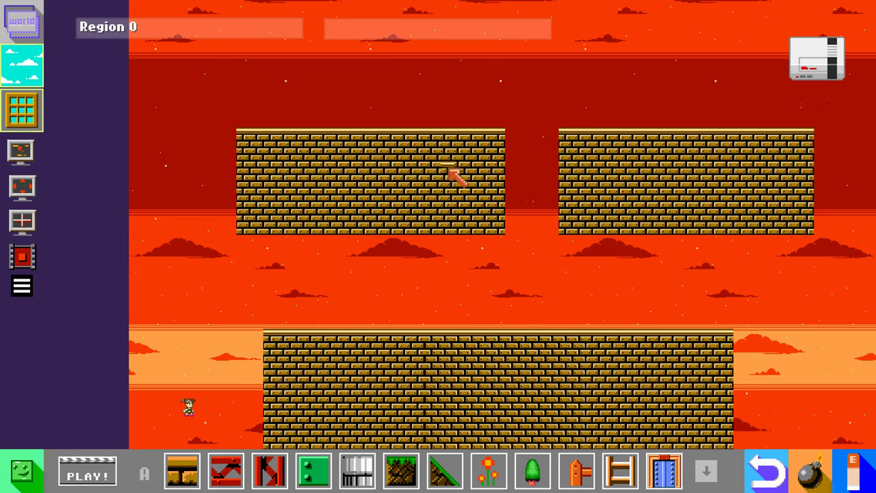
Trim the bottom corners of the right floating brick platform, and try carving a stepped notch into the underside of the left one.
{"action": "mouse_move", "coordinate": [410, 168]}
{"action": "left_mouse_down"}
{"action": "mouse_move", "coordinate": [406, 182]}
{"action": "mouse_move", "coordinate": [343, 148]}
{"action": "mouse_move", "coordinate": [422, 156]}
{"action": "mouse_move", "coordinate": [419, 170]}
{"action": "mouse_move", "coordinate": [411, 169]}
{"action": "left_mouse_up"}
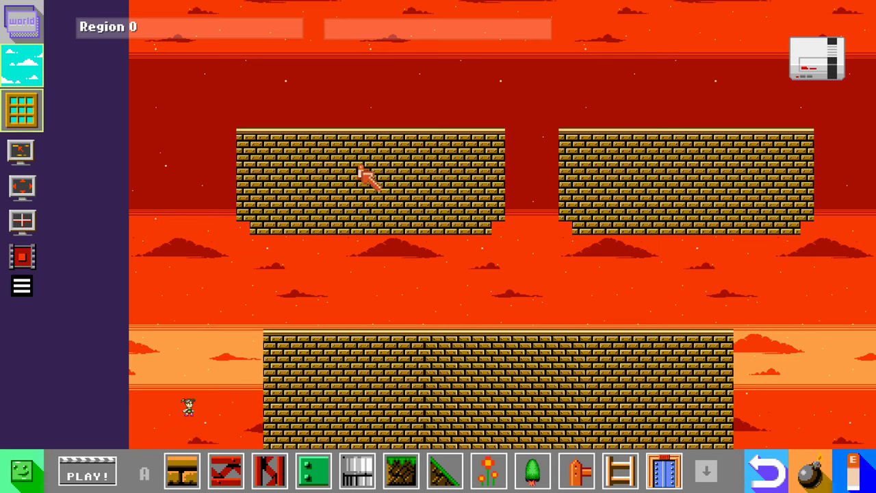
{"action": "mouse_move", "coordinate": [366, 172]}
{"action": "left_mouse_down"}
{"action": "mouse_move", "coordinate": [394, 190]}
{"action": "mouse_move", "coordinate": [387, 174]}
{"action": "mouse_move", "coordinate": [371, 171]}
{"action": "left_mouse_up"}
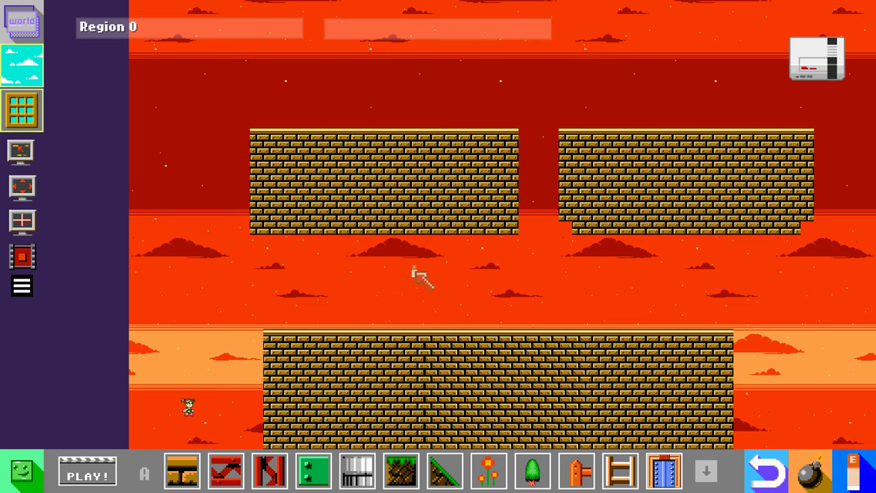
{"action": "mouse_move", "coordinate": [351, 225]}
{"action": "left_mouse_down"}
{"action": "mouse_move", "coordinate": [421, 227]}
{"action": "mouse_move", "coordinate": [366, 211]}
{"action": "mouse_move", "coordinate": [409, 210]}
{"action": "mouse_move", "coordinate": [422, 198]}
{"action": "mouse_move", "coordinate": [391, 186]}
{"action": "mouse_move", "coordinate": [405, 187]}
{"action": "left_mouse_up"}
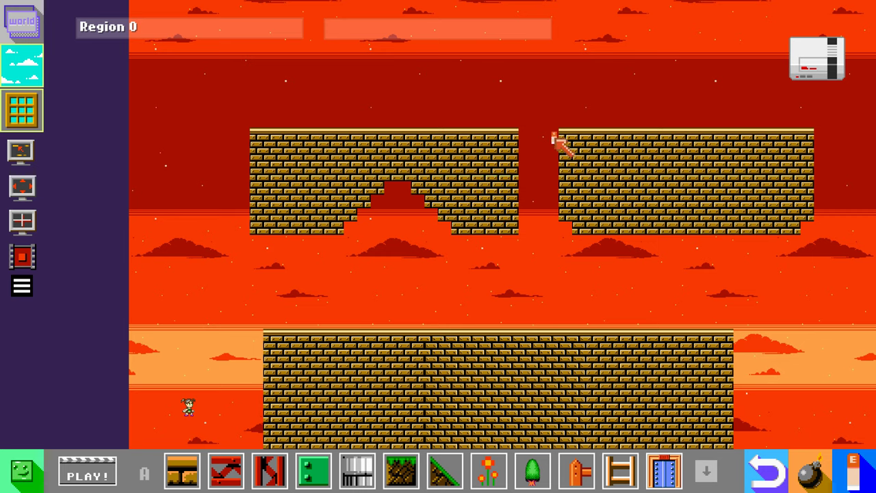
{"action": "left_click_drag", "start_coordinate": [468, 156], "coordinate": [464, 157]}
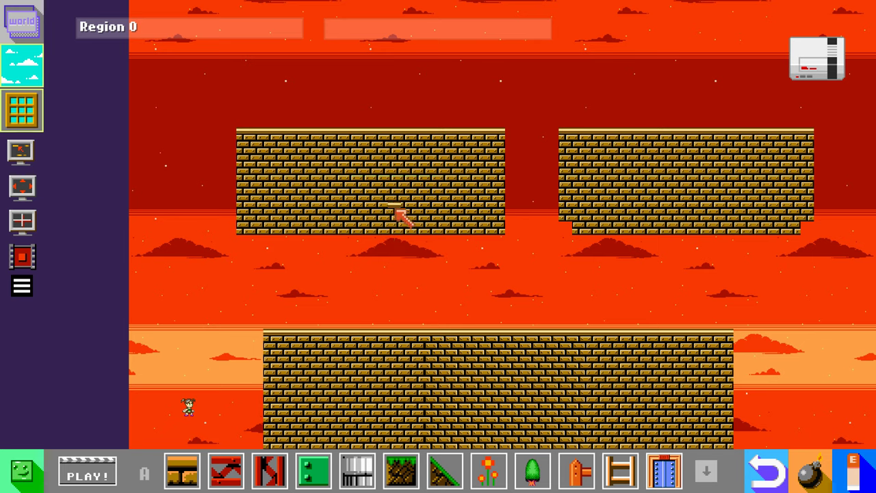
{"action": "mouse_move", "coordinate": [403, 215]}
{"action": "left_mouse_down"}
{"action": "mouse_move", "coordinate": [417, 211]}
{"action": "mouse_move", "coordinate": [391, 221]}
{"action": "mouse_move", "coordinate": [418, 196]}
{"action": "mouse_move", "coordinate": [419, 212]}
{"action": "left_mouse_up"}
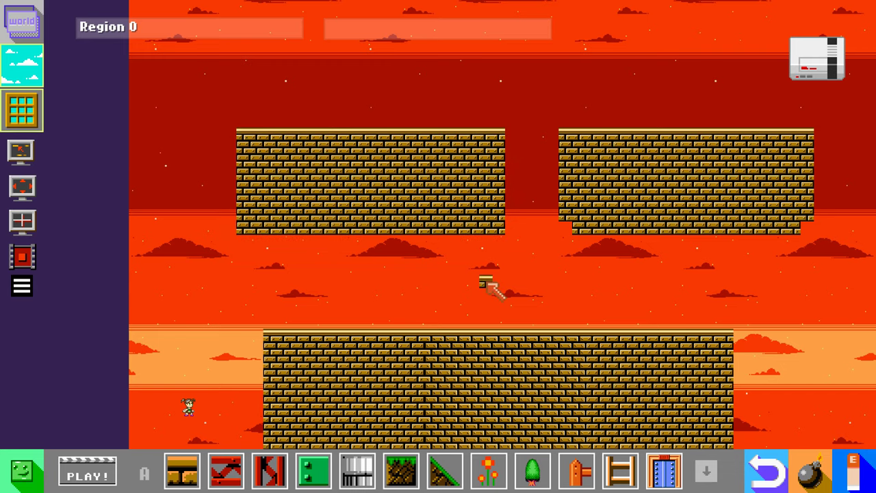
Build a vertical red girder column on the front world layer, between the left floating platform and the lower brick platform.
{"action": "key", "text": "Right"}
{"action": "key", "text": "Left"}
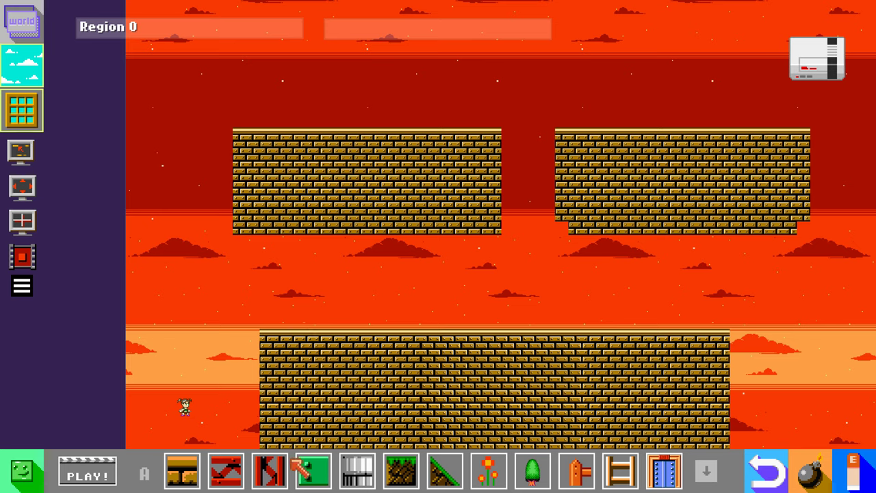
{"action": "left_click", "coordinate": [280, 474]}
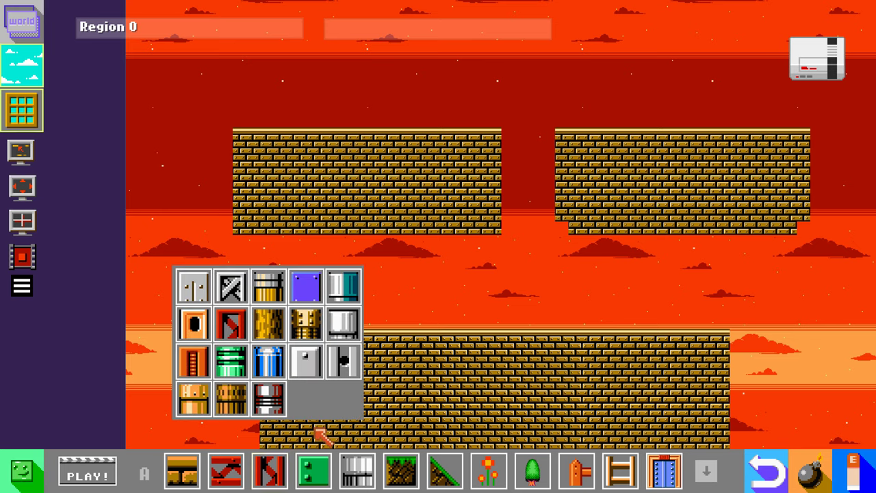
{"action": "left_click", "coordinate": [231, 324]}
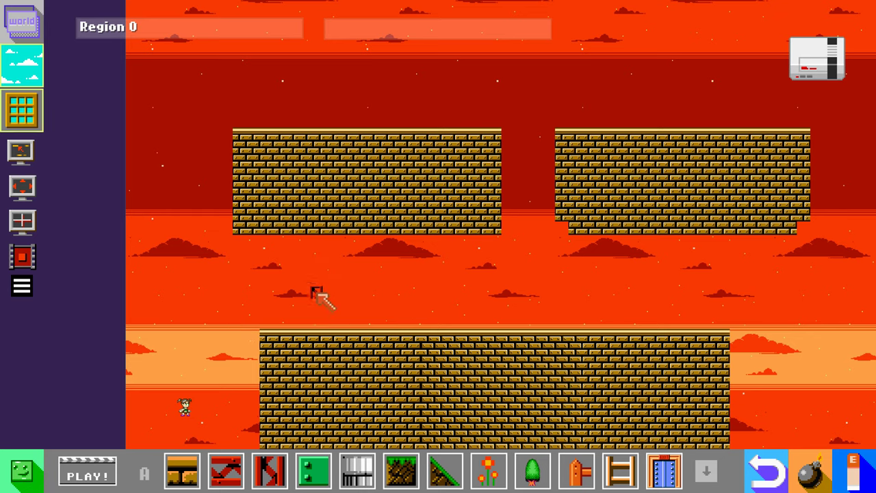
{"action": "left_click", "coordinate": [38, 30]}
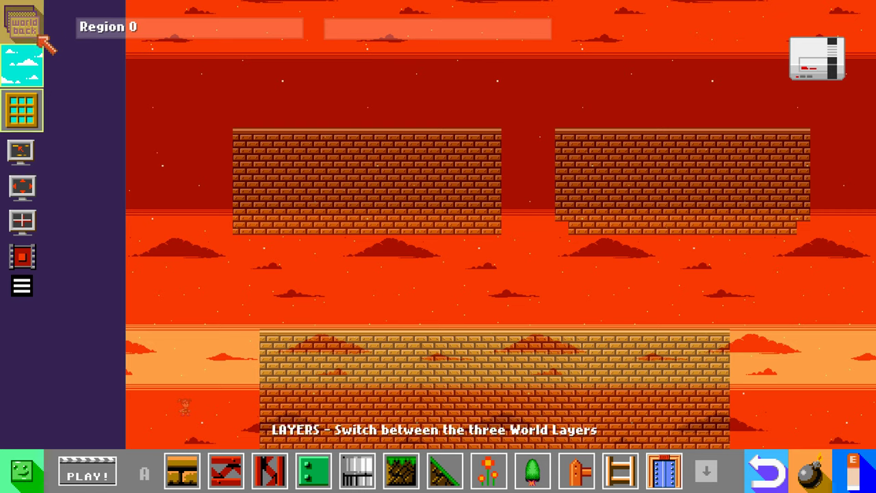
{"action": "left_click", "coordinate": [38, 30]}
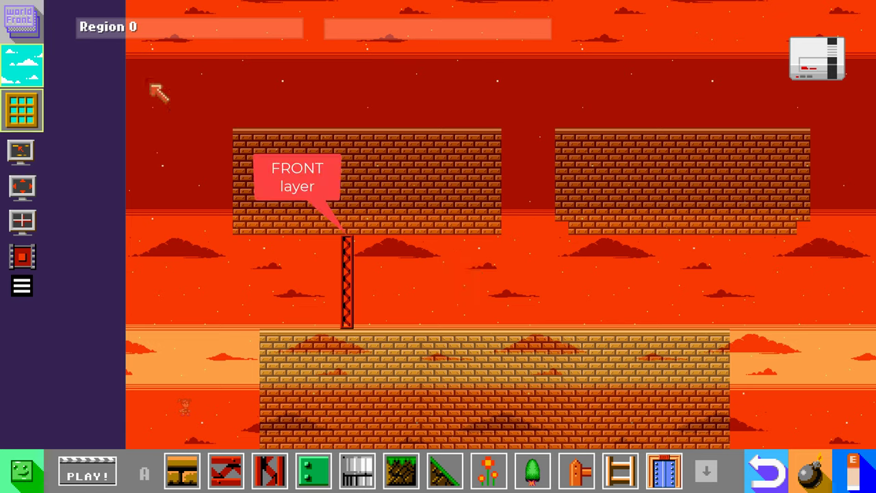
Add a matching girder column on the back world layer, right of the first one, and return to the main world layer.
{"action": "left_click", "coordinate": [33, 30]}
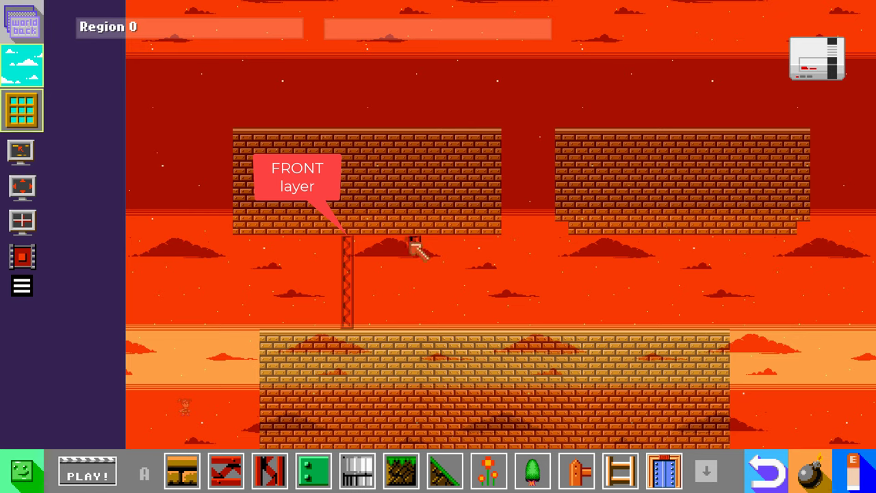
{"action": "left_click_drag", "start_coordinate": [415, 243], "coordinate": [417, 298]}
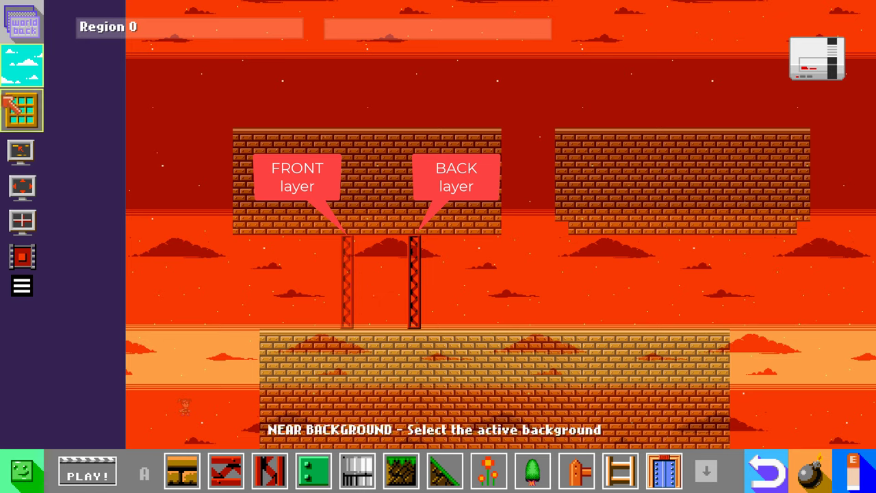
{"action": "left_click", "coordinate": [23, 34]}
{"action": "left_click", "coordinate": [23, 34]}
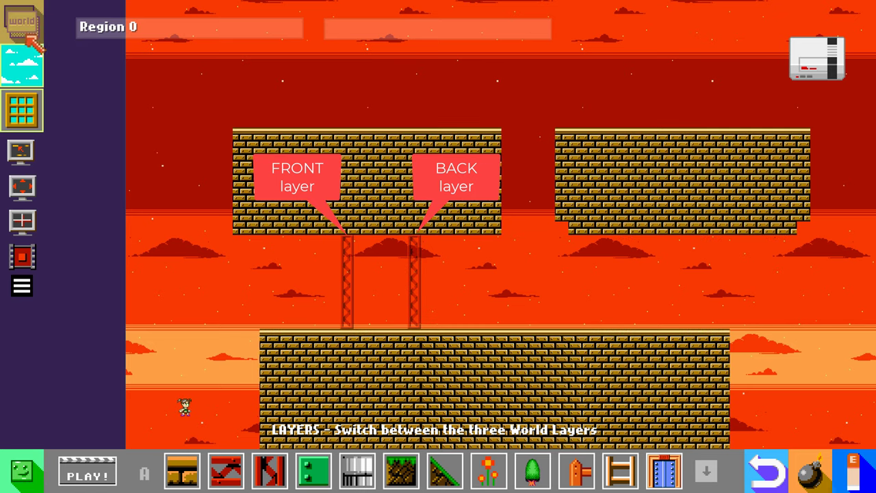
Play-test the level with the character jumping at the original starting position, and return to the editor.
{"action": "left_click", "coordinate": [87, 472]}
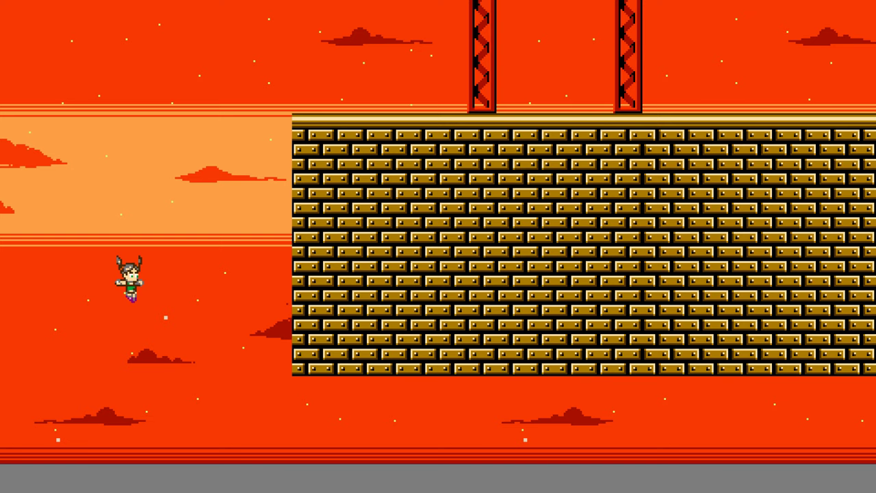
{"action": "key", "text": "z"}
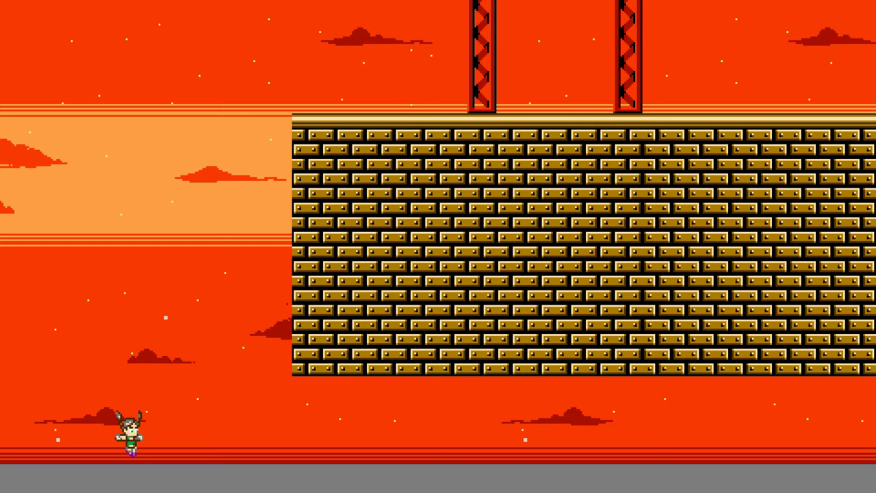
{"action": "key", "text": "z"}
{"action": "key", "text": "Escape"}
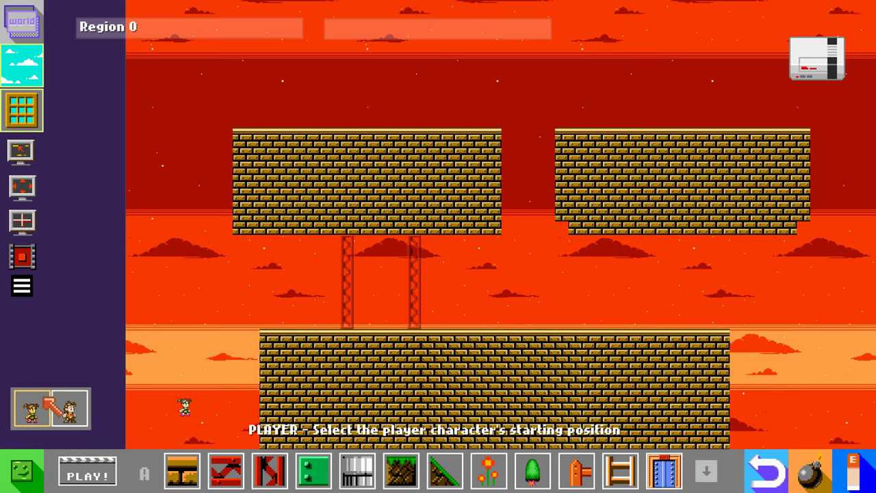
Move the player's starting position onto the left end of the lower brick platform and start a play test.
{"action": "left_click", "coordinate": [185, 408]}
{"action": "left_click", "coordinate": [300, 316]}
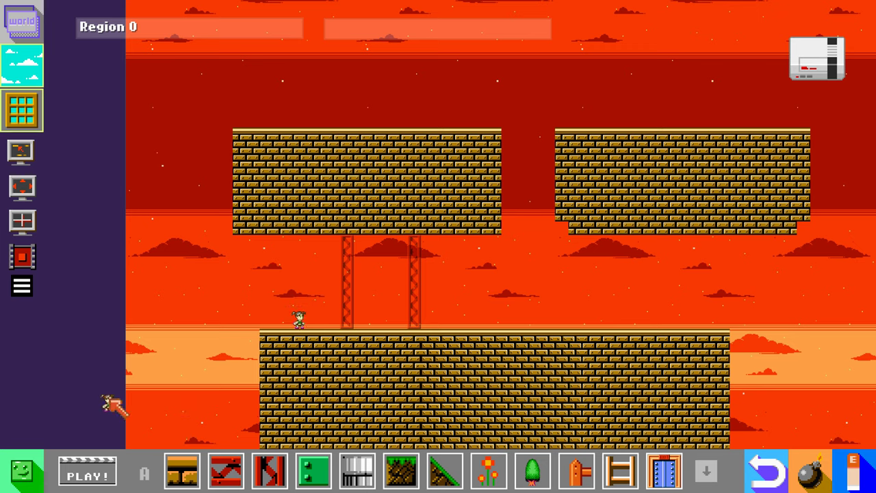
{"action": "left_click", "coordinate": [88, 472]}
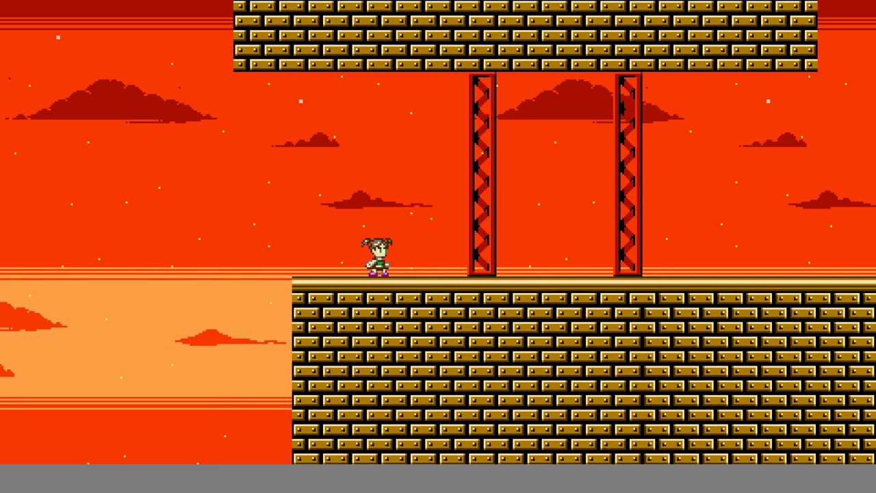
Walk and jump the character back and forth across the front-layer girder column to check its layering.
{"action": "key", "text": "Right"}
{"action": "key", "text": "Up"}
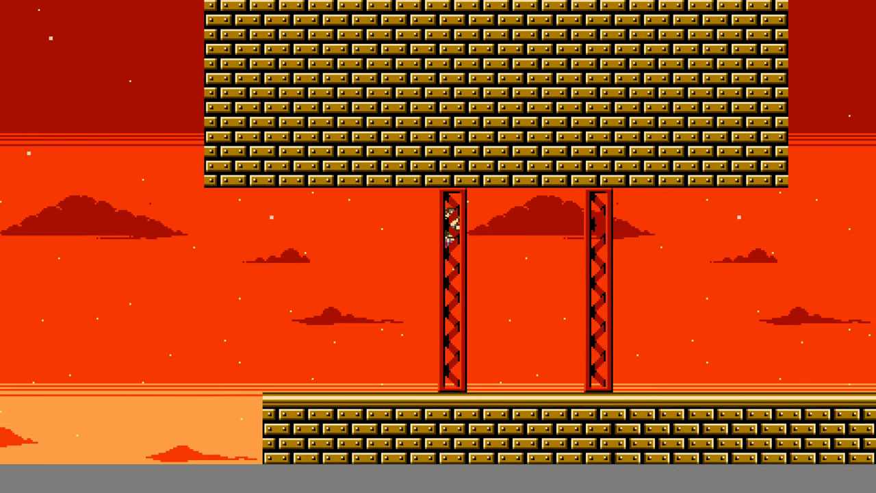
{"action": "key", "text": "Left"}
{"action": "key", "text": "space"}
{"action": "key", "text": "Right"}
{"action": "key", "text": "Left"}
{"action": "key", "text": "Right"}
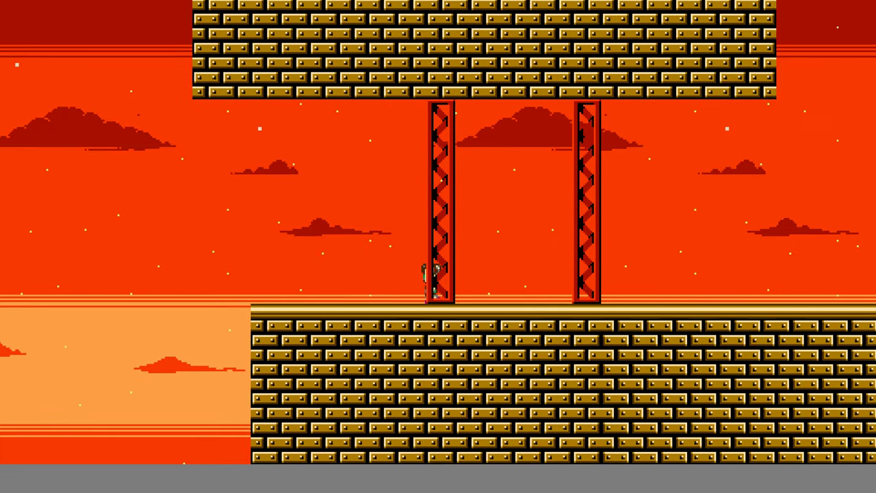
{"action": "key", "text": "Left"}
{"action": "key", "text": "Right"}
{"action": "key", "text": "Left"}
{"action": "key", "text": "Right"}
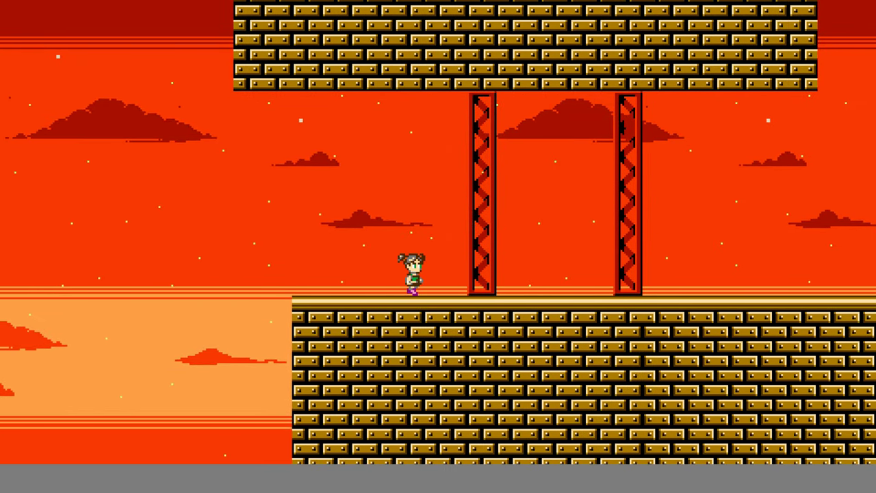
Move and jump the character across the back-layer girder column to check its layering, and end the play test.
{"action": "key", "text": "Right"}
{"action": "key", "text": "Left"}
{"action": "key", "text": "Right"}
{"action": "key", "text": "Up"}
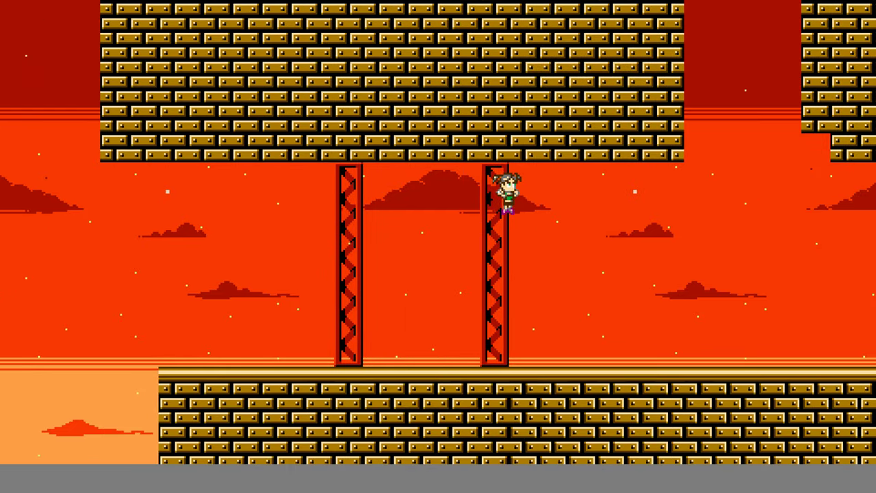
{"action": "key", "text": "Left"}
{"action": "key", "text": "Right"}
{"action": "key", "text": "Left"}
{"action": "key", "text": "Right"}
{"action": "key", "text": "space"}
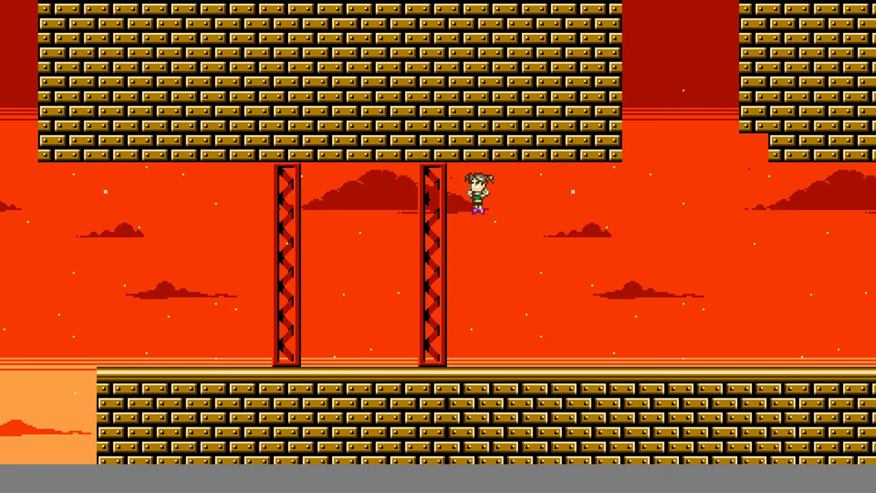
{"action": "key", "text": "Left"}
{"action": "key", "text": "Right"}
{"action": "key", "text": "Left"}
{"action": "key", "text": "Right"}
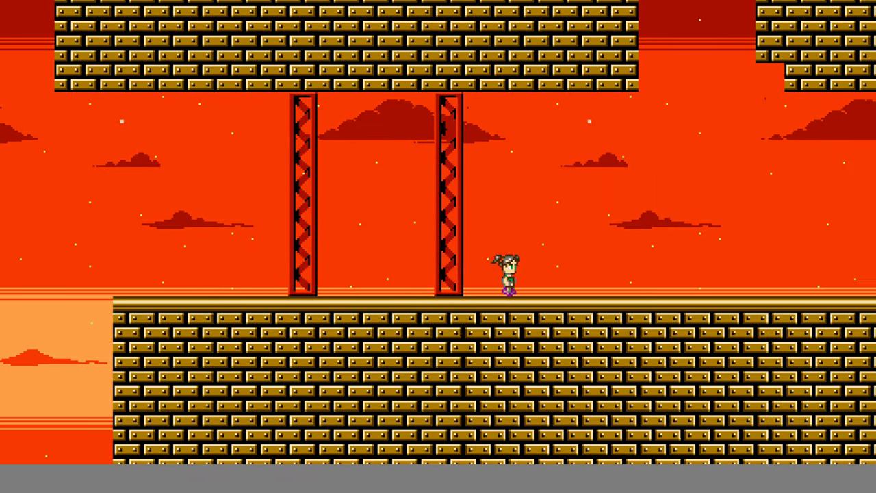
{"action": "key", "text": "Left"}
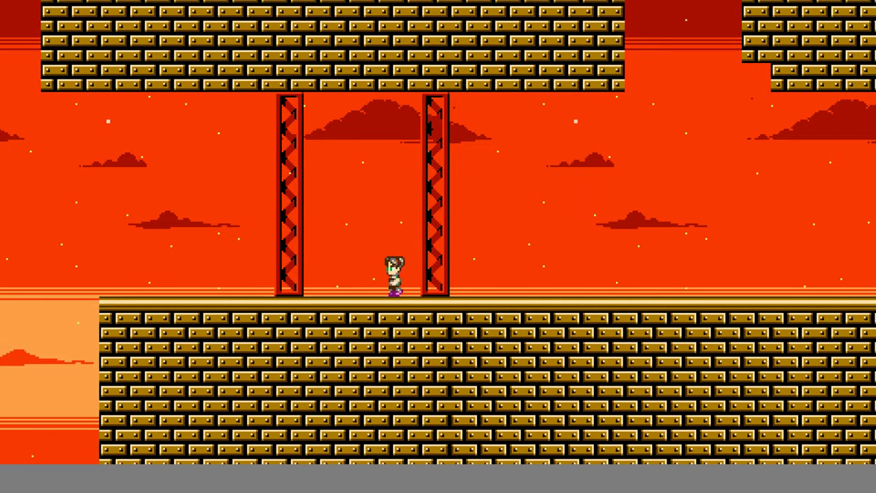
{"action": "key", "text": "Right"}
{"action": "key", "text": "Left"}
{"action": "key", "text": "space"}
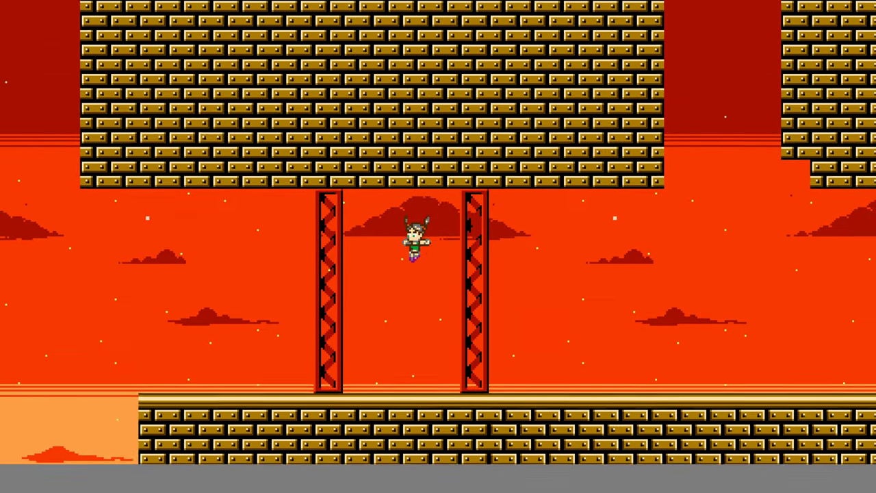
{"action": "key", "text": "Right"}
{"action": "key", "text": "Left"}
{"action": "key", "text": "Right"}
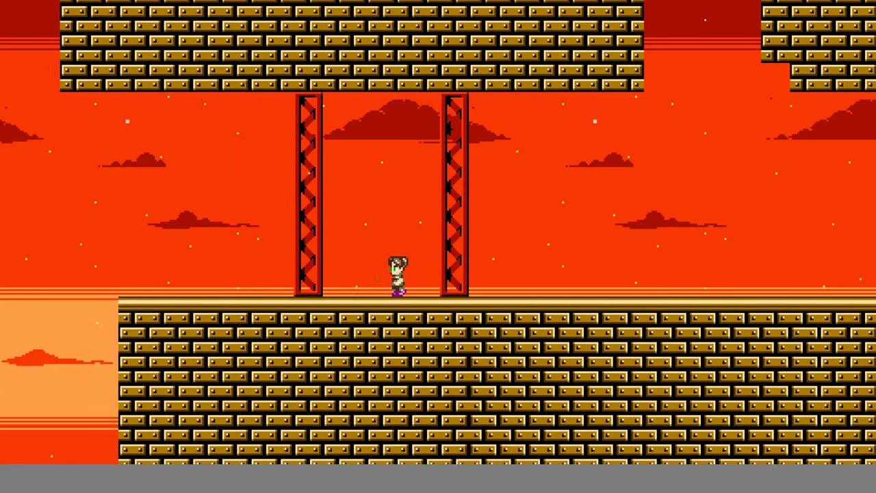
{"action": "key", "text": "Right"}
{"action": "key", "text": "Left"}
{"action": "key", "text": "space"}
{"action": "key", "text": "Right"}
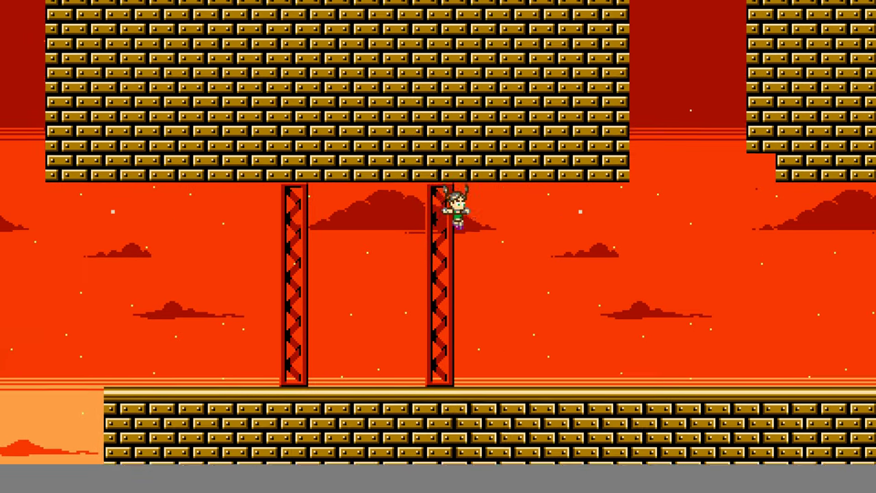
{"action": "key", "text": "Right"}
{"action": "key", "text": "Left"}
{"action": "key", "text": "Right"}
{"action": "key", "text": "Left"}
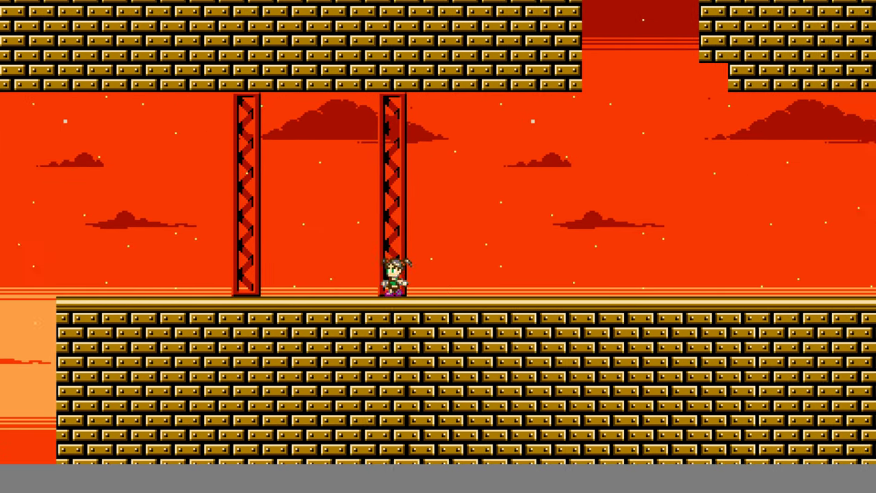
{"action": "key", "text": "Right"}
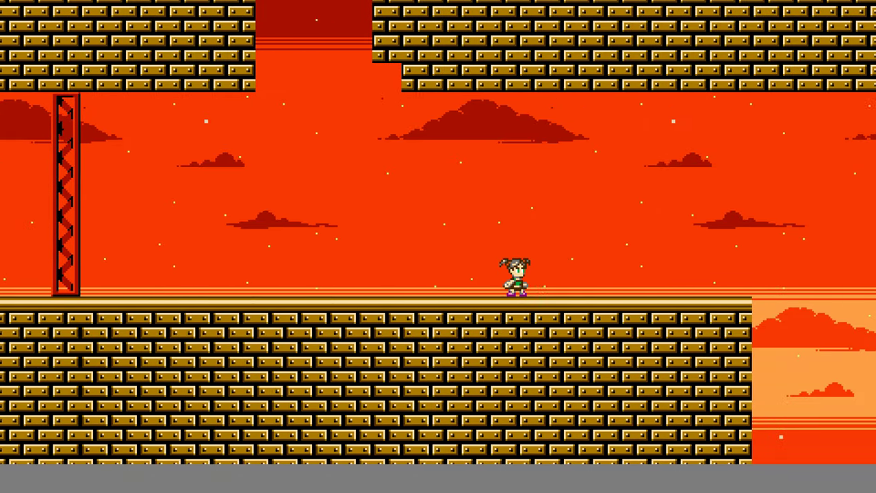
{"action": "key", "text": "Escape"}
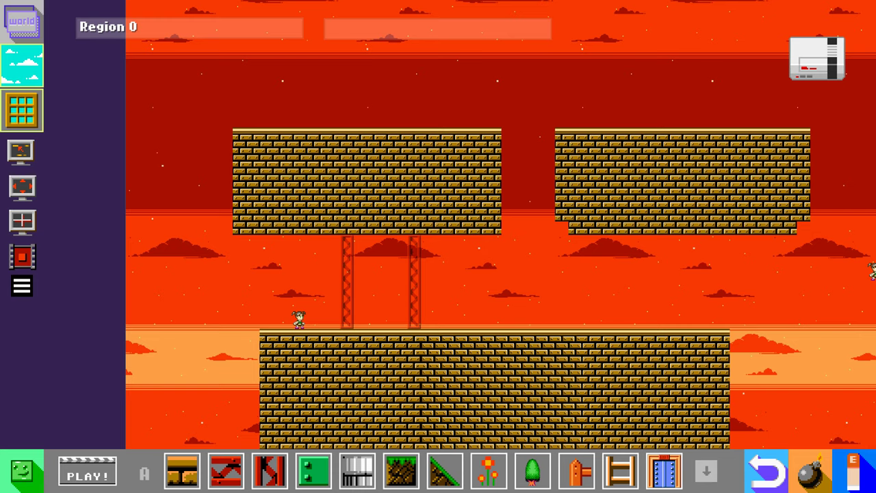
Paint a thin brick strip on the back world layer, extending the lower platform's top edge to the right.
{"action": "key", "text": "Right"}
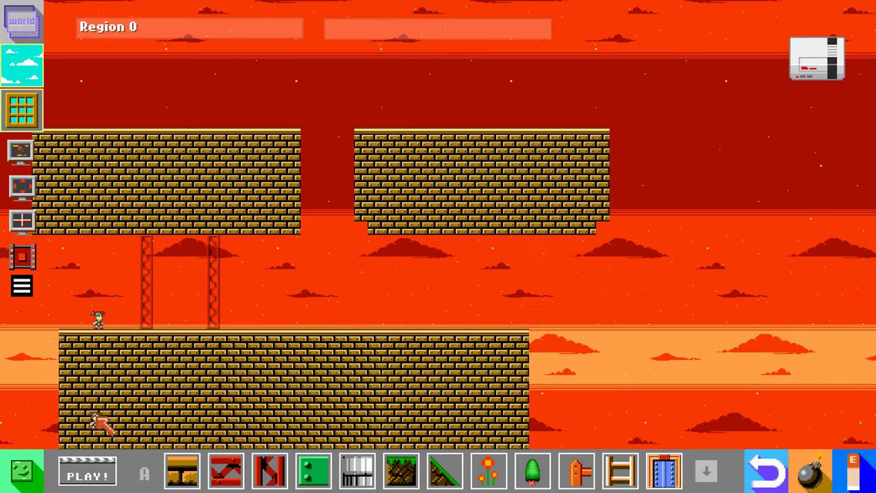
{"action": "left_click", "coordinate": [181, 473]}
{"action": "left_click", "coordinate": [109, 288]}
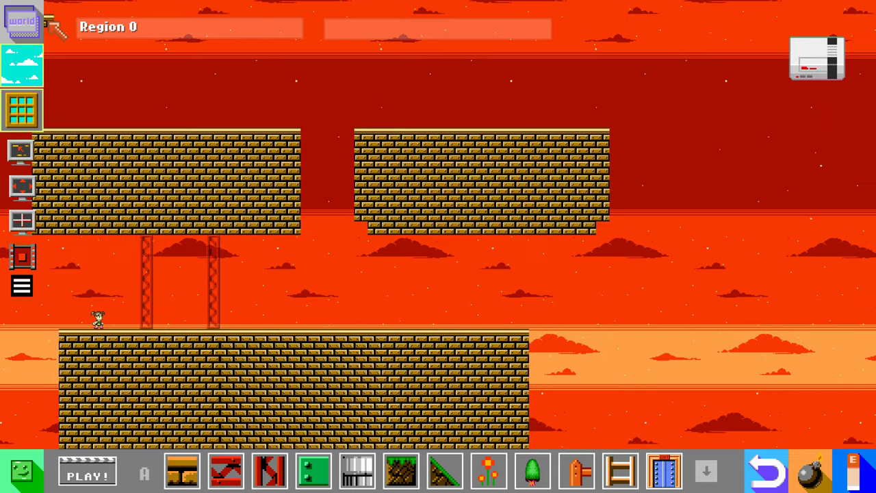
{"action": "left_click", "coordinate": [42, 40]}
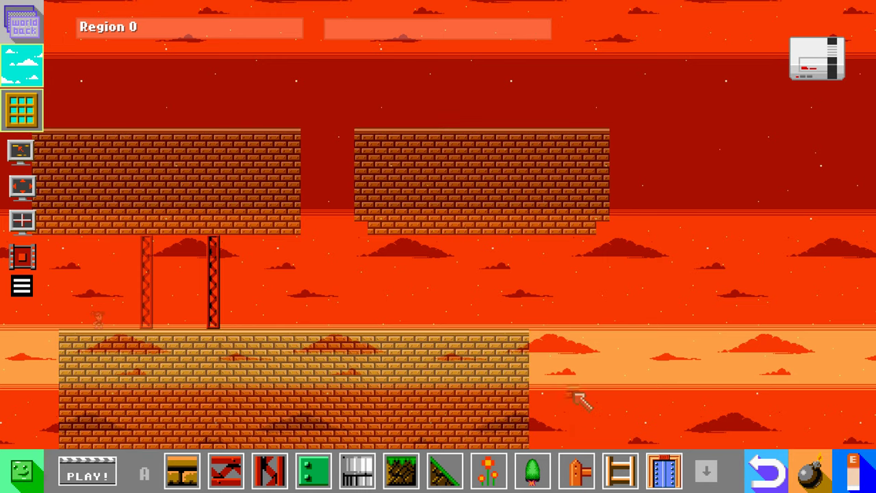
{"action": "left_click_drag", "start_coordinate": [543, 338], "coordinate": [683, 356]}
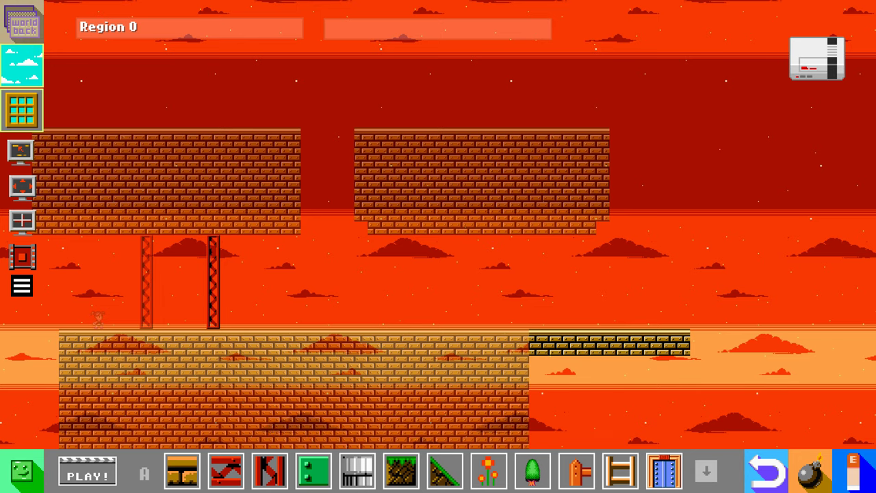
Paint a solid brick block on the main world layer, adjoining the far end of the thin back-layer brick strip.
{"action": "left_click", "coordinate": [22, 23]}
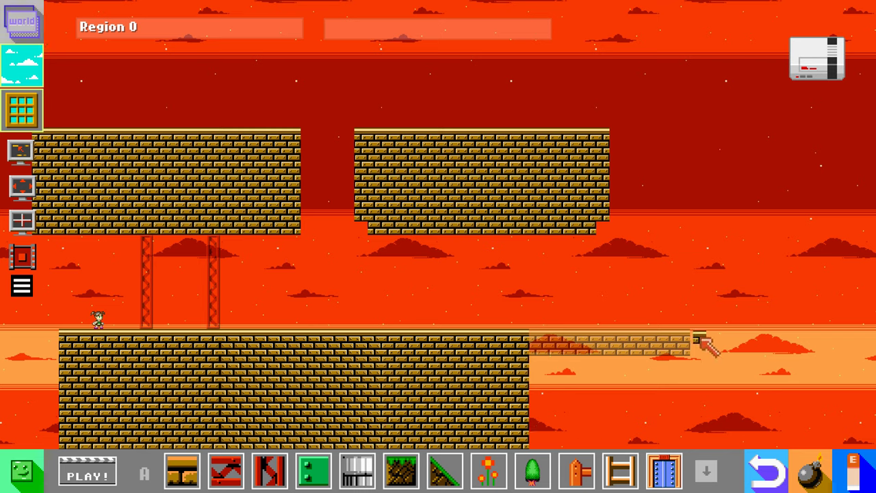
{"action": "left_click_drag", "start_coordinate": [695, 335], "coordinate": [831, 420]}
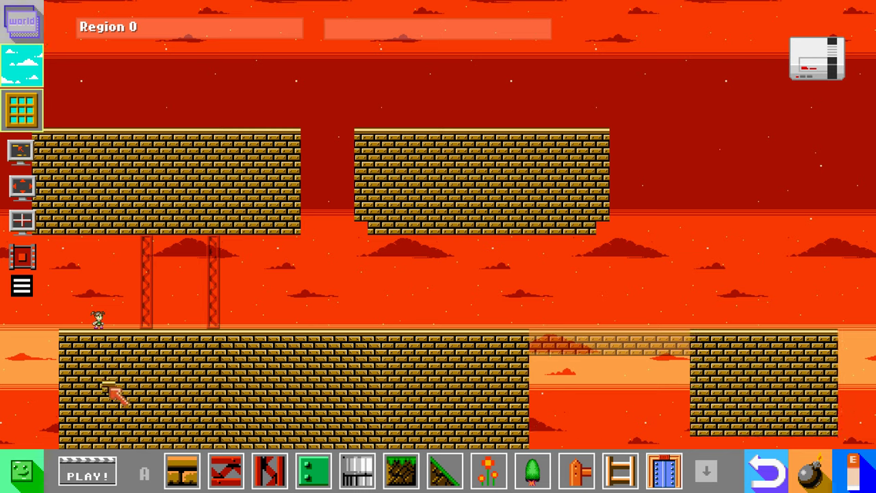
Start a play test and walk the character along the lower platform onto the back-layer brick strip to check whether it supports them.
{"action": "left_click", "coordinate": [87, 472]}
{"action": "key", "text": "Right"}
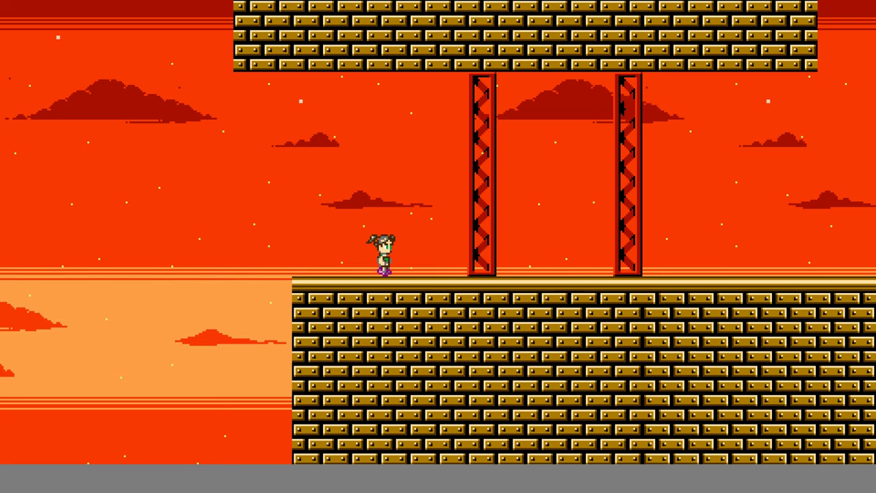
{"action": "key", "text": "Right"}
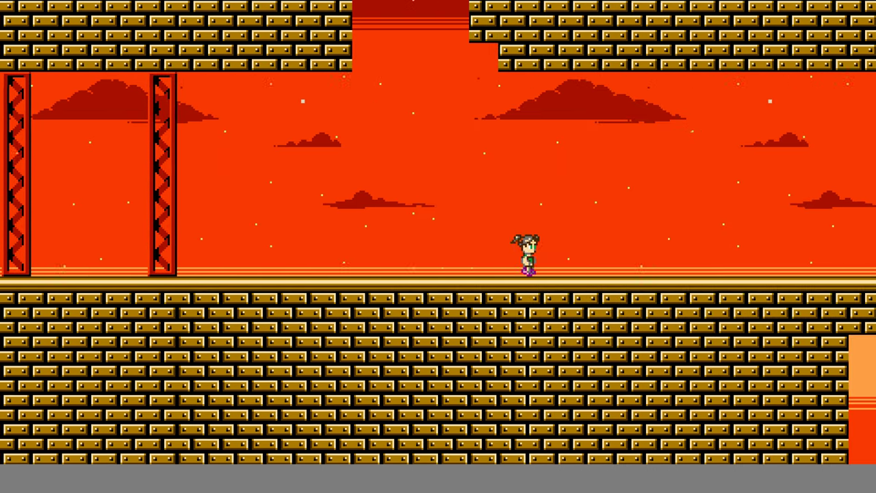
{"action": "key", "text": "Left"}
{"action": "key", "text": "Right"}
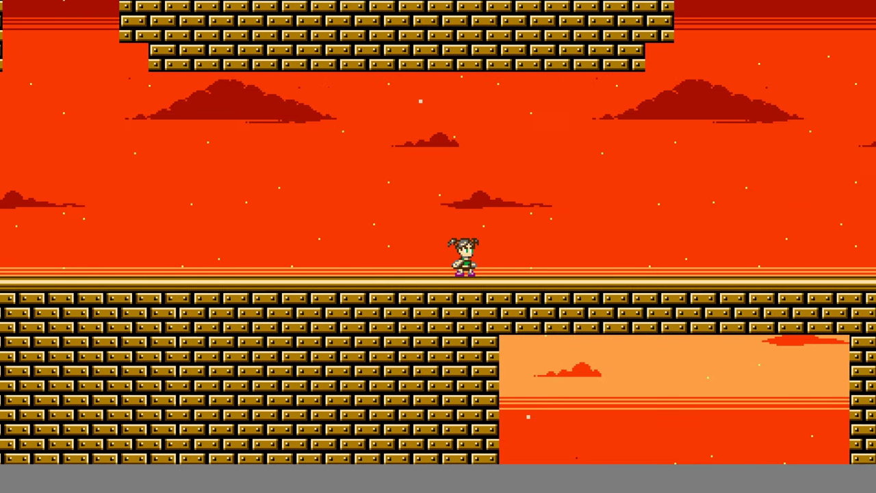
{"action": "key", "text": "Right"}
{"action": "key", "text": "z"}
{"action": "key", "text": "Left"}
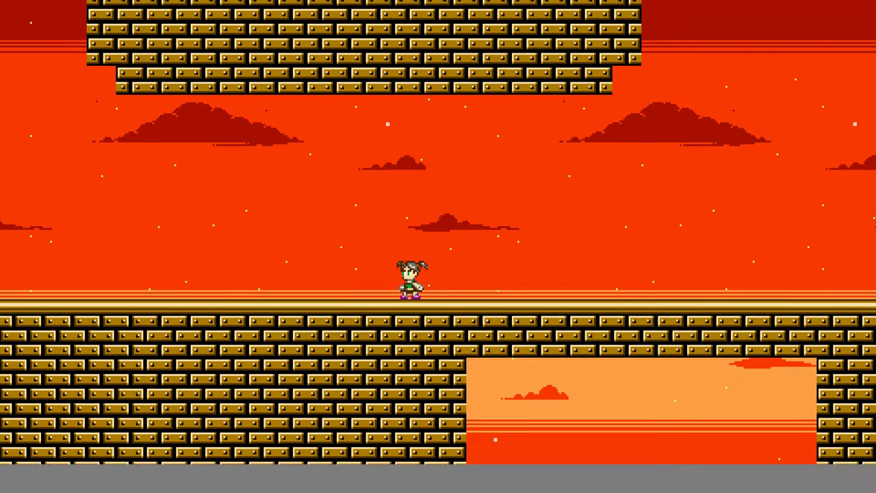
{"action": "key", "text": "Right"}
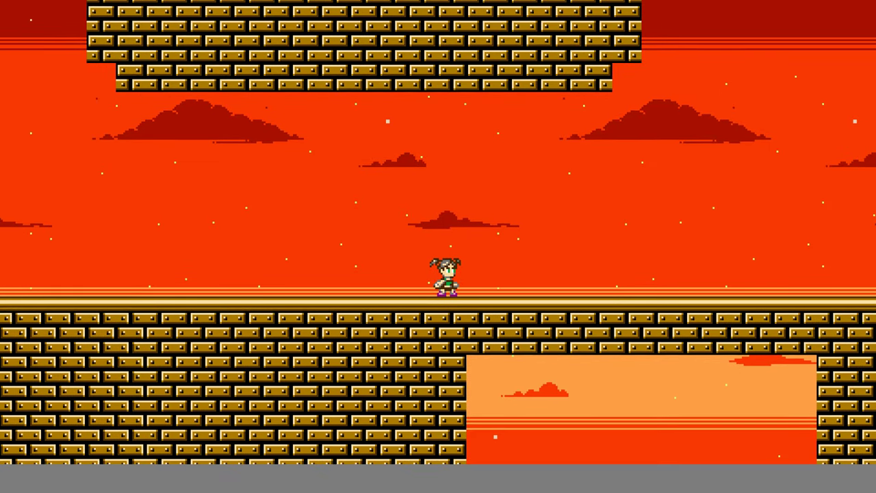
Jump and walk the character back and forth at the back-layer strip's edge to test its solidity again, and end the play test.
{"action": "key", "text": "Up"}
{"action": "key", "text": "Up"}
{"action": "key", "text": "Left"}
{"action": "key", "text": "Right"}
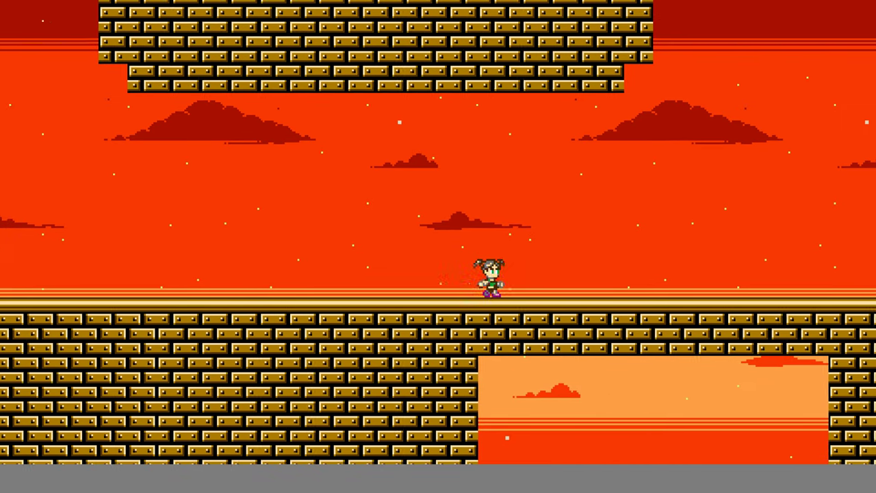
{"action": "key", "text": "Left"}
{"action": "key", "text": "Right"}
{"action": "key", "text": "Up"}
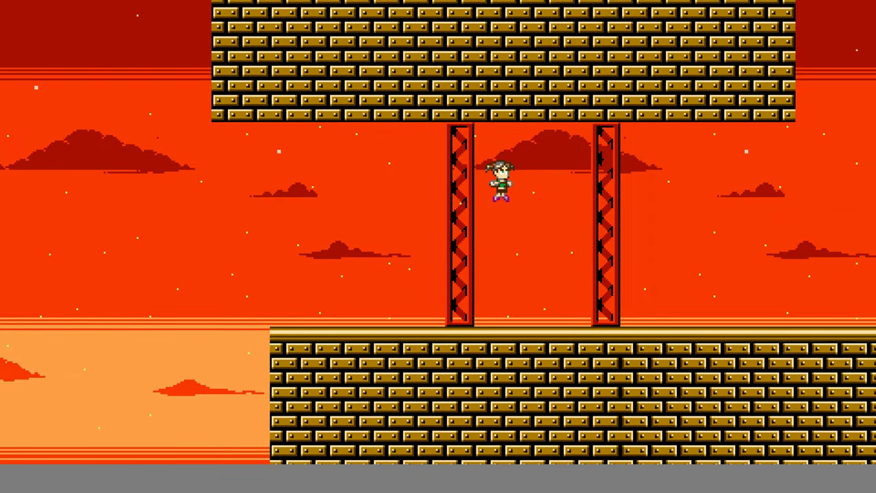
{"action": "key", "text": "Right"}
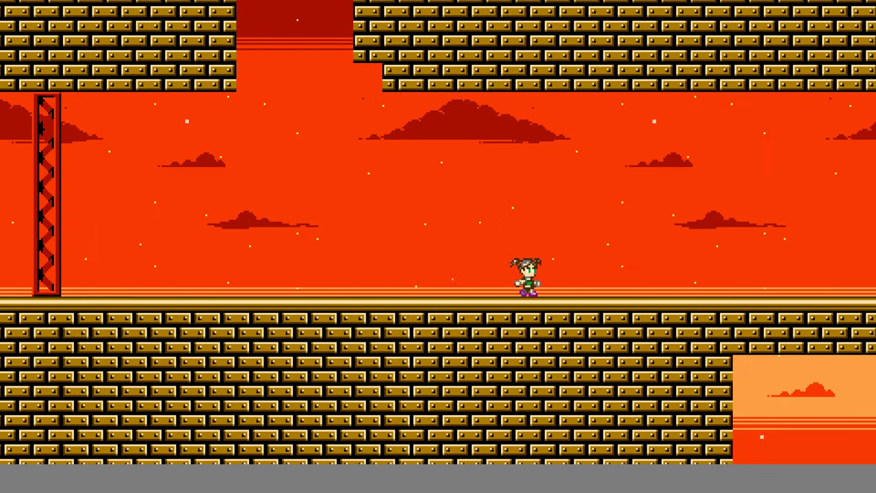
{"action": "key", "text": "Down"}
{"action": "key", "text": "Left"}
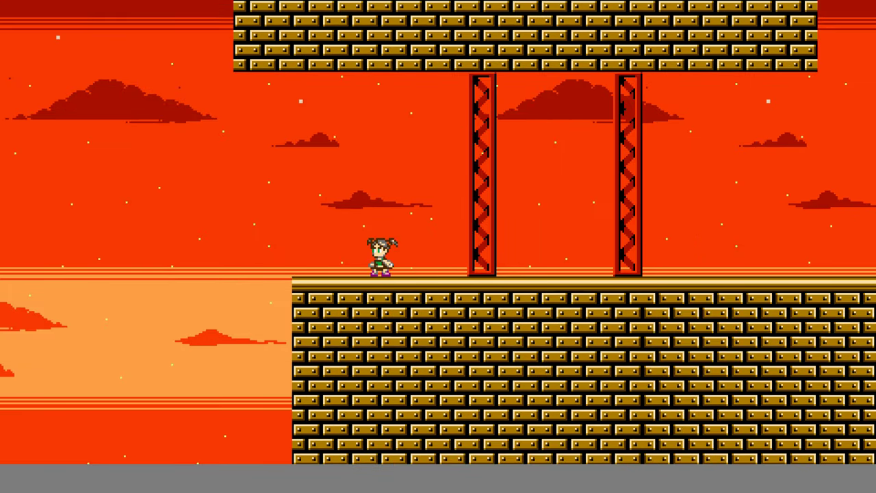
{"action": "key", "text": "Escape"}
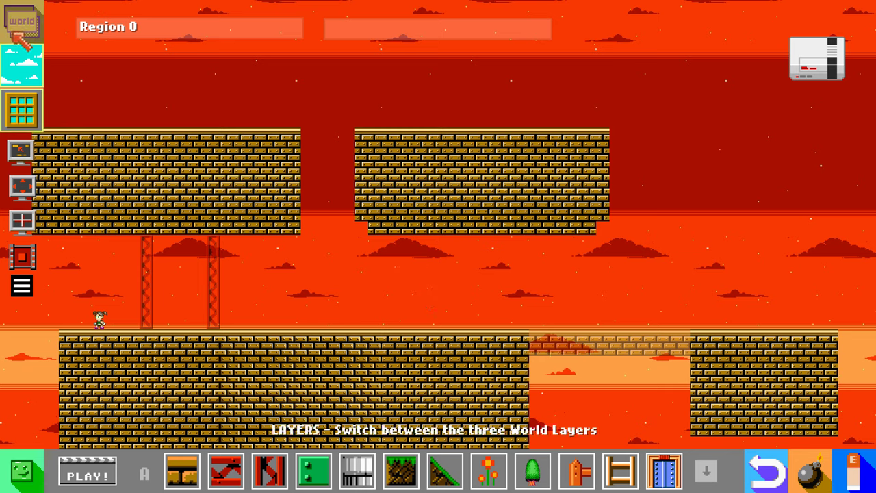
Place a row of spikes on the main world layer across the gap between the two lower brick blocks.
{"action": "left_click", "coordinate": [706, 471]}
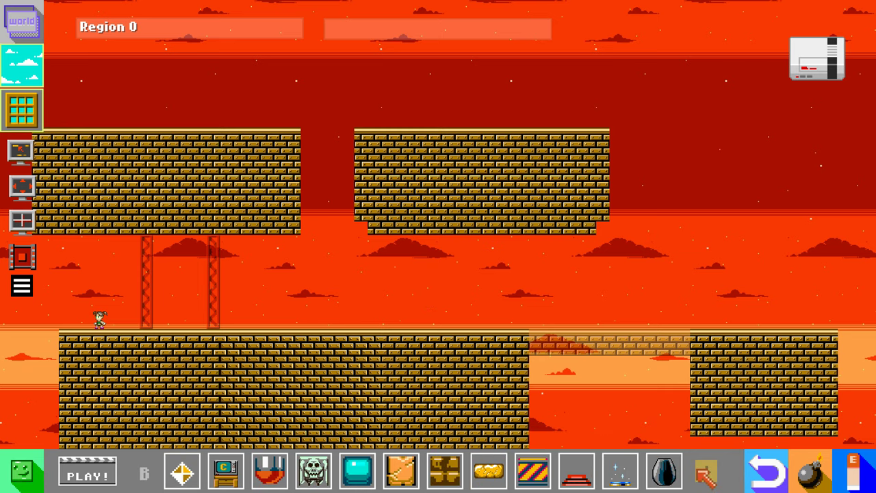
{"action": "left_click", "coordinate": [706, 471]}
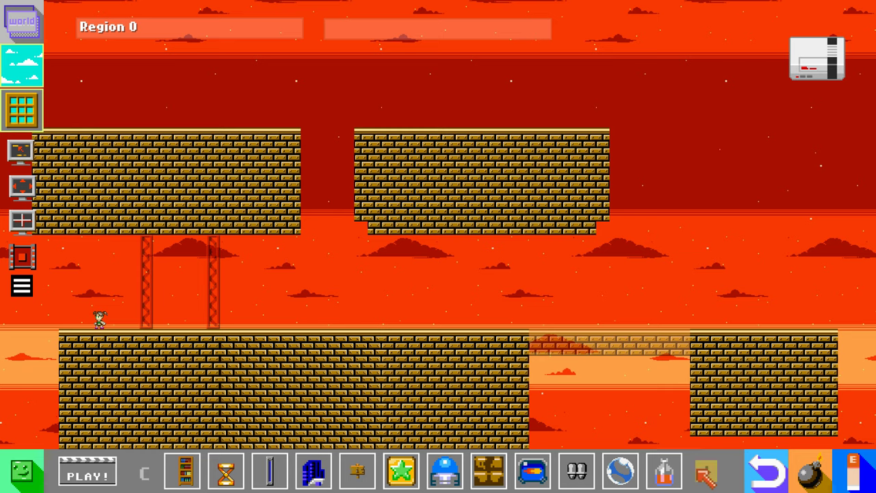
{"action": "left_click", "coordinate": [706, 471]}
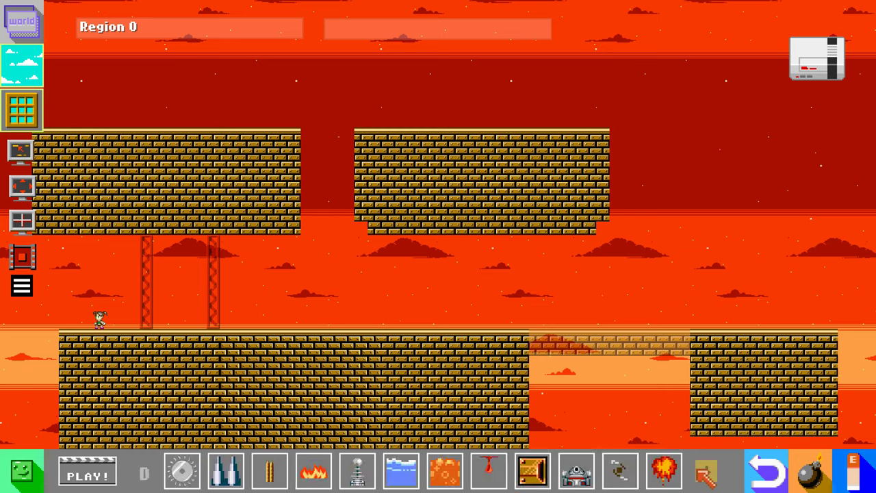
{"action": "left_click", "coordinate": [226, 472]}
{"action": "left_click", "coordinate": [181, 363]}
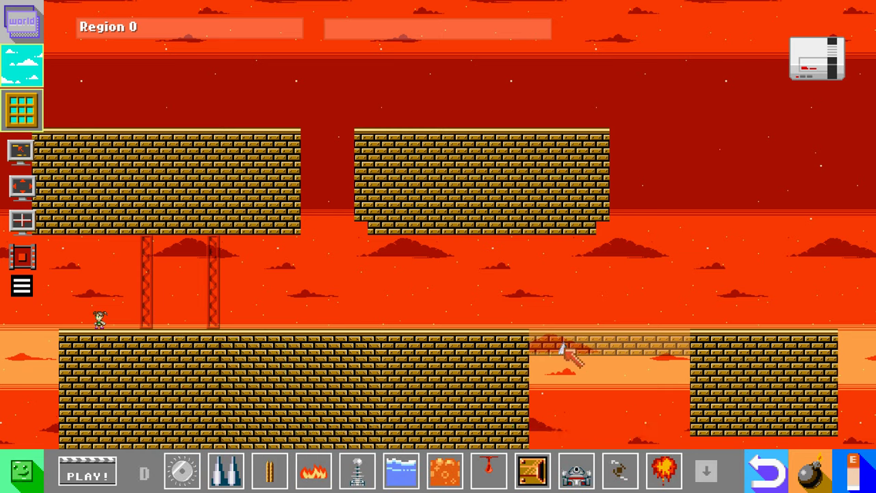
{"action": "left_click_drag", "start_coordinate": [534, 344], "coordinate": [680, 346]}
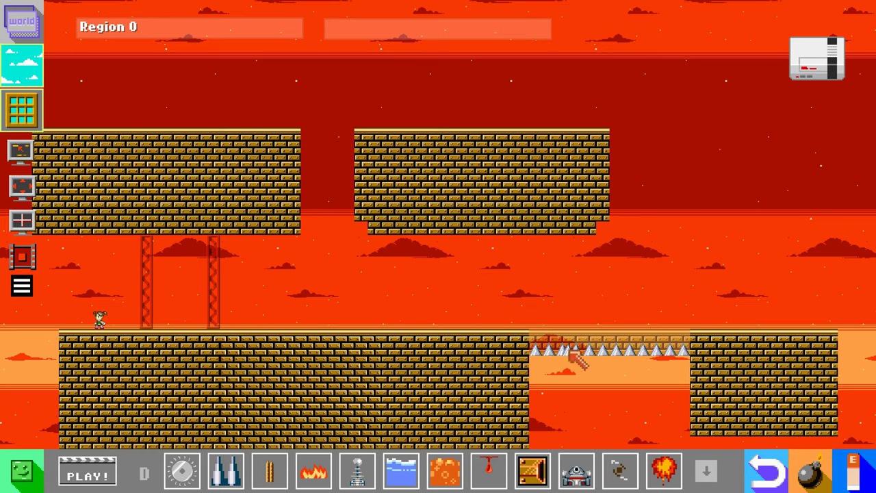
Paint a thin brick strip on the front world layer, covering the spikes in the gap between the lower brick blocks.
{"action": "left_click", "coordinate": [23, 29]}
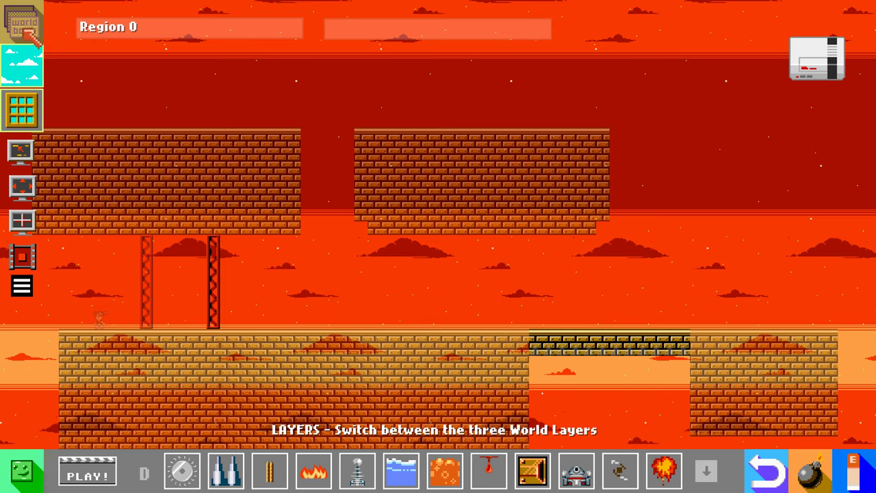
{"action": "left_click", "coordinate": [23, 28]}
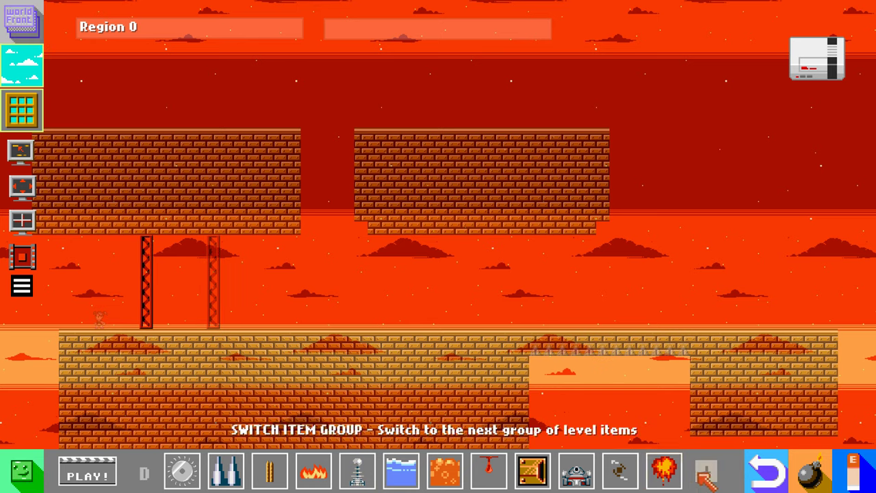
{"action": "left_click", "coordinate": [705, 472]}
{"action": "left_click", "coordinate": [706, 472]}
{"action": "mouse_move", "coordinate": [183, 479]}
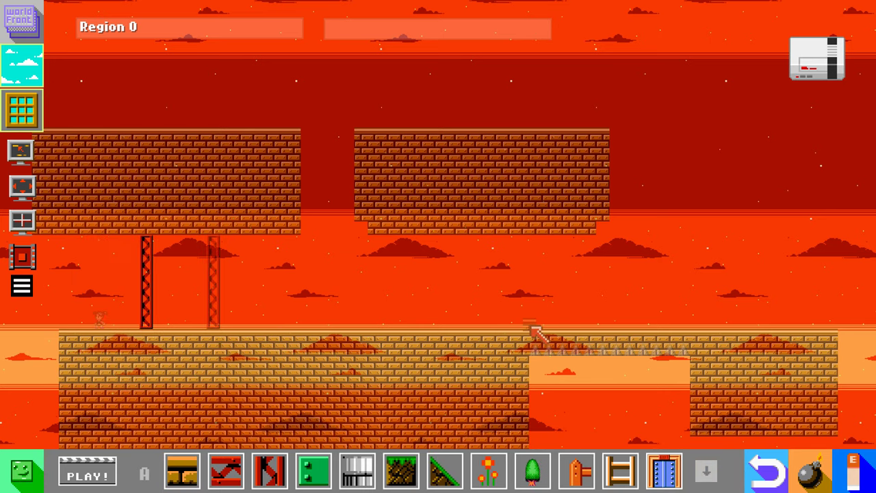
{"action": "left_click_drag", "start_coordinate": [538, 341], "coordinate": [684, 350]}
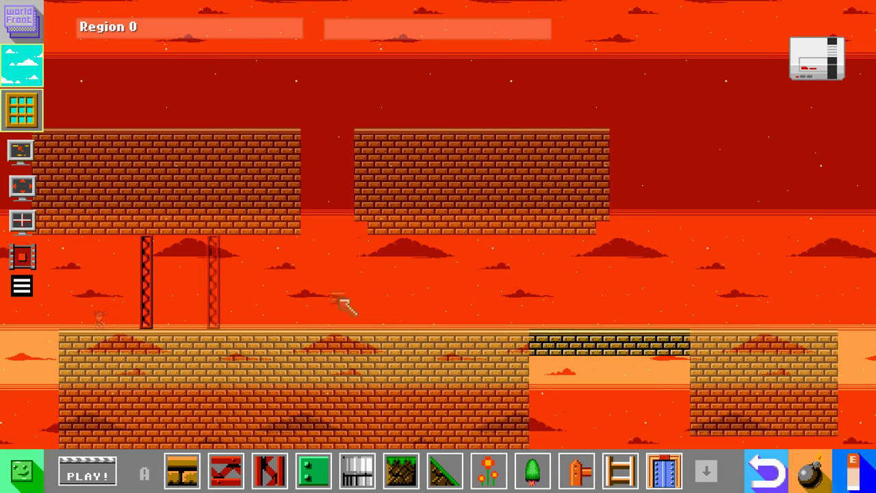
Play test the level by running and jumping the character to the brick strip that hides the spikes, and end the test.
{"action": "left_click", "coordinate": [81, 459]}
{"action": "key", "text": "Right"}
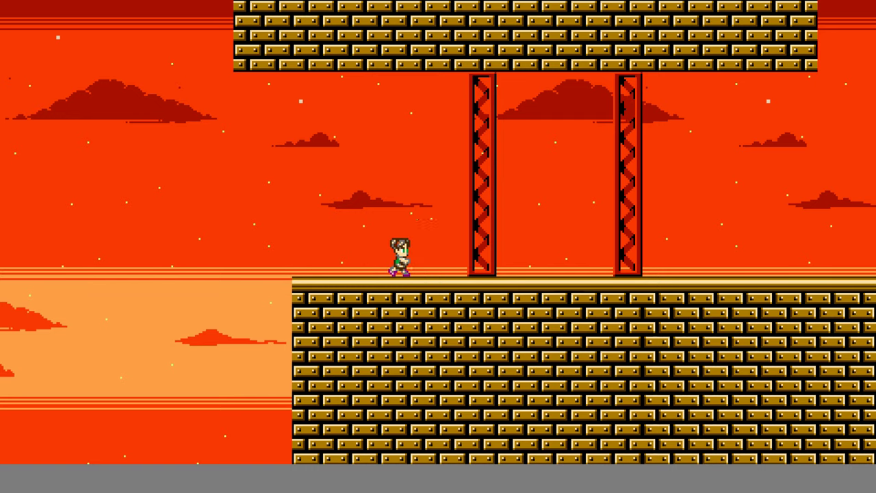
{"action": "key", "text": "space"}
{"action": "key", "text": "space"}
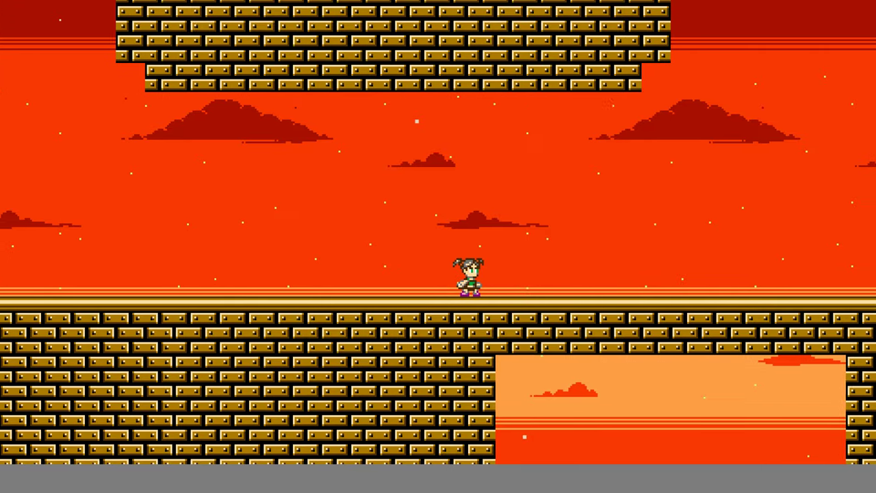
{"action": "key", "text": "Left"}
{"action": "key", "text": "Right"}
{"action": "key", "text": "Escape"}
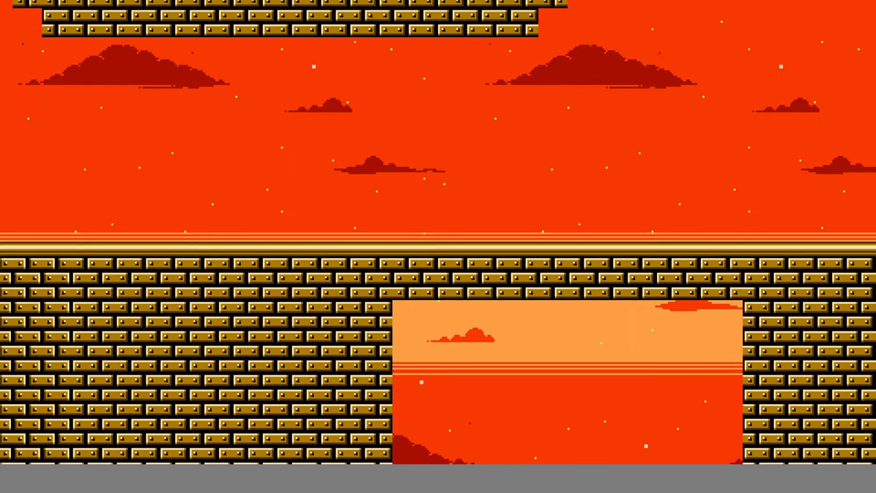
{"action": "key", "text": "Right"}
{"action": "key", "text": "space"}
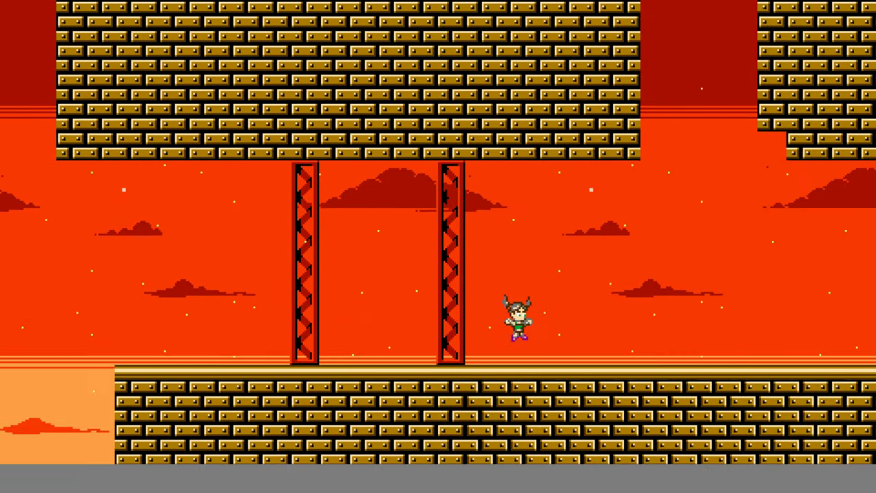
{"action": "key", "text": "space"}
{"action": "key", "text": "Right"}
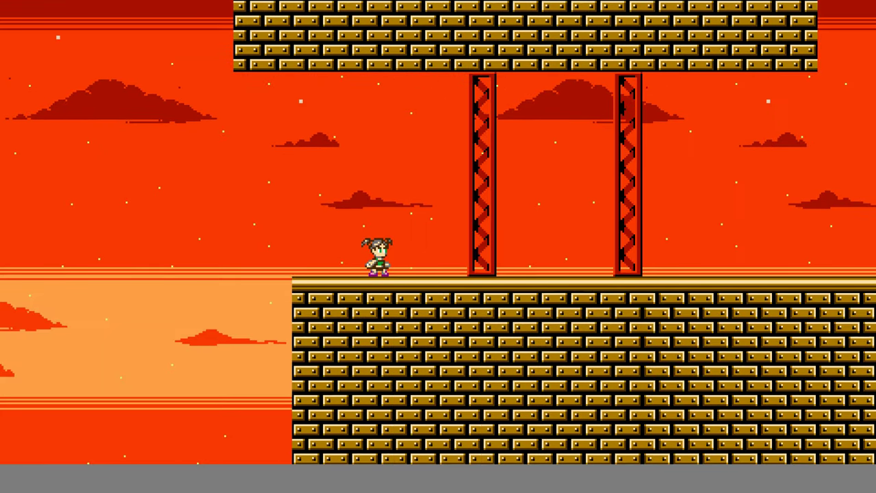
{"action": "key", "text": "Escape"}
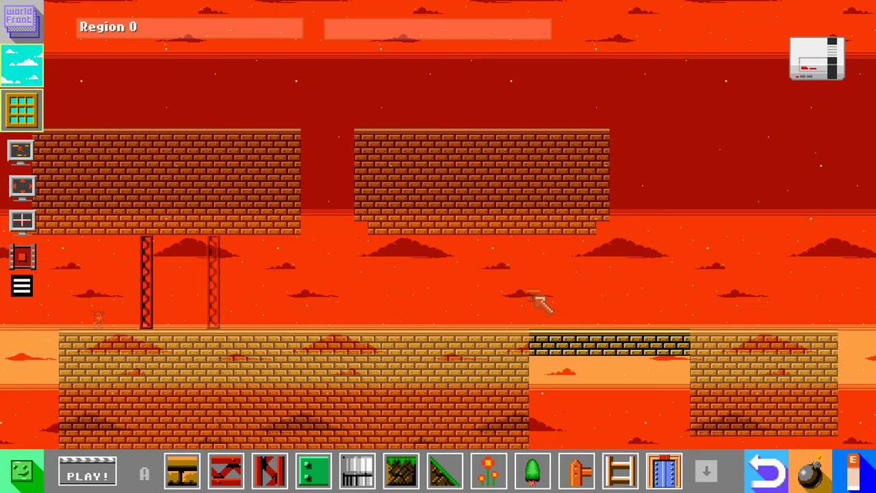
Place two small flower foliage pieces on the front world layer above the far end of the front-layer brick strip.
{"action": "key", "text": "Right"}
{"action": "key", "text": "Down"}
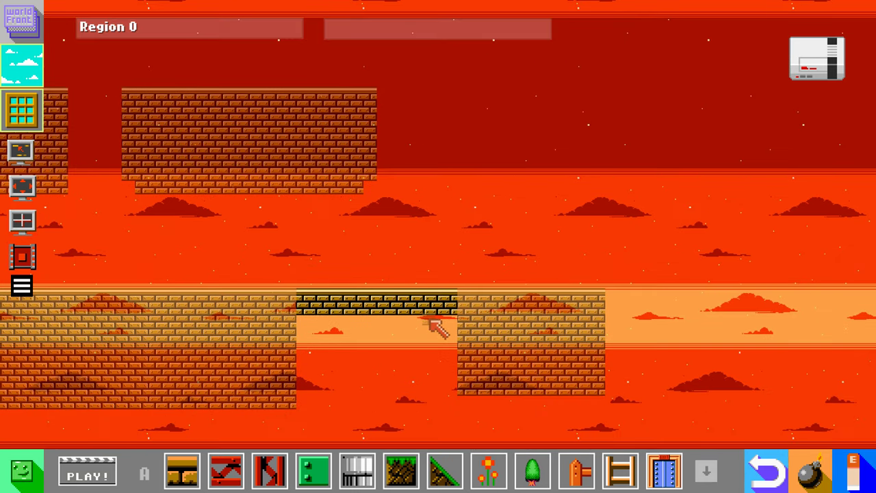
{"action": "key", "text": "Right"}
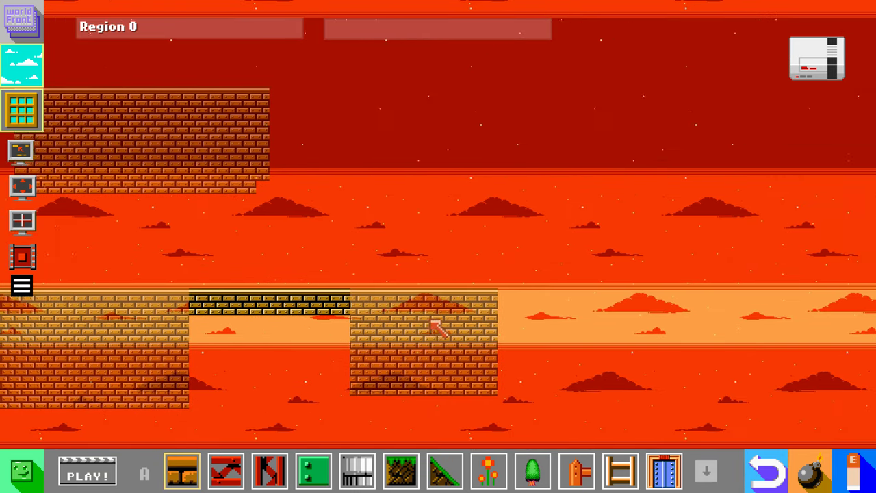
{"action": "key", "text": "Left"}
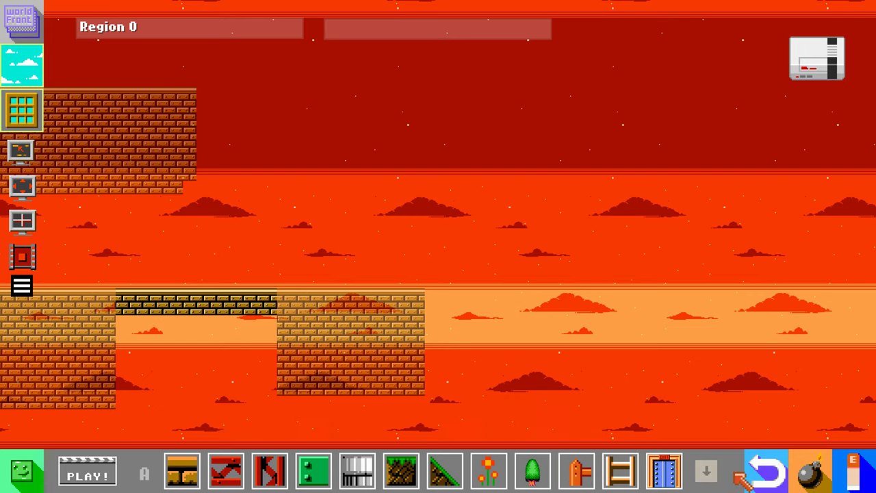
{"action": "left_click", "coordinate": [488, 470]}
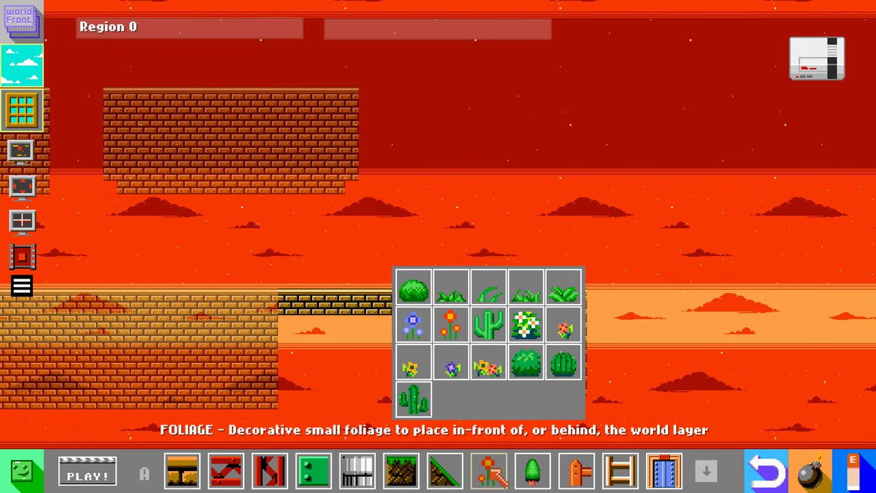
{"action": "left_click", "coordinate": [450, 332]}
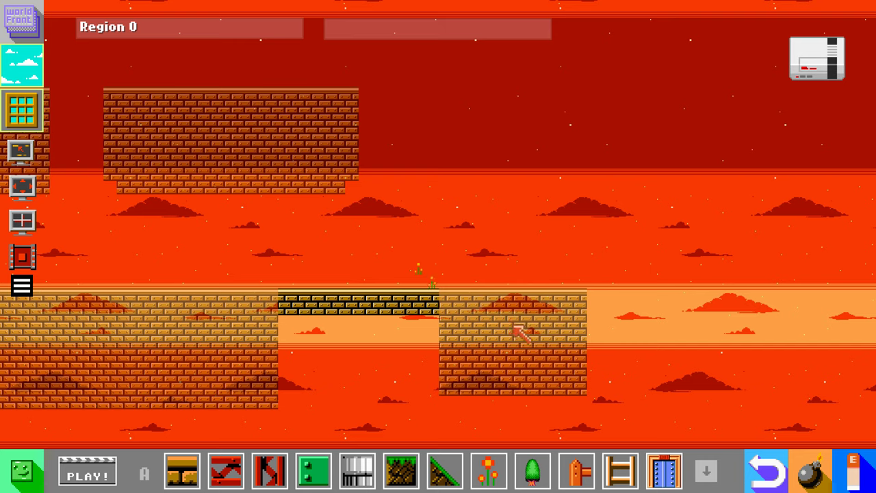
{"action": "key", "text": "Right"}
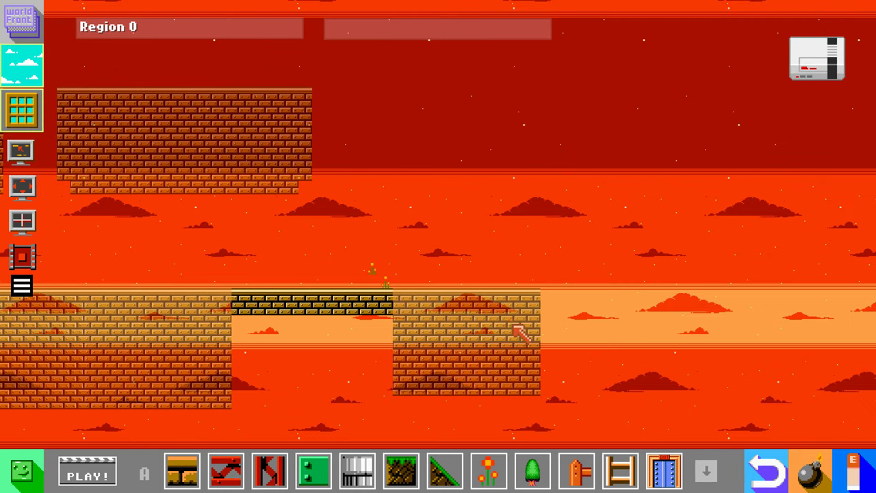
{"action": "key", "text": "Right"}
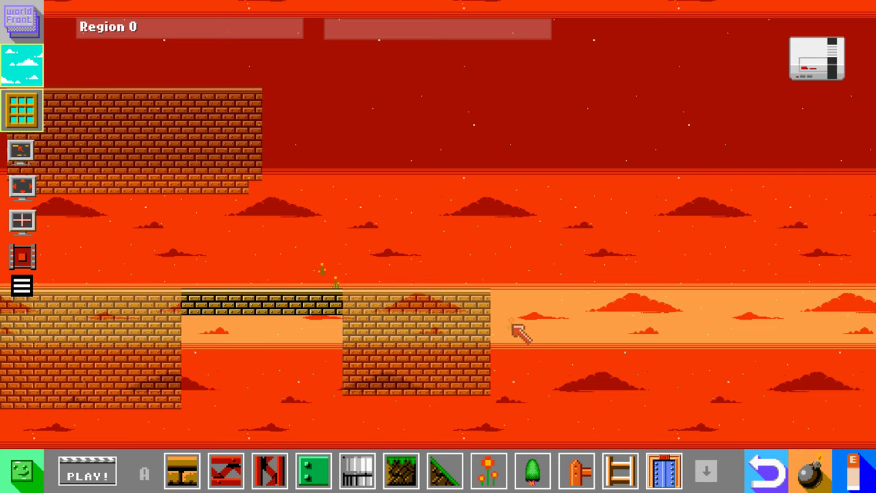
{"action": "key", "text": "Left"}
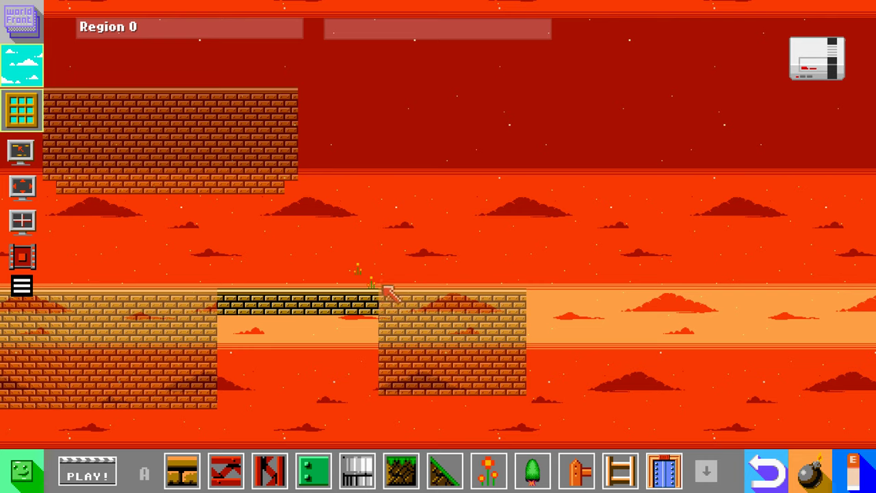
Place a moving platform on the main world layer, just past the far lower brick block and level with its top.
{"action": "key", "text": "Right"}
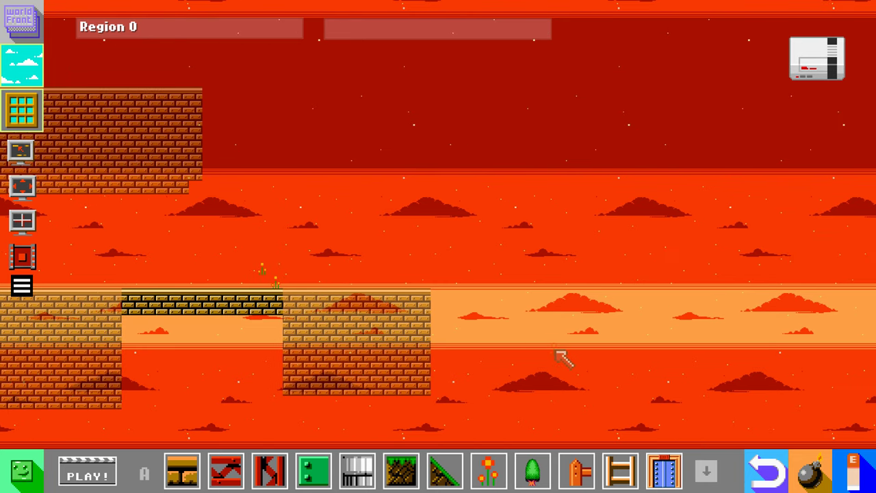
{"action": "key", "text": "Right"}
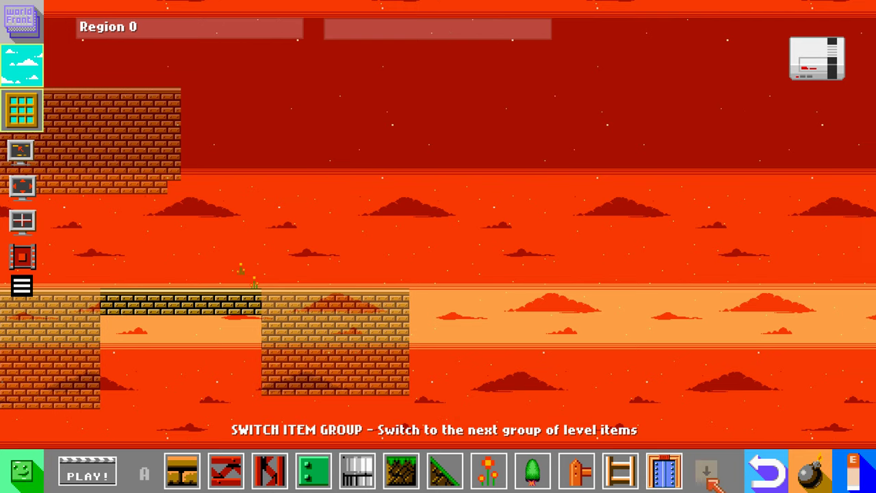
{"action": "left_click", "coordinate": [710, 478]}
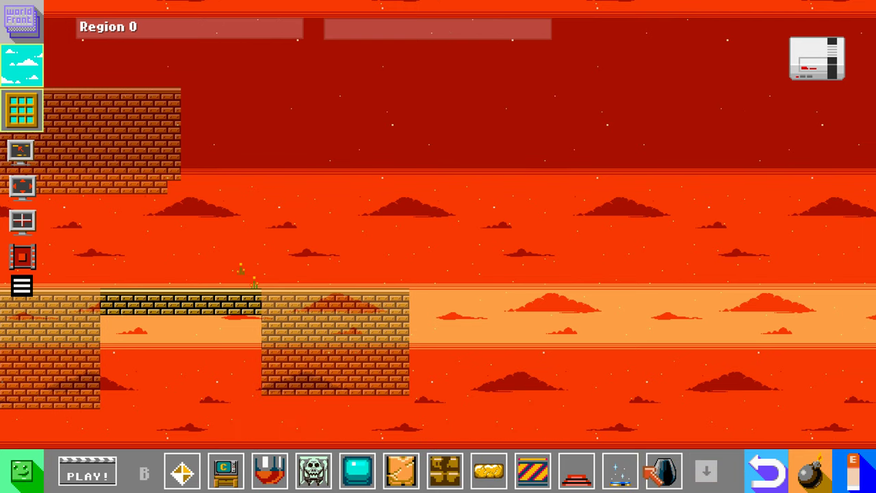
{"action": "key", "text": "Left"}
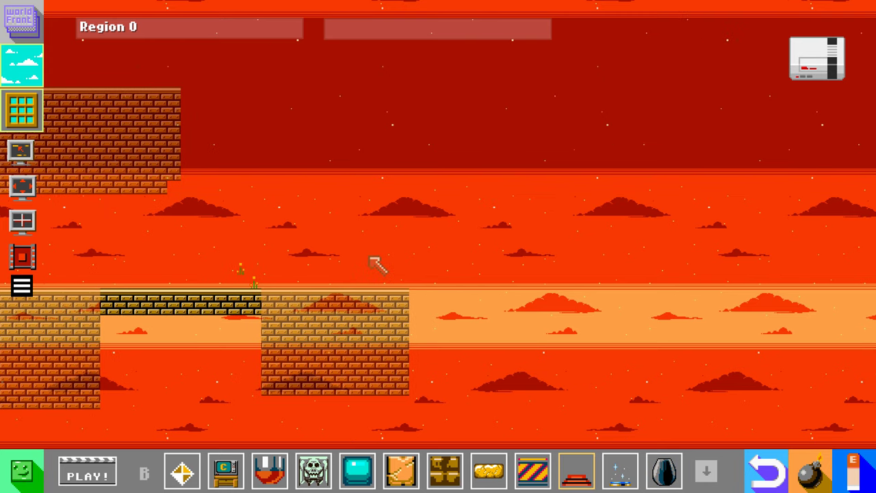
{"action": "key", "text": "Right"}
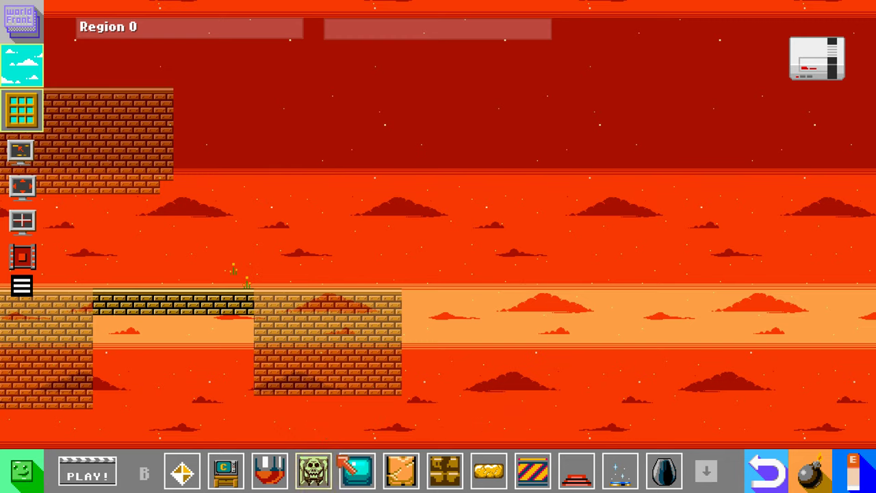
{"action": "key", "text": "Right"}
{"action": "left_click", "coordinate": [274, 476]}
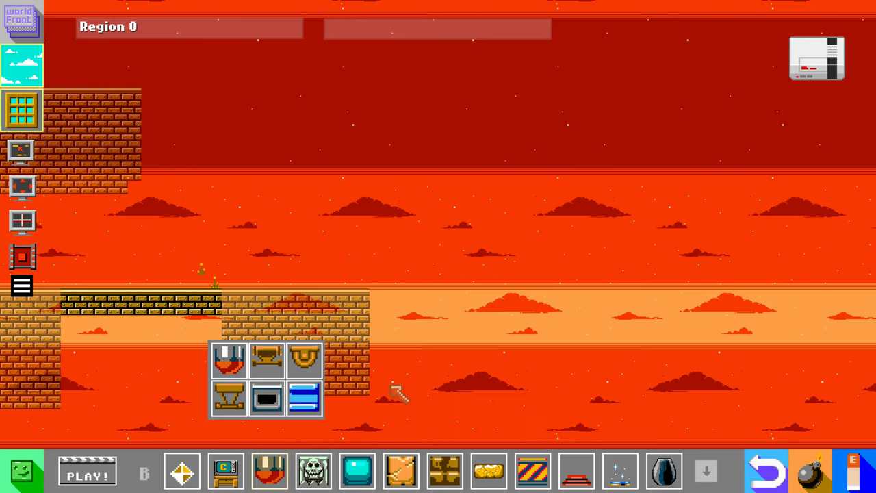
{"action": "left_click", "coordinate": [224, 366]}
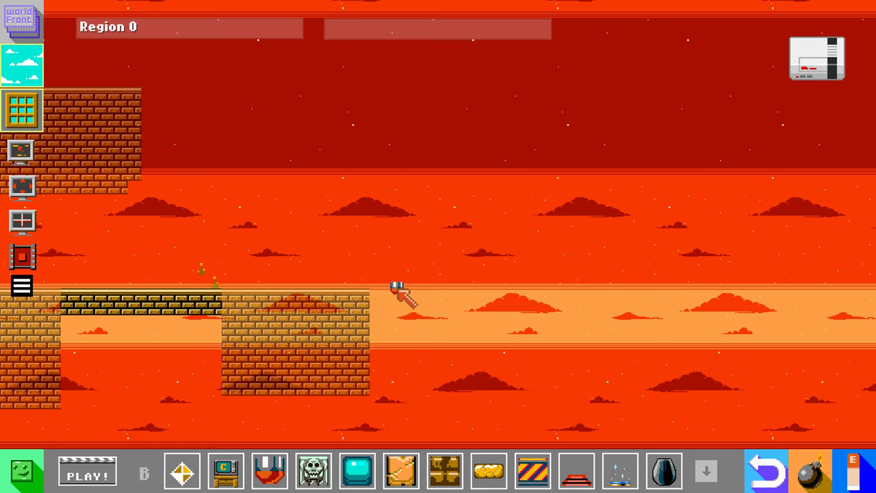
{"action": "key", "text": "Left"}
{"action": "key", "text": "Left"}
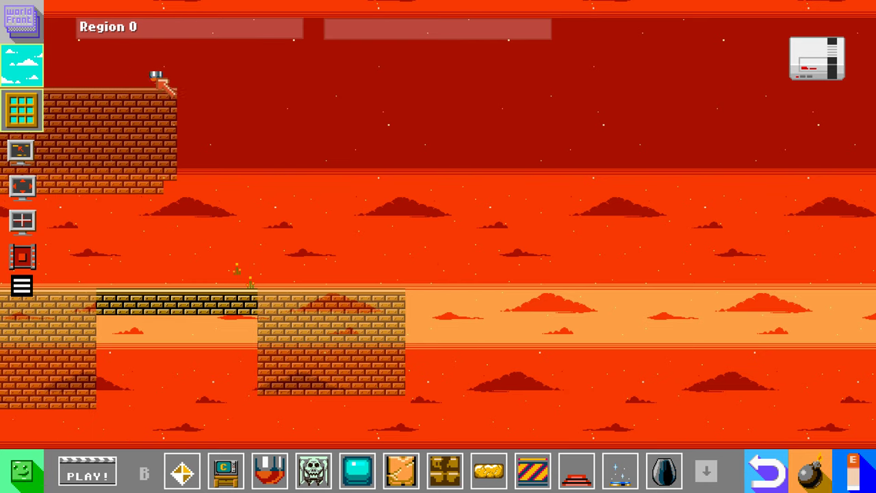
{"action": "left_click", "coordinate": [22, 21]}
{"action": "key", "text": "Right"}
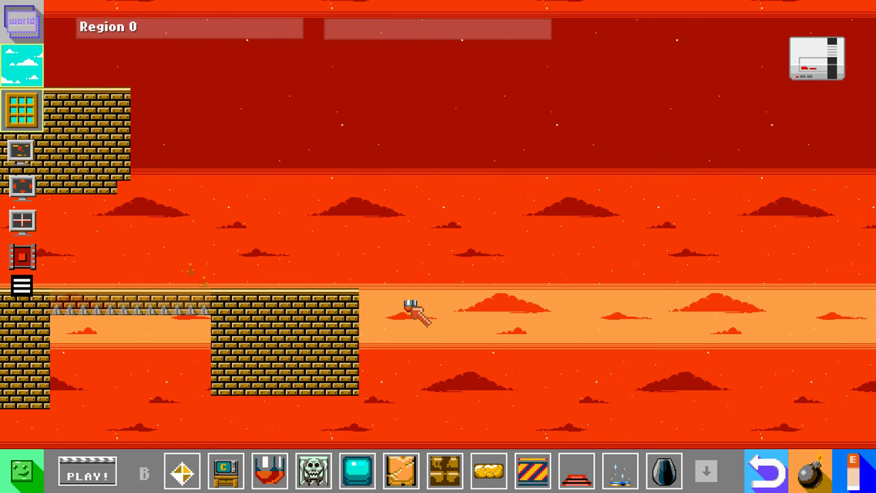
{"action": "left_click", "coordinate": [403, 299]}
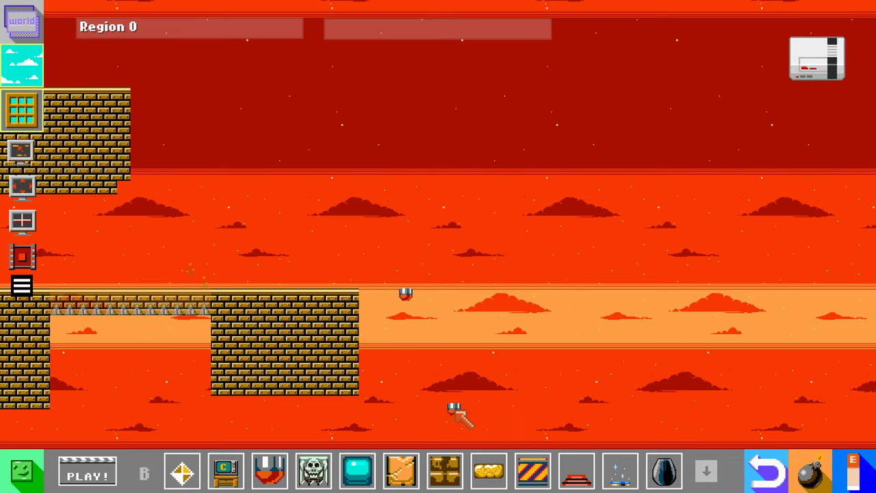
Set the player character's starting position on top of the far lower brick block, near its edge facing the moving platform.
{"action": "key", "text": "Left"}
{"action": "left_click", "coordinate": [22, 471]}
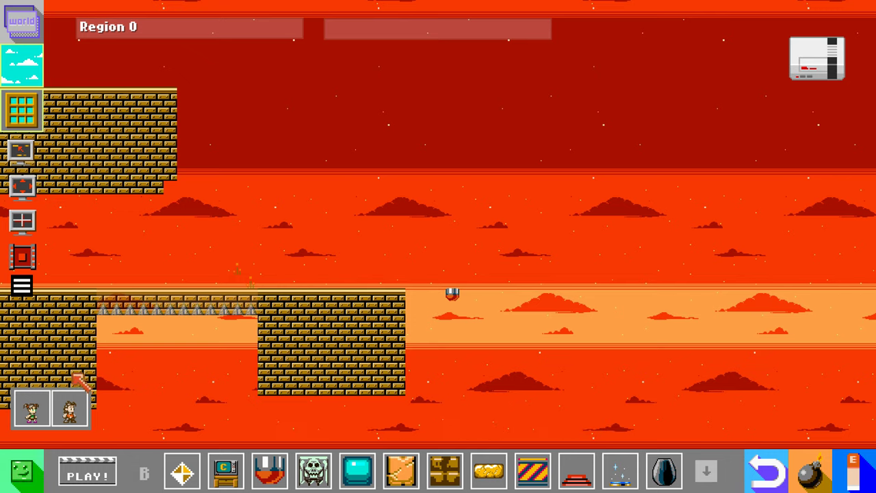
{"action": "left_click", "coordinate": [32, 409]}
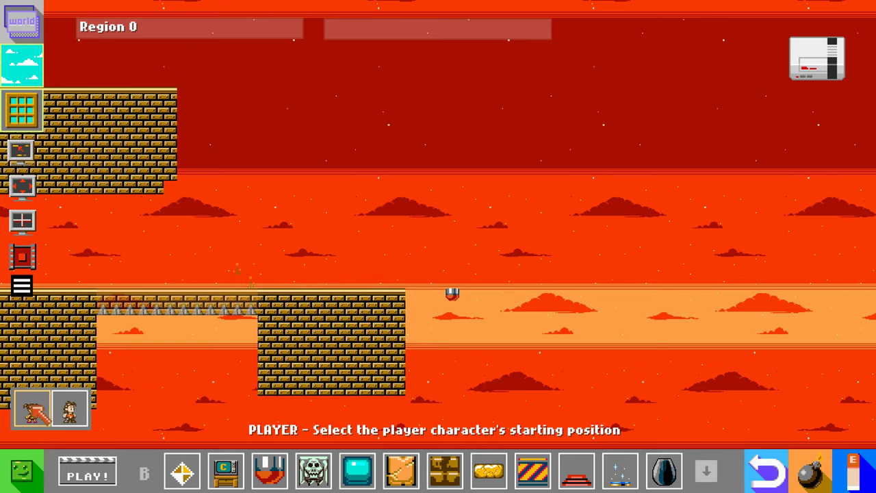
{"action": "left_click", "coordinate": [376, 281]}
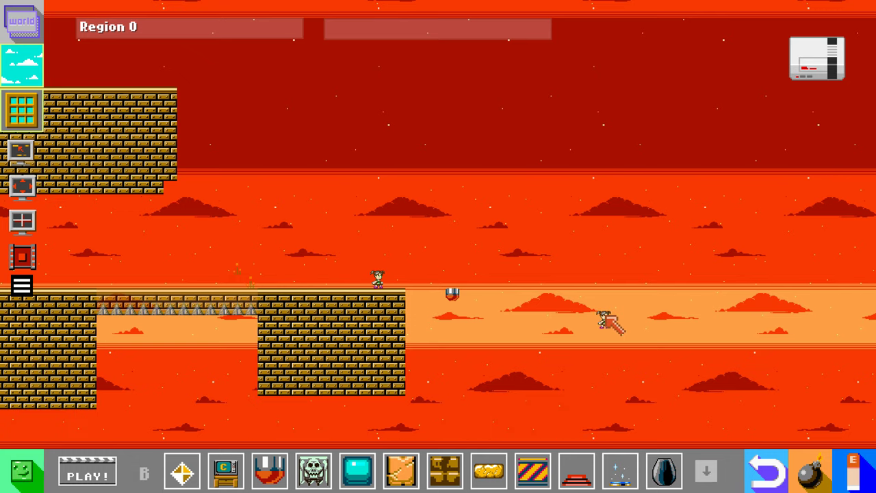
Play test the level by jumping the character from the brick block onto the moving platform, and end the test.
{"action": "left_click", "coordinate": [87, 473]}
{"action": "key", "text": "Right"}
{"action": "key", "text": "space"}
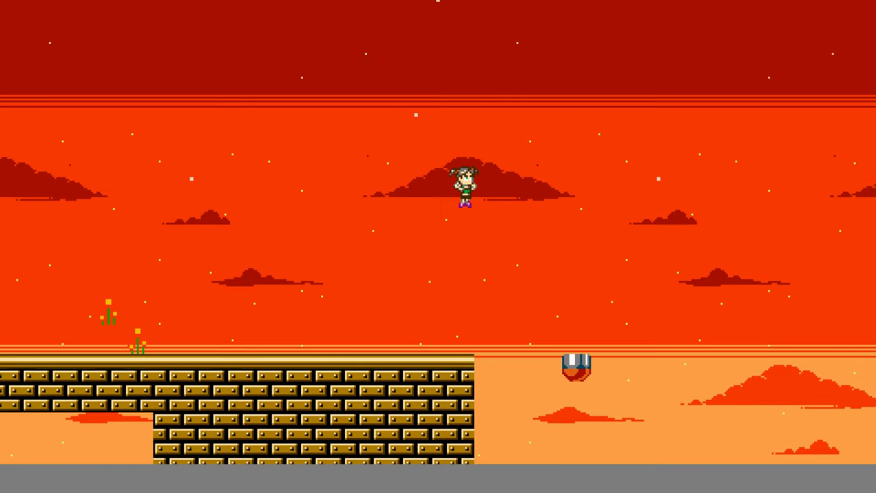
{"action": "key", "text": "Right"}
{"action": "key", "text": "space"}
{"action": "key", "text": "space"}
{"action": "key", "text": "Left"}
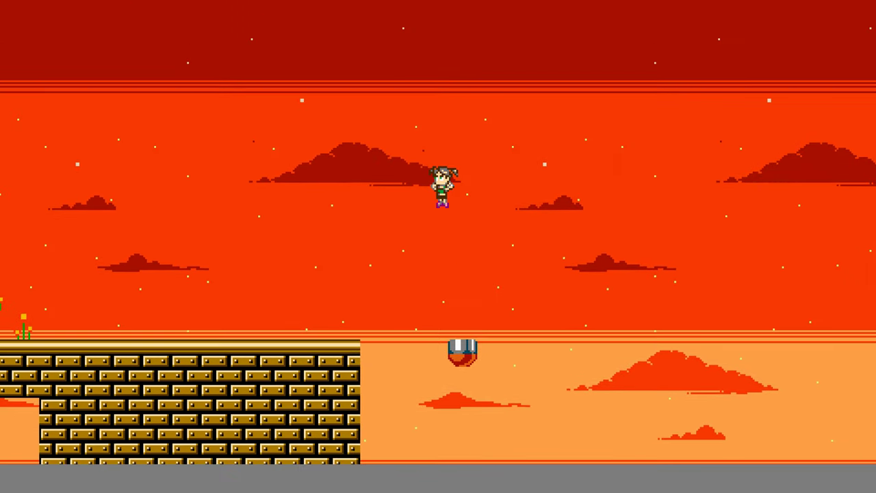
{"action": "key", "text": "Escape"}
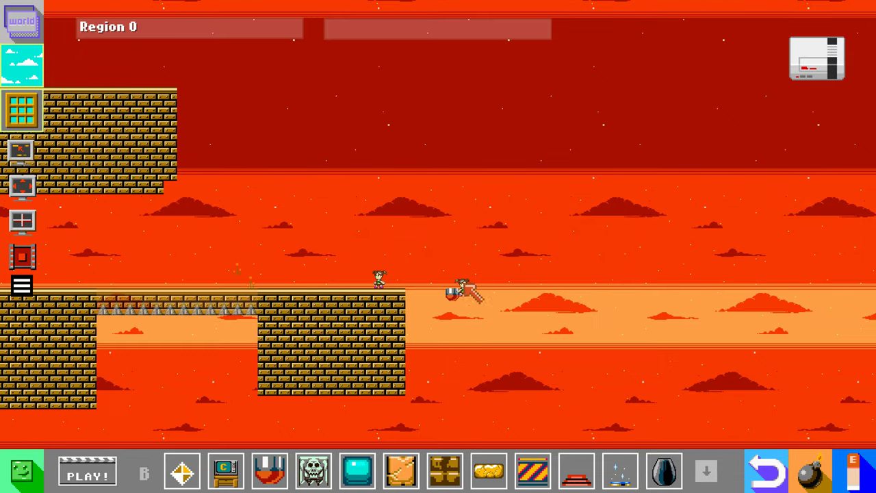
Try to give the moving platform a movement speed of 32 and a horizontal move distance of 3.
{"action": "left_click", "coordinate": [270, 471]}
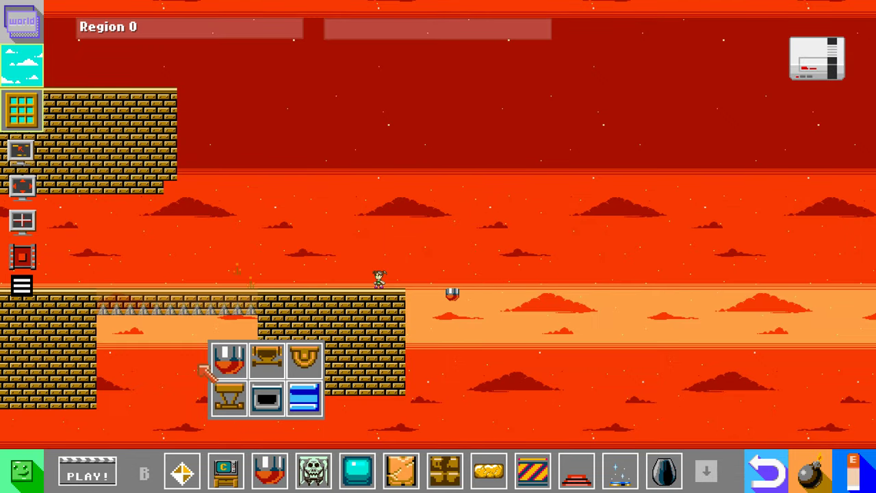
{"action": "left_click", "coordinate": [221, 369]}
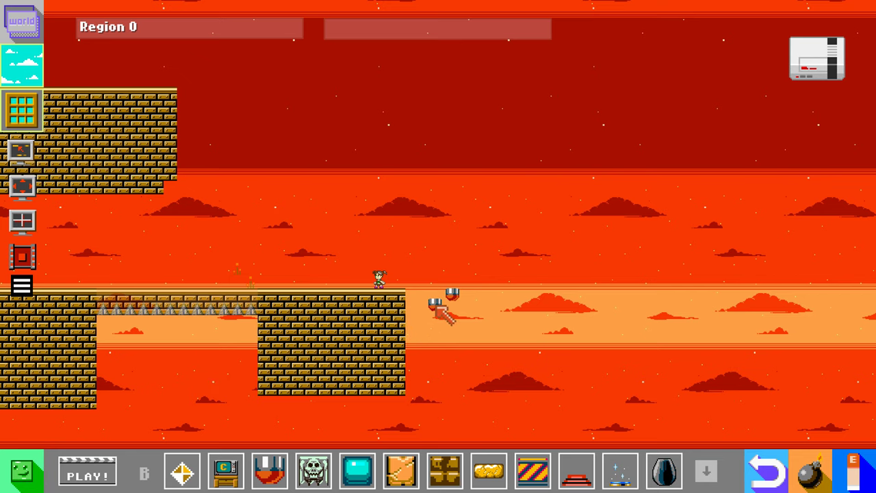
{"action": "left_click", "coordinate": [445, 291]}
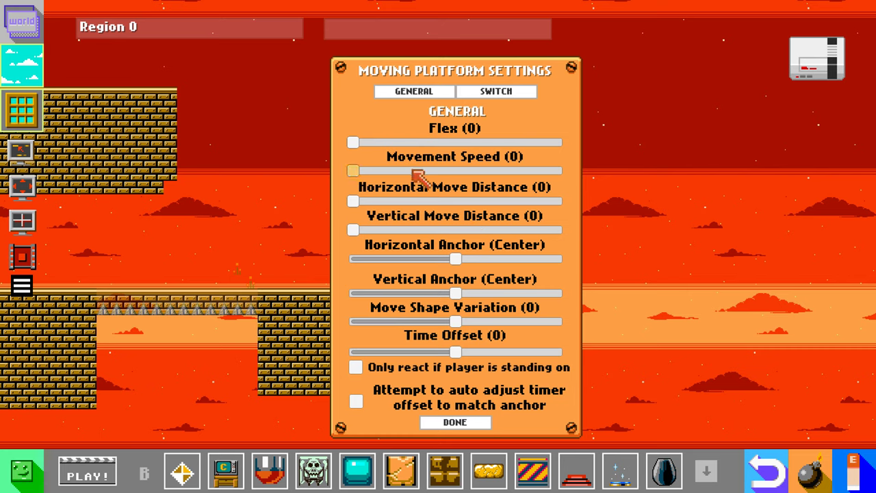
{"action": "left_click_drag", "start_coordinate": [417, 170], "coordinate": [422, 171]}
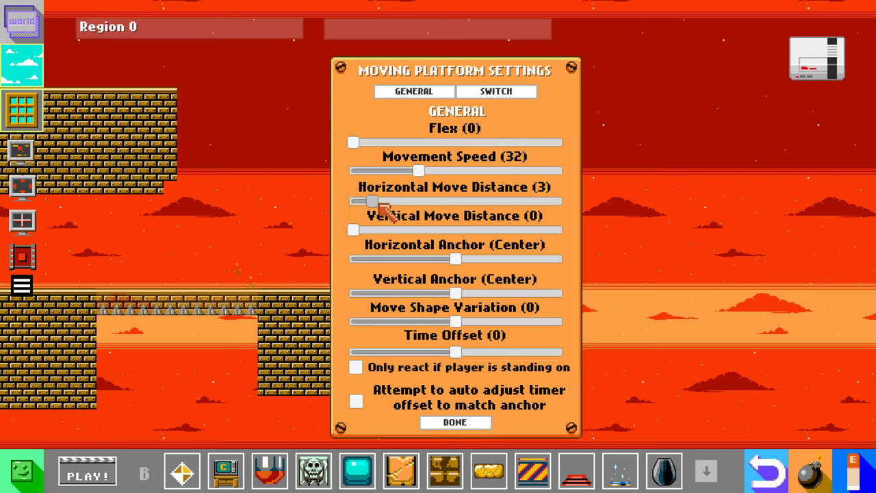
{"action": "left_click", "coordinate": [482, 423]}
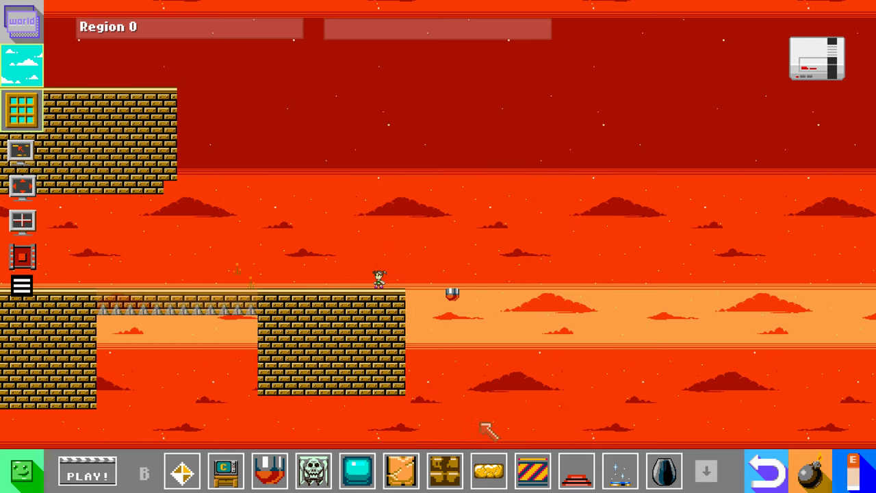
Play test the changed platform settings by jumping the character to the platform and back to the brick block, and end the test.
{"action": "left_click", "coordinate": [106, 472]}
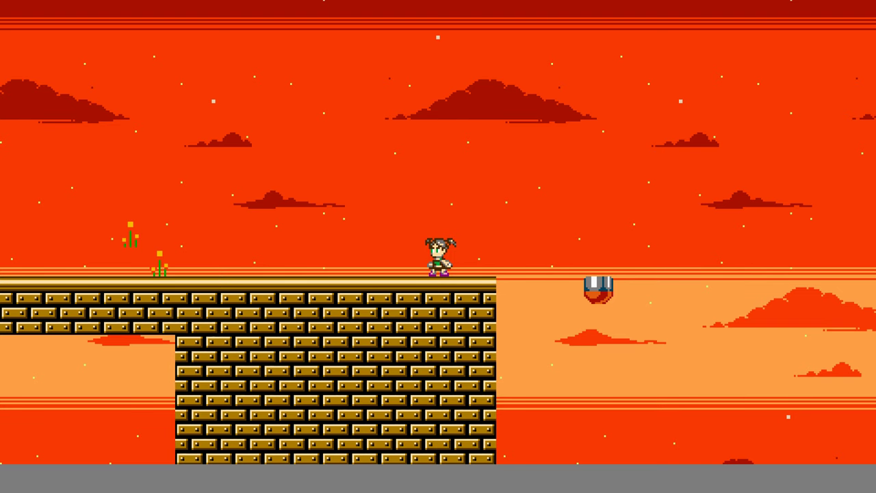
{"action": "key", "text": "Right"}
{"action": "key", "text": "z"}
{"action": "key", "text": "z"}
{"action": "key", "text": "Left"}
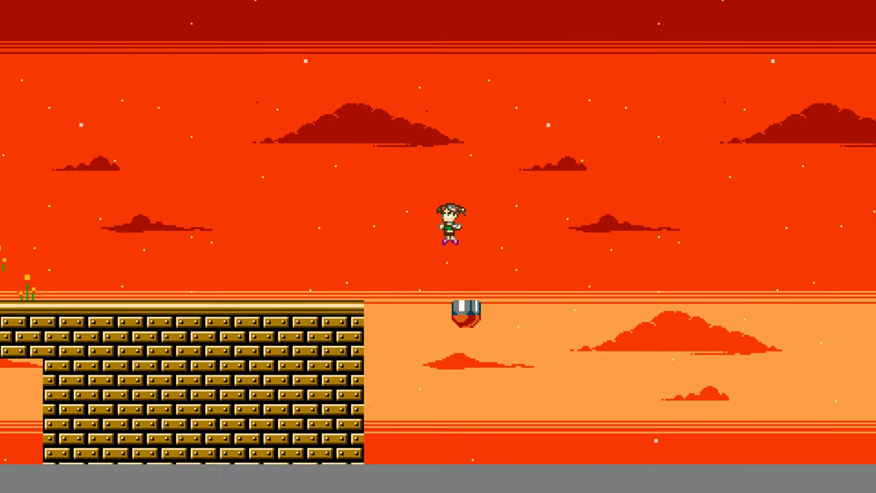
{"action": "key", "text": "Left"}
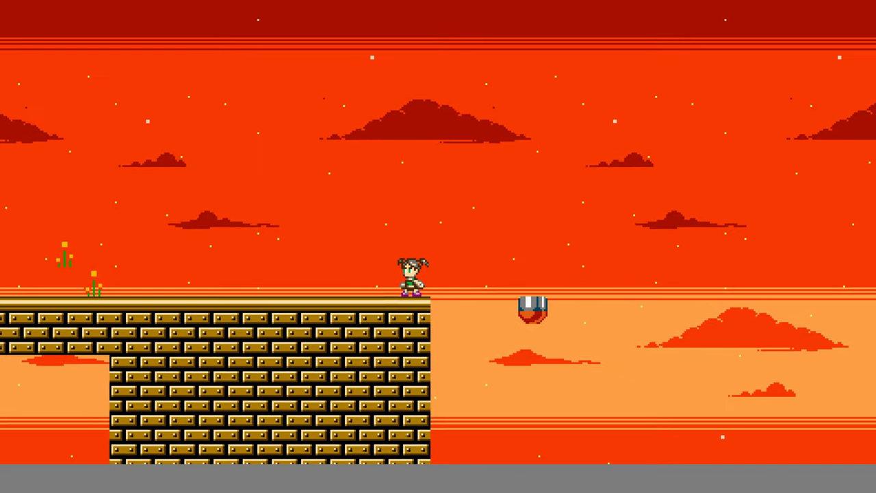
{"action": "key", "text": "Escape"}
Add a second moving platform beyond the first, with movement speed 35 and horizontal move distance 5.
{"action": "key", "text": "Right"}
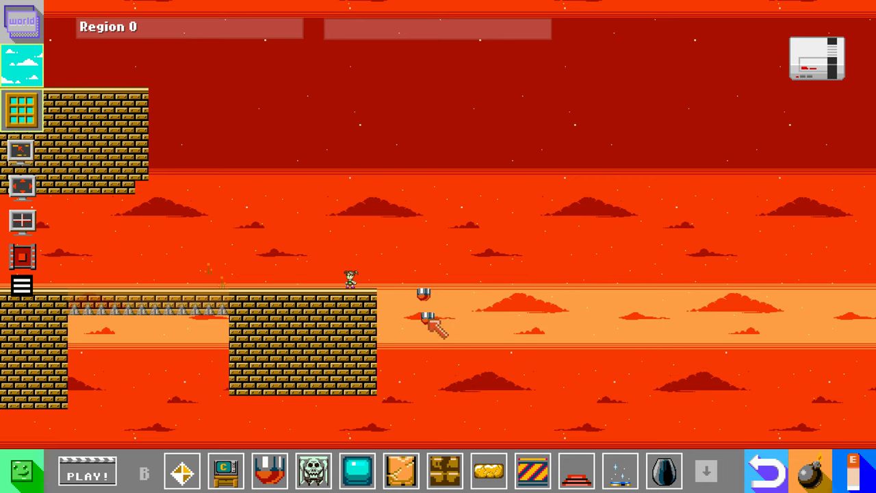
{"action": "left_click", "coordinate": [270, 471]}
{"action": "left_click", "coordinate": [233, 368]}
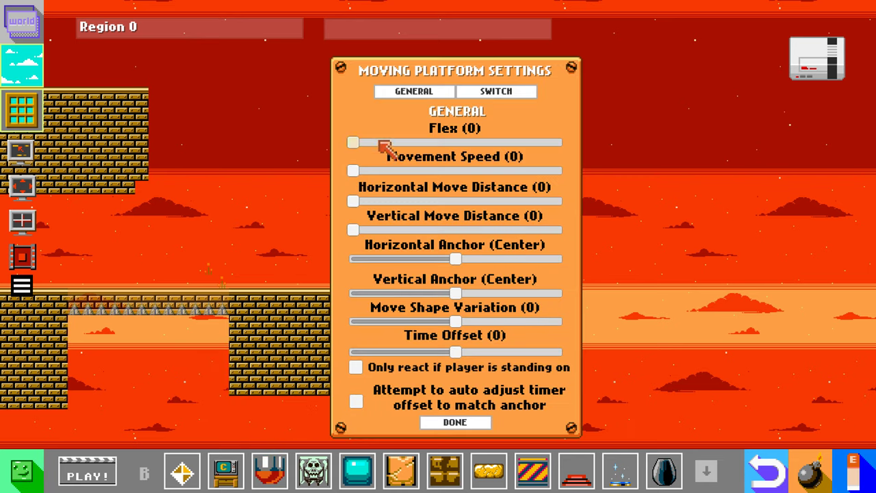
{"action": "left_click", "coordinate": [426, 170]}
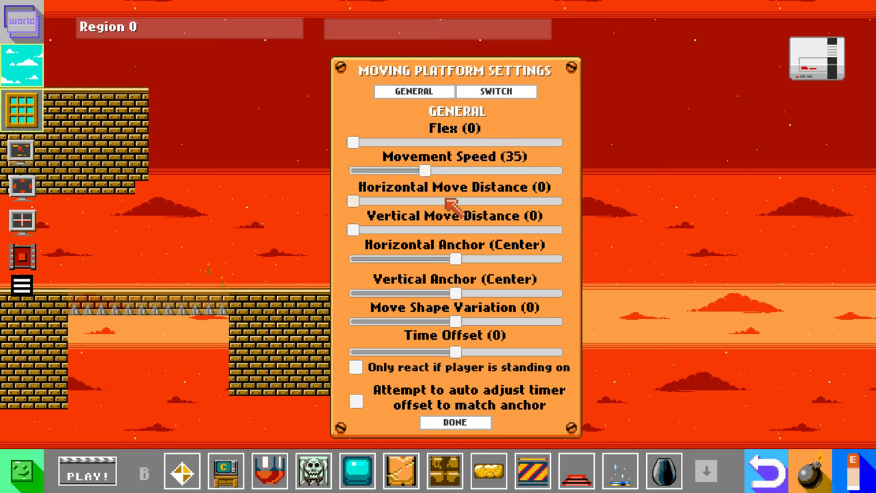
{"action": "left_click", "coordinate": [399, 201]}
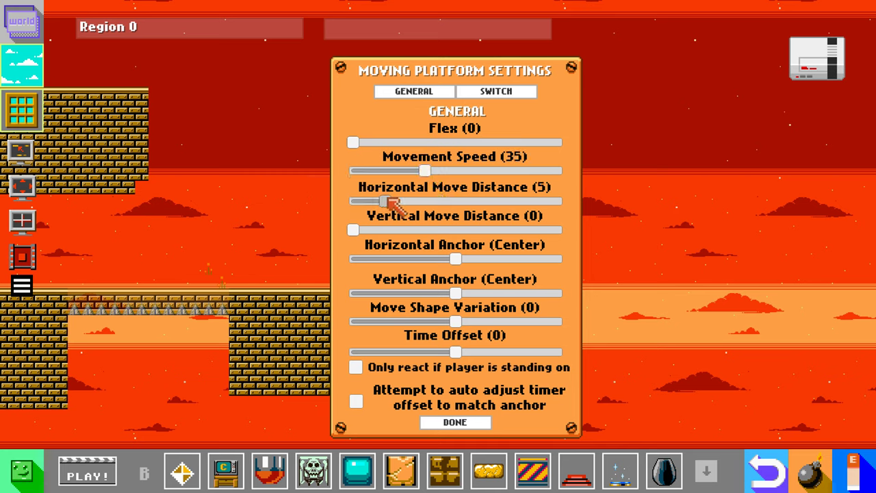
{"action": "left_click", "coordinate": [476, 421]}
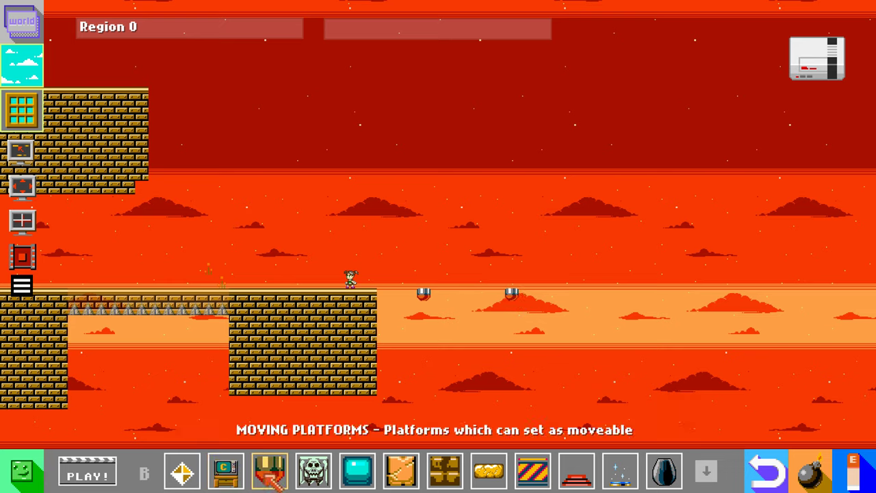
Review the general moving platform settings and close them without changing any values.
{"action": "left_click", "coordinate": [270, 475]}
{"action": "left_click", "coordinate": [220, 365]}
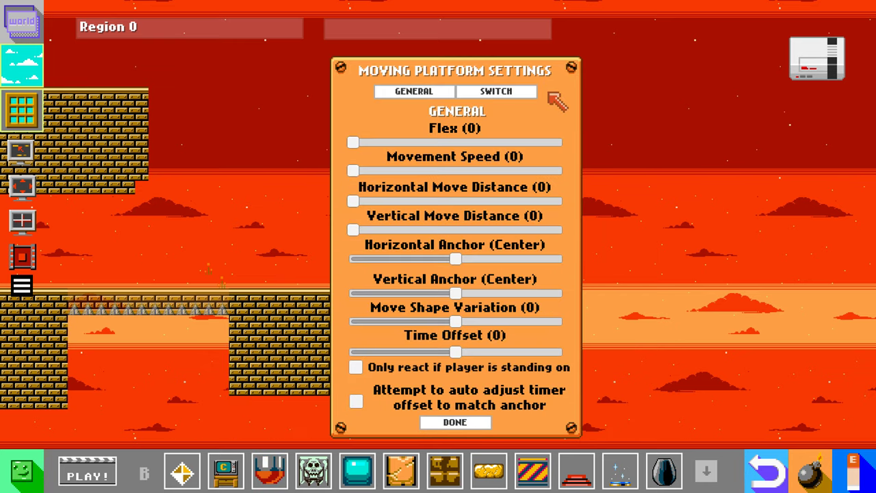
{"action": "left_click", "coordinate": [456, 422]}
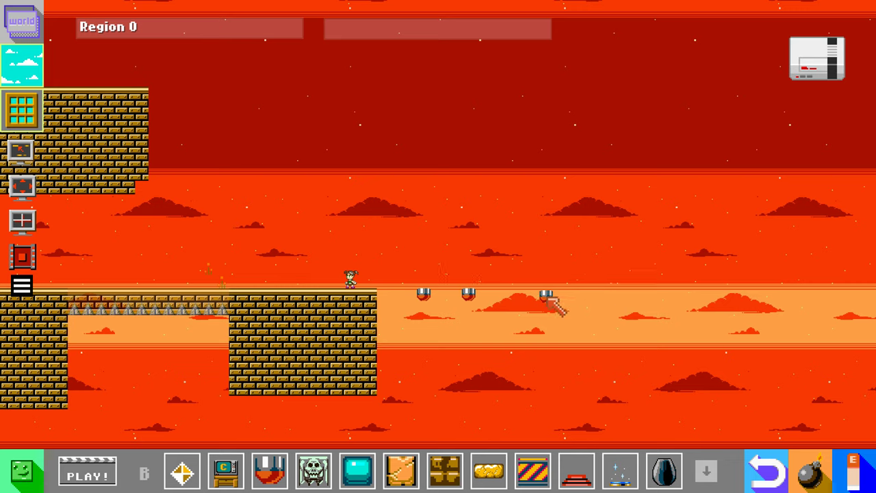
{"action": "left_click_drag", "start_coordinate": [471, 291], "coordinate": [479, 293]}
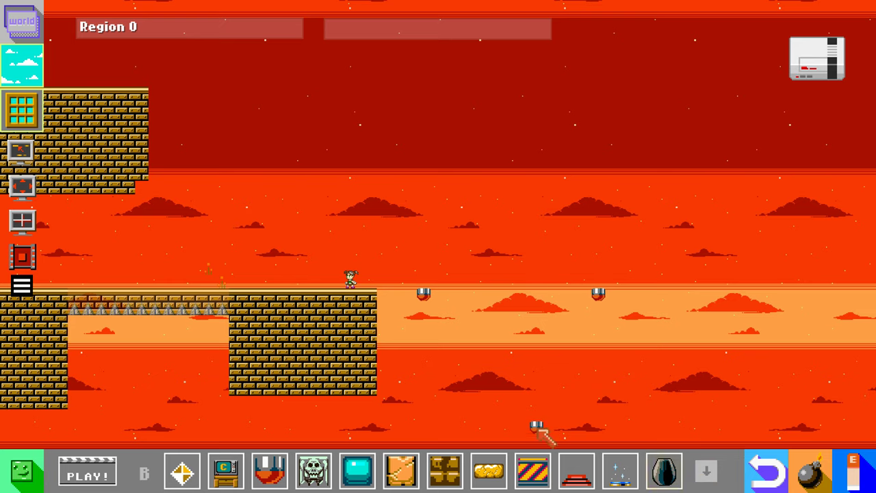
Look through the groups of level items, including groups A and E, to examine the items each one offers.
{"action": "left_click", "coordinate": [707, 474]}
{"action": "left_click", "coordinate": [706, 473]}
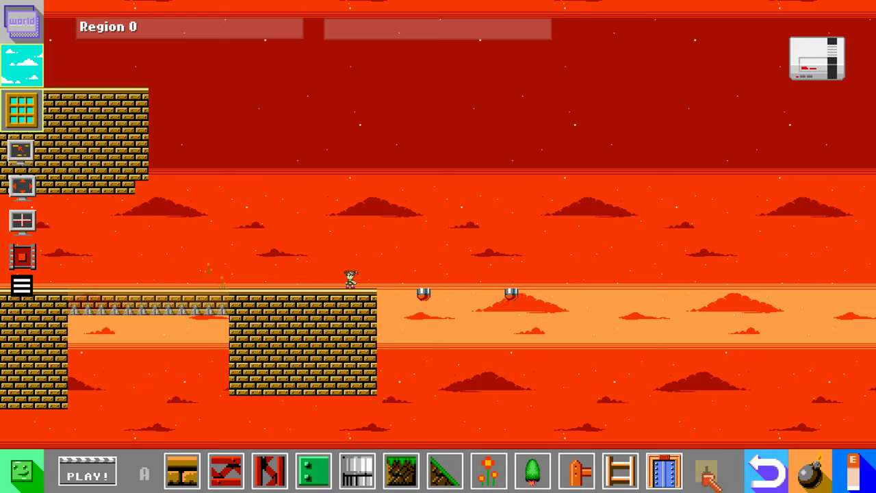
{"action": "left_click", "coordinate": [707, 474]}
{"action": "left_click", "coordinate": [707, 474]}
{"action": "left_click", "coordinate": [707, 474]}
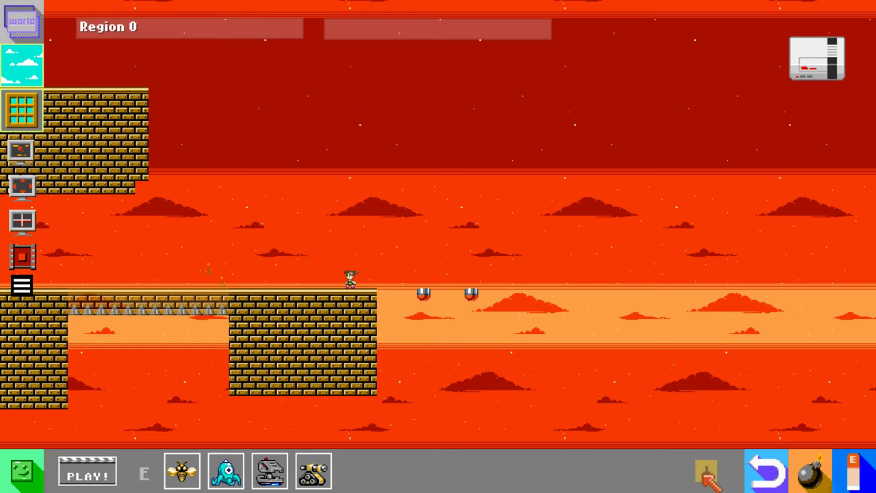
{"action": "left_click", "coordinate": [707, 473]}
{"action": "left_click", "coordinate": [707, 474]}
{"action": "left_click", "coordinate": [706, 474]}
{"action": "left_click", "coordinate": [706, 474]}
{"action": "left_click", "coordinate": [706, 474]}
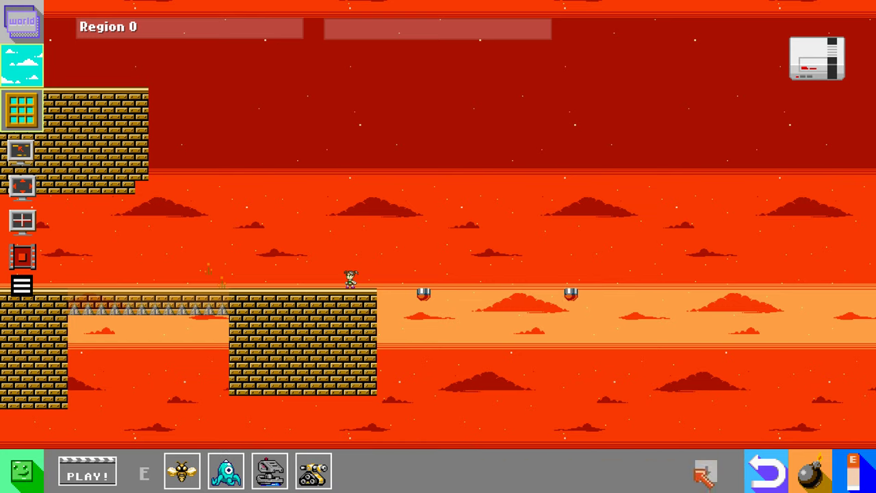
Place a linked pair of orange-framed teleporter doors, one beside the character and one at the right end of the upper brick block.
{"action": "left_click", "coordinate": [700, 471]}
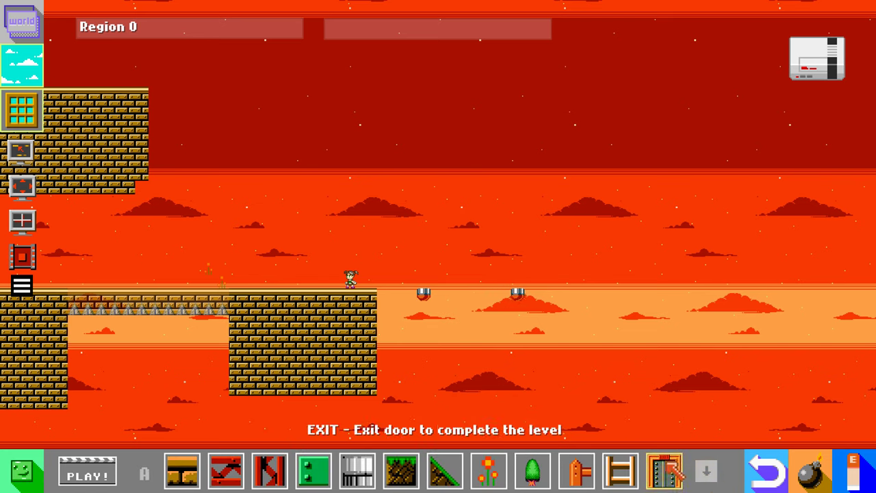
{"action": "left_click", "coordinate": [706, 471]}
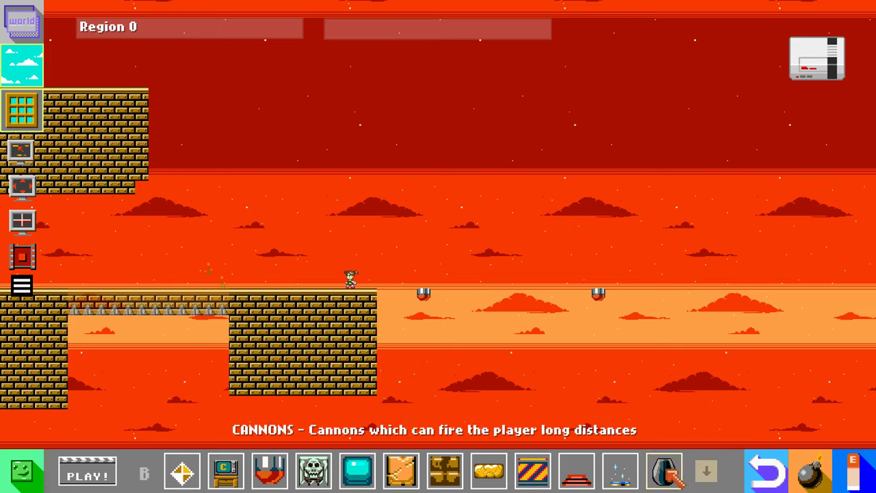
{"action": "left_click", "coordinate": [664, 476]}
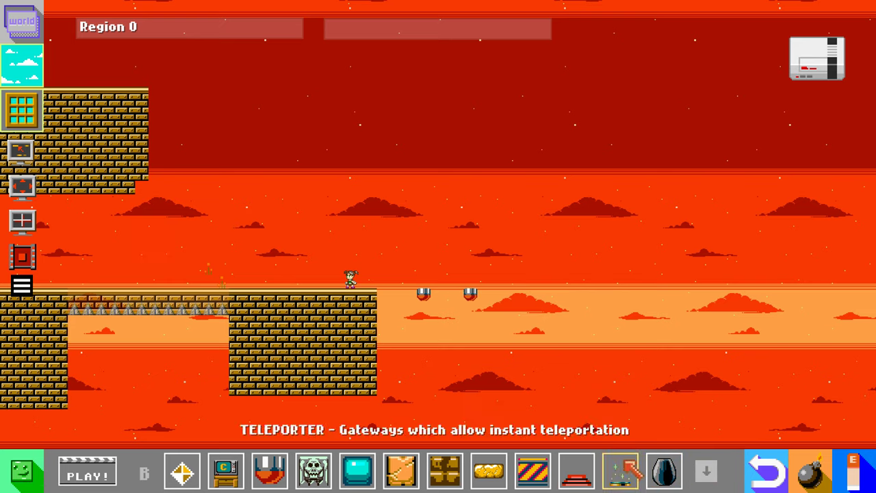
{"action": "left_click", "coordinate": [625, 475]}
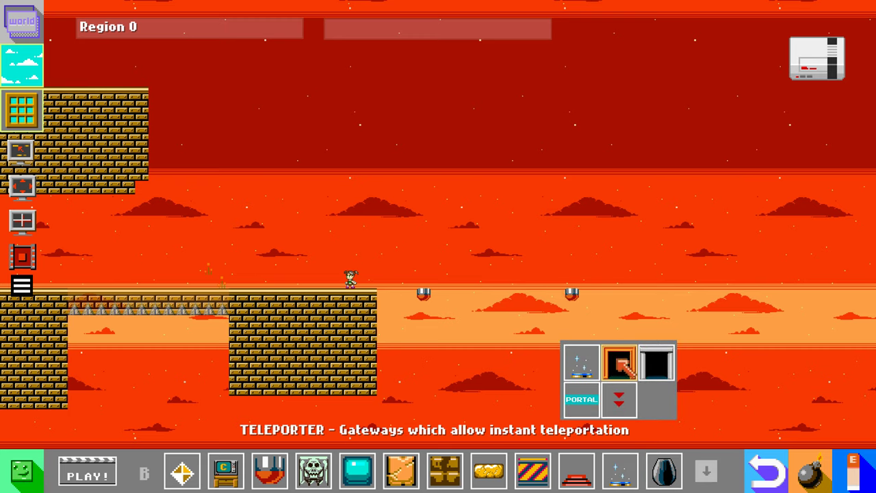
{"action": "left_click", "coordinate": [625, 365]}
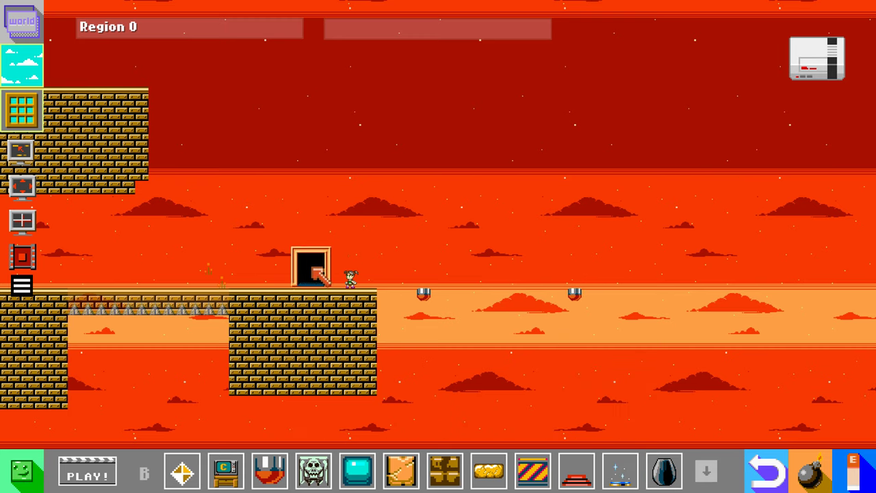
{"action": "left_click", "coordinate": [317, 272]}
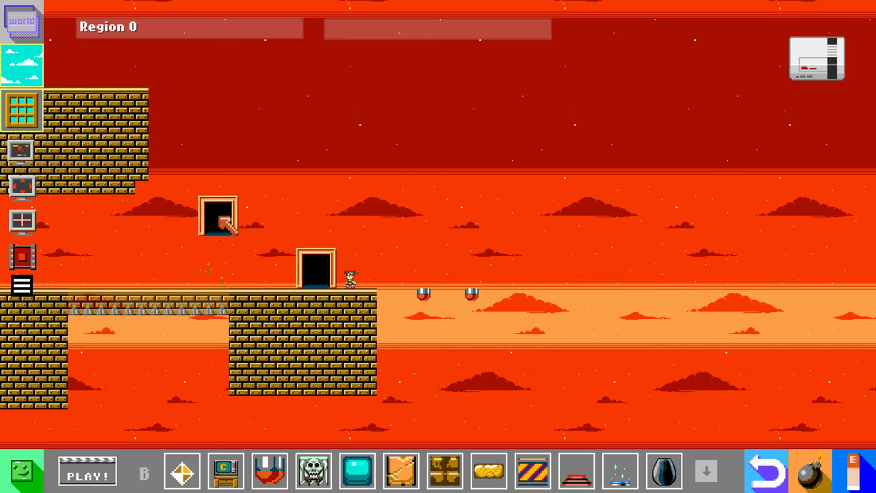
{"action": "key", "text": "a"}
{"action": "key", "text": "w"}
{"action": "mouse_move", "coordinate": [251, 157]}
{"action": "left_mouse_down"}
{"action": "mouse_move", "coordinate": [215, 157]}
{"action": "mouse_move", "coordinate": [255, 165]}
{"action": "left_mouse_up"}
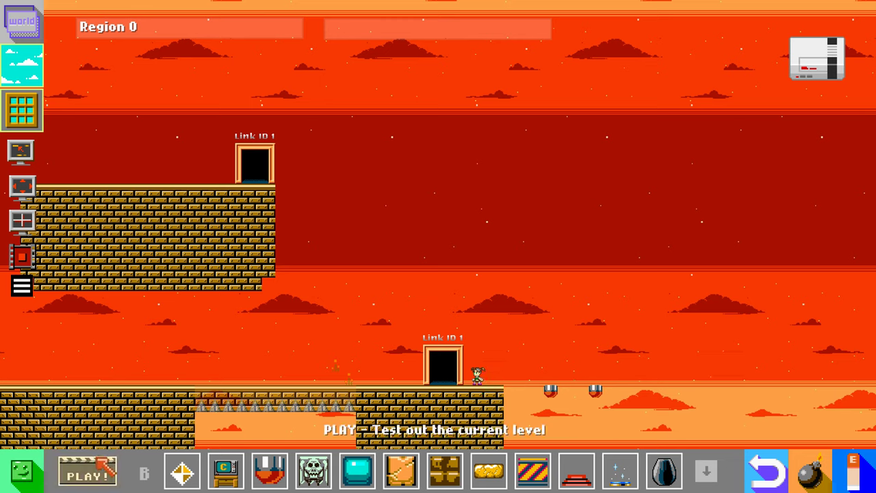
Play test the linked doors by teleporting the character to the upper brick block and back down, and end the test.
{"action": "left_click", "coordinate": [87, 473]}
{"action": "key", "text": "Left"}
{"action": "key", "text": "Up"}
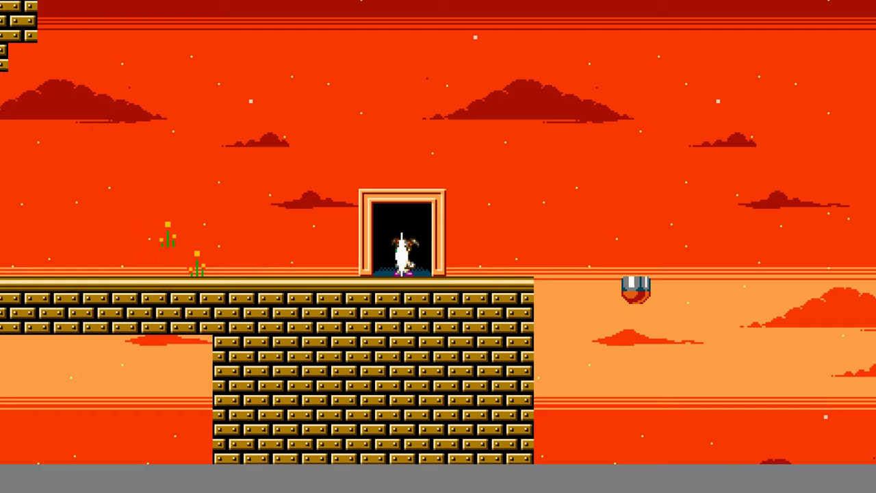
{"action": "key", "text": "Left"}
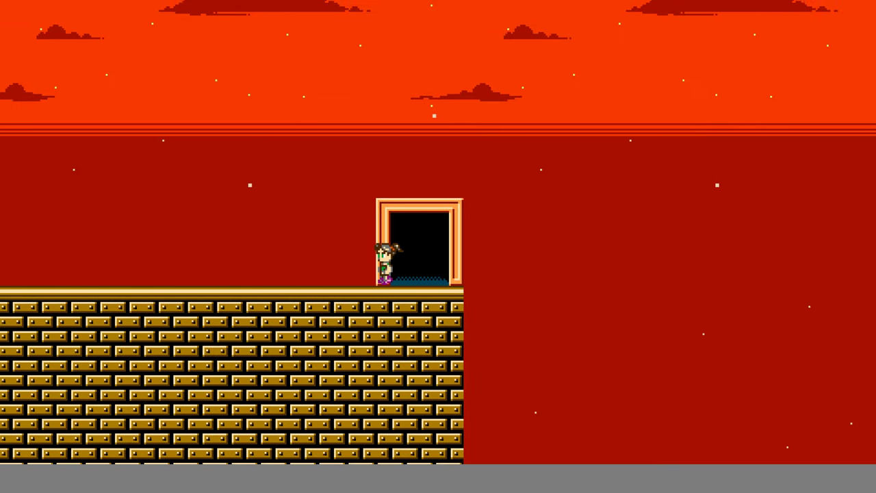
{"action": "key", "text": "Right"}
{"action": "key", "text": "Up"}
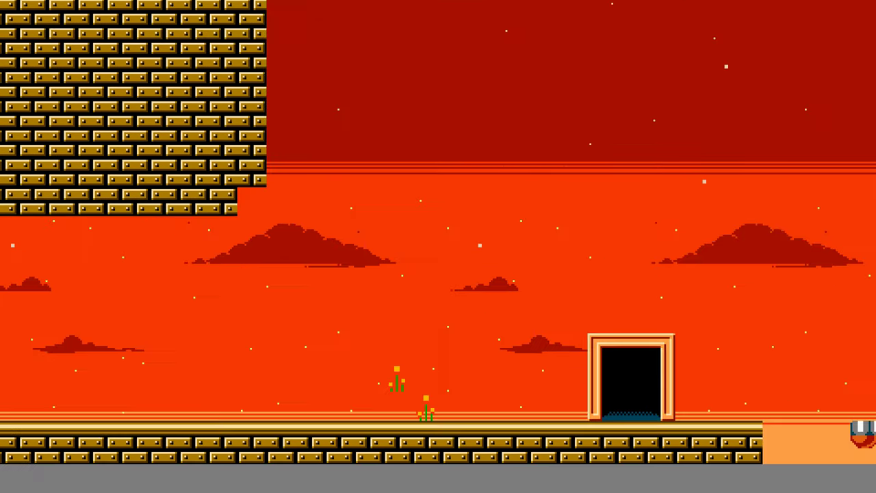
{"action": "key", "text": "Left"}
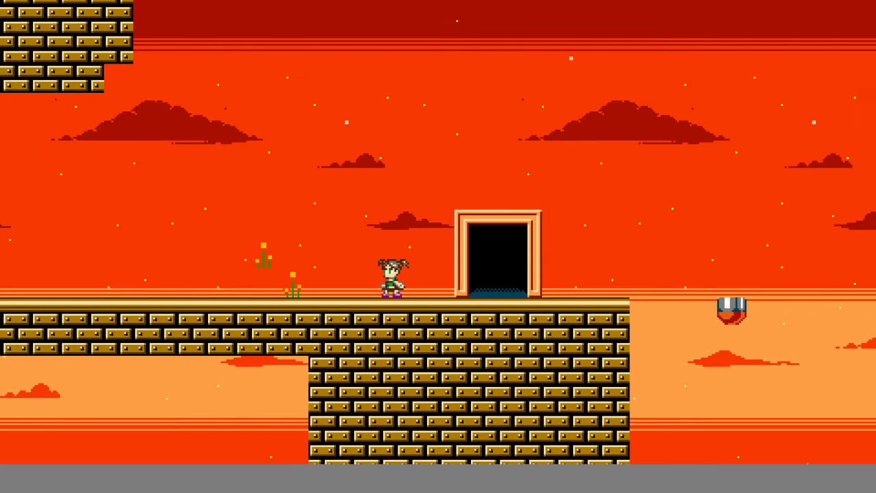
{"action": "key", "text": "Escape"}
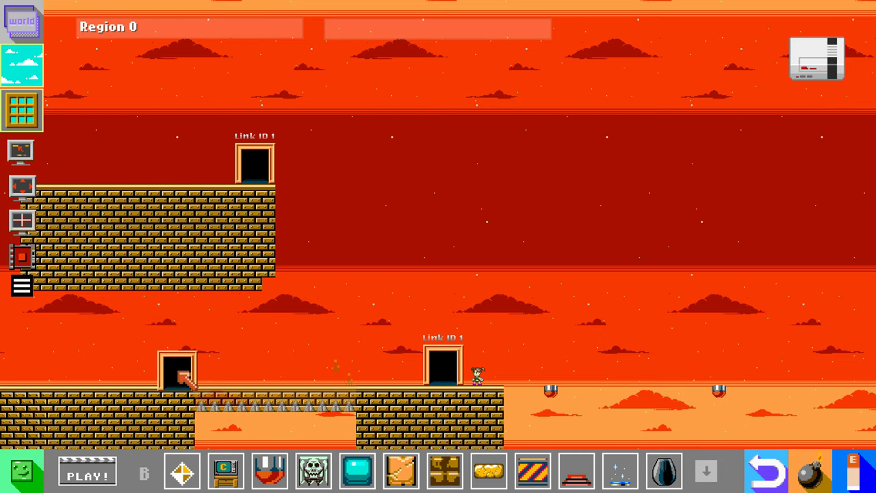
Place a third orange-framed teleporter door on the upper brick block, to the left of the existing door.
{"action": "key", "text": "Up"}
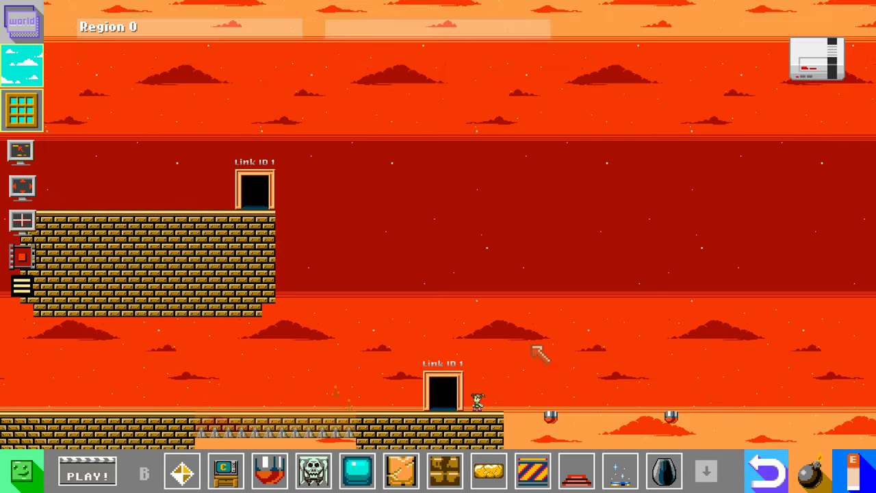
{"action": "key", "text": "Left"}
{"action": "key", "text": "Up"}
{"action": "key", "text": "Down"}
{"action": "key", "text": "Left"}
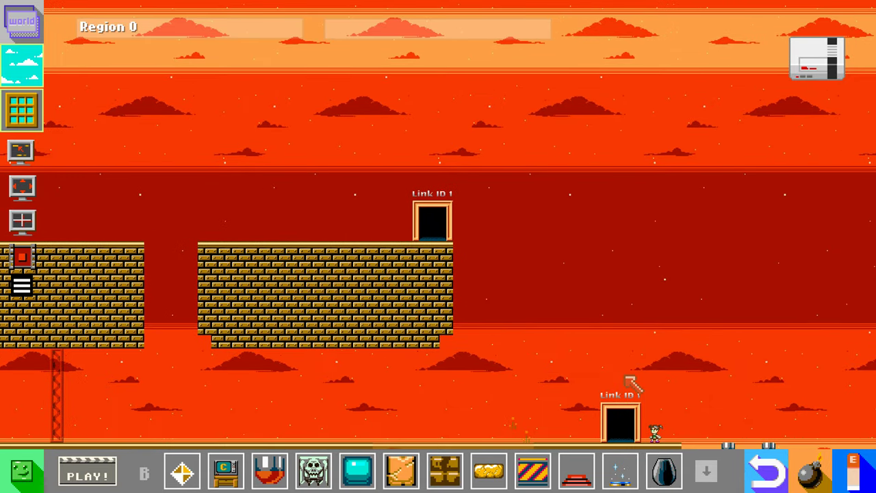
{"action": "left_click_drag", "start_coordinate": [630, 384], "coordinate": [38, 220]}
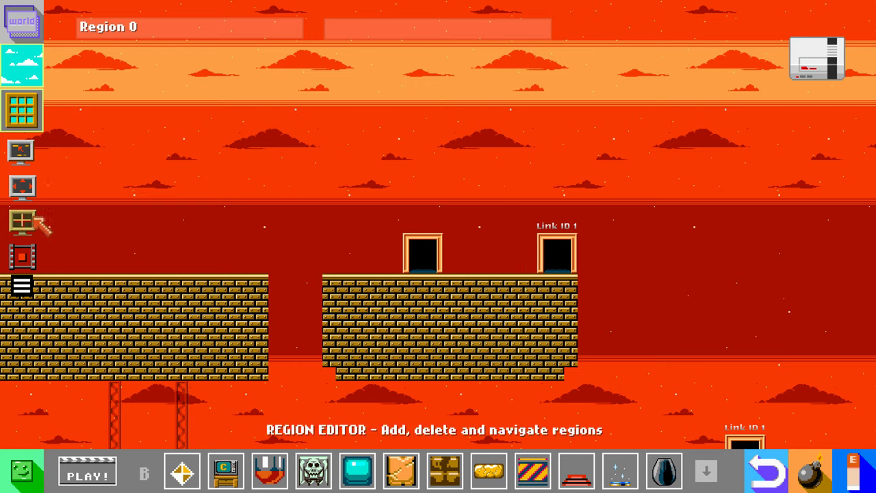
Add a new region to the level, open Region 1 and place the matching teleporter door in it.
{"action": "left_click", "coordinate": [31, 221]}
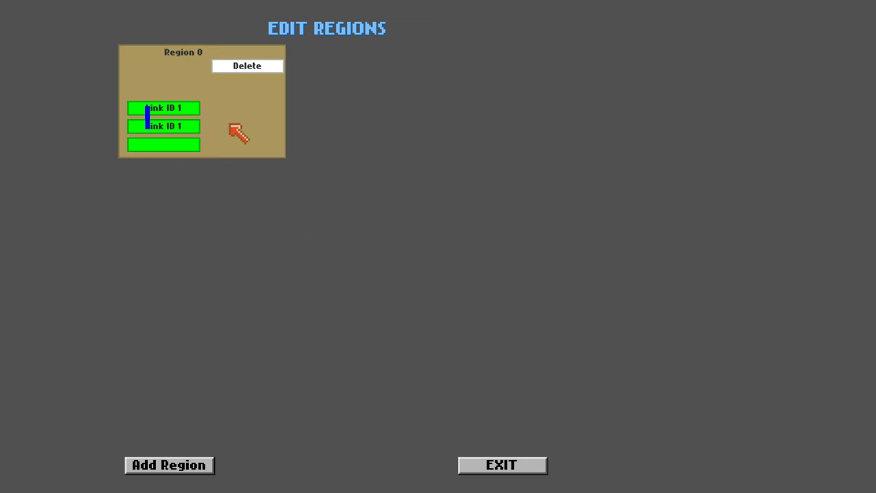
{"action": "left_click", "coordinate": [195, 466]}
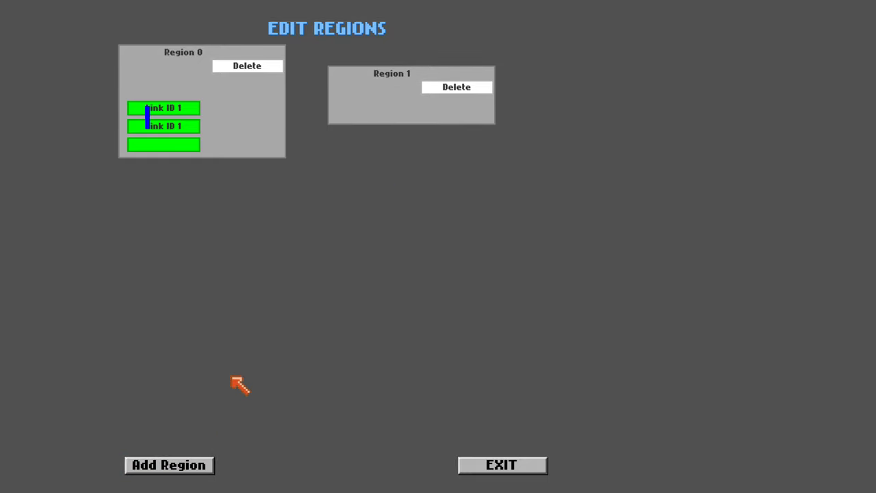
{"action": "left_click", "coordinate": [388, 104]}
{"action": "key", "text": "s"}
{"action": "key", "text": "a"}
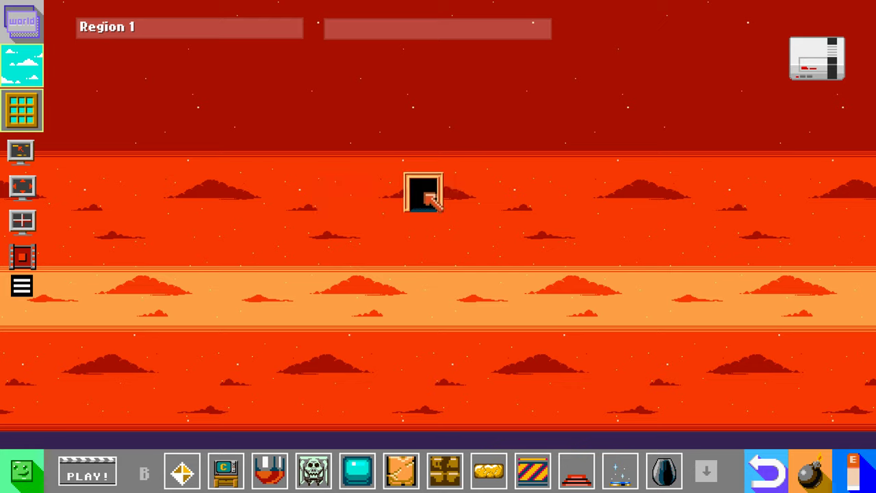
{"action": "left_click", "coordinate": [378, 186]}
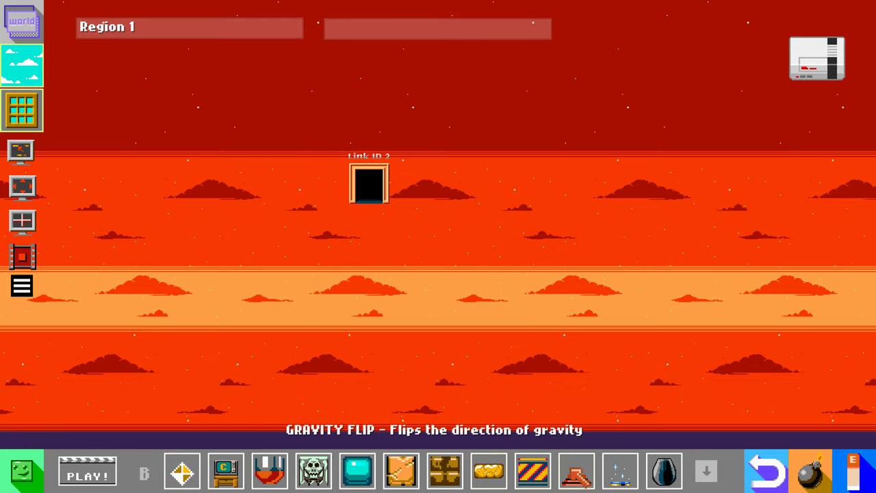
Build a wide rectangular platform of black-topped red bricks directly beneath the door in Region 1.
{"action": "left_click", "coordinate": [708, 473]}
{"action": "left_click", "coordinate": [715, 470]}
{"action": "left_click", "coordinate": [715, 471]}
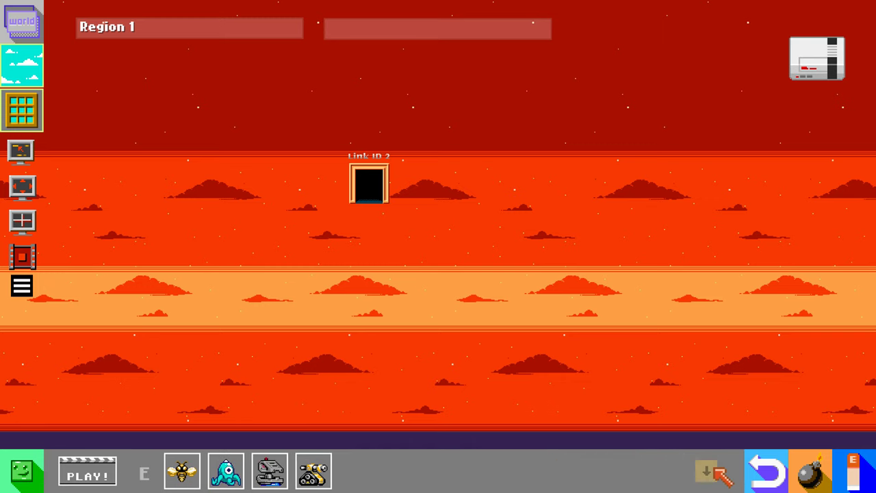
{"action": "left_click", "coordinate": [716, 471]}
{"action": "left_click", "coordinate": [180, 471]}
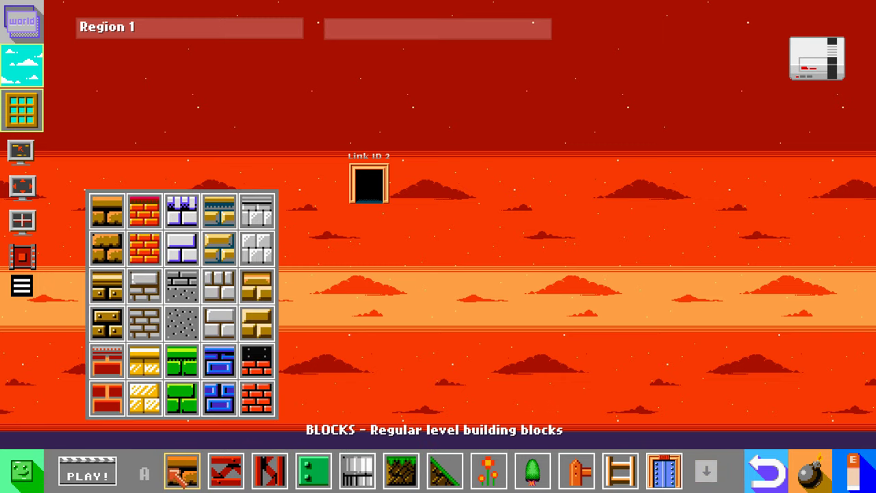
{"action": "left_click", "coordinate": [257, 393]}
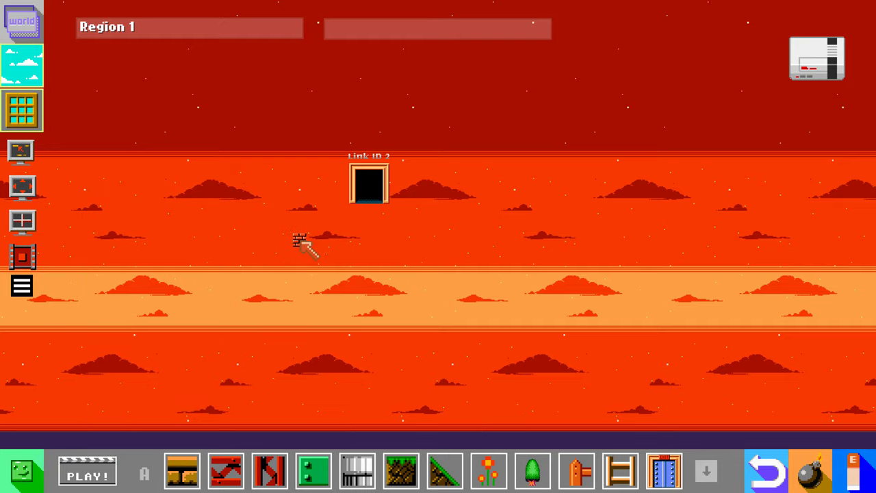
{"action": "left_click", "coordinate": [181, 471]}
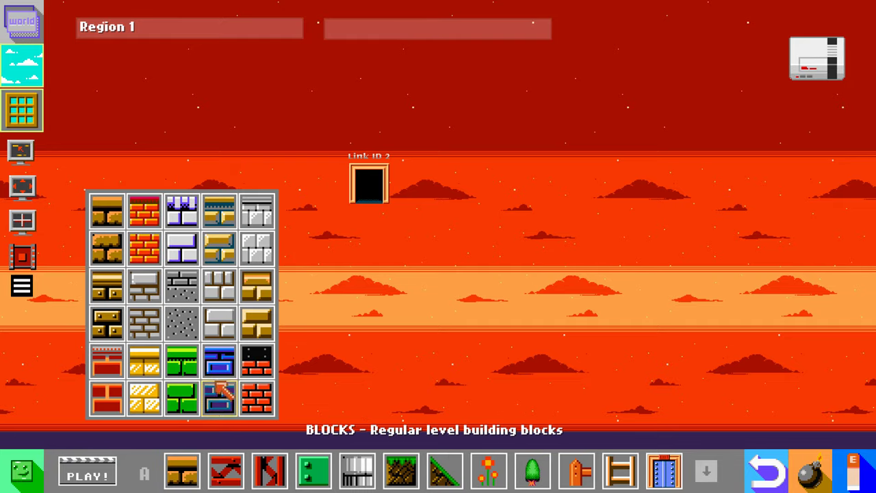
{"action": "left_click", "coordinate": [247, 363]}
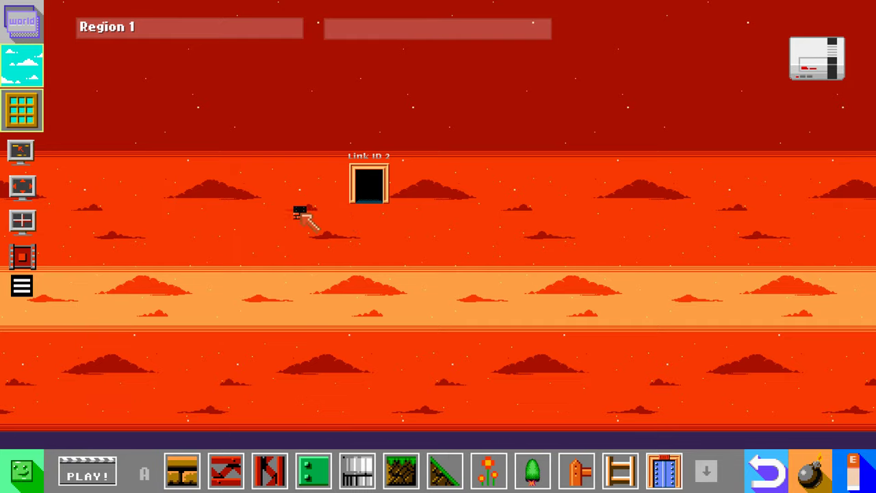
{"action": "left_click_drag", "start_coordinate": [279, 215], "coordinate": [819, 334]}
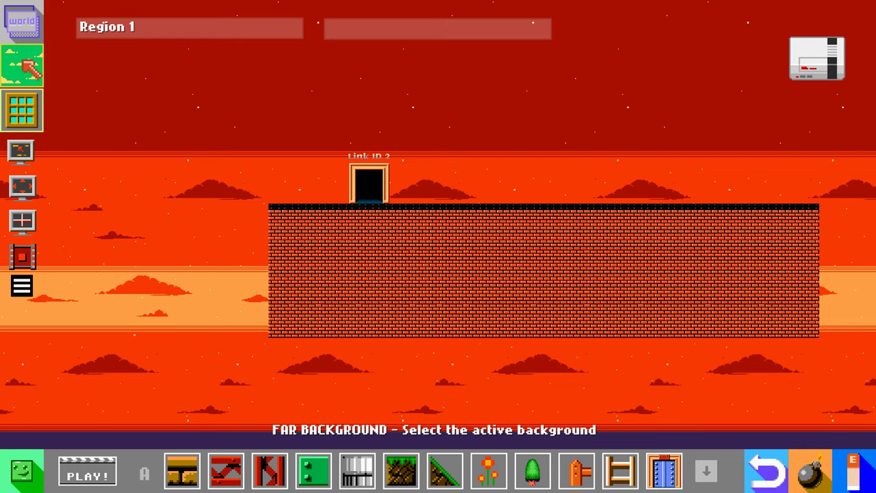
Change the far background of Region 1 to the black starry space scene.
{"action": "left_click", "coordinate": [23, 61]}
{"action": "left_click", "coordinate": [24, 61]}
{"action": "left_click", "coordinate": [24, 61]}
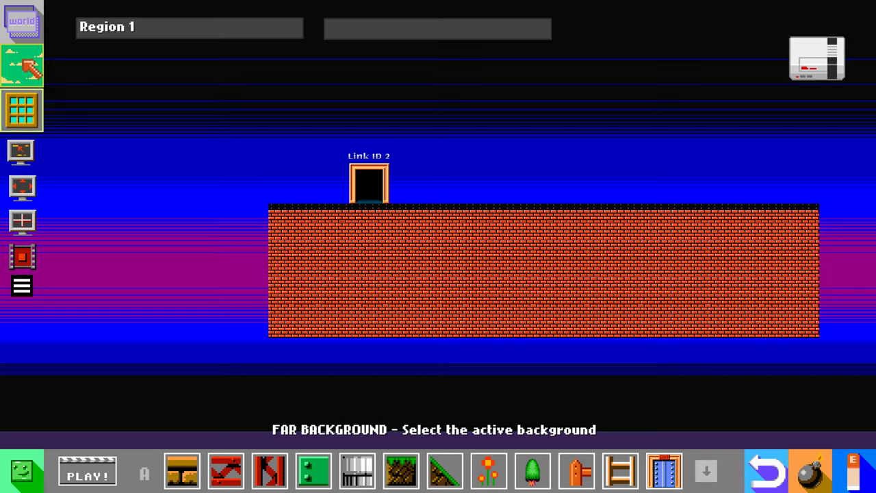
{"action": "left_click", "coordinate": [22, 257]}
{"action": "left_click", "coordinate": [22, 256]}
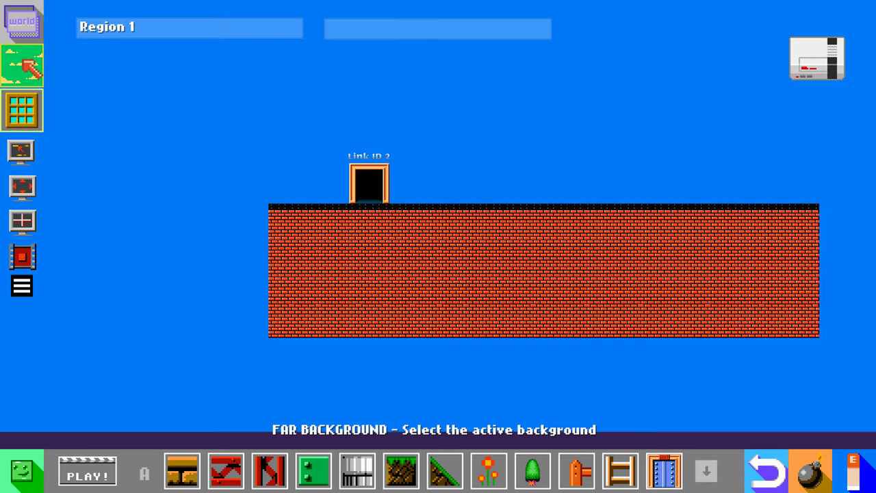
{"action": "left_click", "coordinate": [22, 257]}
{"action": "left_click", "coordinate": [22, 257]}
{"action": "left_click", "coordinate": [22, 257]}
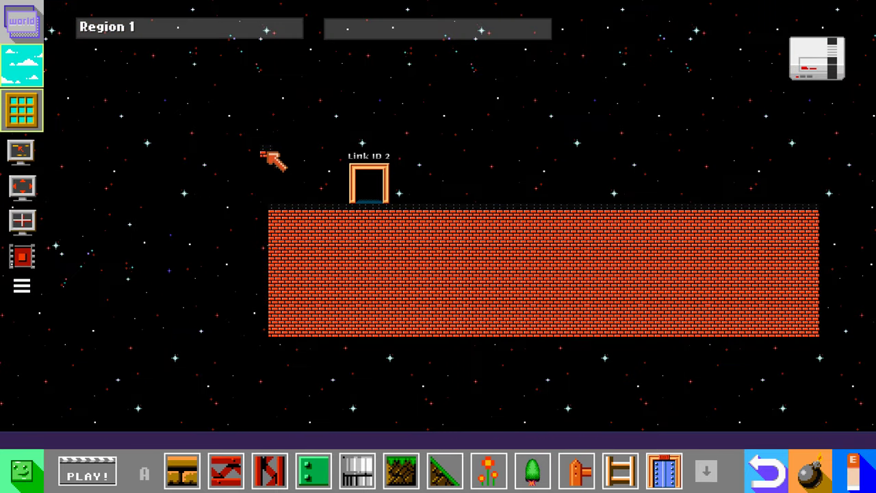
{"action": "left_click_drag", "start_coordinate": [261, 152], "coordinate": [228, 162]}
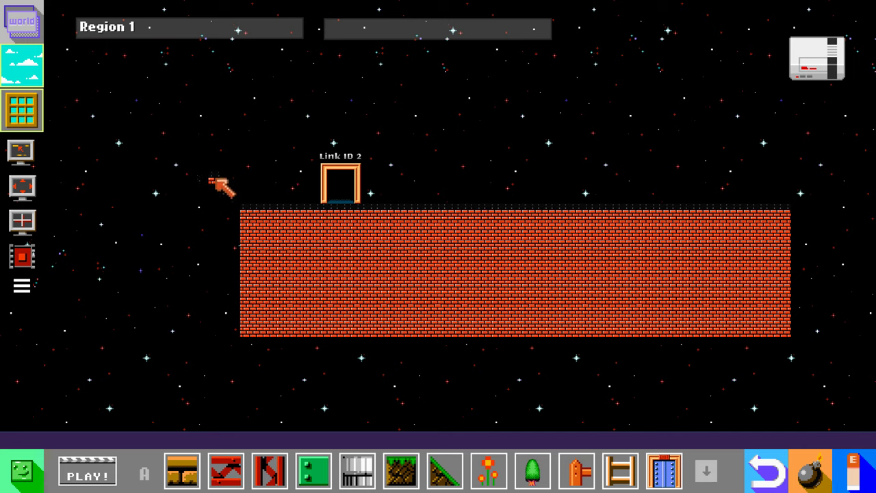
Examine the door links between the two regions, reposition the Region 0 box in the overview, and reopen Region 1.
{"action": "left_click", "coordinate": [23, 223]}
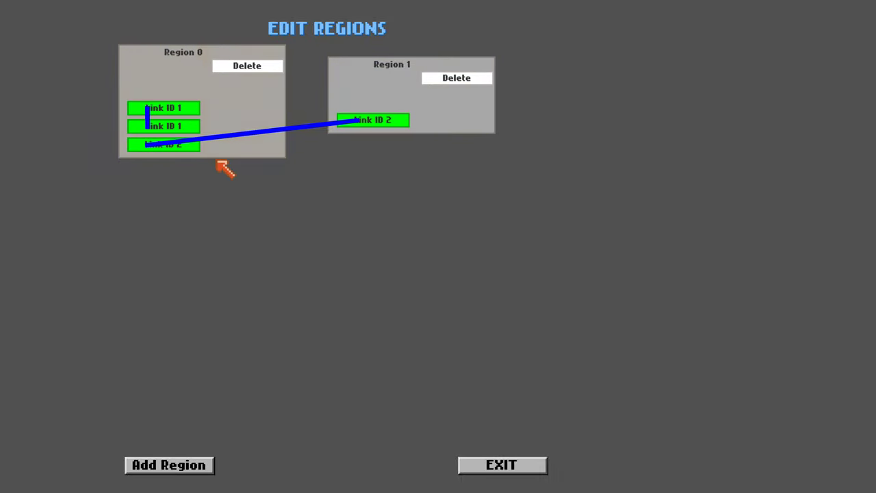
{"action": "left_click_drag", "start_coordinate": [361, 52], "coordinate": [221, 89]}
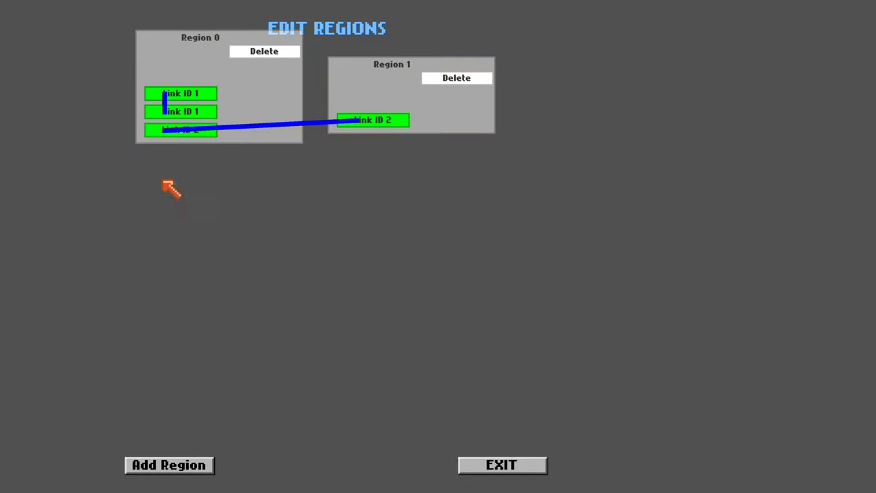
{"action": "left_click", "coordinate": [392, 80]}
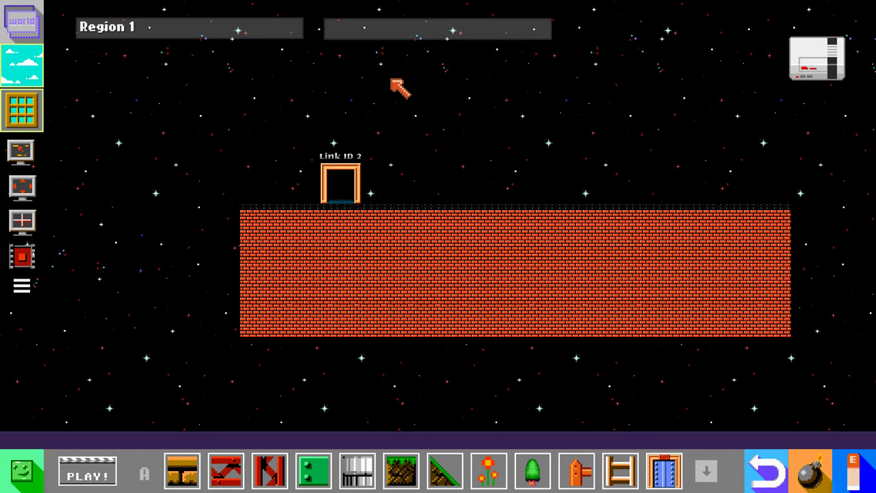
Playtest the level, taking the character through the Link ID 1 door and the Link ID 2 door into Region 1.
{"action": "left_click", "coordinate": [87, 471]}
{"action": "key", "text": "Left"}
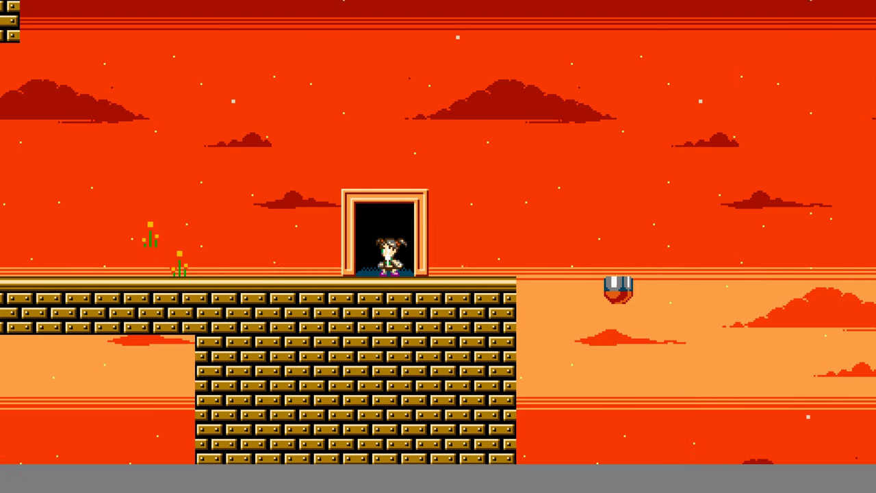
{"action": "key", "text": "Up"}
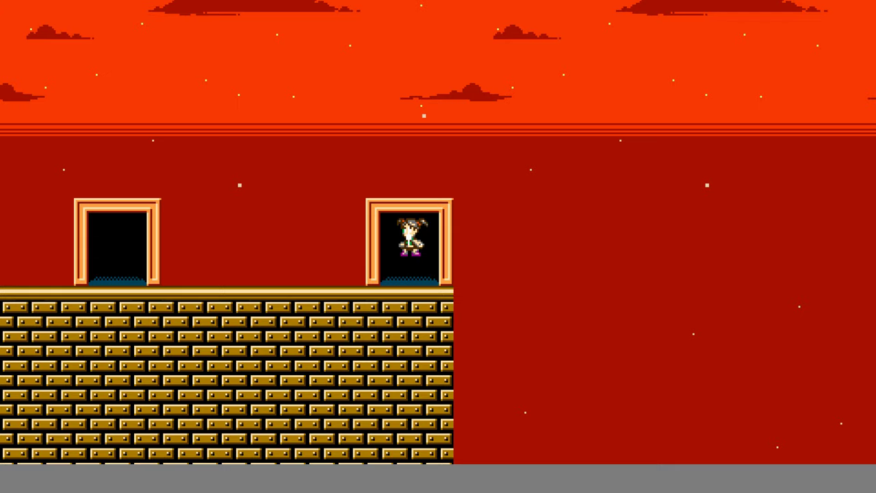
{"action": "key", "text": "Left"}
{"action": "key", "text": "Up"}
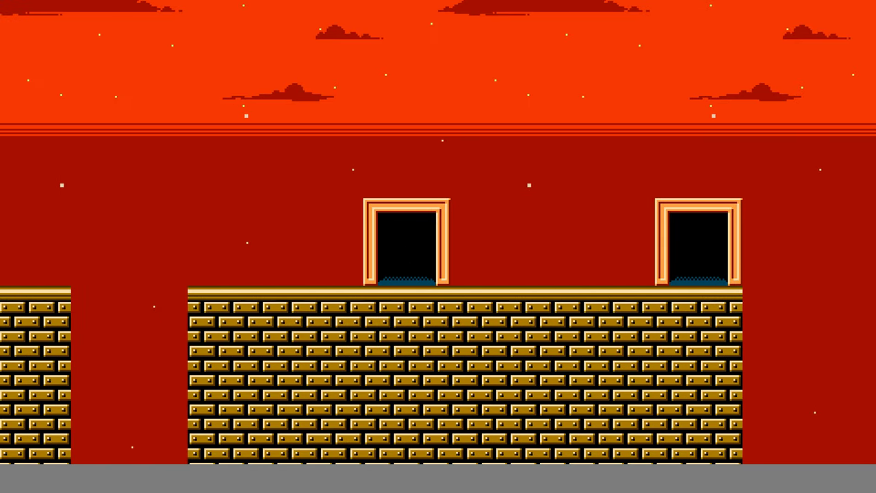
{"action": "key", "text": "Right"}
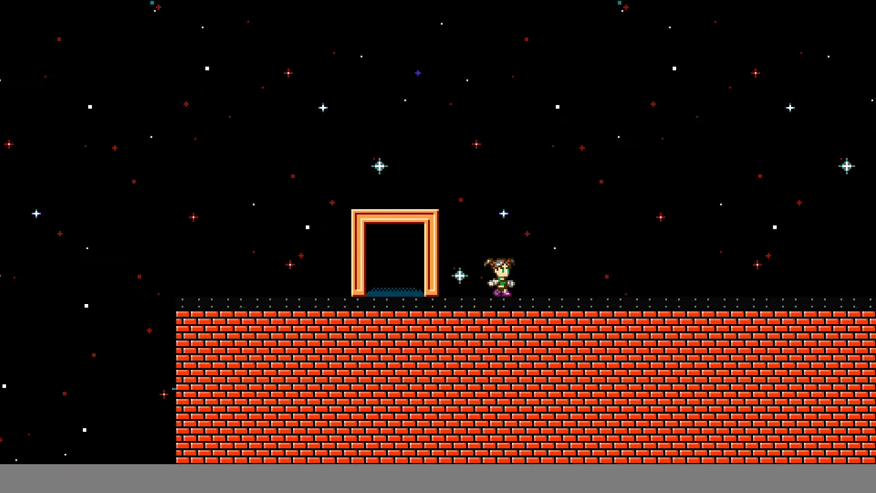
Run and jump the character across the red brick platform in Region 1, and end the playtest.
{"action": "key", "text": "space"}
{"action": "key", "text": "space"}
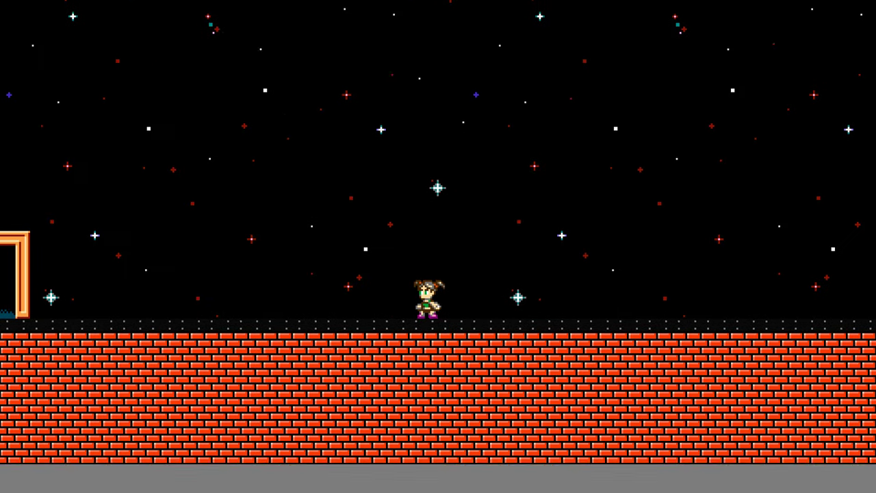
{"action": "key", "text": "space"}
{"action": "key", "text": "Left"}
{"action": "key", "text": "space"}
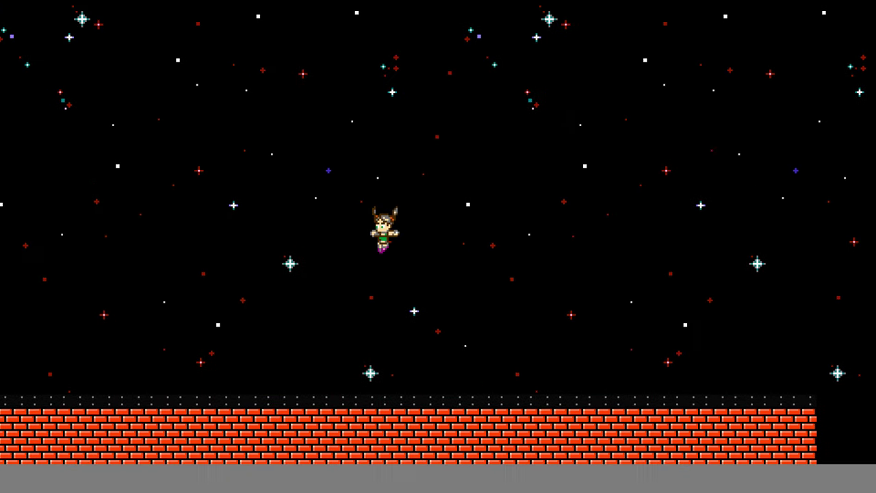
{"action": "key", "text": "space"}
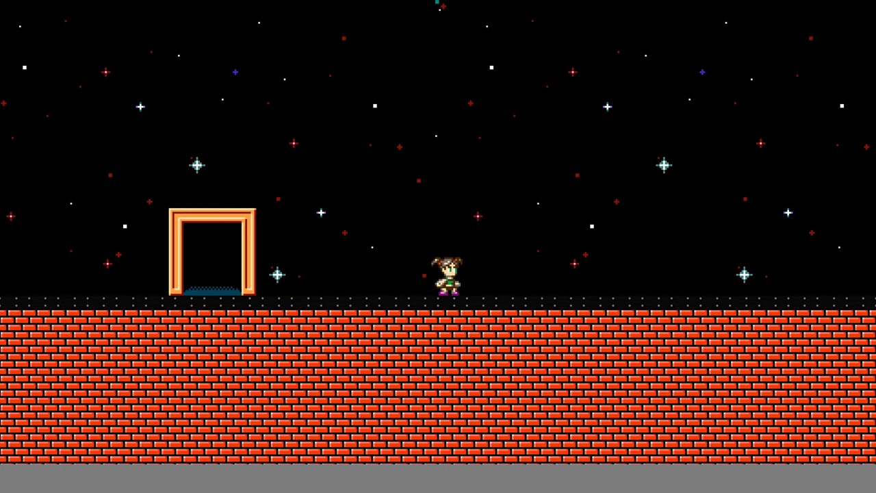
{"action": "key", "text": "Escape"}
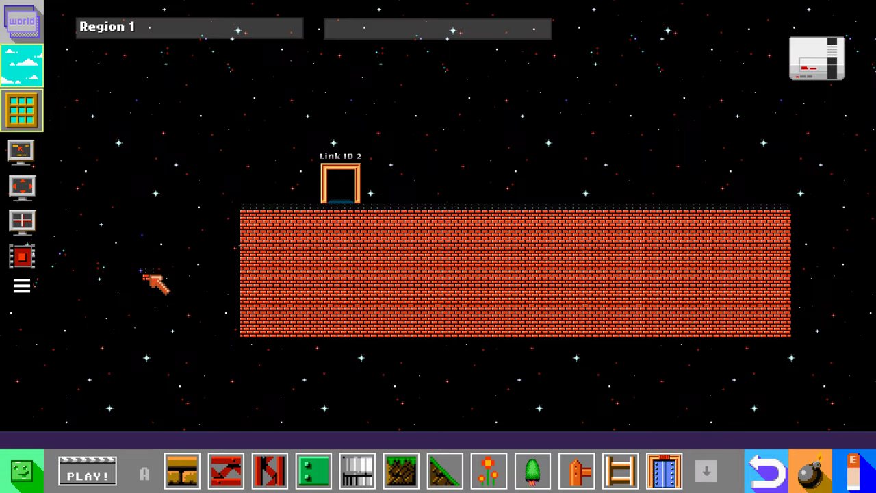
Examine the full extent of Region 1 around the door and its brick platform.
{"action": "scroll", "coordinate": [128, 244], "scroll_direction": "down", "scroll_amount": 8}
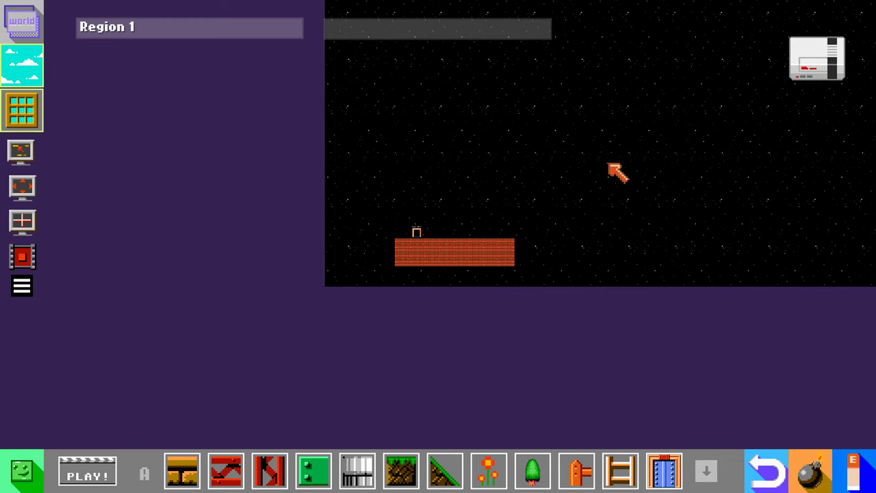
{"action": "key", "text": "w"}
{"action": "key", "text": "d"}
{"action": "scroll", "coordinate": [482, 203], "scroll_direction": "up", "scroll_amount": 3}
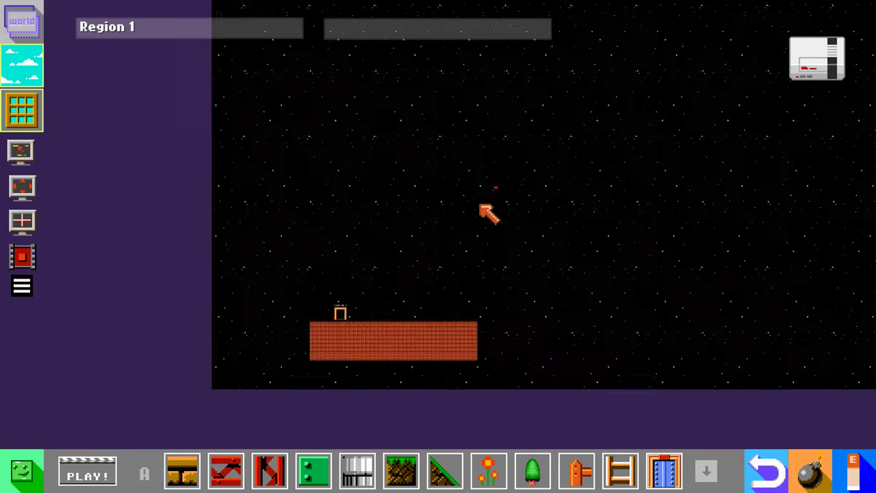
{"action": "scroll", "coordinate": [479, 204], "scroll_direction": "down", "scroll_amount": 3}
{"action": "key", "text": "Up"}
{"action": "key", "text": "Right"}
{"action": "scroll", "coordinate": [380, 272], "scroll_direction": "up", "scroll_amount": 3}
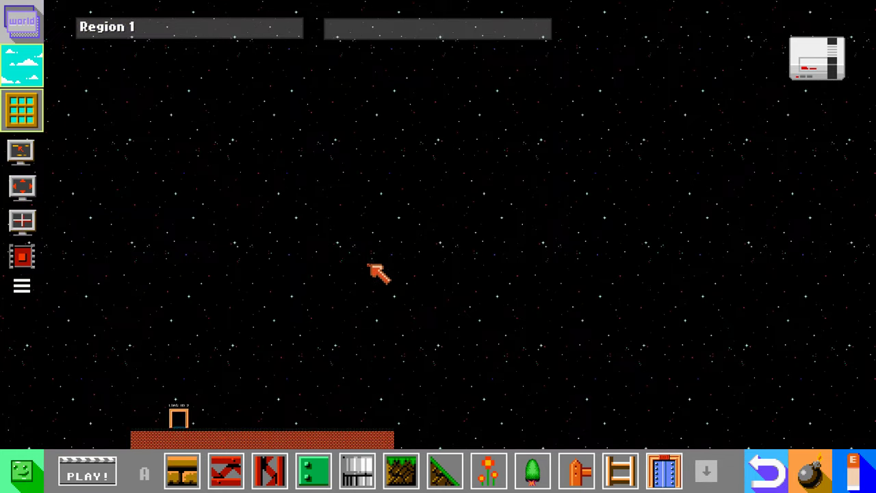
{"action": "scroll", "coordinate": [377, 269], "scroll_direction": "down", "scroll_amount": 3}
{"action": "scroll", "coordinate": [375, 283], "scroll_direction": "up", "scroll_amount": 4}
{"action": "scroll", "coordinate": [363, 290], "scroll_direction": "down", "scroll_amount": 1}
{"action": "scroll", "coordinate": [335, 304], "scroll_direction": "up", "scroll_amount": 2}
{"action": "key", "text": "s"}
{"action": "key", "text": "a"}
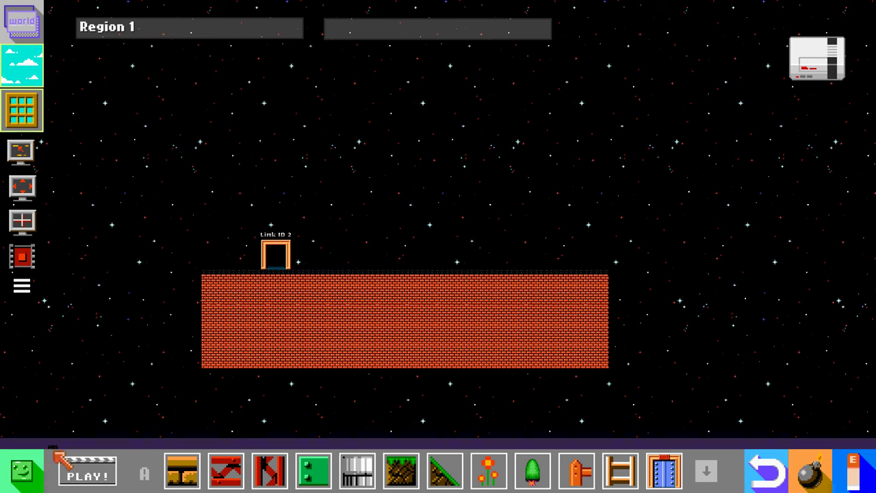
Open Region 0 and swap the level theme to the green monochrome handheld console style.
{"action": "left_click", "coordinate": [27, 223]}
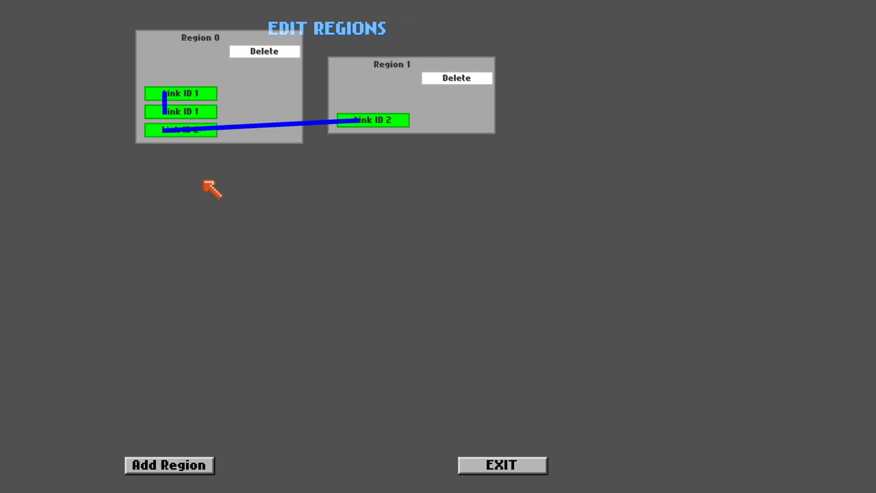
{"action": "left_click", "coordinate": [249, 77]}
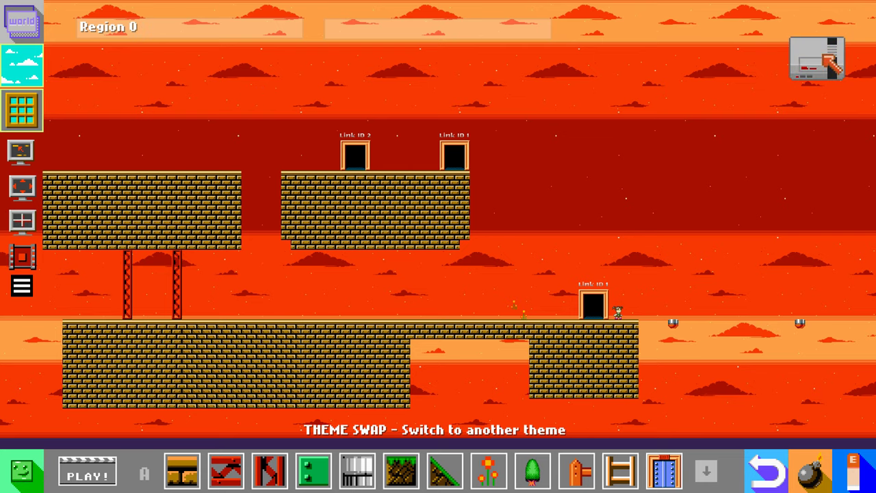
{"action": "left_click", "coordinate": [830, 60]}
{"action": "left_click", "coordinate": [800, 73]}
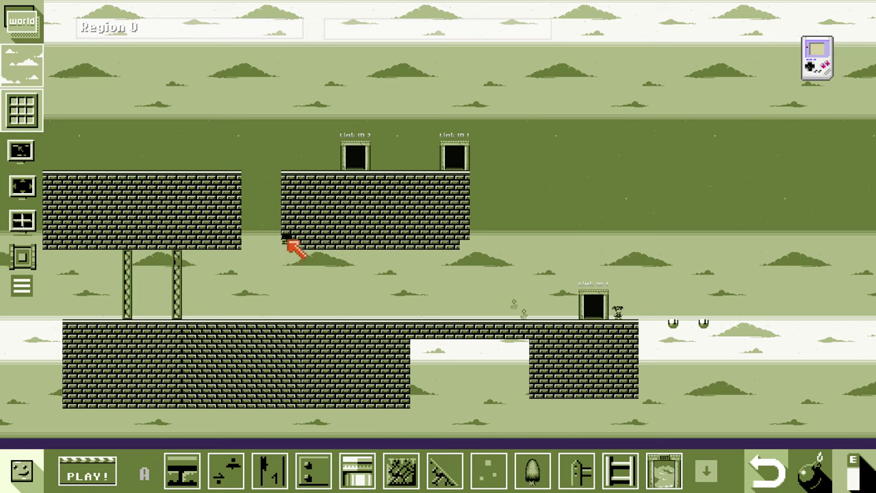
Reopen Region 1 and playtest the level in the green monochrome theme, passing through both linked doors to the starry area.
{"action": "left_click", "coordinate": [22, 220]}
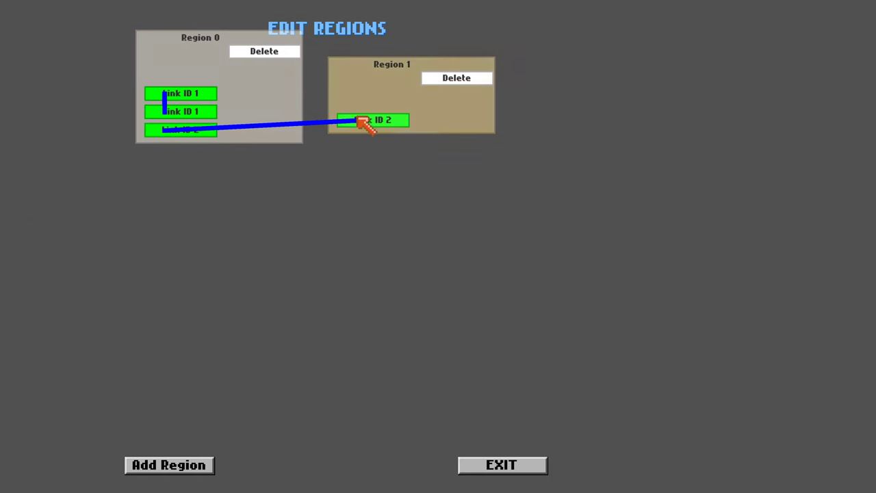
{"action": "left_click", "coordinate": [393, 110]}
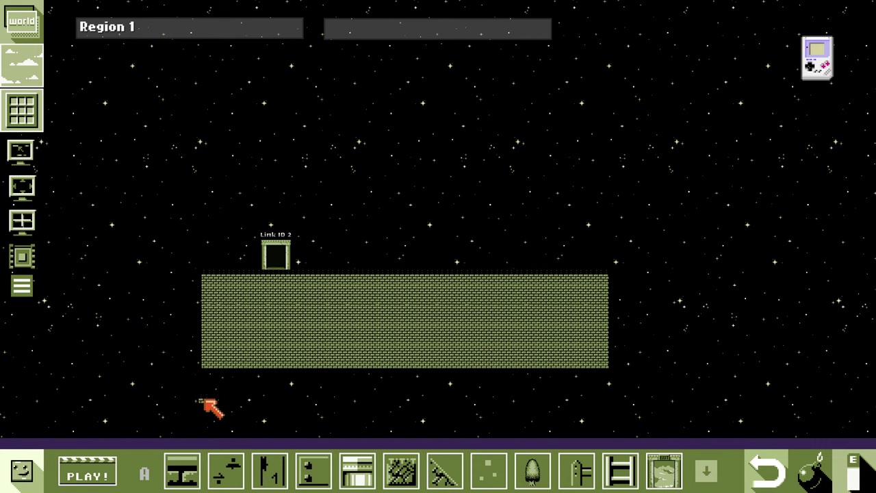
{"action": "left_click", "coordinate": [116, 480]}
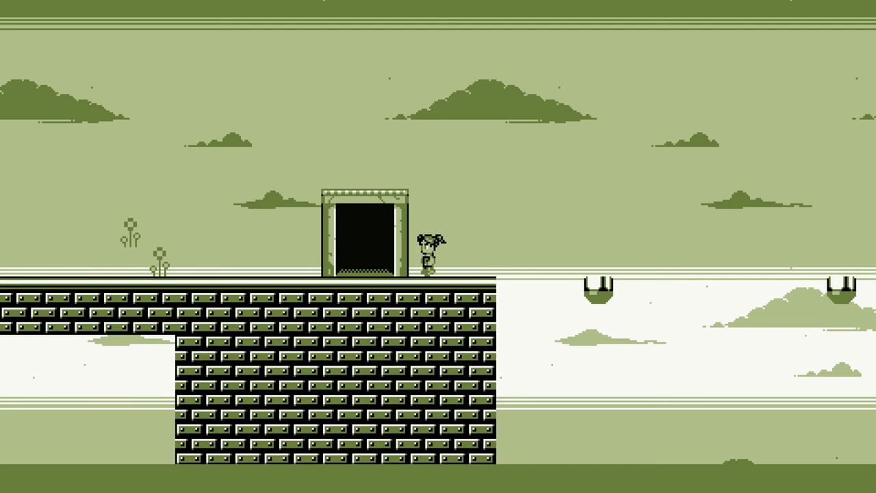
{"action": "key", "text": "Left"}
{"action": "key", "text": "Up"}
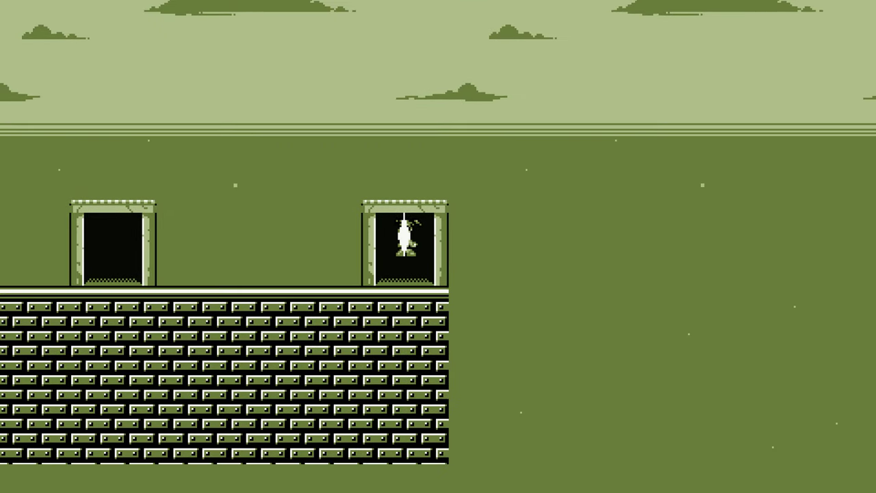
{"action": "key", "text": "Left"}
{"action": "key", "text": "space"}
{"action": "key", "text": "Up"}
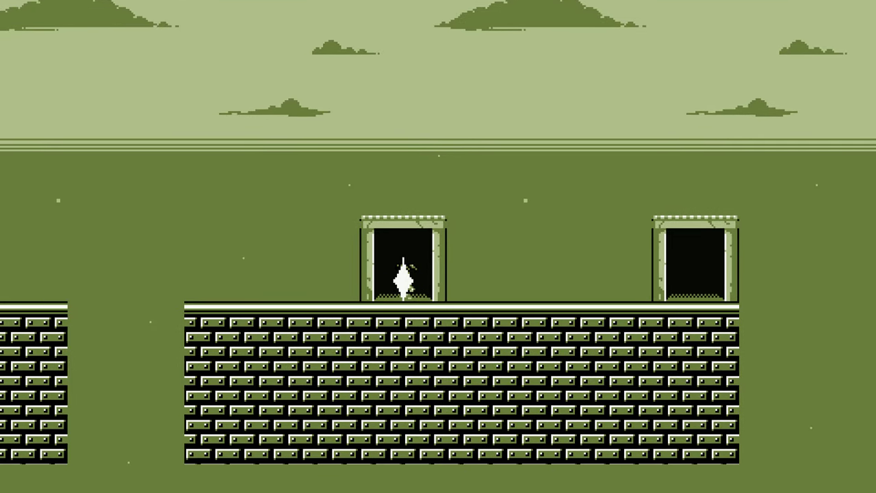
{"action": "key", "text": "Right"}
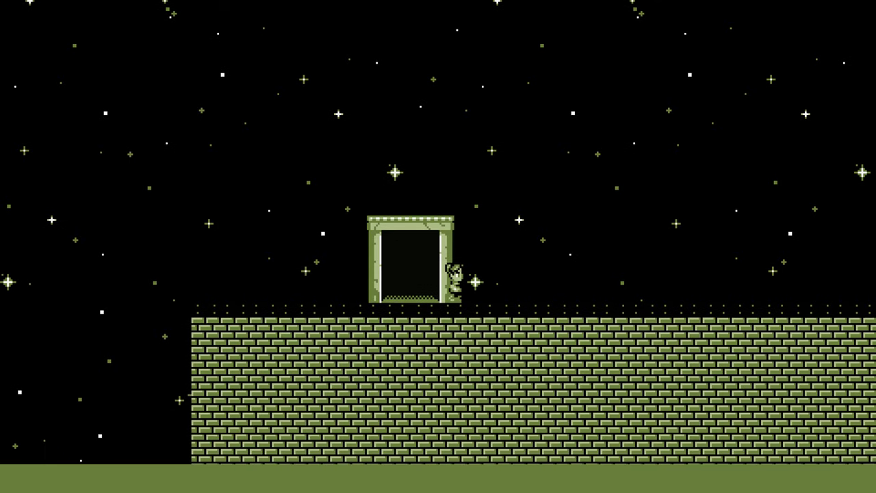
{"action": "key", "text": "Right"}
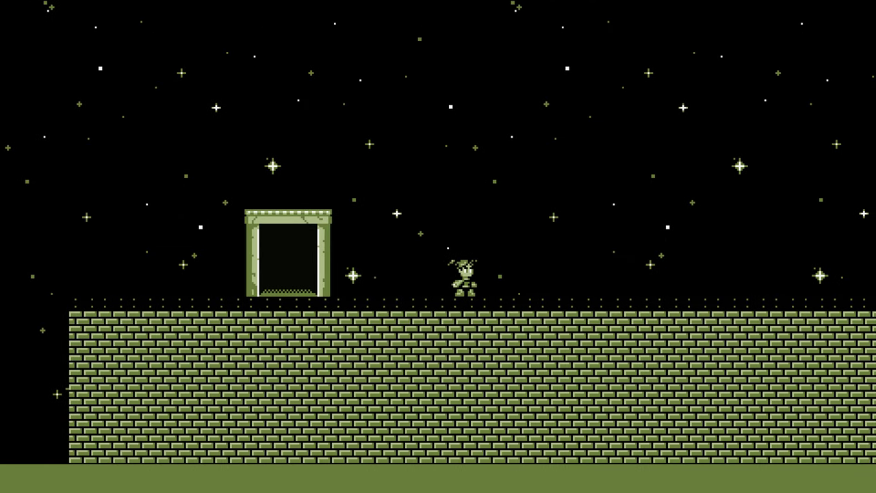
{"action": "key", "text": "Escape"}
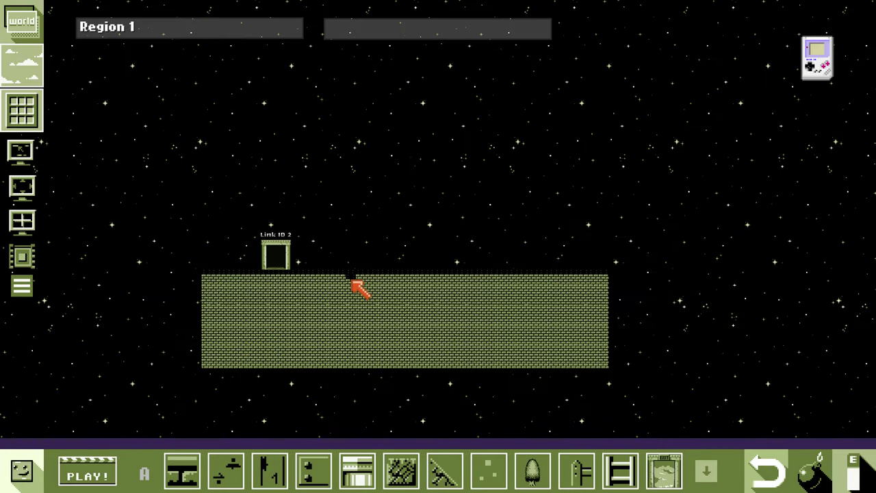
Swap the level theme to the grey 16-bit console style with dark red bricks and a blue-starred background.
{"action": "key", "text": "Right"}
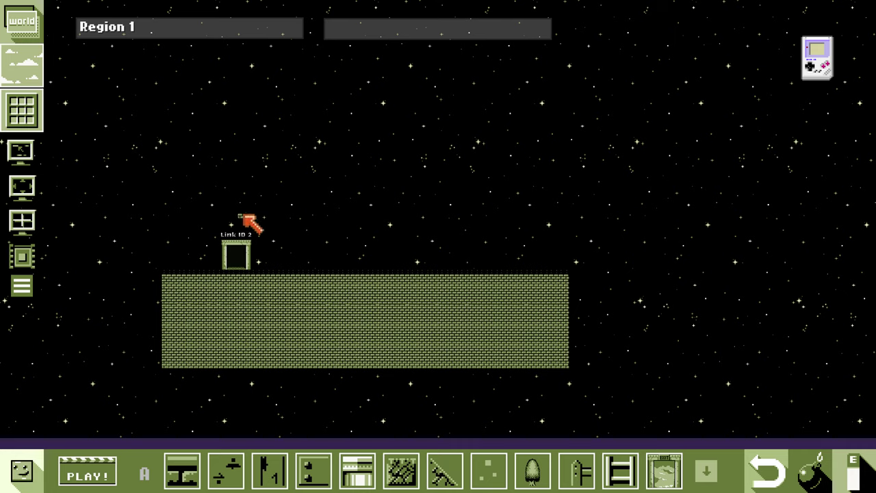
{"action": "left_click", "coordinate": [826, 51]}
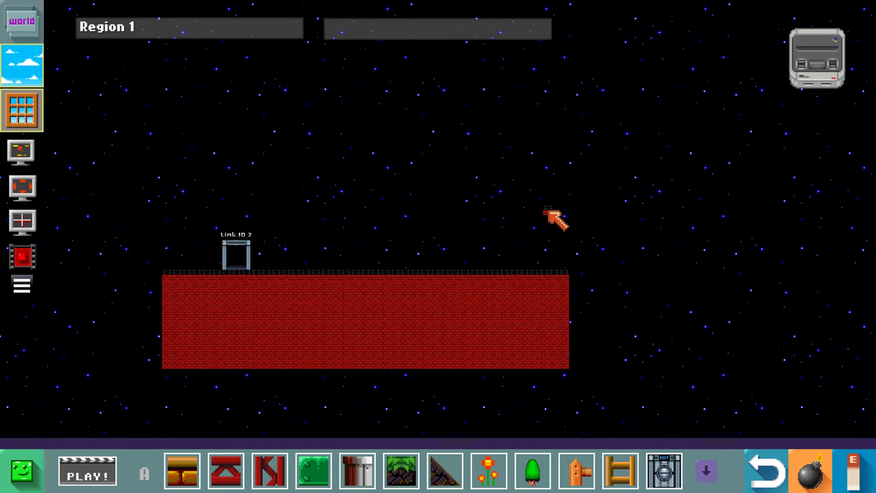
{"action": "key", "text": "Right"}
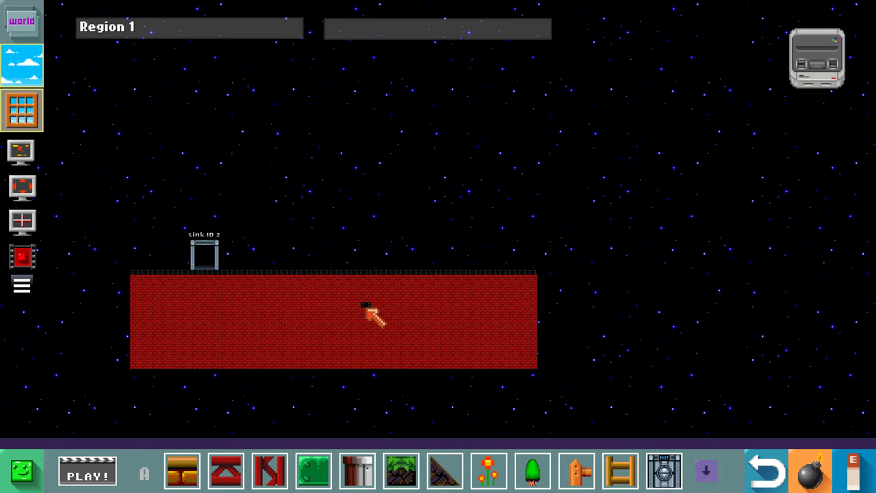
{"action": "key", "text": "Down"}
Browse back and forth through the groups of level items, including groups A, B and D.
{"action": "left_click", "coordinate": [716, 473]}
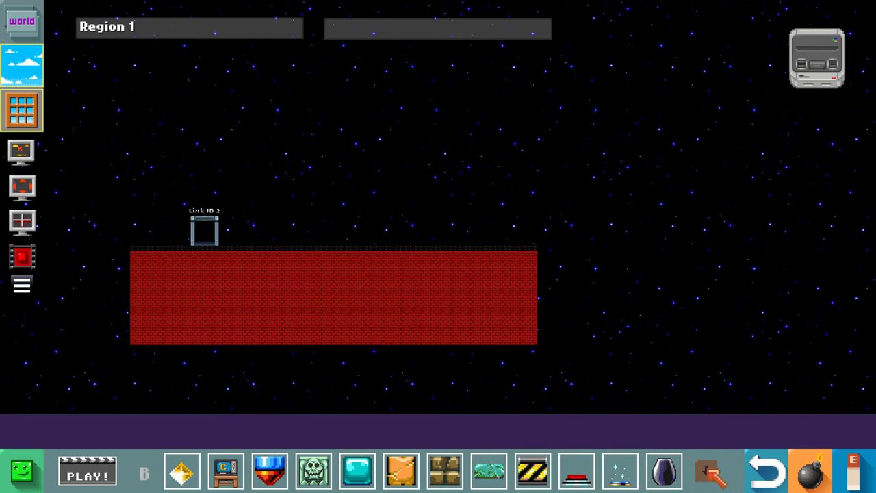
{"action": "left_click", "coordinate": [716, 472]}
{"action": "left_click", "coordinate": [715, 473]}
{"action": "left_click", "coordinate": [715, 473]}
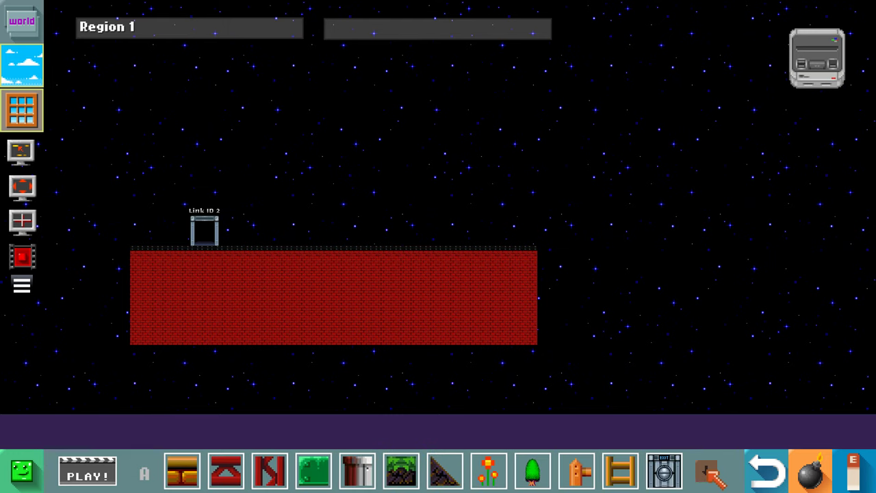
{"action": "left_click", "coordinate": [716, 473]}
{"action": "right_click", "coordinate": [710, 474]}
{"action": "left_click", "coordinate": [711, 474]}
{"action": "left_click", "coordinate": [710, 474]}
{"action": "right_click", "coordinate": [710, 474]}
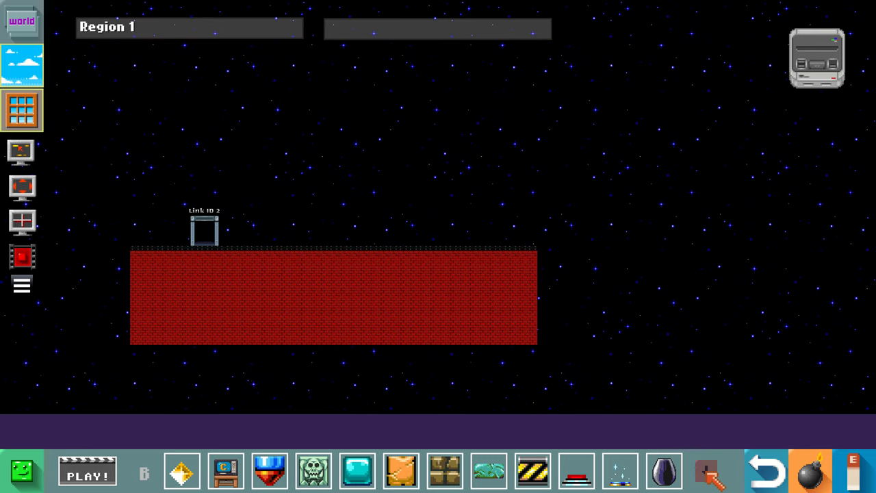
{"action": "left_click", "coordinate": [715, 472]}
{"action": "left_click", "coordinate": [716, 472]}
{"action": "left_click", "coordinate": [715, 472]}
{"action": "left_click", "coordinate": [715, 473]}
{"action": "left_click", "coordinate": [713, 474]}
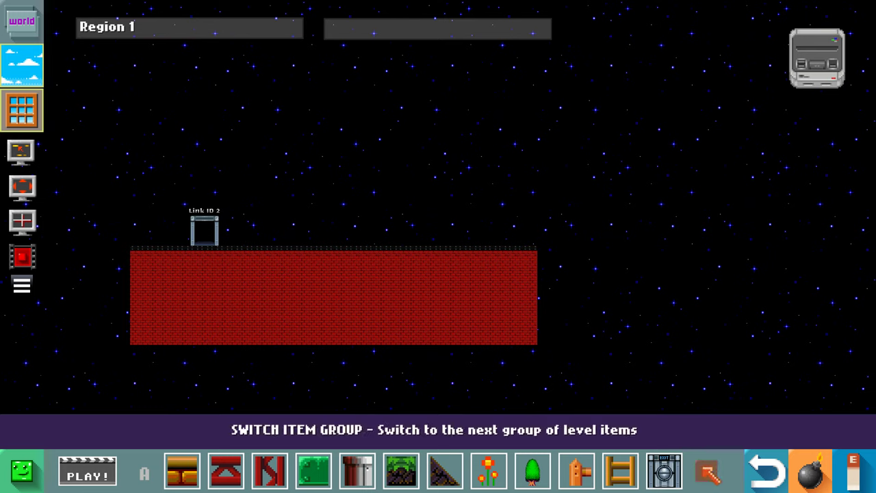
{"action": "left_click", "coordinate": [708, 472]}
{"action": "left_click", "coordinate": [709, 472]}
{"action": "left_click", "coordinate": [709, 473]}
{"action": "left_click", "coordinate": [709, 472]}
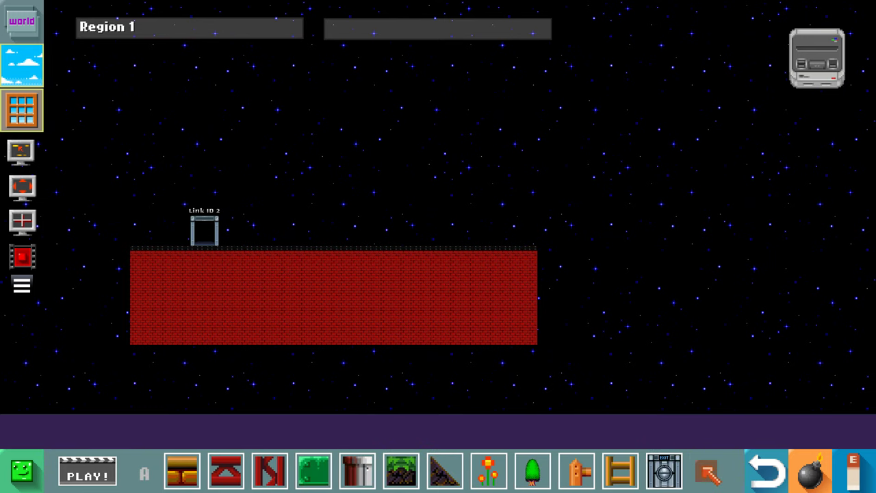
{"action": "left_click", "coordinate": [709, 473]}
{"action": "left_click", "coordinate": [708, 472]}
{"action": "left_click", "coordinate": [710, 473]}
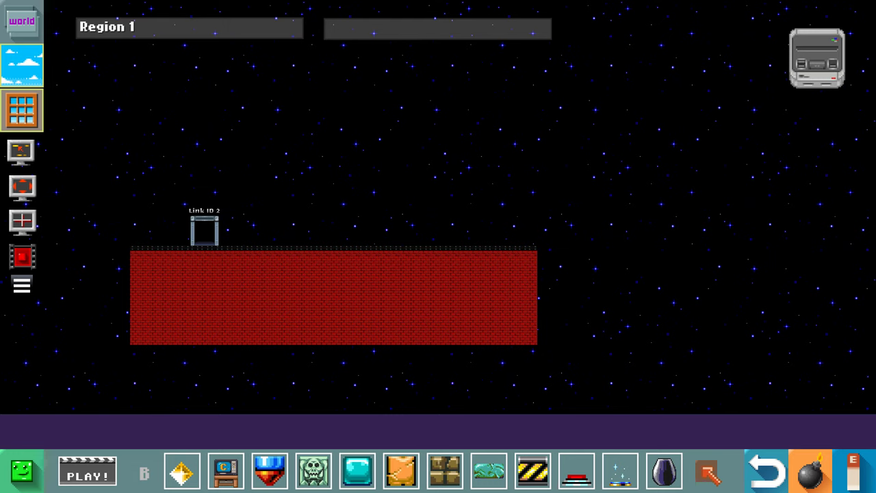
{"action": "right_click", "coordinate": [708, 472]}
{"action": "left_click", "coordinate": [709, 473]}
{"action": "right_click", "coordinate": [709, 473]}
{"action": "left_click", "coordinate": [709, 472]}
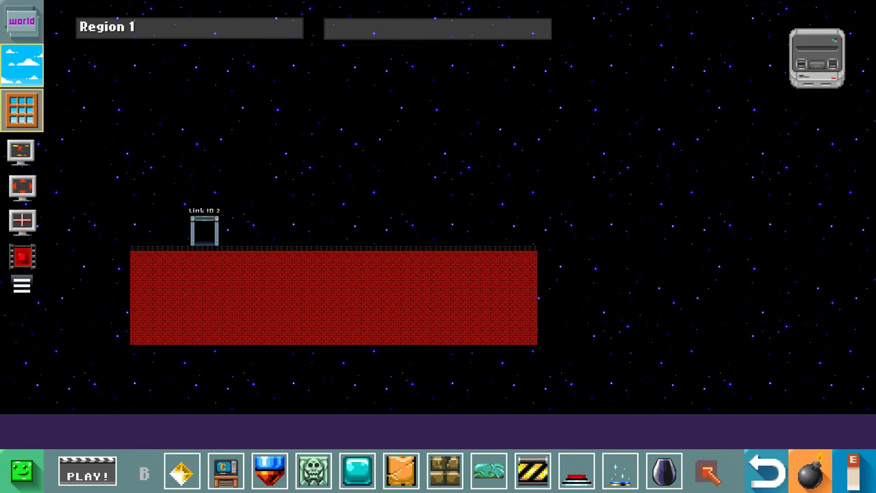
{"action": "left_click", "coordinate": [711, 472]}
{"action": "right_click", "coordinate": [711, 473]}
{"action": "right_click", "coordinate": [711, 473]}
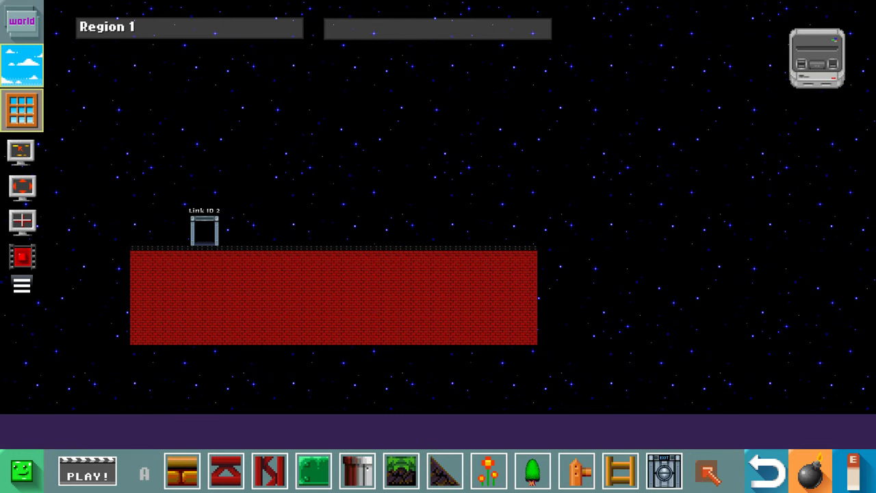
{"action": "right_click", "coordinate": [711, 473]}
{"action": "right_click", "coordinate": [711, 472]}
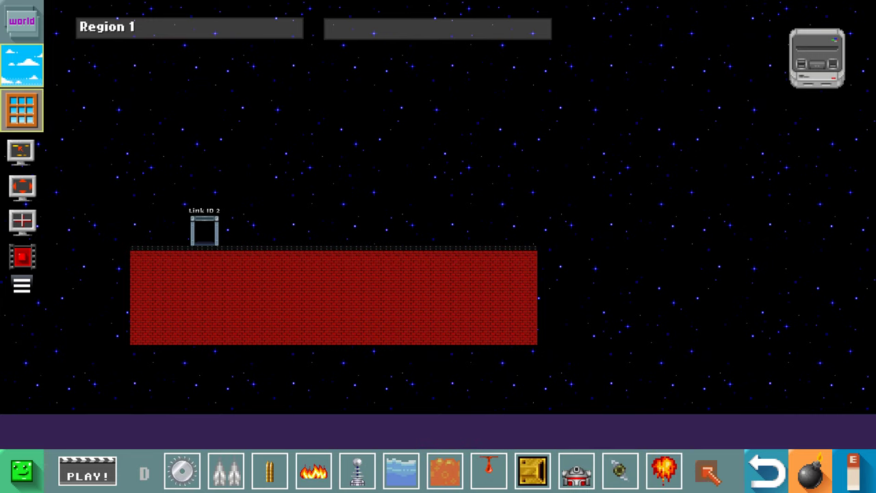
Browse through the groups of level items, including groups A, B, D and E.
{"action": "left_click", "coordinate": [711, 472]}
{"action": "right_click", "coordinate": [710, 472]}
{"action": "right_click", "coordinate": [711, 473]}
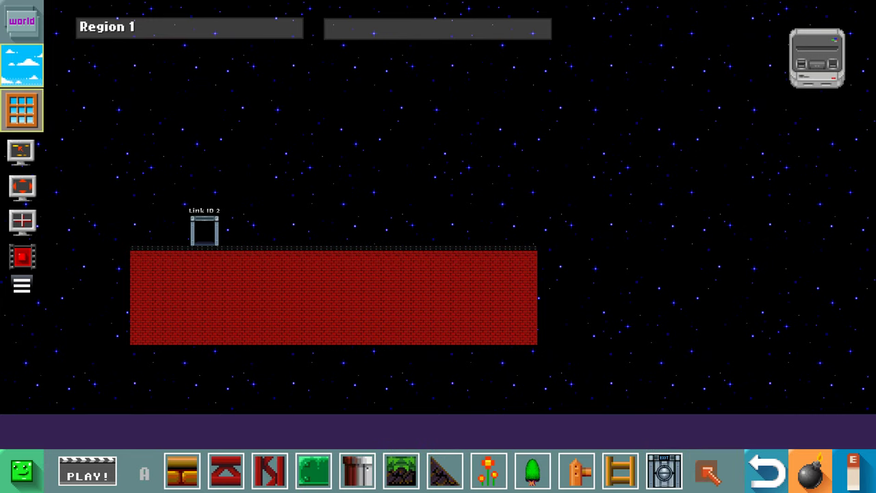
{"action": "right_click", "coordinate": [711, 472]}
{"action": "left_click", "coordinate": [711, 472]}
{"action": "right_click", "coordinate": [711, 472]}
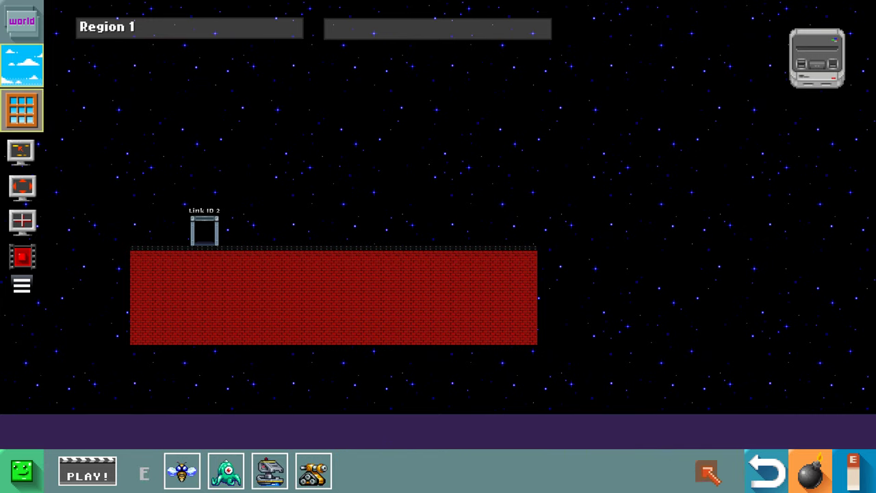
{"action": "key", "text": "s"}
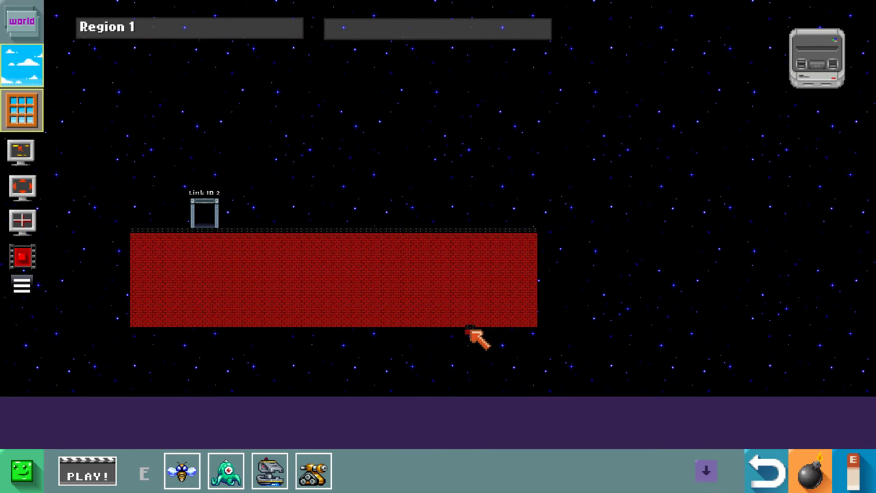
{"action": "left_click", "coordinate": [707, 471]}
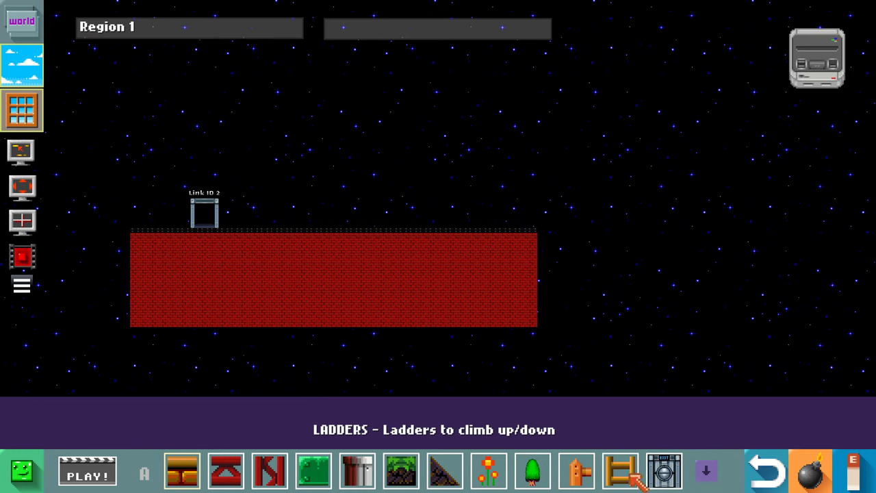
{"action": "left_click", "coordinate": [707, 471]}
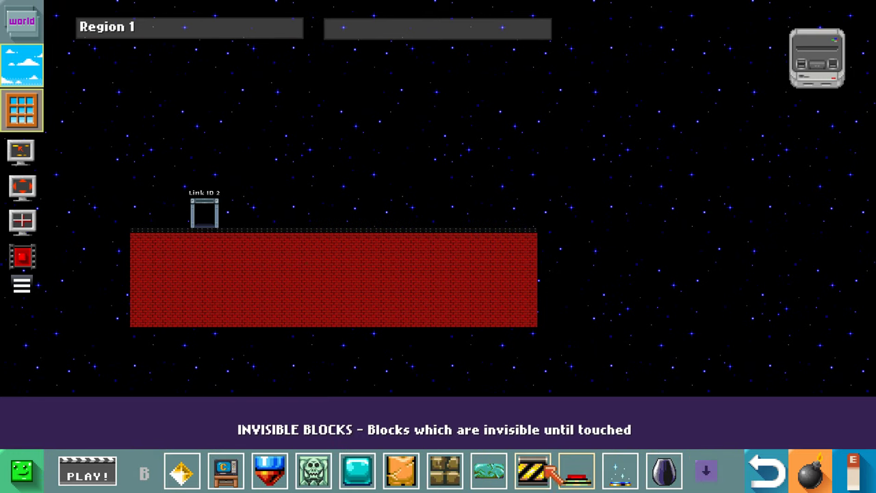
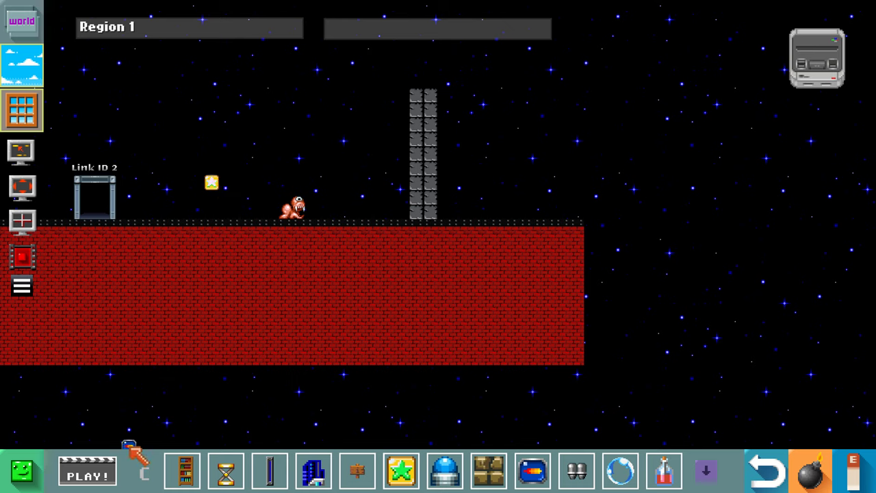
Playtest the level and take the character through both linked doors into the starry area with the red brick floor.
{"action": "left_click", "coordinate": [88, 471]}
{"action": "key", "text": "Left"}
{"action": "key", "text": "Up"}
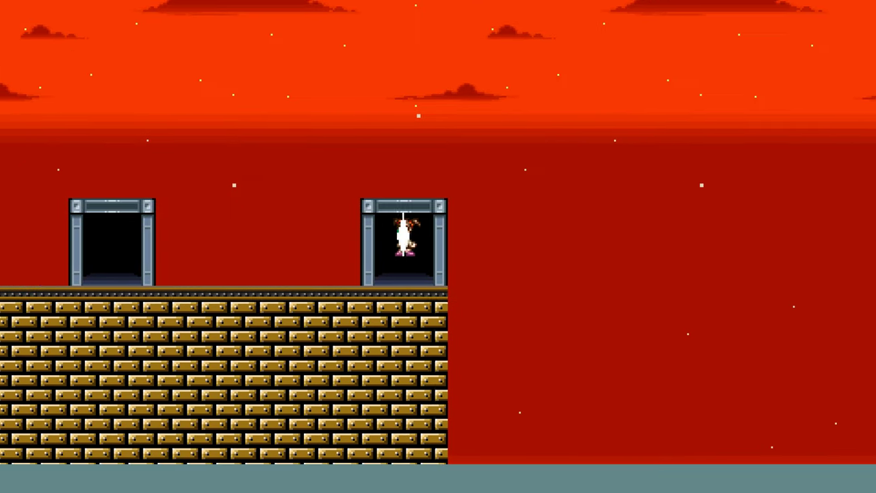
{"action": "key", "text": "Left"}
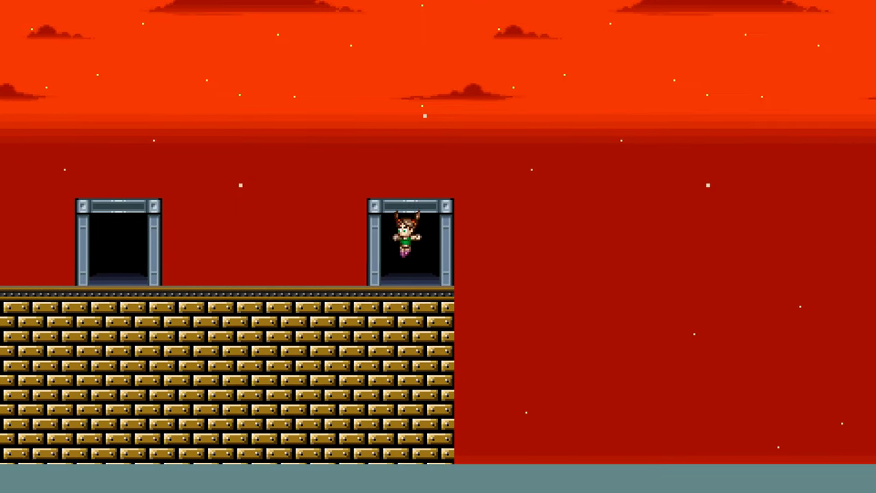
{"action": "key", "text": "z"}
{"action": "key", "text": "Up"}
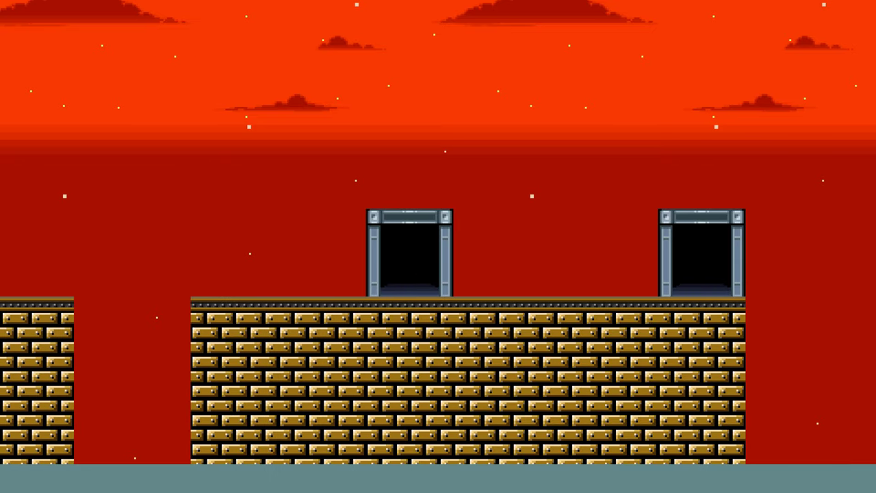
{"action": "key", "text": "Right"}
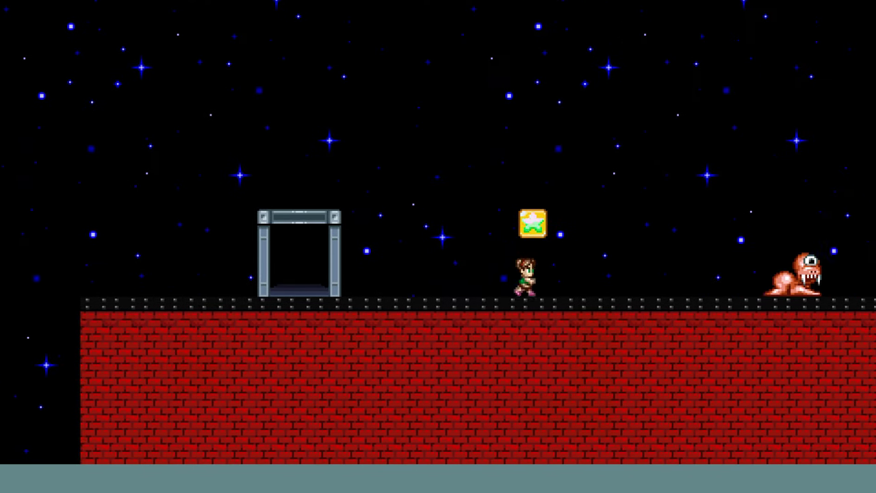
Test the star block, the monster and the grey block wall by running, attacking and jumping, and end the playtest.
{"action": "key", "text": "z"}
{"action": "key", "text": "z"}
{"action": "key", "text": "Left"}
{"action": "key", "text": "Right"}
{"action": "key", "text": "Right"}
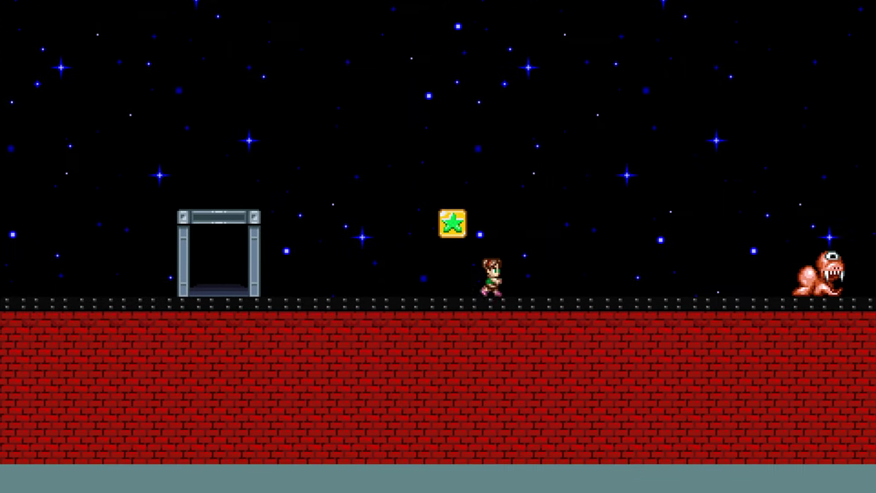
{"action": "key", "text": "Right"}
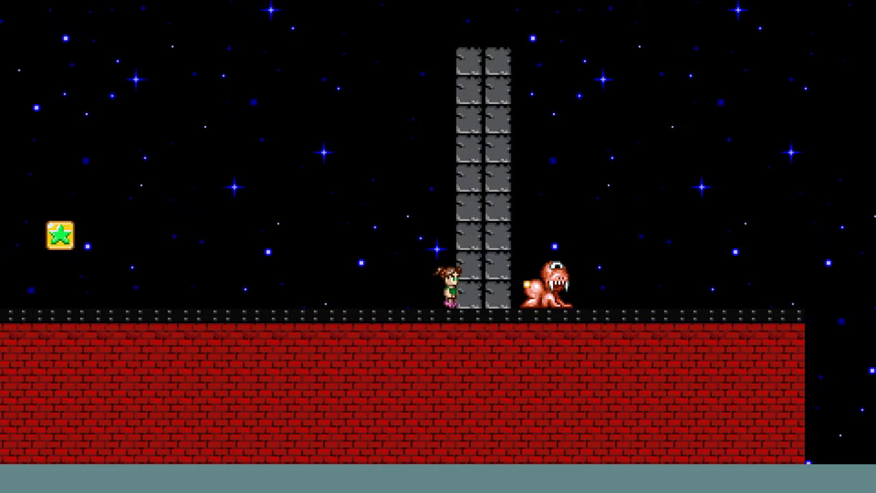
{"action": "key", "text": "space"}
{"action": "key", "text": "space"}
{"action": "key", "text": "Left"}
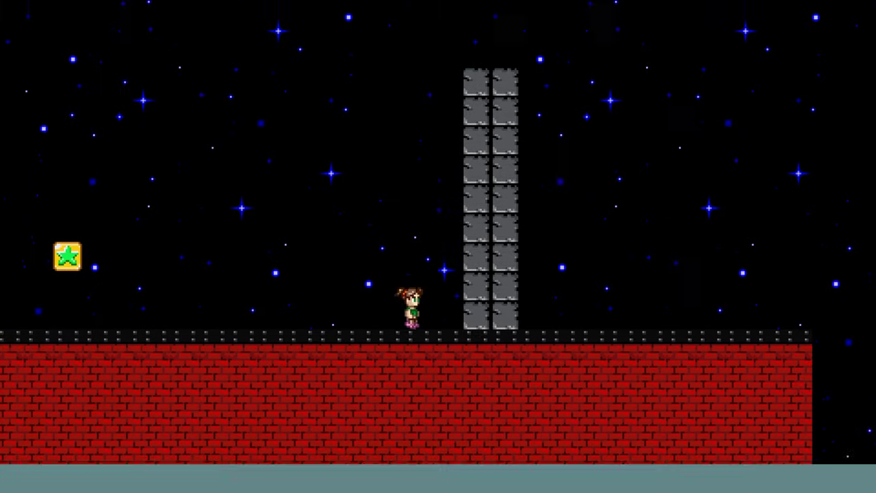
{"action": "key", "text": "Right"}
{"action": "key", "text": "space"}
{"action": "key", "text": "space"}
{"action": "key", "text": "Right"}
{"action": "key", "text": "space"}
{"action": "key", "text": "space"}
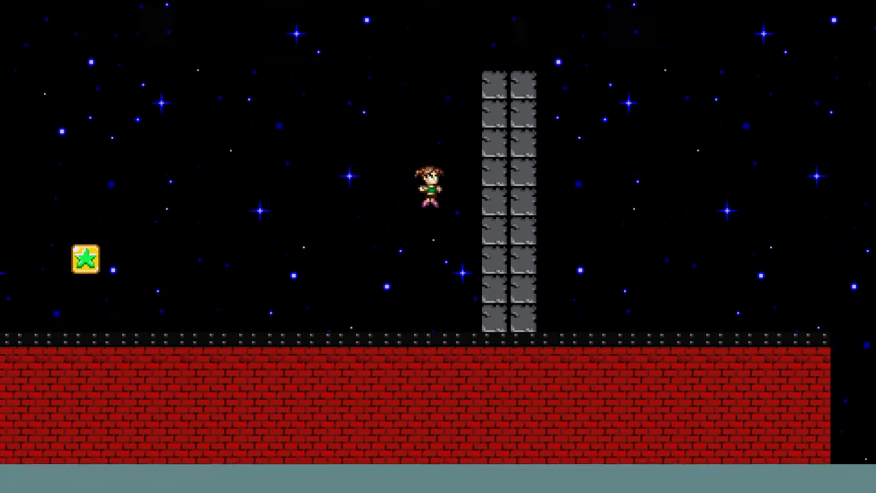
{"action": "key", "text": "Escape"}
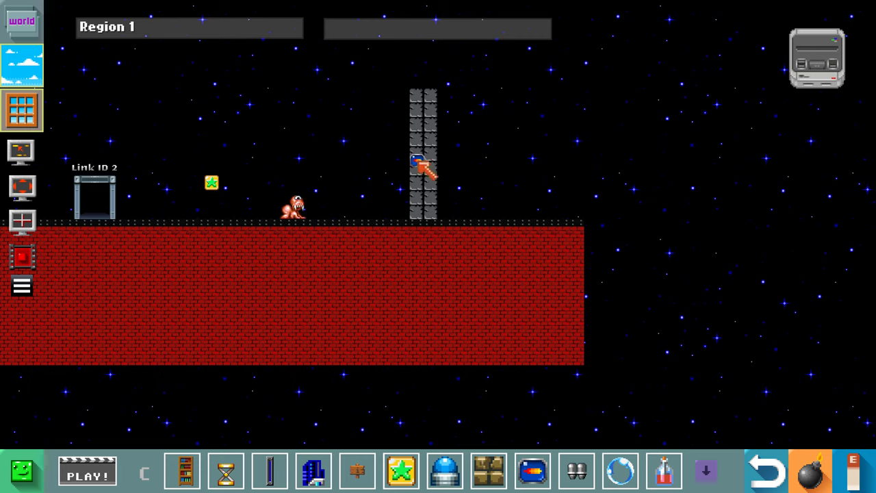
Erase the whole two-column wall of grey blocks from the red brick platform in Region 1.
{"action": "left_click", "coordinate": [482, 473]}
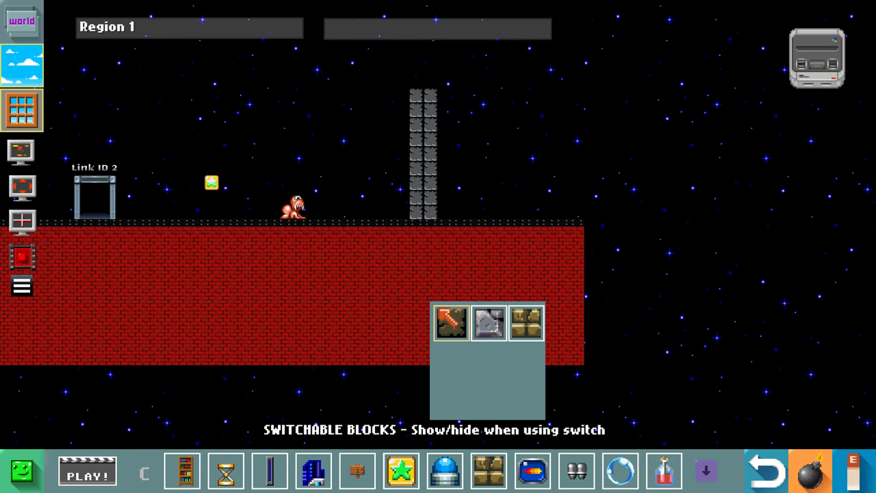
{"action": "left_click", "coordinate": [451, 322]}
{"action": "left_click_drag", "start_coordinate": [425, 94], "coordinate": [427, 158]}
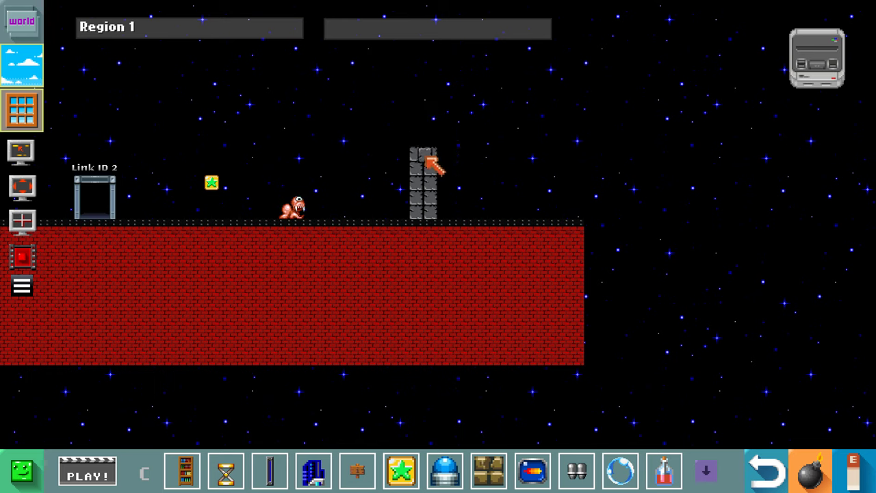
{"action": "left_click", "coordinate": [852, 471]}
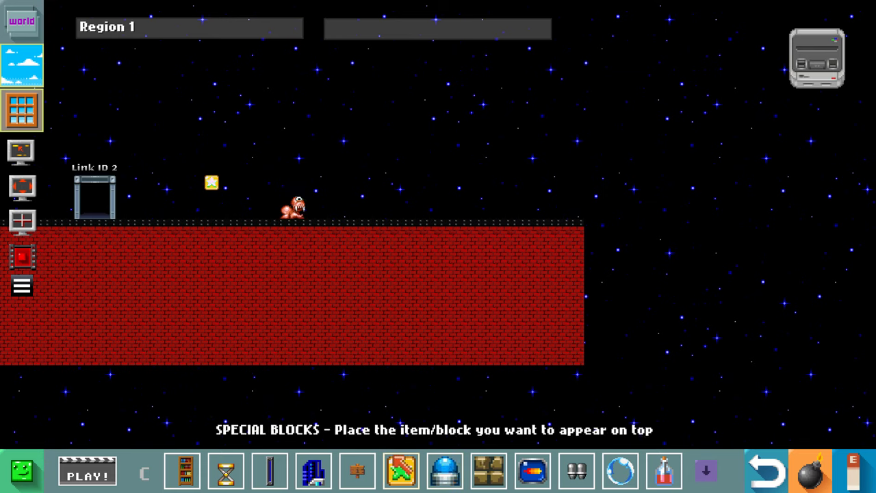
Rebuild the wall two blocks wide and nine high from grey switchable blocks with Toggle on and switch mask 1.
{"action": "left_click", "coordinate": [489, 471]}
{"action": "left_click", "coordinate": [449, 325]}
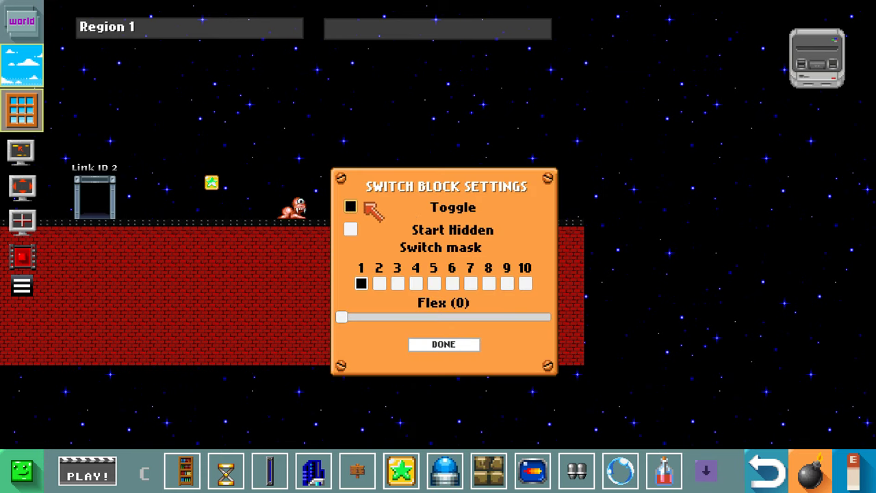
{"action": "left_click", "coordinate": [450, 347]}
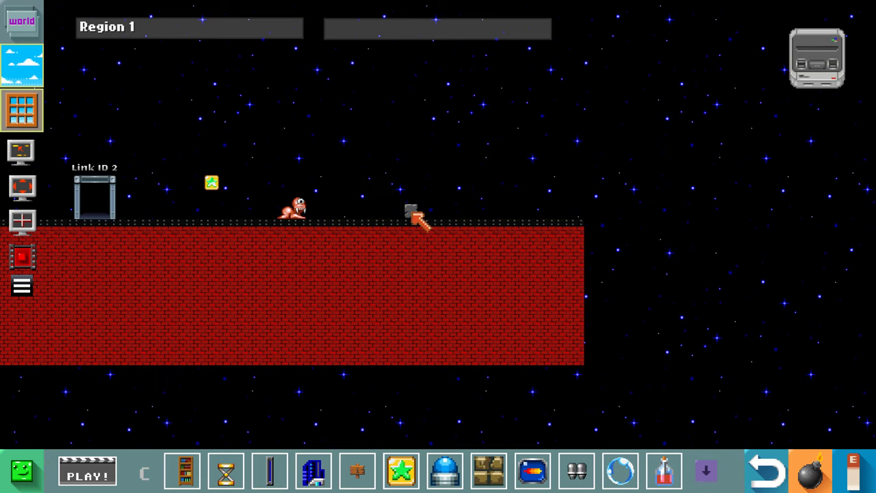
{"action": "left_click_drag", "start_coordinate": [426, 132], "coordinate": [454, 89]}
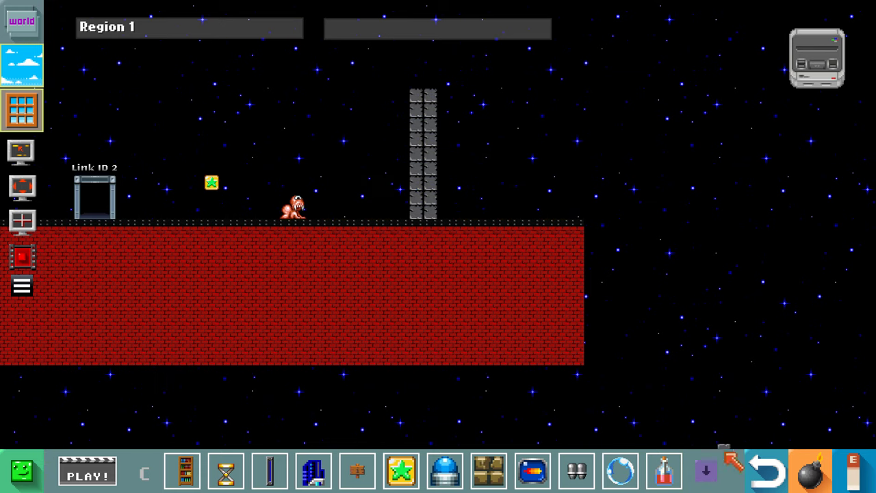
Start another playtest and pass through the linked doors to reach the area with the rebuilt switchable wall.
{"action": "left_click", "coordinate": [89, 471]}
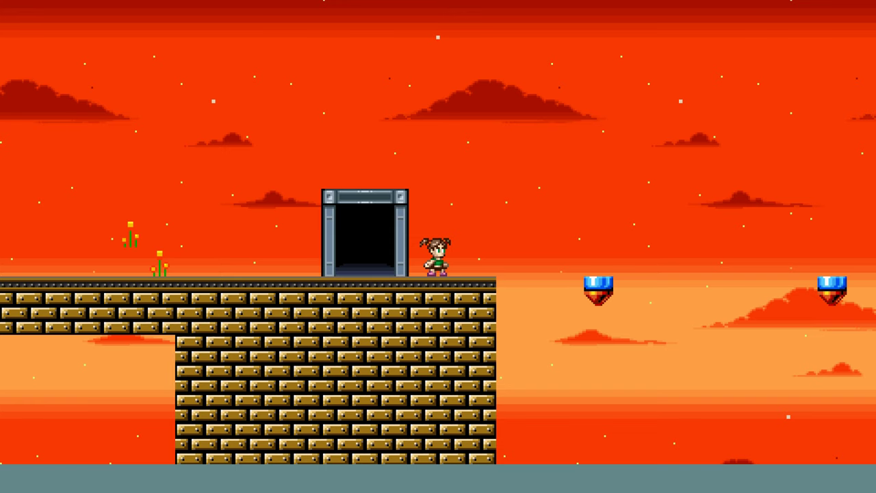
{"action": "key", "text": "Left"}
{"action": "key", "text": "Up"}
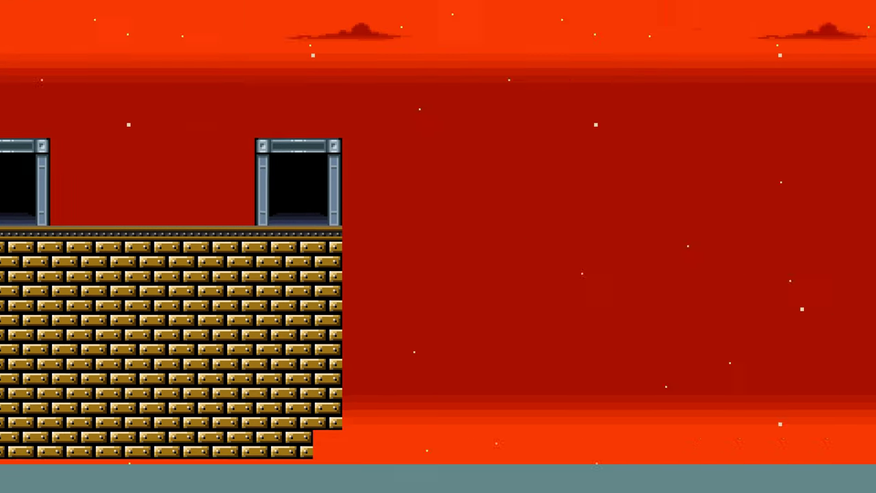
{"action": "key", "text": "Left"}
{"action": "key", "text": "z"}
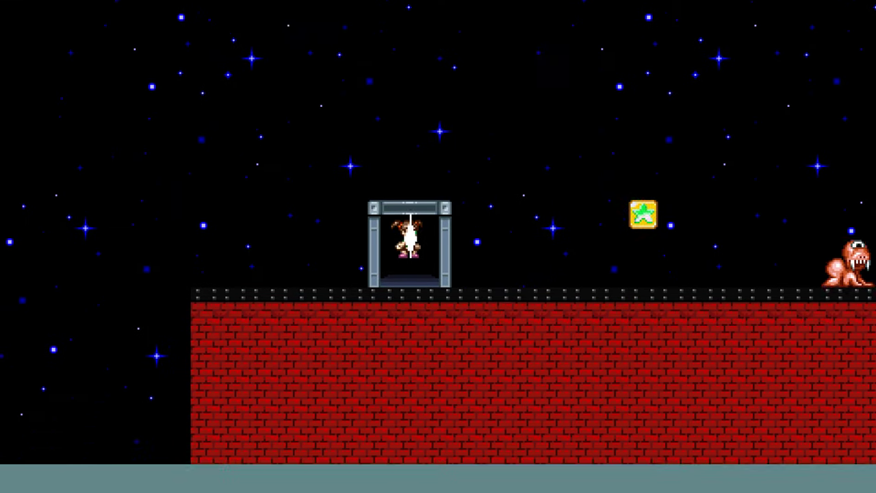
Run past the star block toward the monster, try jumps around the switchable wall's location, and end the playtest.
{"action": "key", "text": "Right"}
{"action": "key", "text": "Right"}
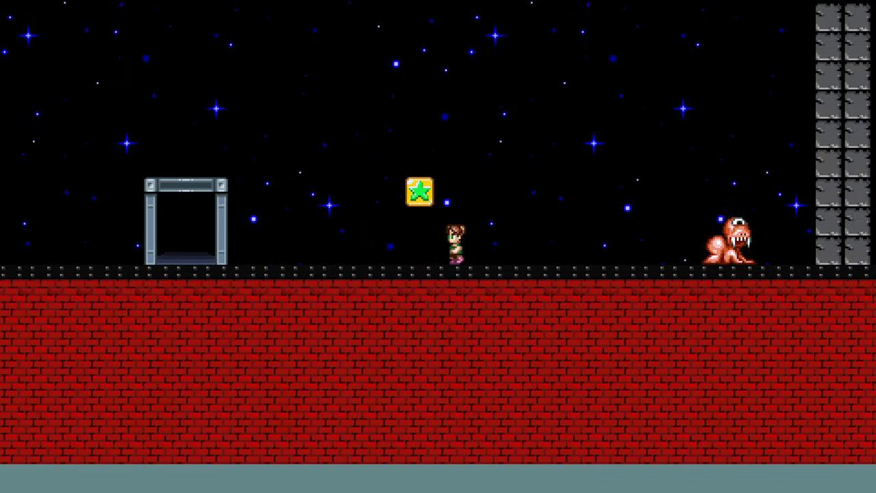
{"action": "key", "text": "Right"}
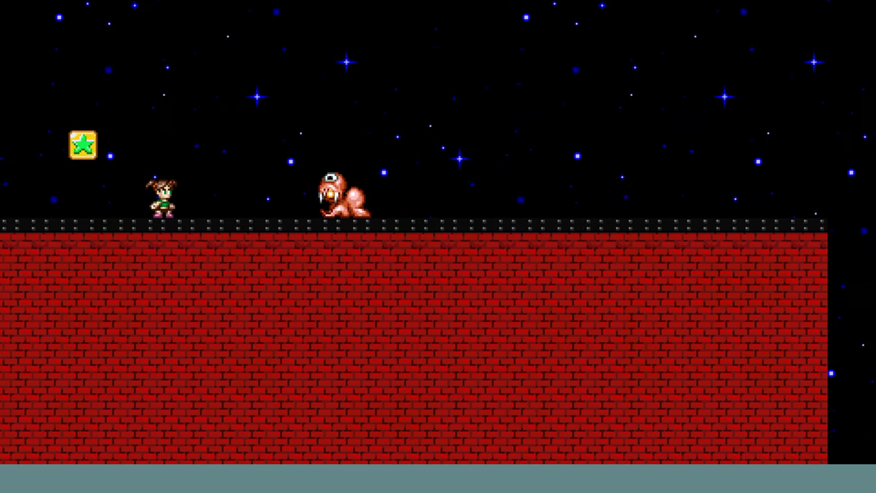
{"action": "key", "text": "Right"}
{"action": "key", "text": "space"}
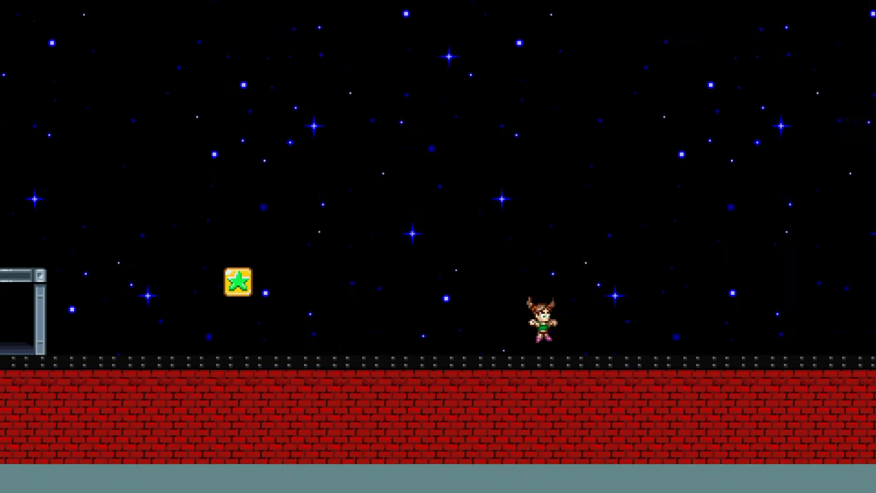
{"action": "key", "text": "space"}
{"action": "key", "text": "Left"}
{"action": "key", "text": "space"}
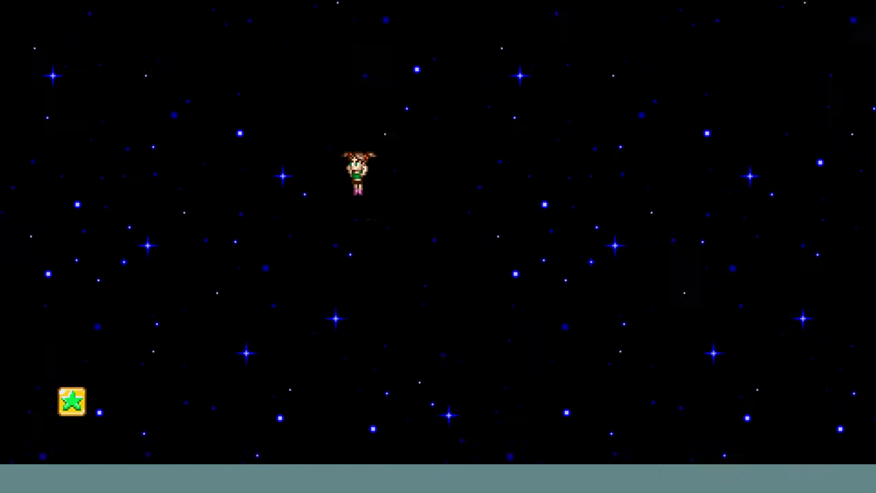
{"action": "key", "text": "Right"}
{"action": "key", "text": "Left"}
{"action": "key", "text": "space"}
{"action": "key", "text": "Right"}
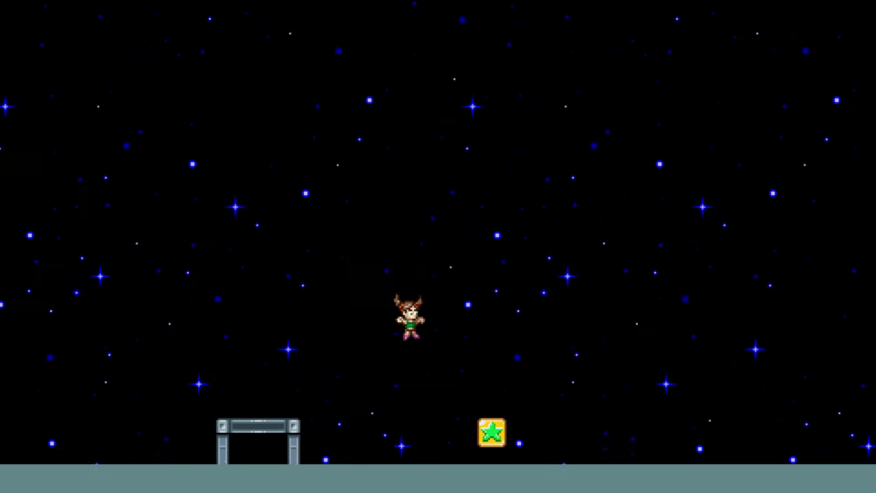
{"action": "key", "text": "Escape"}
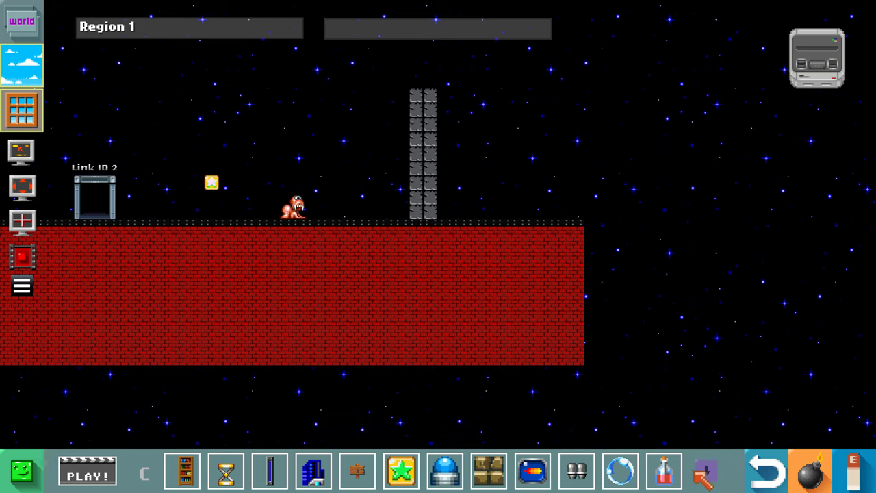
Place two lava balls from item group D side by side beyond the brick platform's end, with shot speeds 9.4 and 16.9.
{"action": "left_click", "coordinate": [706, 470]}
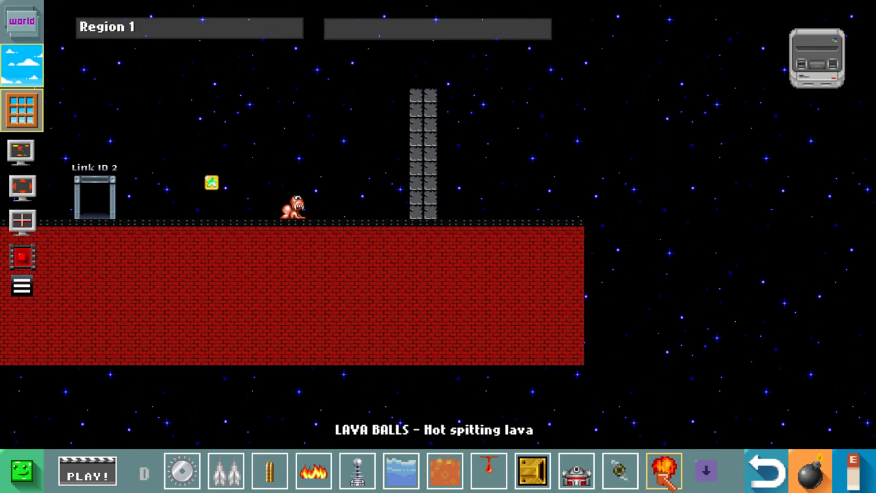
{"action": "left_click", "coordinate": [665, 474]}
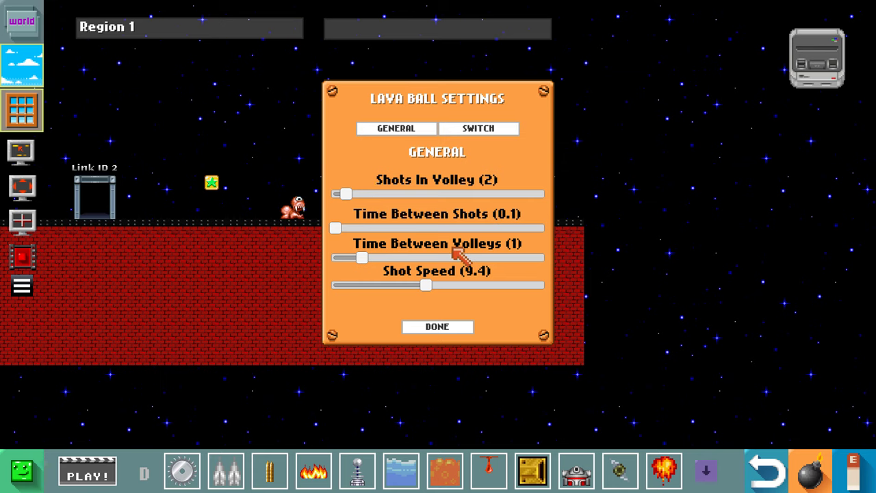
{"action": "left_click_drag", "start_coordinate": [361, 229], "coordinate": [395, 230]}
{"action": "left_click", "coordinate": [438, 328]}
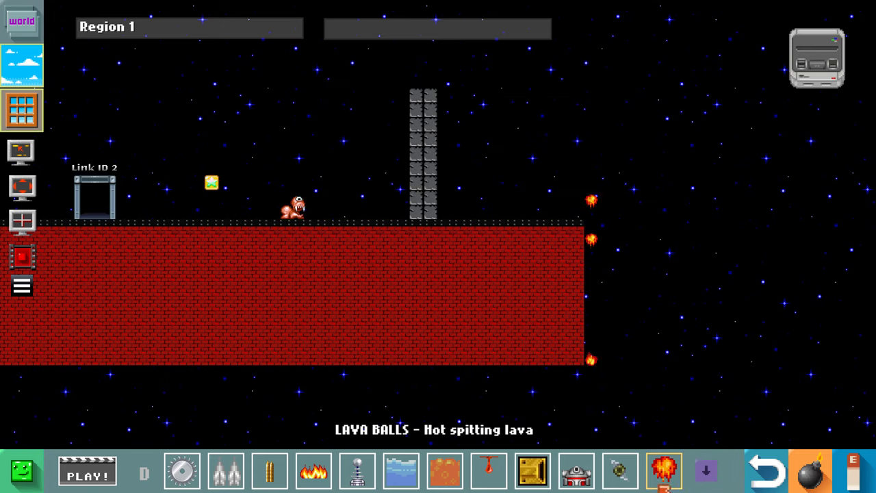
{"action": "left_click", "coordinate": [675, 475]}
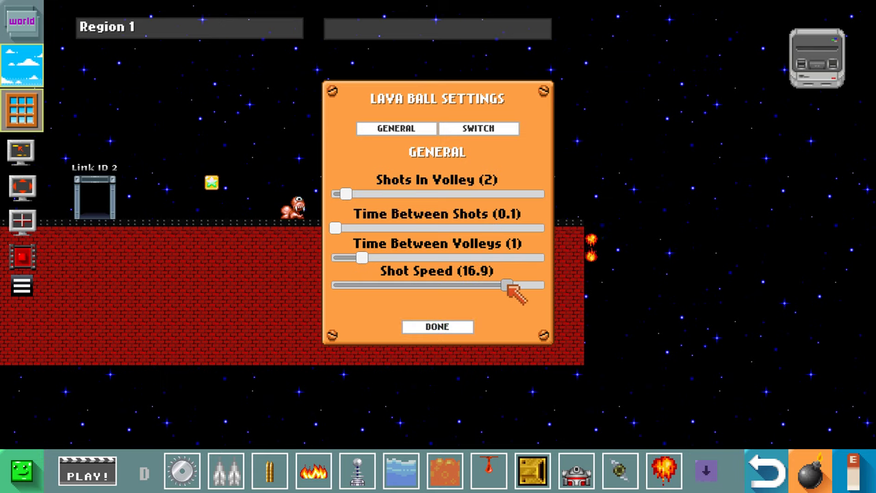
{"action": "left_click", "coordinate": [438, 327]}
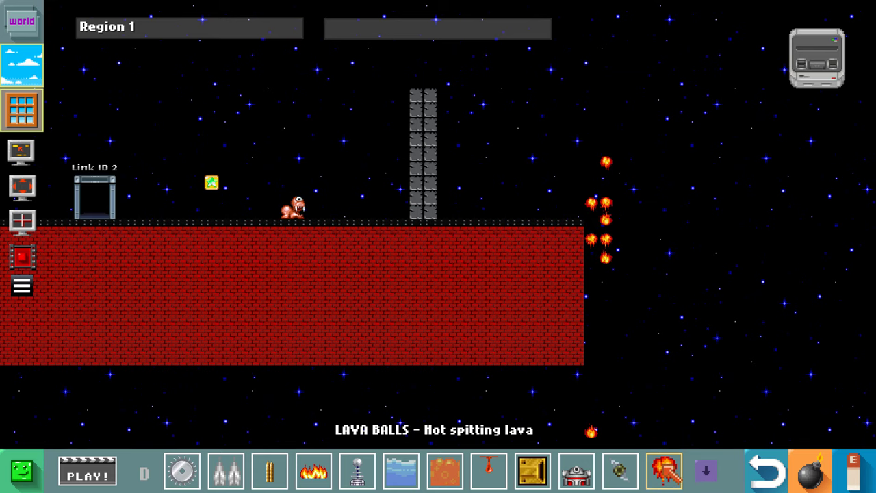
Place a third lava ball beside the other two beyond the brick platform's end, with shot speed 20.
{"action": "left_click", "coordinate": [664, 471]}
{"action": "left_click_drag", "start_coordinate": [452, 283], "coordinate": [563, 291]}
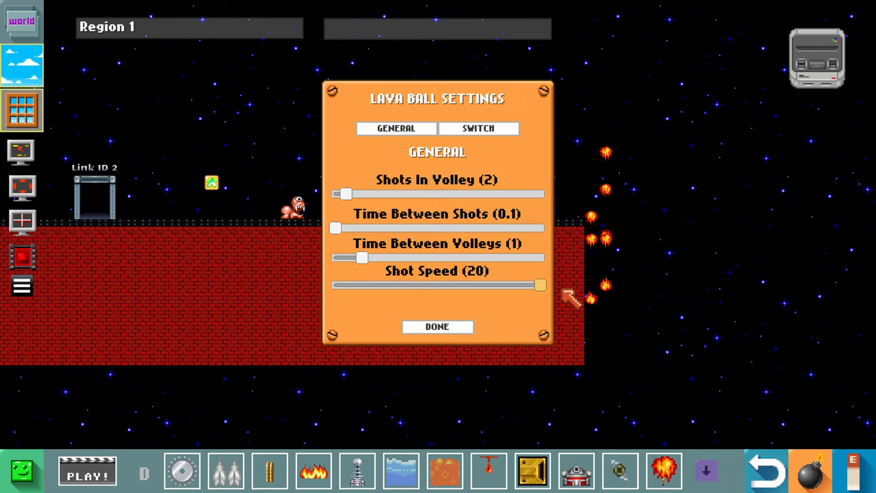
{"action": "left_click", "coordinate": [471, 325]}
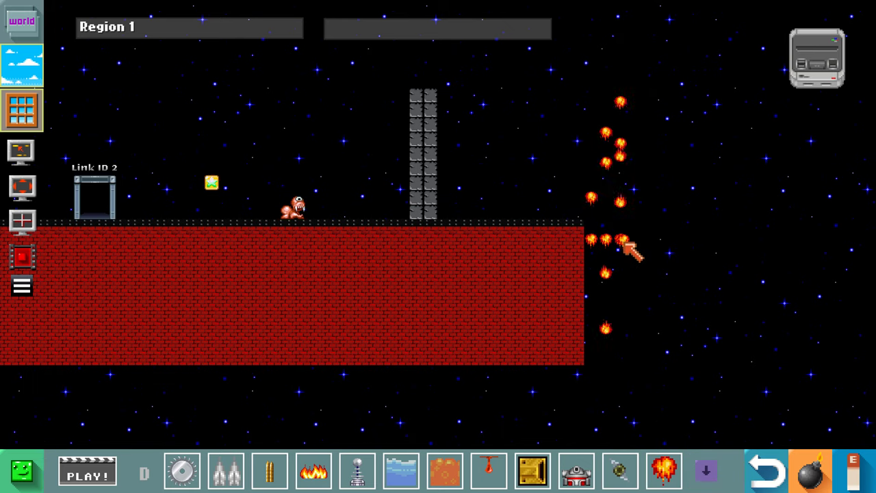
Quit create mode after looking over the three lava balls near the brick platform's end.
{"action": "key", "text": "Left"}
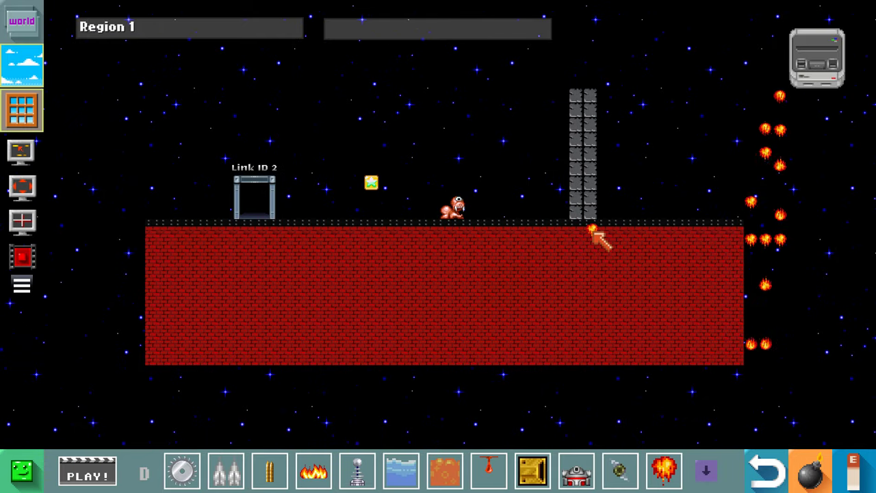
{"action": "key", "text": "Up"}
{"action": "key", "text": "Right"}
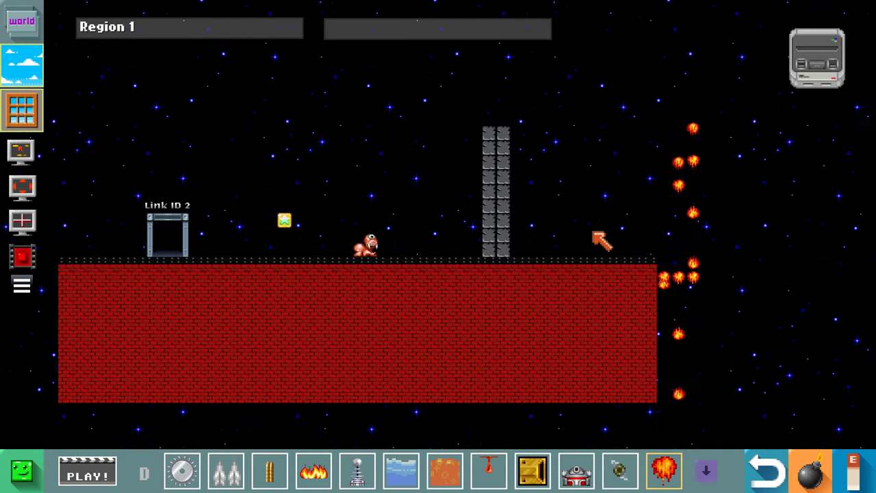
{"action": "key", "text": "Right"}
{"action": "key", "text": "Down"}
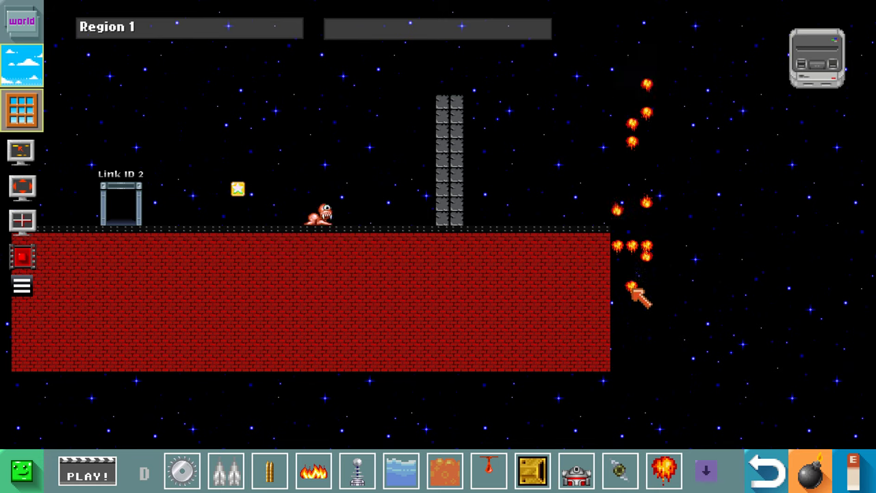
{"action": "key", "text": "Escape"}
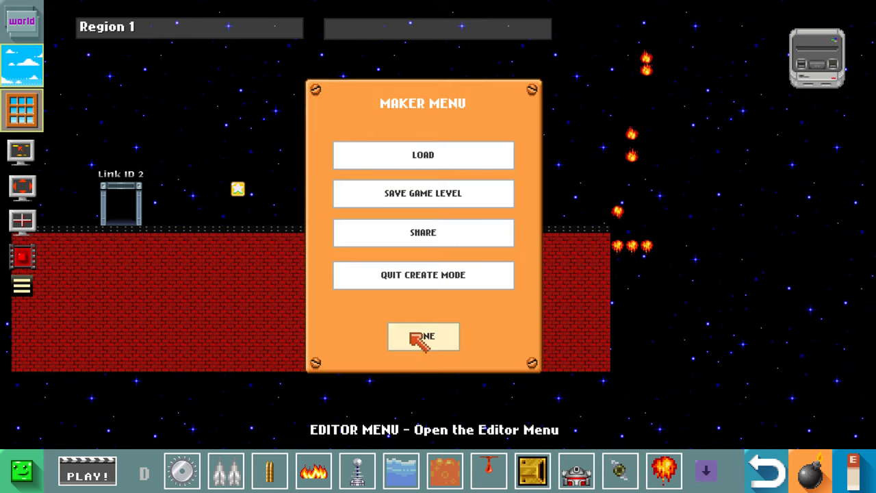
{"action": "left_click", "coordinate": [415, 275]}
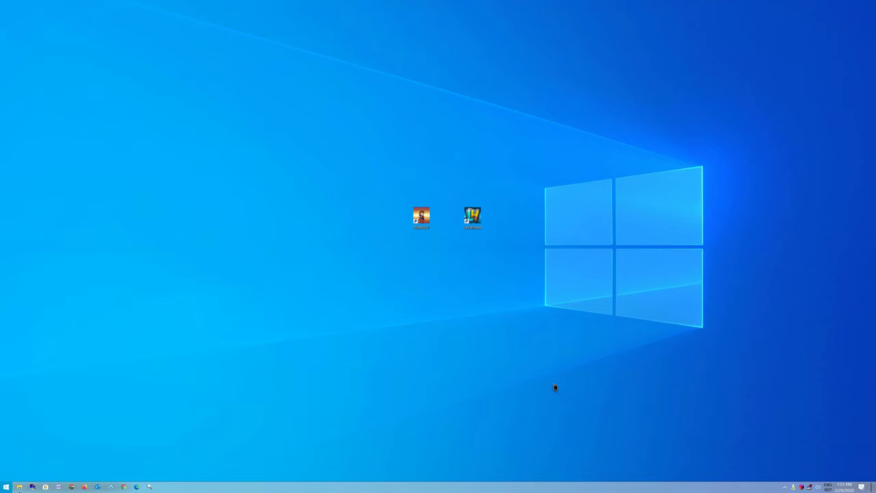
Launch Levelhead and create a new 50 x 40 Box level in the Workshop.
{"action": "double_click", "coordinate": [475, 221]}
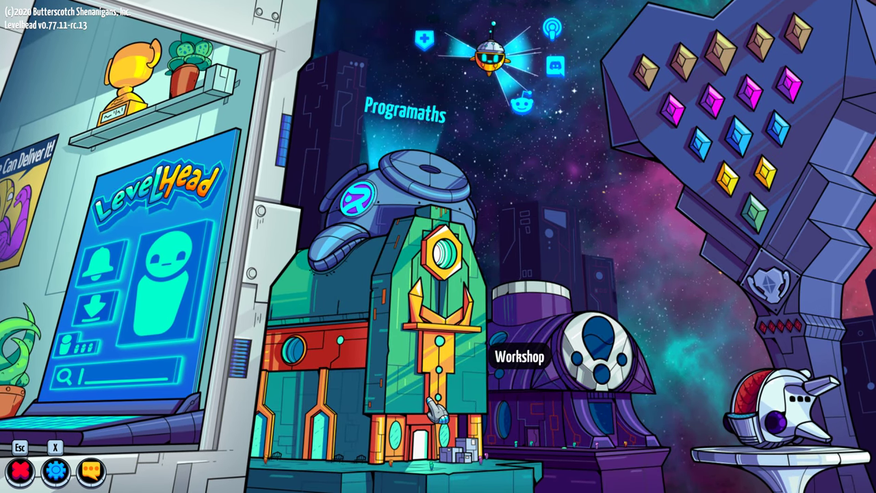
{"action": "left_click", "coordinate": [437, 376]}
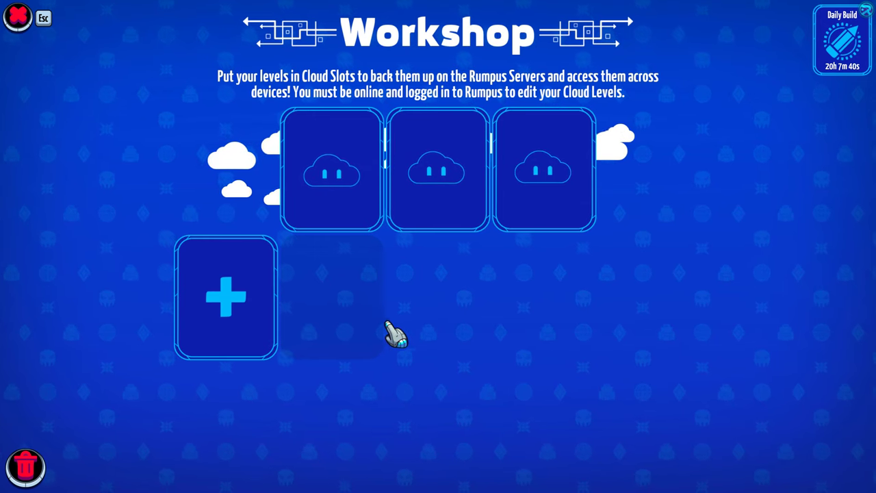
{"action": "left_click", "coordinate": [236, 312]}
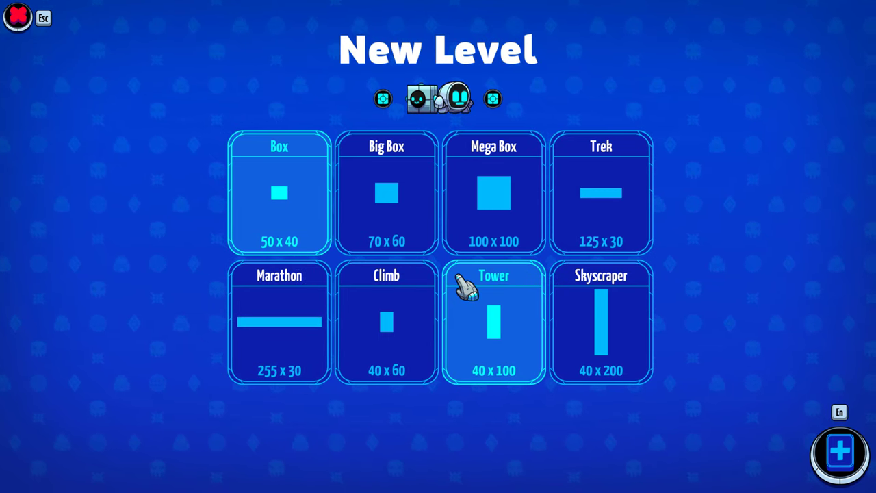
{"action": "left_click", "coordinate": [293, 217]}
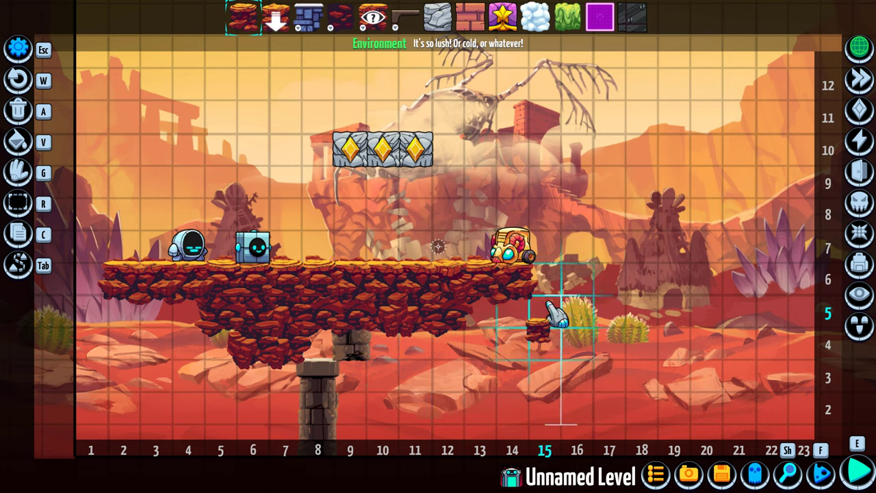
Try resizing the level boundary from its corner at column 50, row 40, including shrinking it to 50x38.
{"action": "key", "text": "d"}
{"action": "key", "text": "z"}
{"action": "key", "text": "q"}
{"action": "key", "text": "s"}
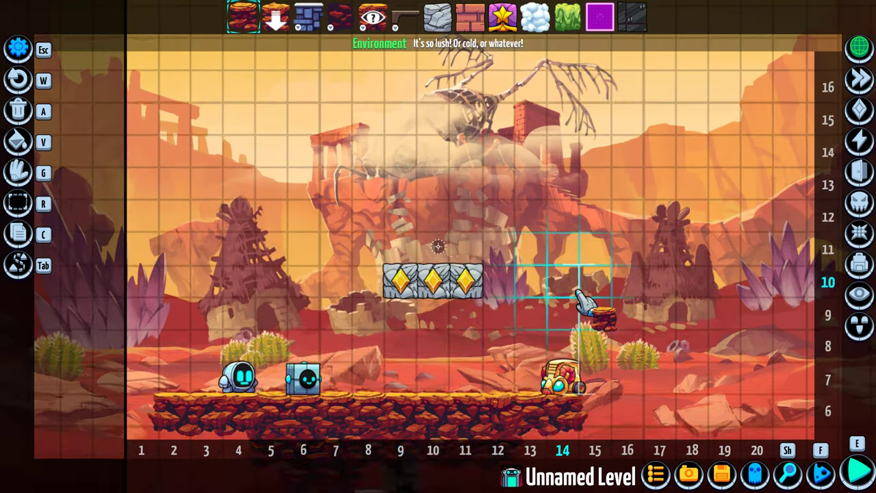
{"action": "key", "text": "d"}
{"action": "key", "text": "z"}
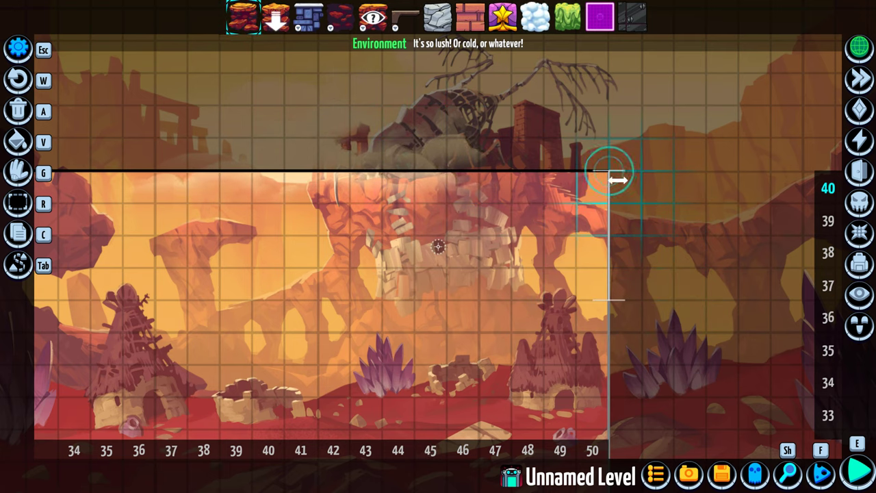
{"action": "left_click_drag", "start_coordinate": [612, 172], "coordinate": [605, 214]}
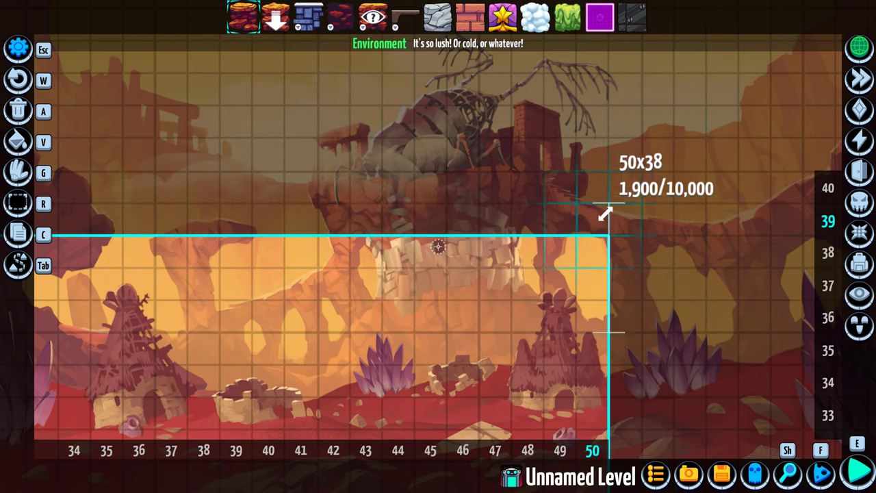
{"action": "left_click_drag", "start_coordinate": [563, 145], "coordinate": [617, 195]}
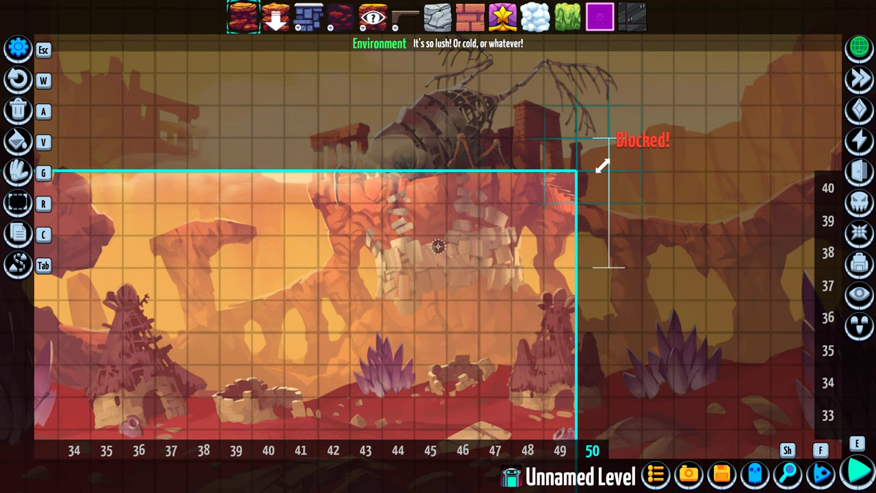
{"action": "left_click_drag", "start_coordinate": [603, 166], "coordinate": [606, 168]}
{"action": "key", "text": "Down"}
{"action": "key", "text": "Up"}
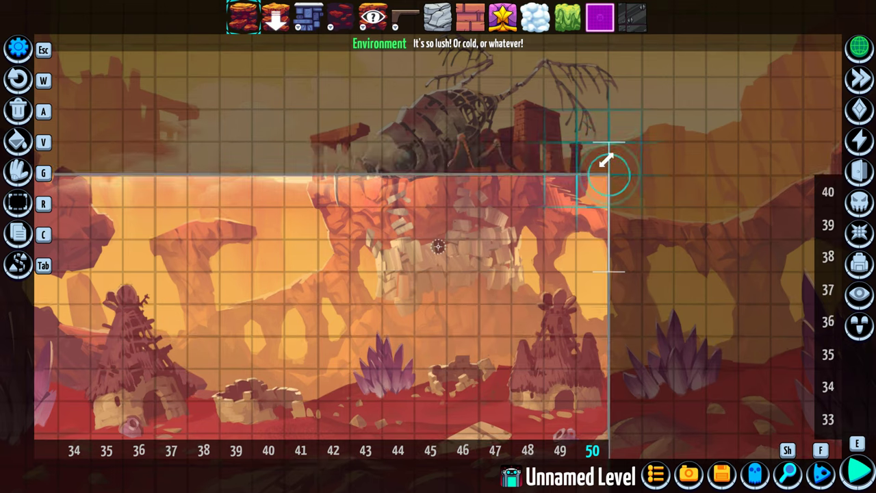
{"action": "key", "text": "Up"}
{"action": "left_click_drag", "start_coordinate": [612, 195], "coordinate": [582, 226]}
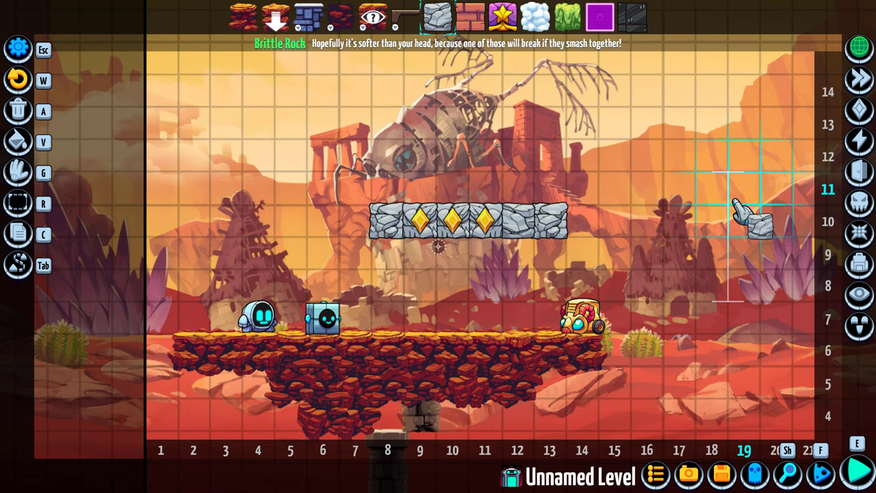
Place jems on the two empty brittle rocks at columns 12 and 13 of row 10.
{"action": "left_click", "coordinate": [860, 109]}
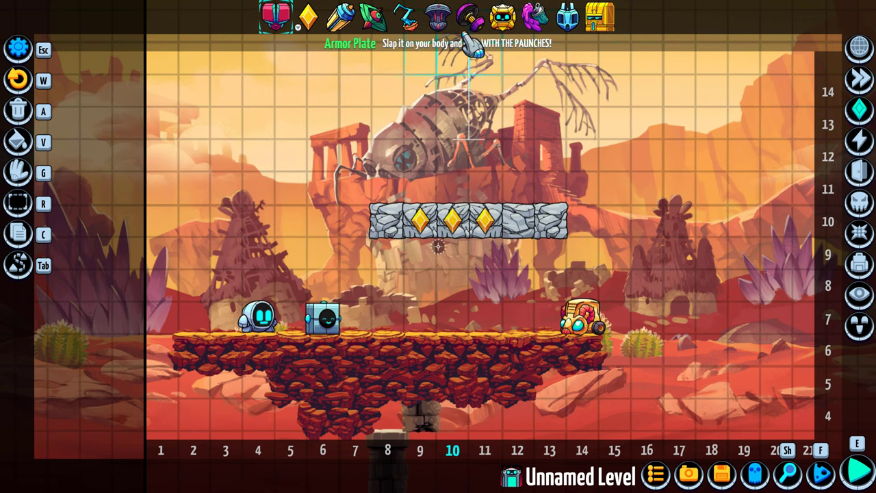
{"action": "left_click", "coordinate": [517, 219]}
{"action": "left_click", "coordinate": [550, 219]}
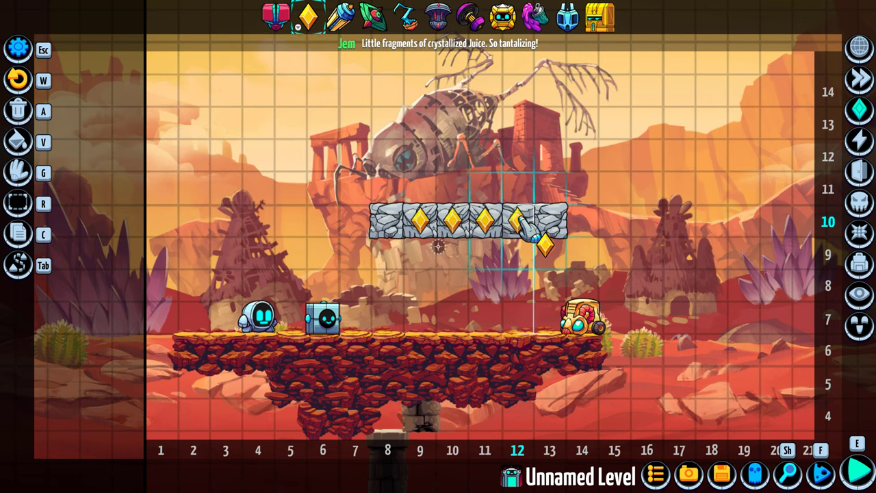
Put yellow Jems inside the remaining brittle rocks of the row, at columns 8 and 13.
{"action": "left_click", "coordinate": [384, 220]}
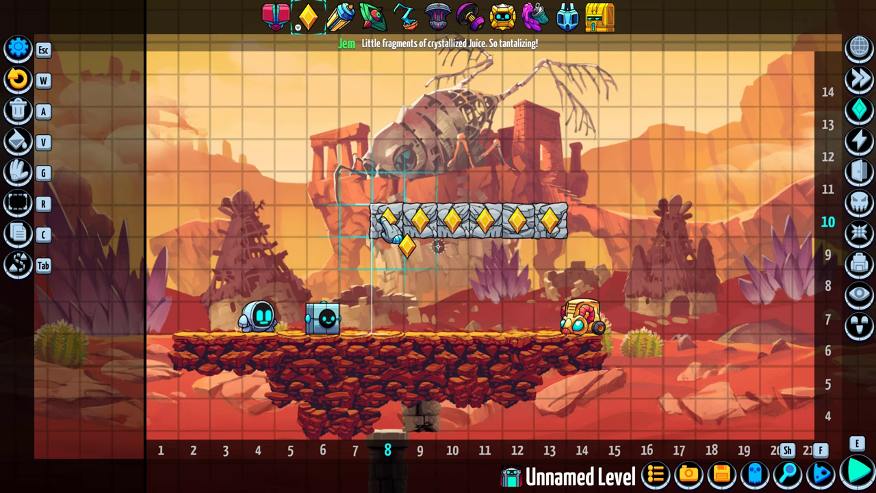
{"action": "left_click", "coordinate": [383, 220]}
{"action": "mouse_move", "coordinate": [384, 221]}
{"action": "left_mouse_down"}
{"action": "mouse_move", "coordinate": [316, 222]}
{"action": "mouse_move", "coordinate": [387, 221]}
{"action": "left_mouse_up"}
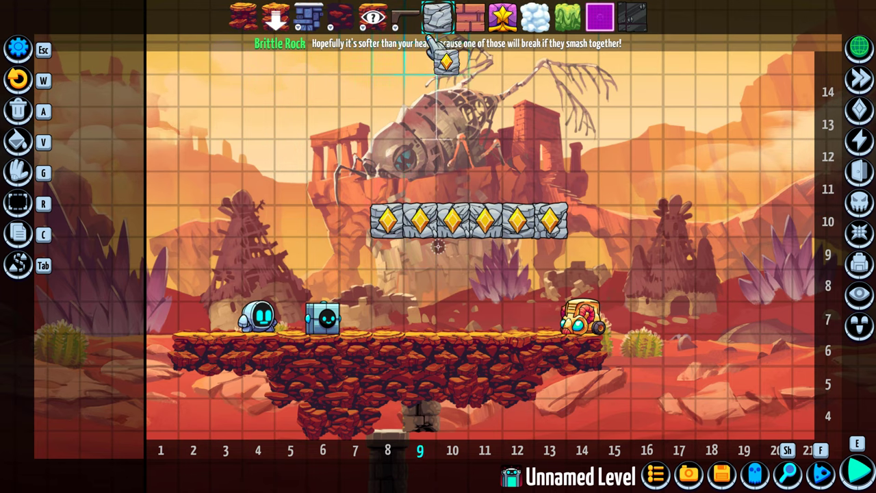
Look through the level item categories, including Jem variants, switches, enemies, hazards, and the Battle, Jem and Powered Gates.
{"action": "left_click_drag", "start_coordinate": [731, 215], "coordinate": [632, 164]}
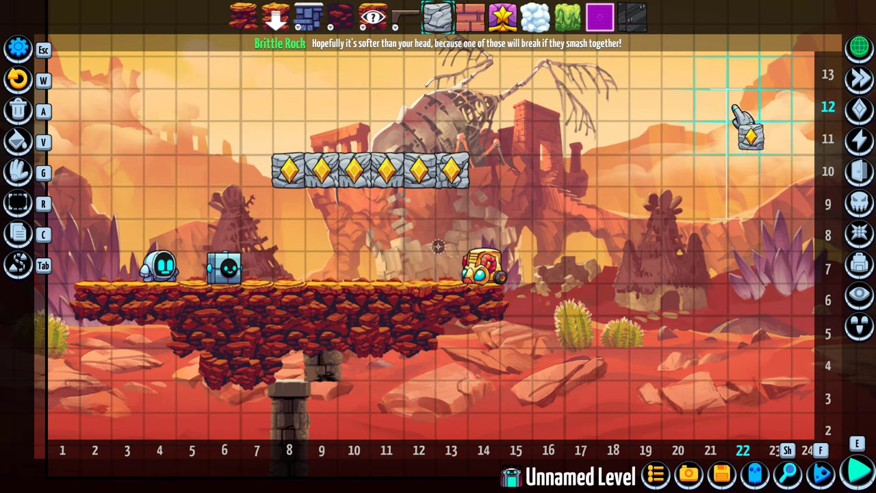
{"action": "left_click", "coordinate": [860, 81]}
{"action": "left_click", "coordinate": [860, 142]}
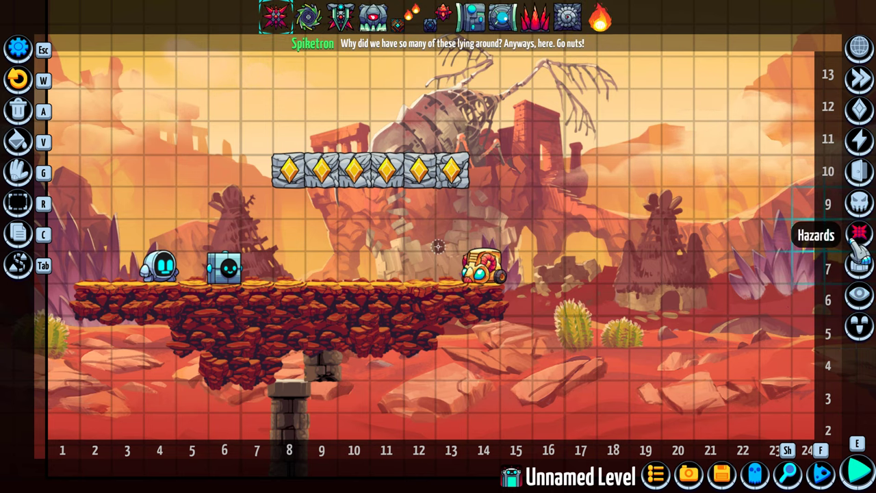
{"action": "left_click", "coordinate": [860, 79]}
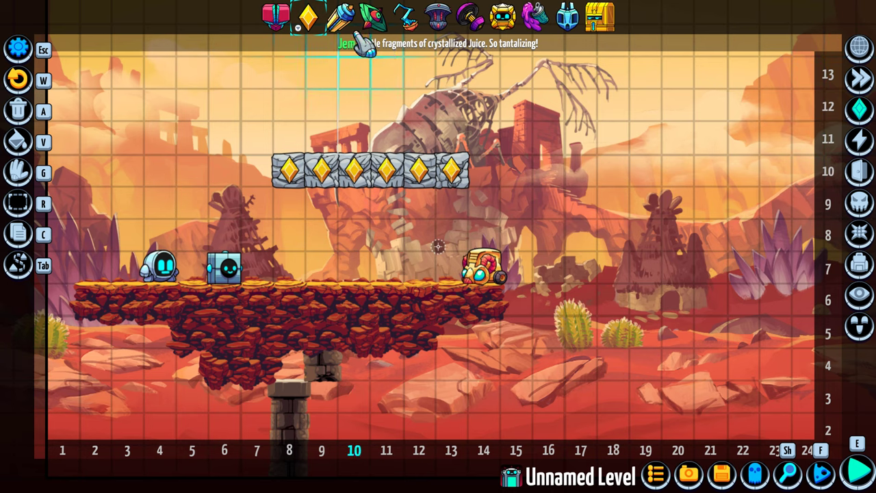
{"action": "left_click", "coordinate": [299, 29]}
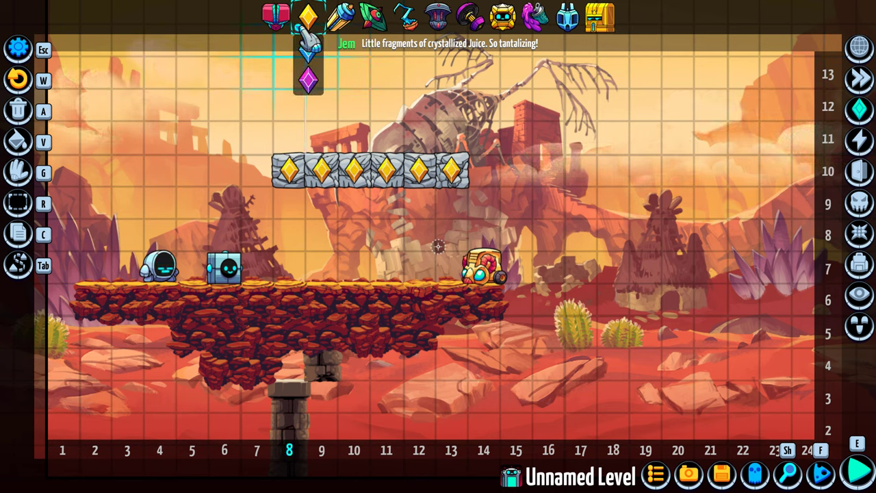
{"action": "left_click", "coordinate": [859, 141]}
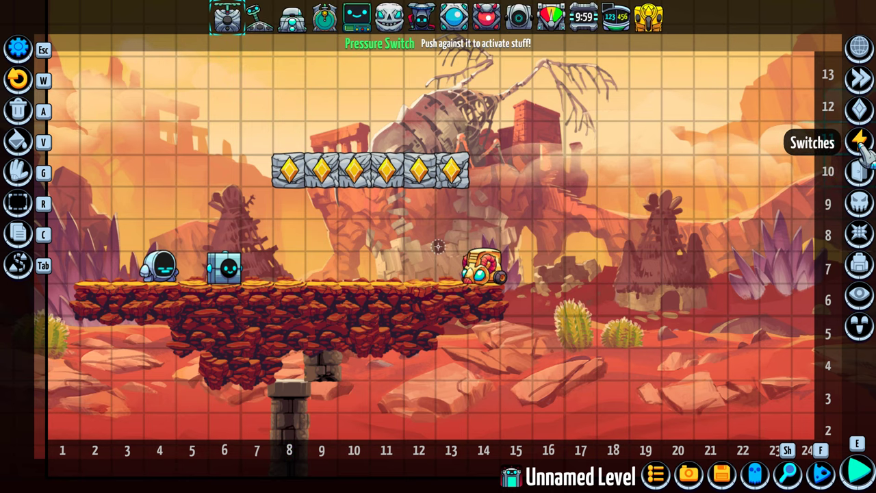
{"action": "left_click", "coordinate": [861, 173]}
{"action": "left_click", "coordinate": [423, 20]}
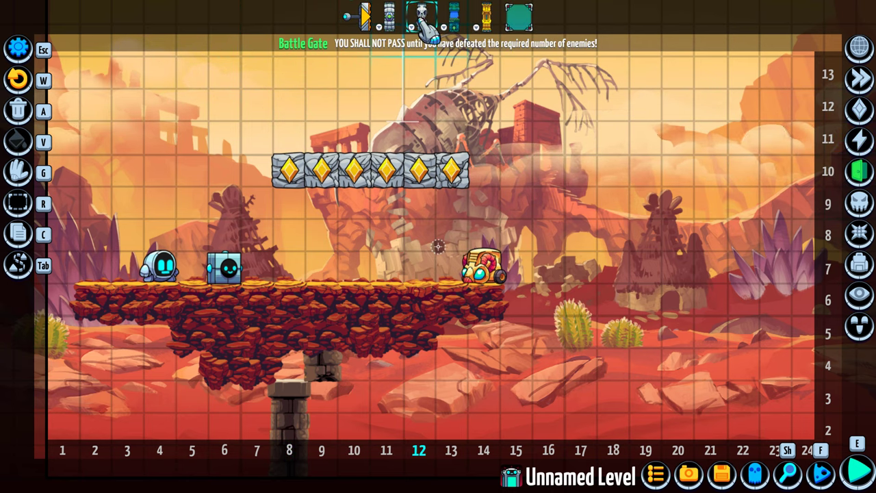
{"action": "left_click", "coordinate": [416, 22]}
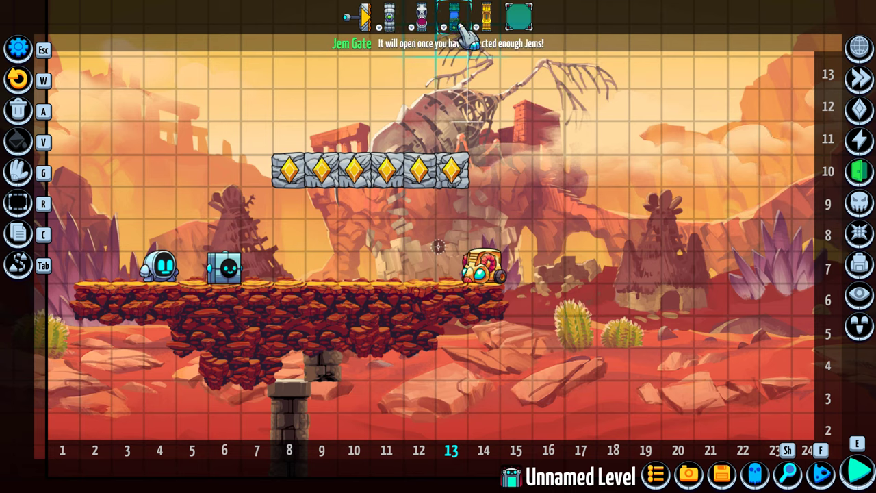
{"action": "left_click", "coordinate": [459, 29]}
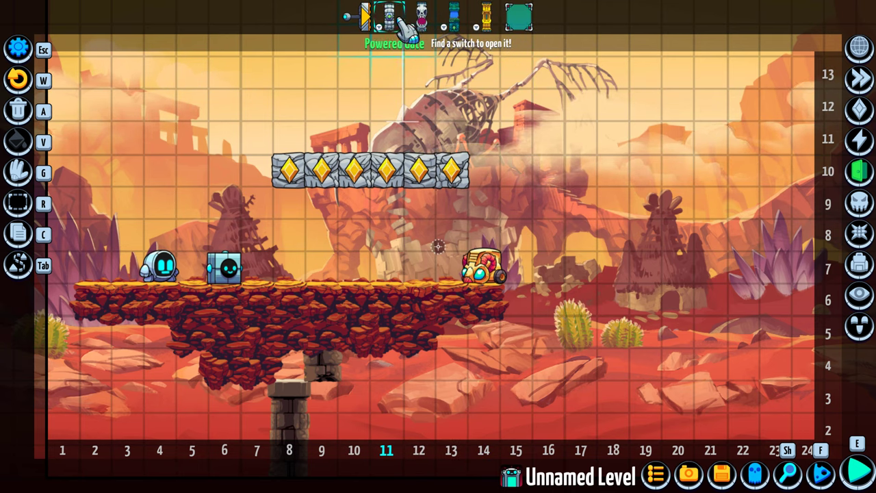
{"action": "left_click", "coordinate": [860, 203]}
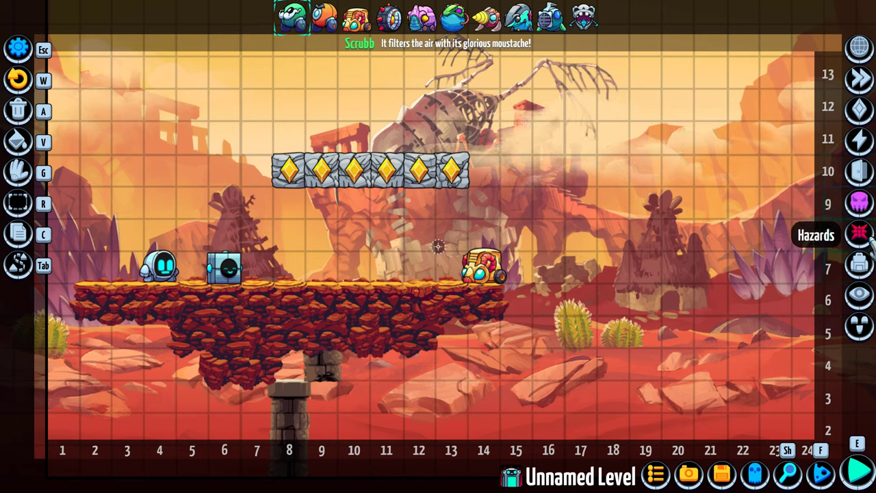
{"action": "left_click", "coordinate": [860, 235]}
{"action": "left_click", "coordinate": [860, 264]}
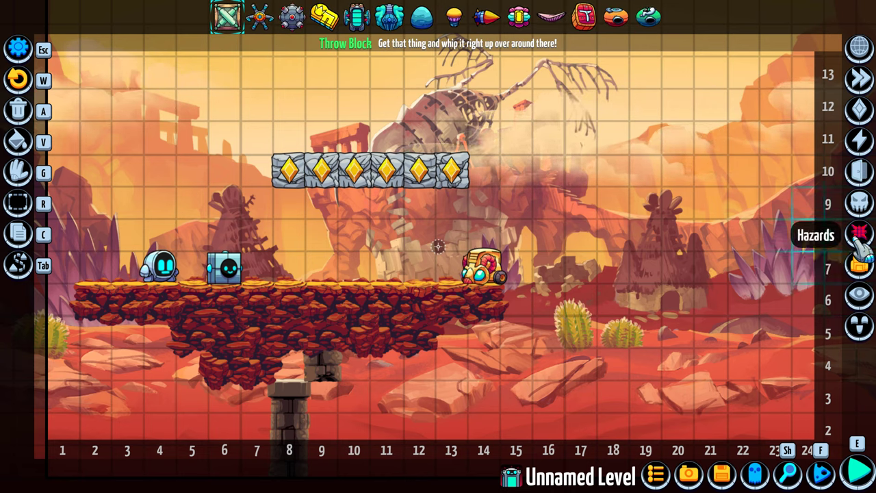
Place a Burny Whirler hazard at column 16, row 7, just beyond the end of the ground platform.
{"action": "left_click", "coordinate": [860, 234]}
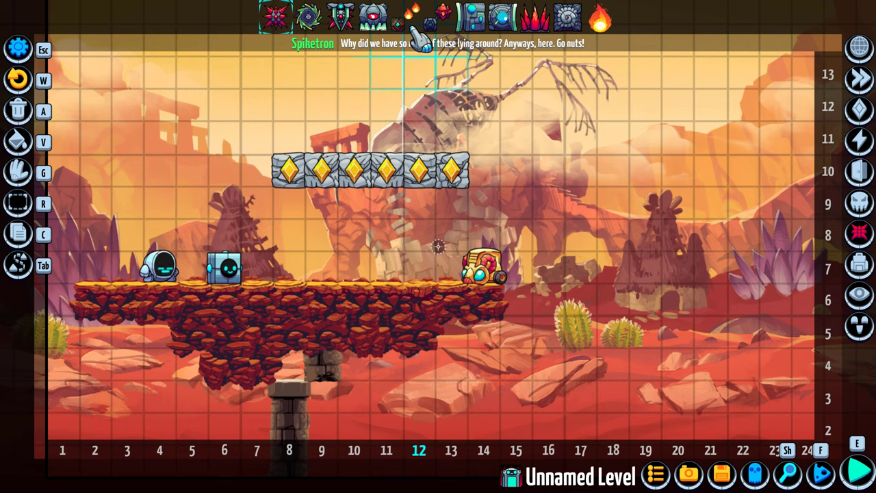
{"action": "left_click", "coordinate": [407, 29]}
{"action": "key", "text": "Right"}
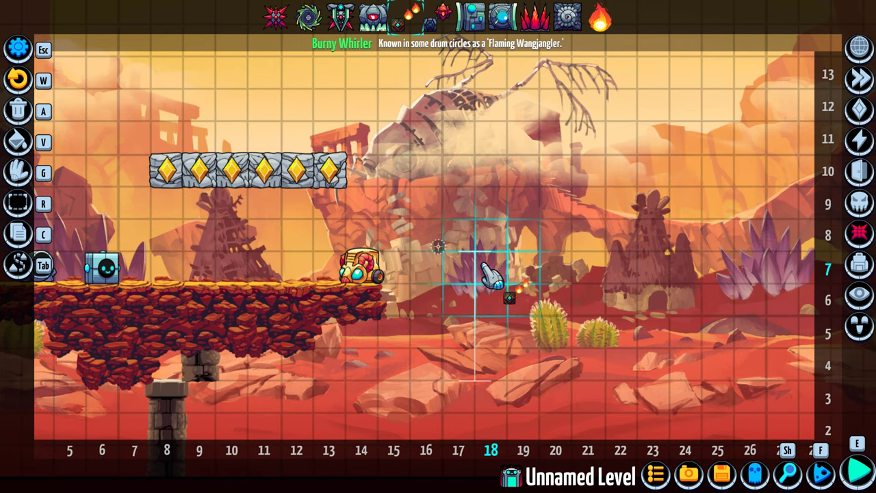
{"action": "left_click", "coordinate": [435, 279]}
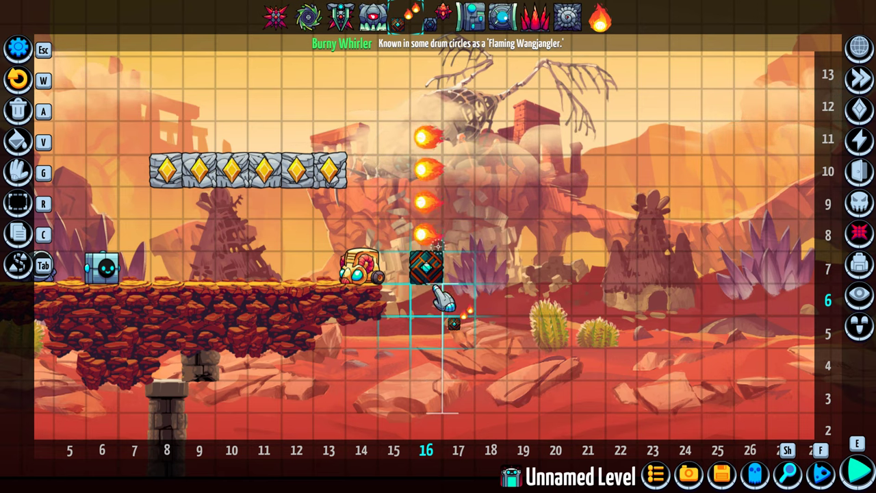
Open the Burny Whirler's settings and enter a numeric start direction that points its fire chain straight up.
{"action": "left_click_drag", "start_coordinate": [434, 279], "coordinate": [492, 275]}
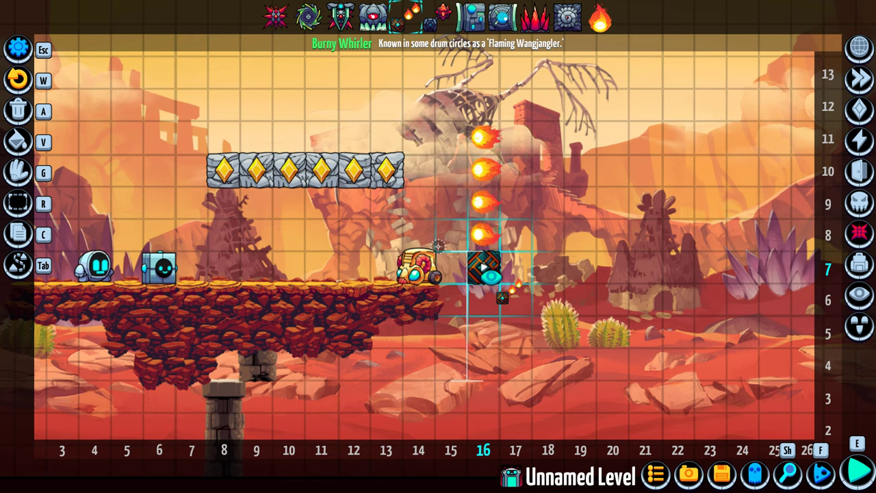
{"action": "key", "text": "Tab"}
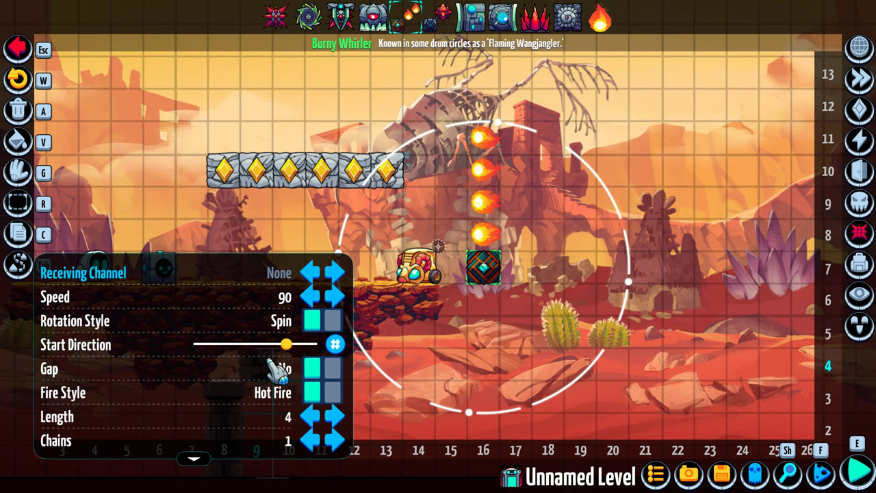
{"action": "mouse_move", "coordinate": [283, 345]}
{"action": "left_mouse_down"}
{"action": "mouse_move", "coordinate": [261, 344]}
{"action": "mouse_move", "coordinate": [270, 345]}
{"action": "left_mouse_up"}
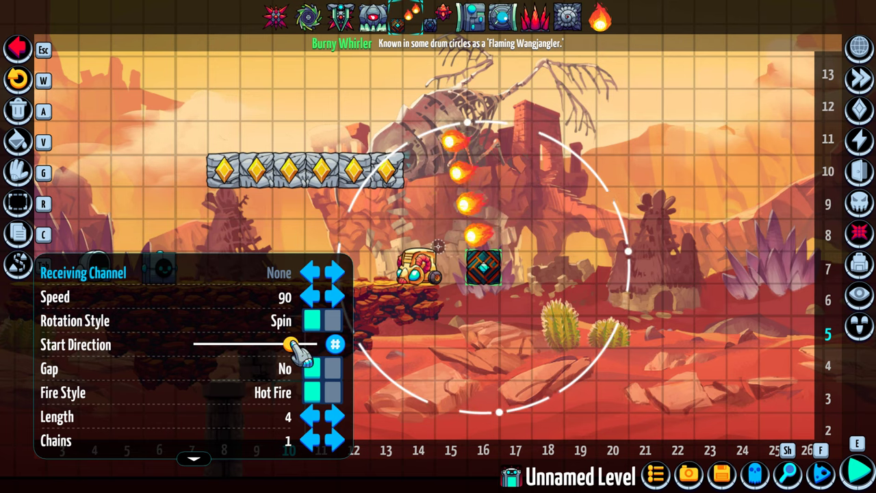
{"action": "left_click", "coordinate": [335, 344]}
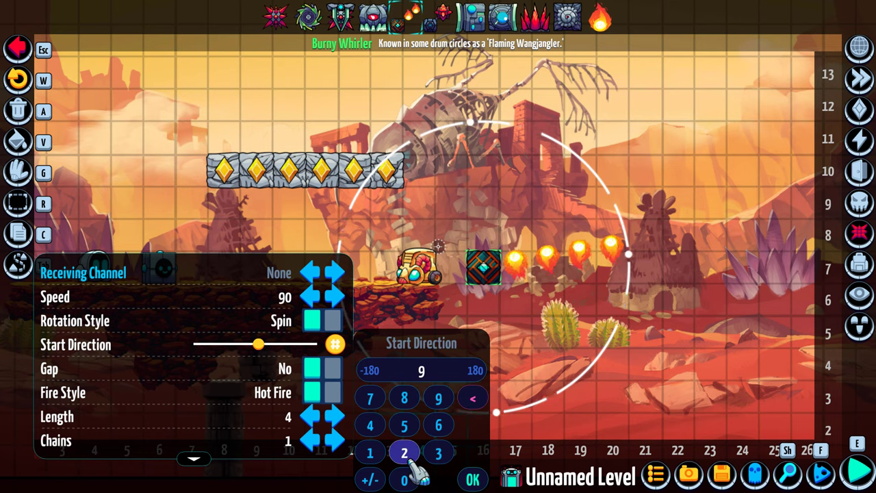
{"action": "left_click", "coordinate": [473, 480]}
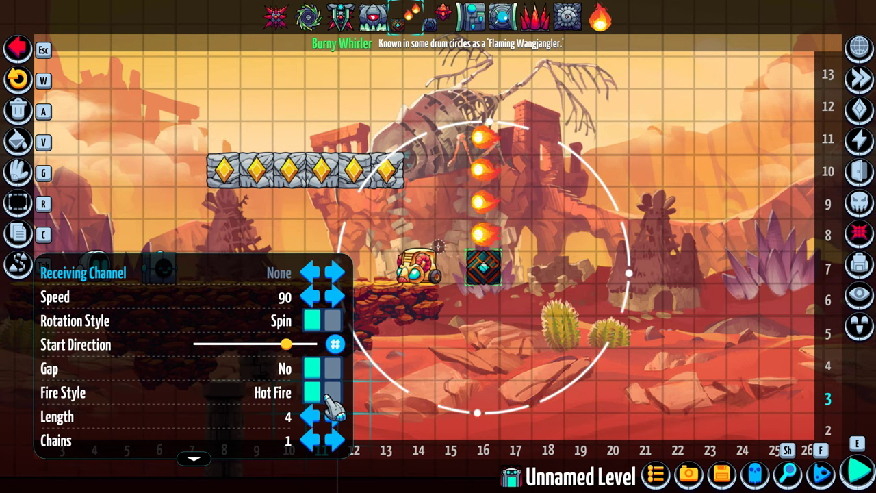
Try the Swing rotation style on the Burny Whirler, then return it to Spin.
{"action": "left_click", "coordinate": [333, 322]}
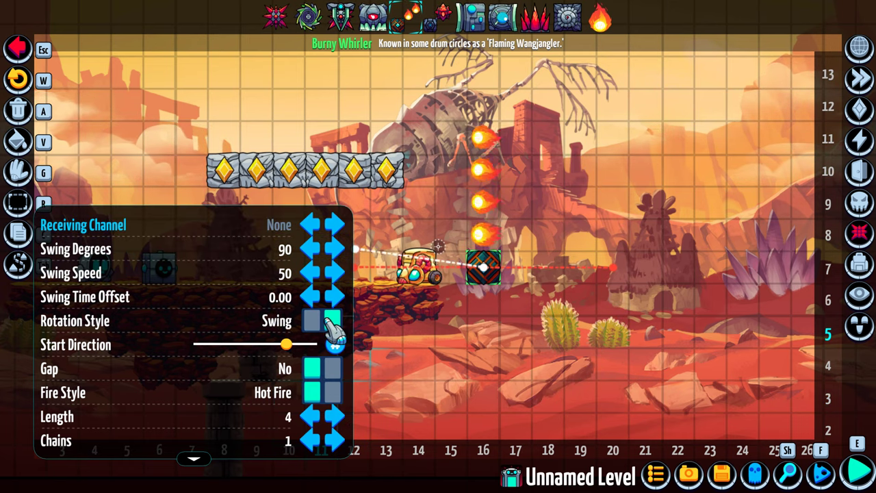
{"action": "left_click", "coordinate": [333, 322]}
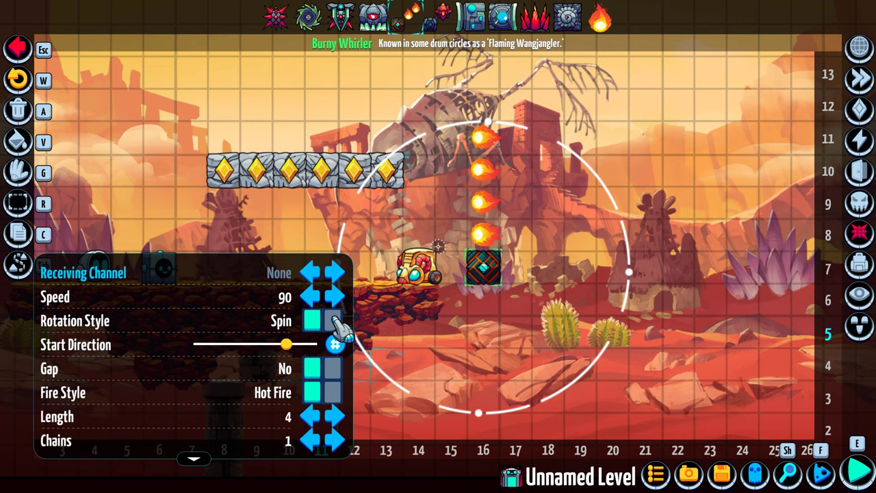
{"action": "left_click", "coordinate": [334, 321]}
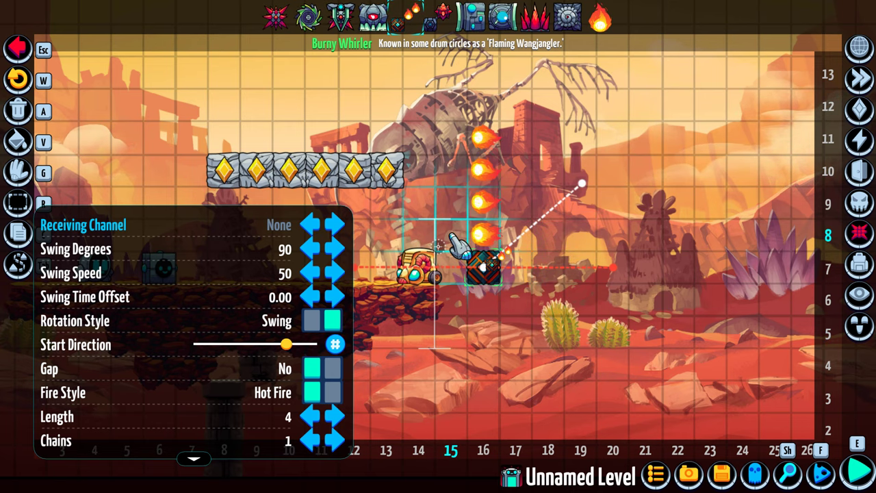
{"action": "left_click", "coordinate": [313, 320]}
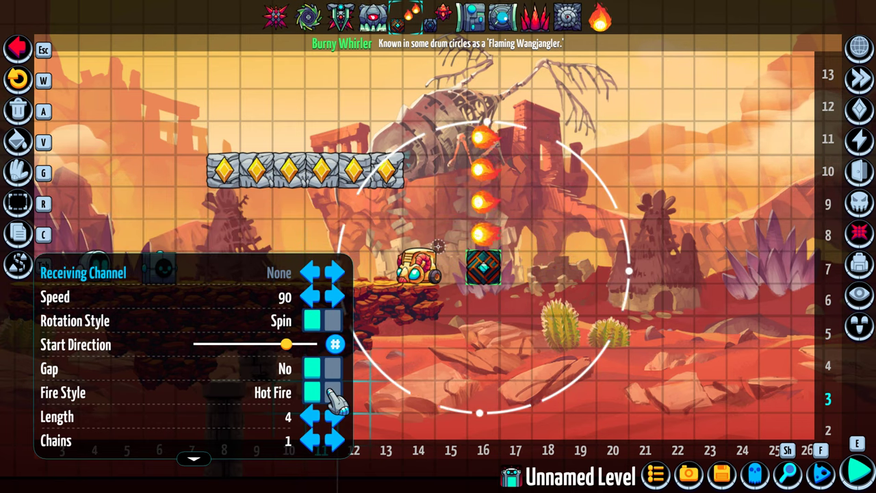
Set the Burny Whirler's fire chain length to 5.
{"action": "left_click", "coordinate": [337, 417]}
{"action": "left_click", "coordinate": [336, 417]}
{"action": "left_click", "coordinate": [337, 418]}
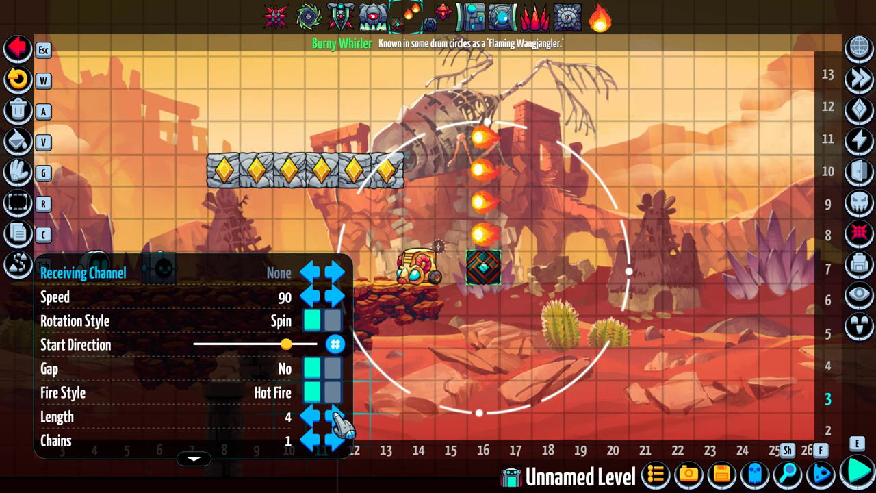
{"action": "left_click", "coordinate": [336, 418]}
{"action": "left_click", "coordinate": [337, 418]}
{"action": "left_click", "coordinate": [337, 418]}
{"action": "left_click", "coordinate": [337, 417]}
{"action": "left_click", "coordinate": [337, 418]}
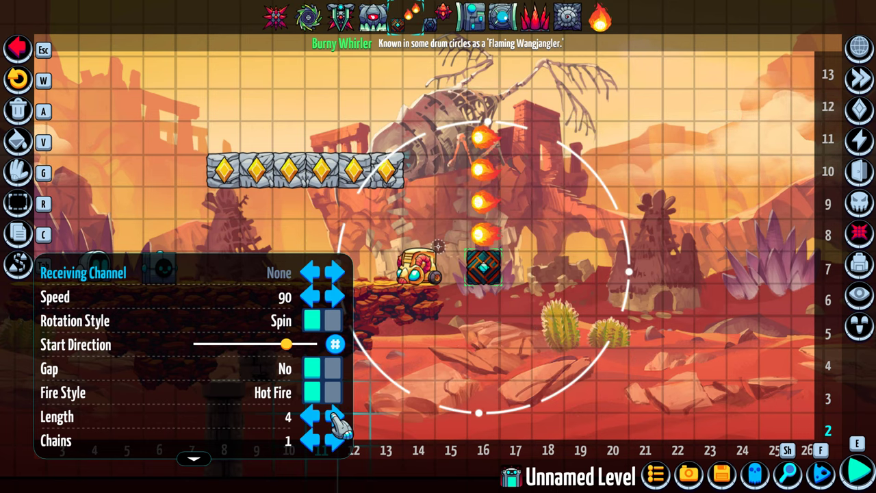
{"action": "left_click", "coordinate": [337, 418]}
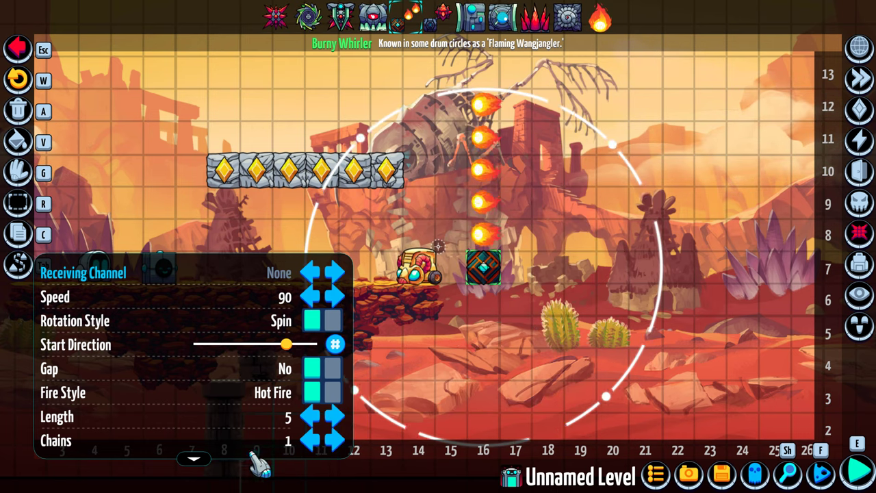
Try up to 4 fire chains on the Burny Whirler, settle on 2, and collapse its settings.
{"action": "left_click", "coordinate": [335, 442]}
{"action": "left_click", "coordinate": [335, 441]}
{"action": "left_click", "coordinate": [335, 442]}
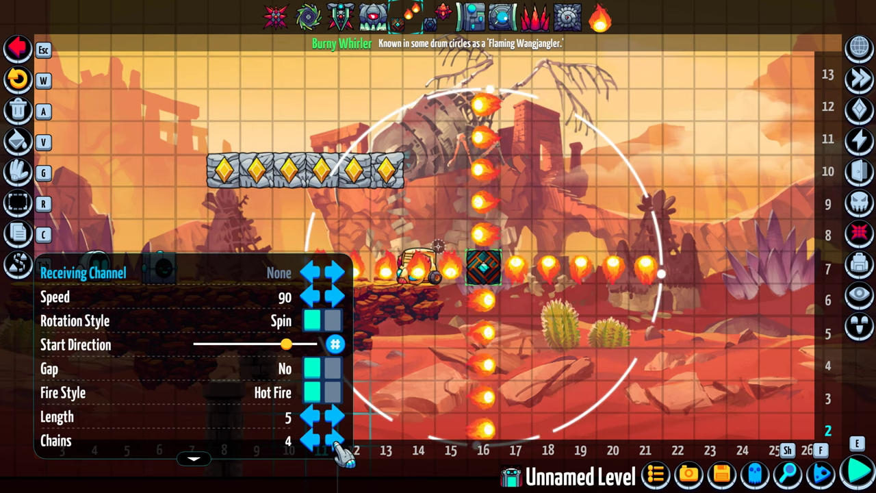
{"action": "left_click", "coordinate": [334, 441]}
{"action": "left_click", "coordinate": [335, 442]}
{"action": "left_click", "coordinate": [335, 442]}
{"action": "left_click", "coordinate": [335, 442]}
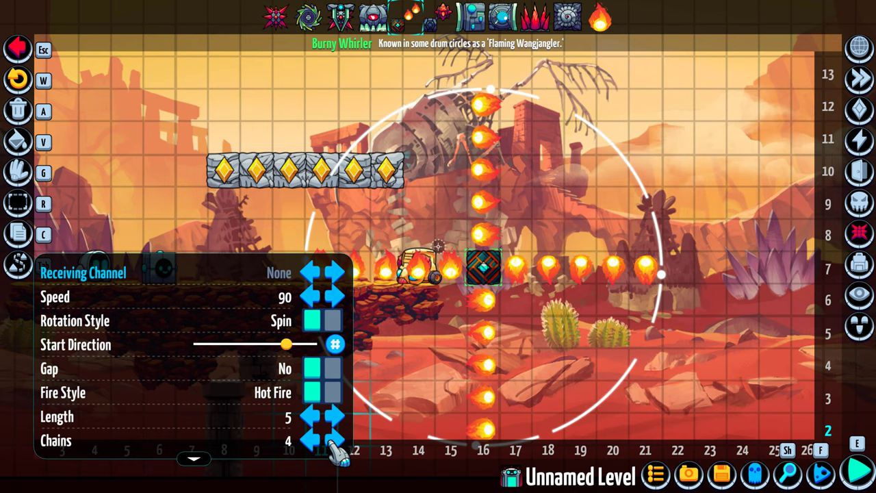
{"action": "left_click", "coordinate": [336, 441]}
{"action": "left_click", "coordinate": [335, 442]}
{"action": "key", "text": "Right"}
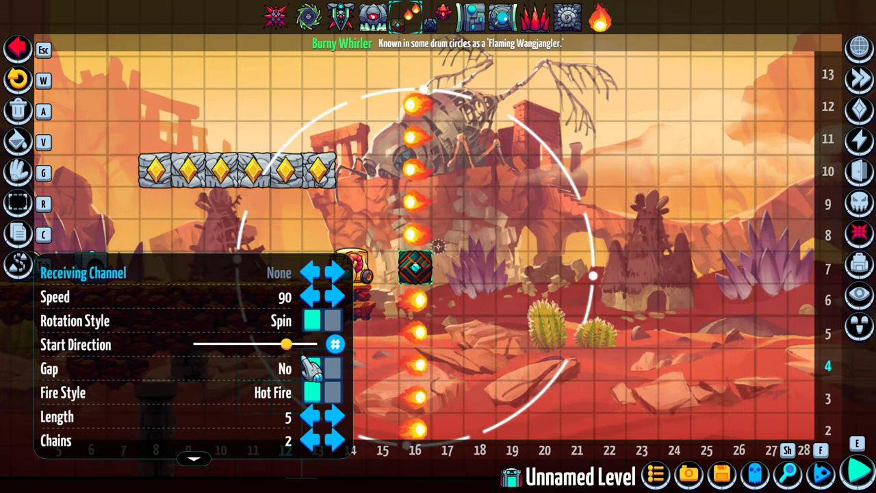
{"action": "left_click", "coordinate": [194, 458]}
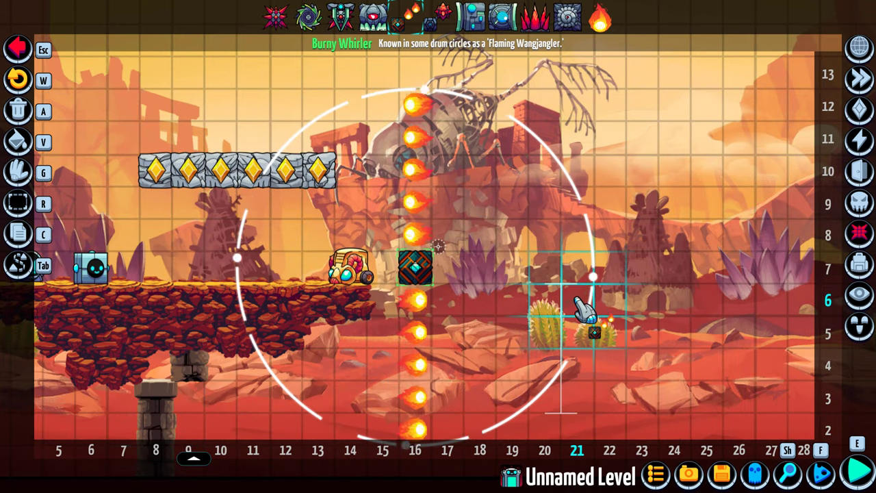
Place a Whizblade hazard at column 23, row 11, and select it to show its path.
{"action": "key", "text": "Up"}
{"action": "key", "text": "Right"}
{"action": "key", "text": "Down"}
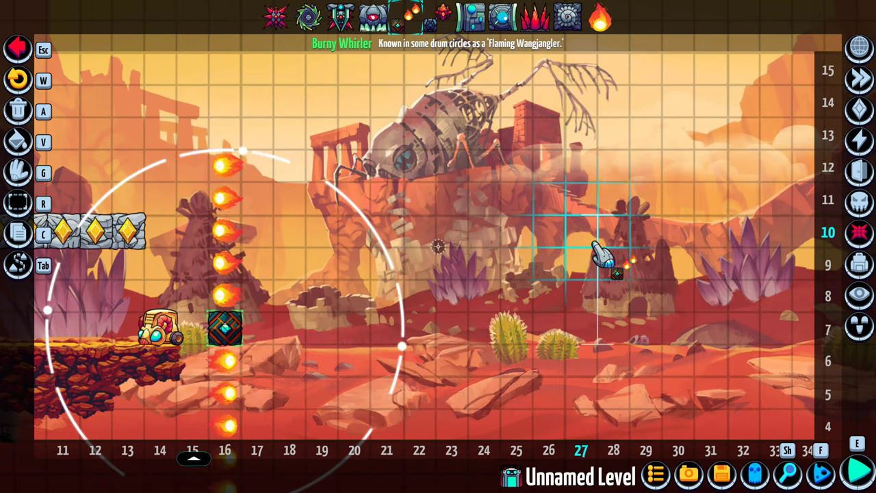
{"action": "left_click", "coordinate": [309, 19]}
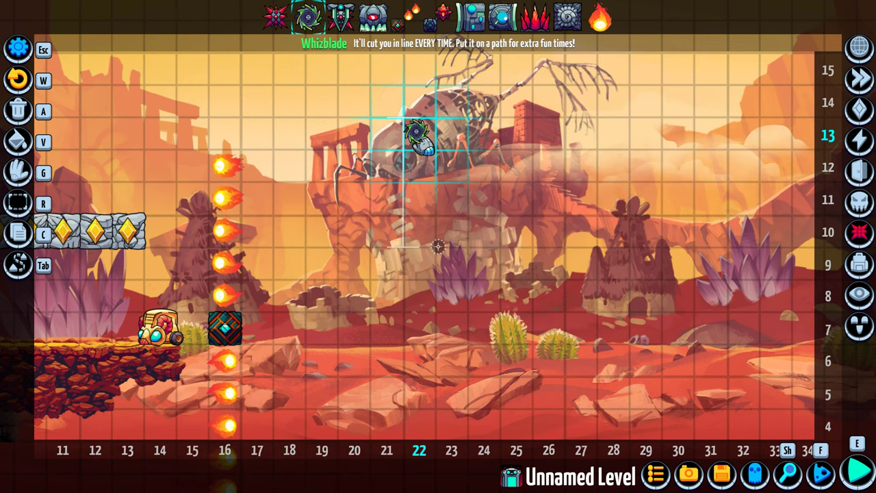
{"action": "left_click", "coordinate": [453, 204]}
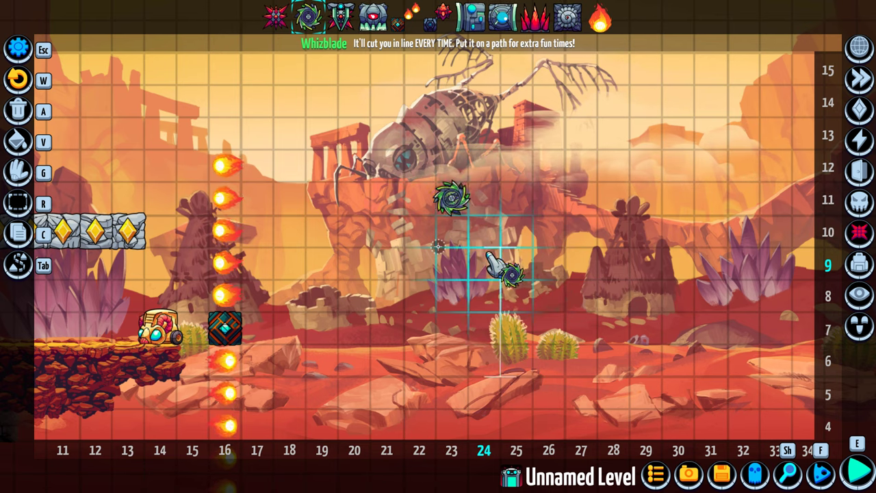
{"action": "left_click", "coordinate": [453, 203]}
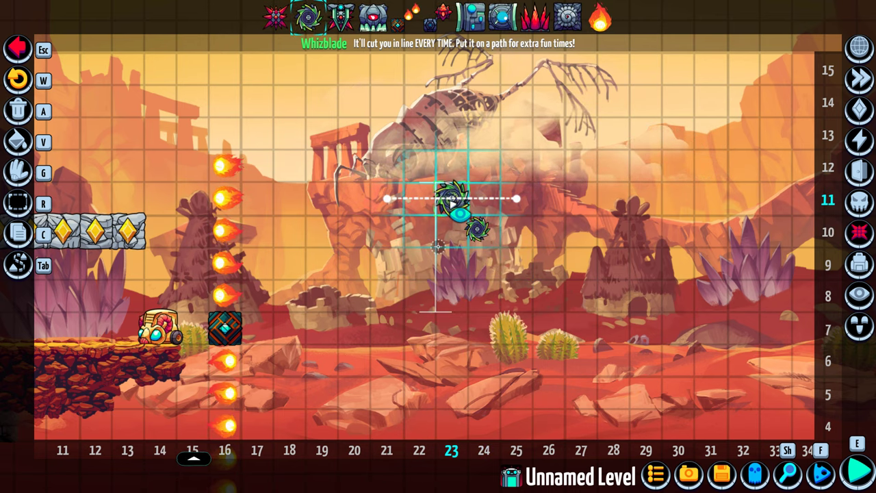
Cycle the Whizblade at column 23, row 11 through its movement types and settle on Circular with a distance of 2.
{"action": "left_click", "coordinate": [452, 200]}
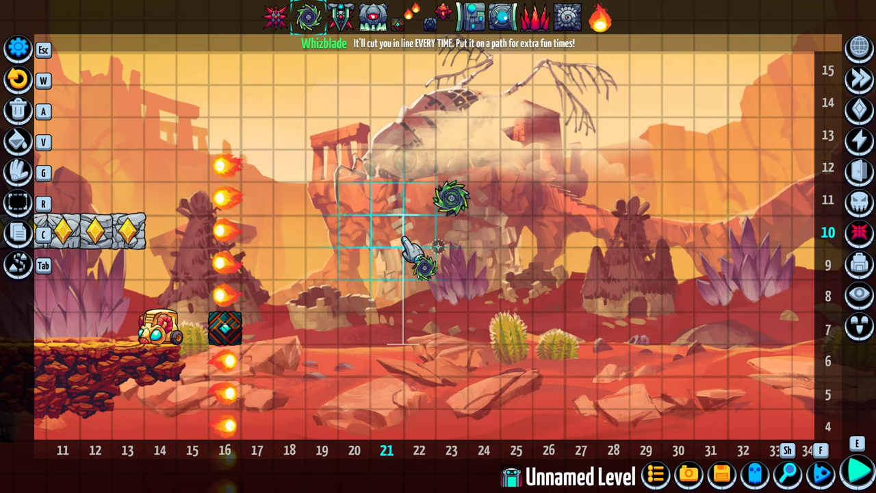
{"action": "left_click", "coordinate": [194, 459]}
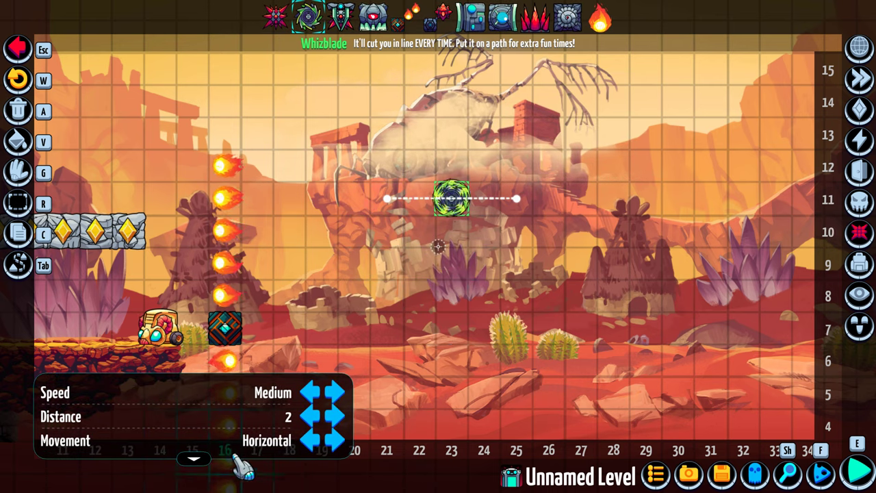
{"action": "left_click", "coordinate": [335, 441]}
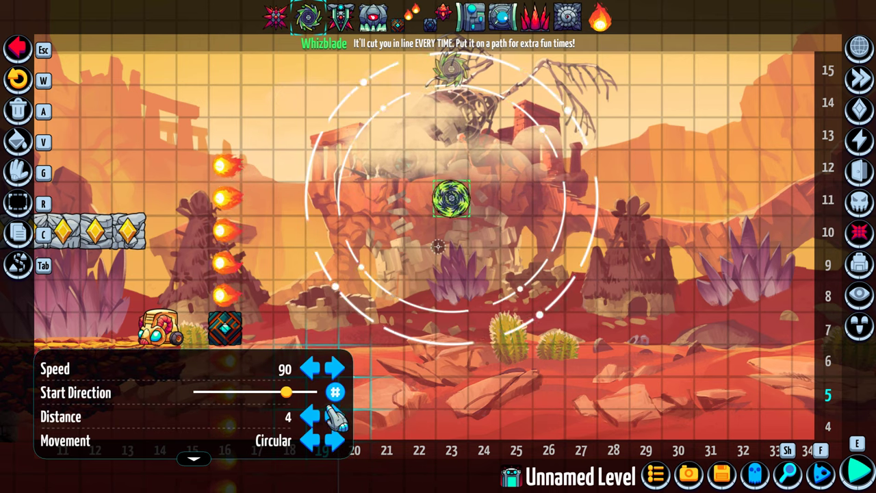
{"action": "left_click", "coordinate": [334, 441]}
{"action": "left_click", "coordinate": [334, 442]}
{"action": "left_click", "coordinate": [334, 441]}
{"action": "left_click", "coordinate": [334, 442]}
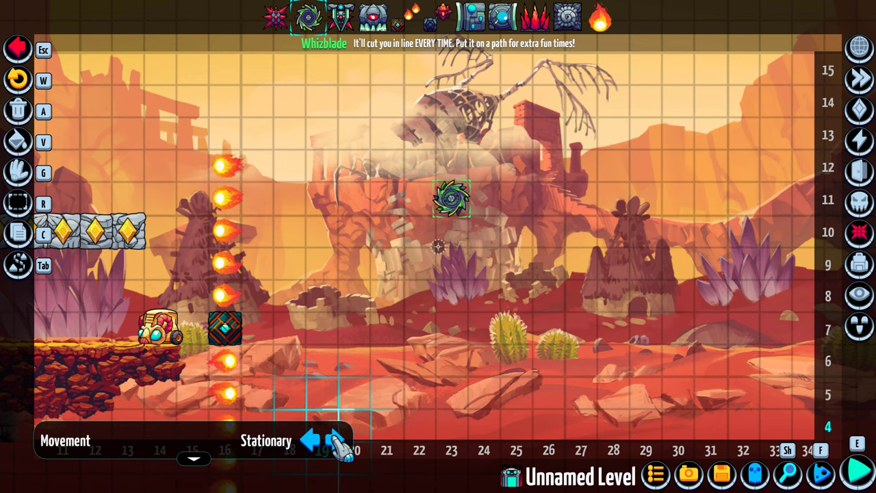
{"action": "left_click", "coordinate": [334, 442]}
{"action": "left_click", "coordinate": [334, 442]}
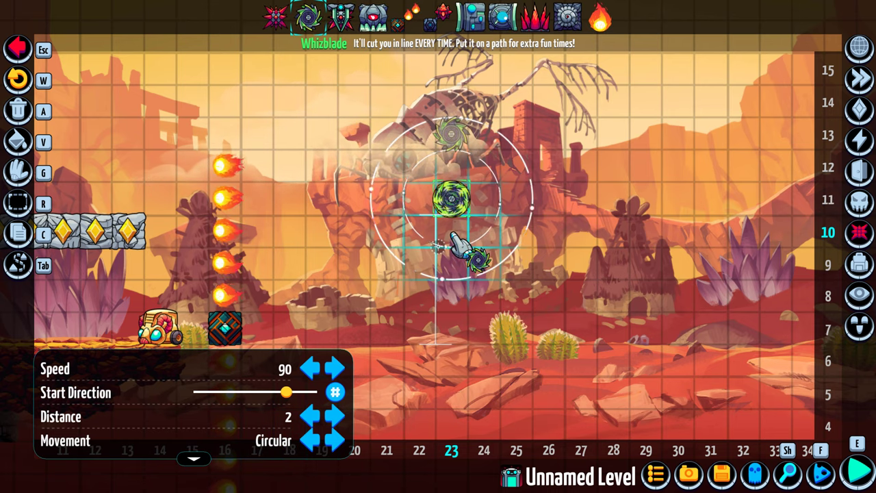
Complete a 2x2 group of small Whizblades at columns 23–24, then place a 2x2 Whizblade at columns 28–29 and a 3x3 one at columns 32–34.
{"action": "left_click", "coordinate": [484, 227]}
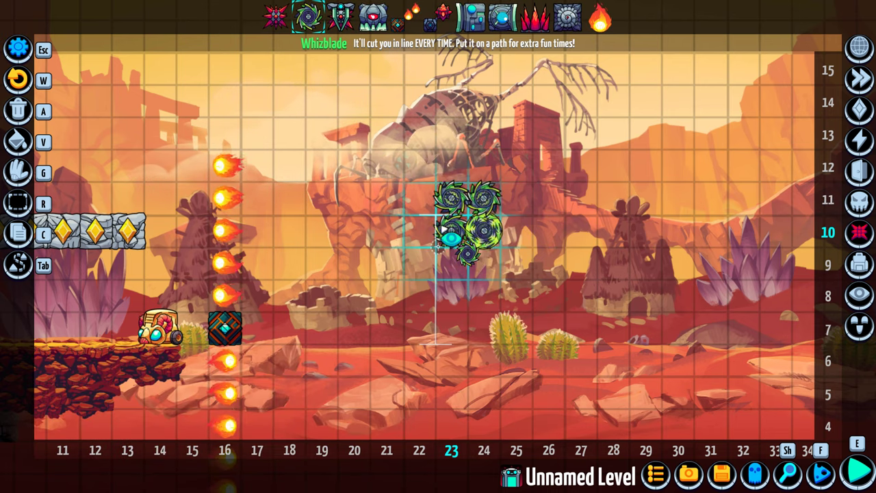
{"action": "key", "text": "Right"}
{"action": "left_click_drag", "start_coordinate": [533, 196], "coordinate": [556, 235]}
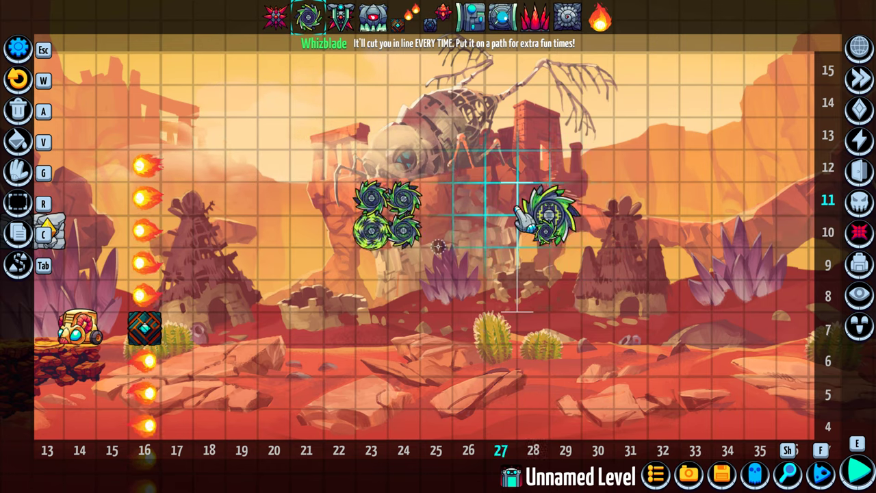
{"action": "key", "text": "Right"}
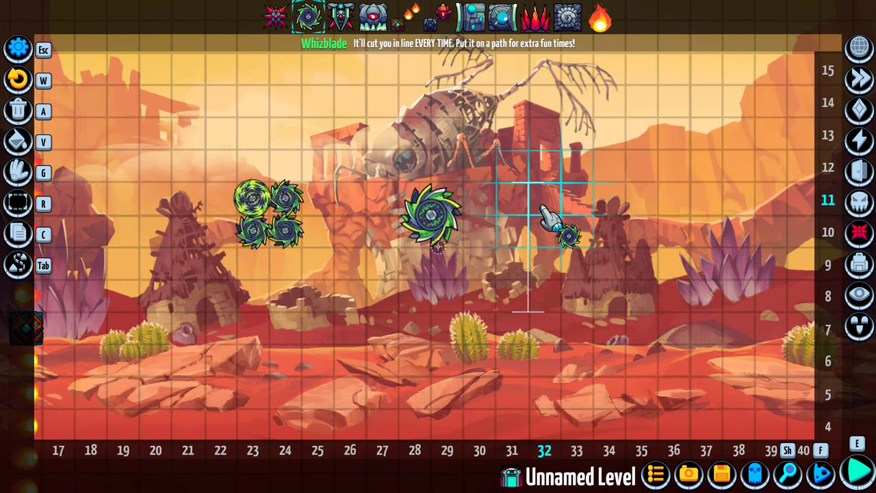
{"action": "mouse_move", "coordinate": [545, 208]}
{"action": "left_mouse_down"}
{"action": "mouse_move", "coordinate": [567, 204]}
{"action": "mouse_move", "coordinate": [604, 228]}
{"action": "mouse_move", "coordinate": [591, 256]}
{"action": "mouse_move", "coordinate": [603, 264]}
{"action": "mouse_move", "coordinate": [545, 261]}
{"action": "mouse_move", "coordinate": [543, 233]}
{"action": "left_mouse_up"}
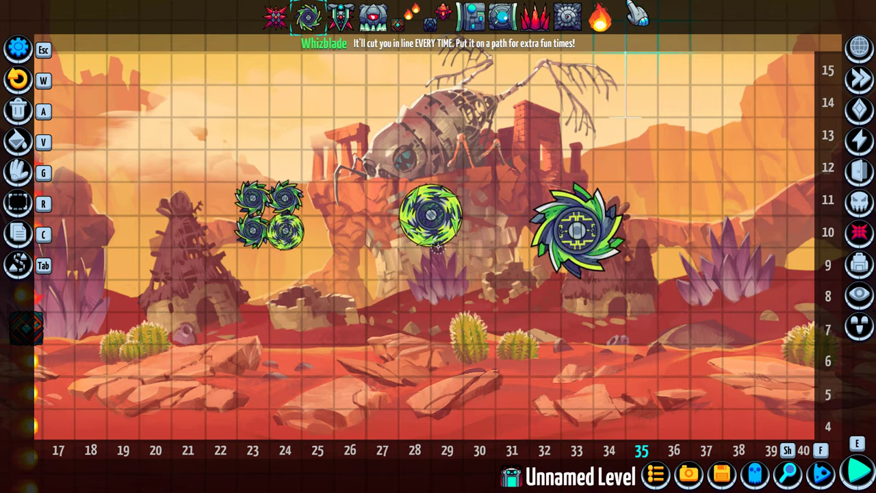
Place a 3x3 Fireball hazard at columns 37–39, rows 9–11, and set its movement distance to 1.
{"action": "left_click", "coordinate": [603, 21]}
{"action": "left_click_drag", "start_coordinate": [740, 197], "coordinate": [655, 195]}
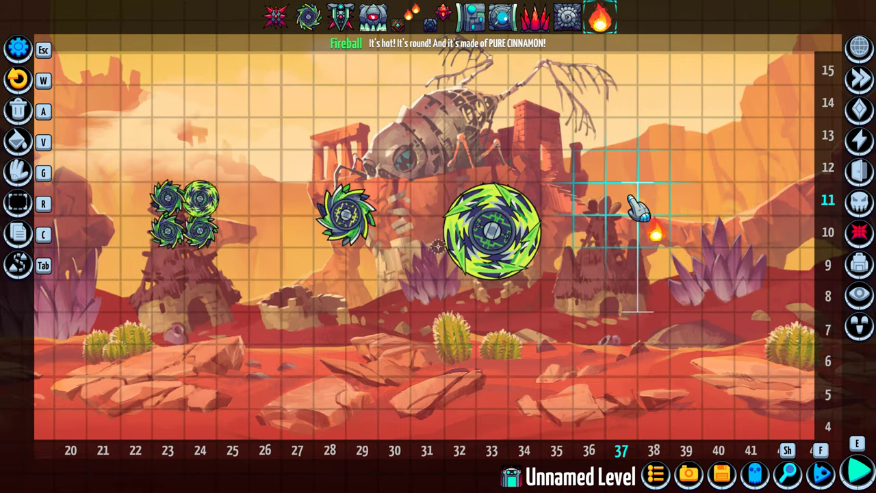
{"action": "left_click", "coordinate": [627, 198]}
{"action": "left_click", "coordinate": [646, 230]}
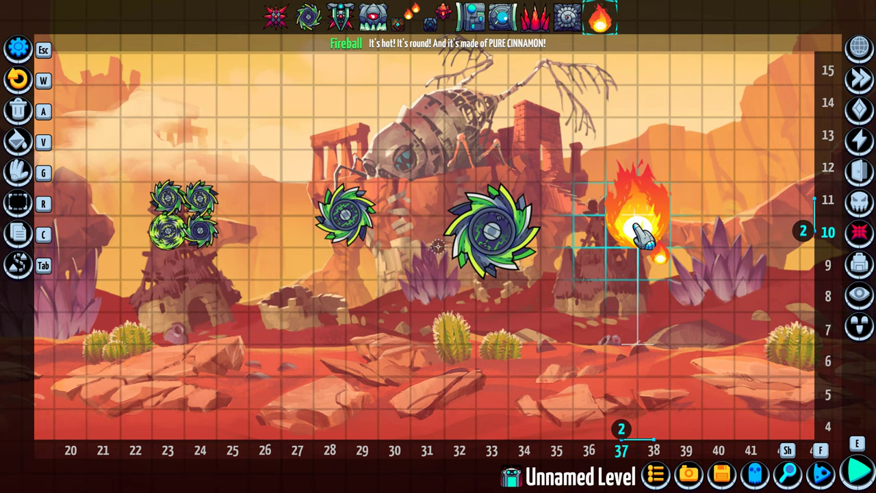
{"action": "left_click_drag", "start_coordinate": [677, 209], "coordinate": [625, 259]}
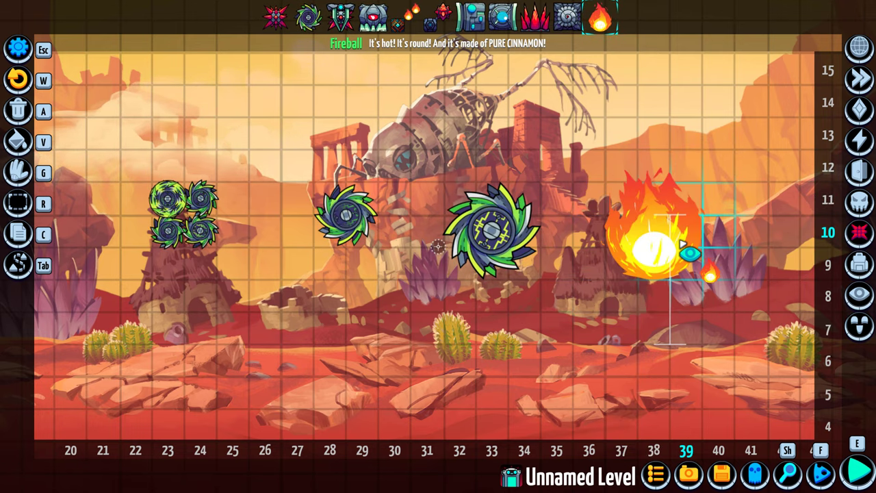
{"action": "left_click", "coordinate": [674, 252]}
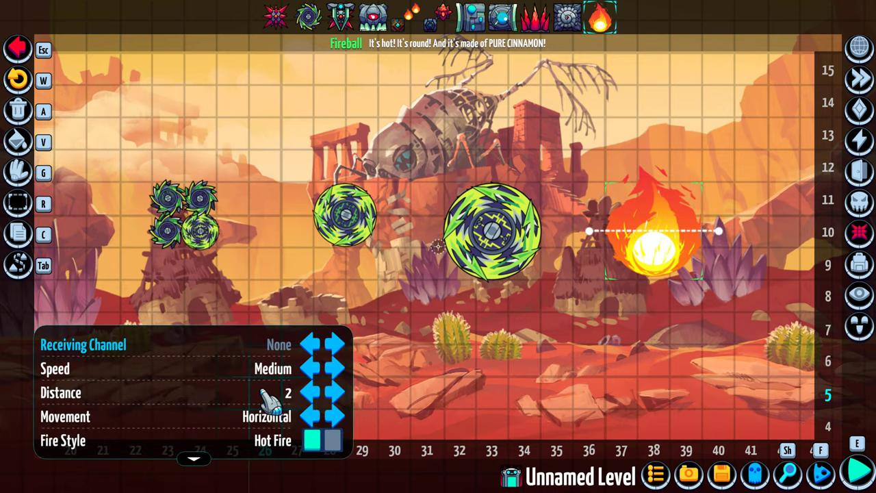
{"action": "left_click", "coordinate": [316, 439]}
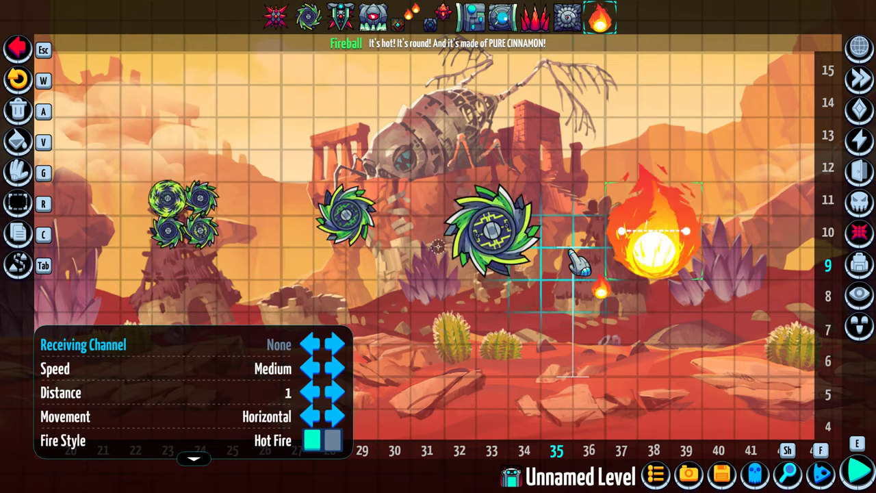
Fill columns 34–36, rows 14–16 with nine Spike Traps and open the settings of the one at column 34, row 16.
{"action": "key", "text": "Up"}
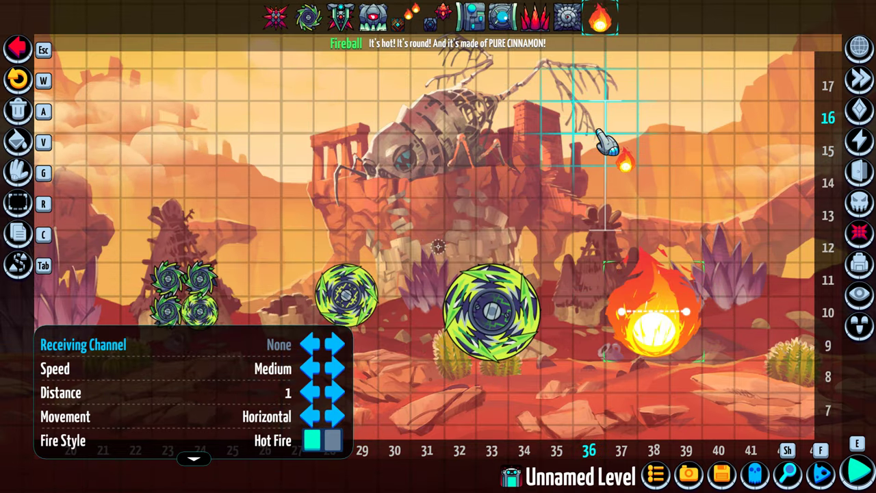
{"action": "left_click", "coordinate": [535, 21]}
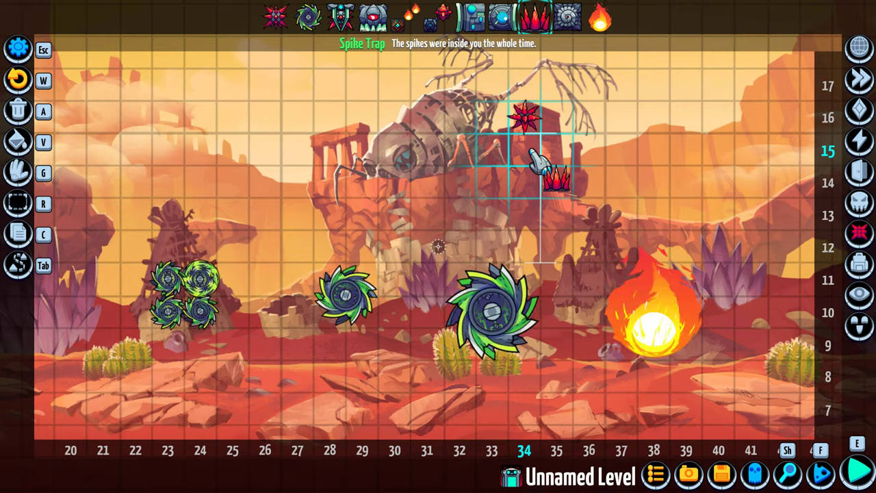
{"action": "left_click", "coordinate": [531, 151]}
{"action": "left_click", "coordinate": [550, 152]}
{"action": "left_click", "coordinate": [554, 121]}
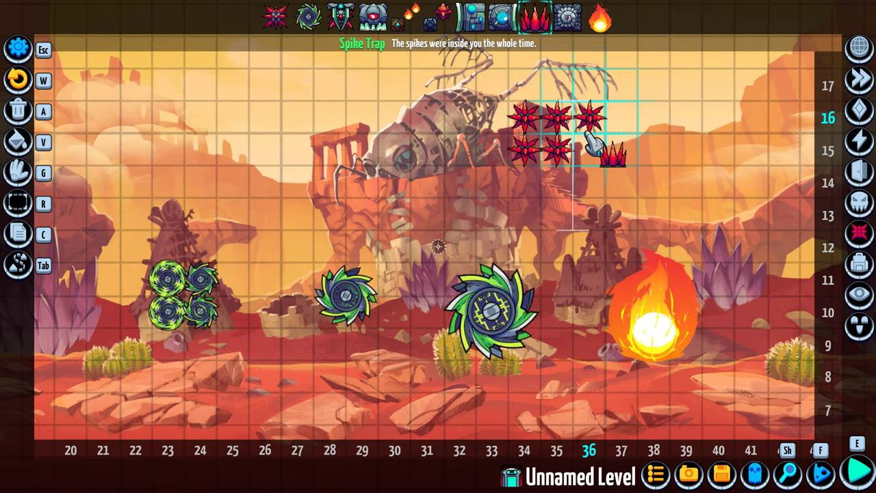
{"action": "mouse_move", "coordinate": [587, 133]}
{"action": "left_mouse_down"}
{"action": "mouse_move", "coordinate": [571, 186]}
{"action": "mouse_move", "coordinate": [519, 183]}
{"action": "left_mouse_up"}
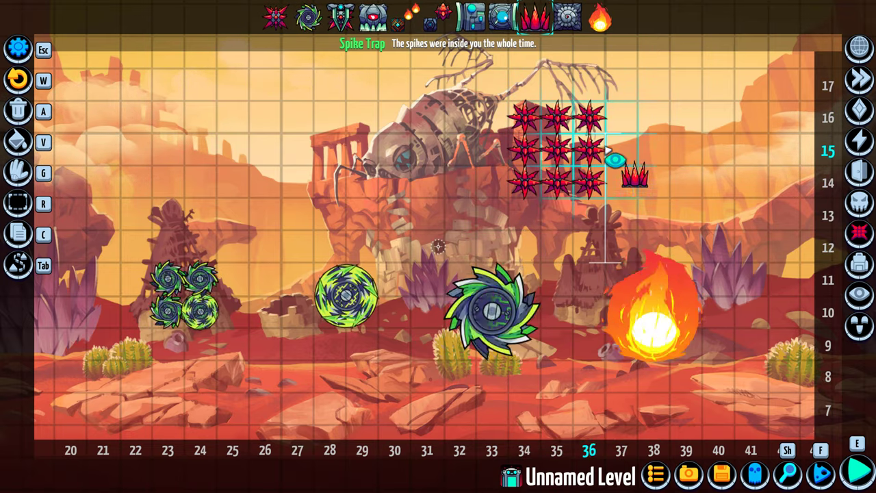
{"action": "left_click", "coordinate": [524, 117]}
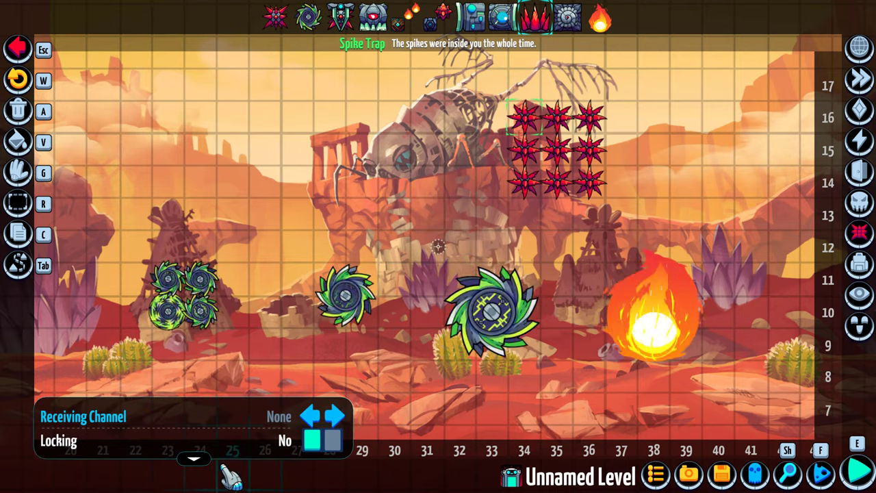
{"action": "left_click", "coordinate": [321, 440]}
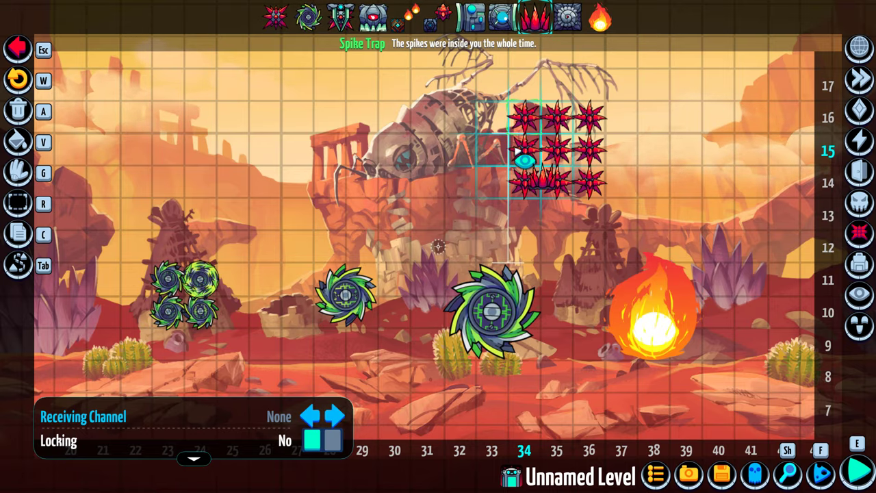
Place a 3x3 Spike Block hazard at columns 28–30, rows 14–16.
{"action": "left_click", "coordinate": [575, 24]}
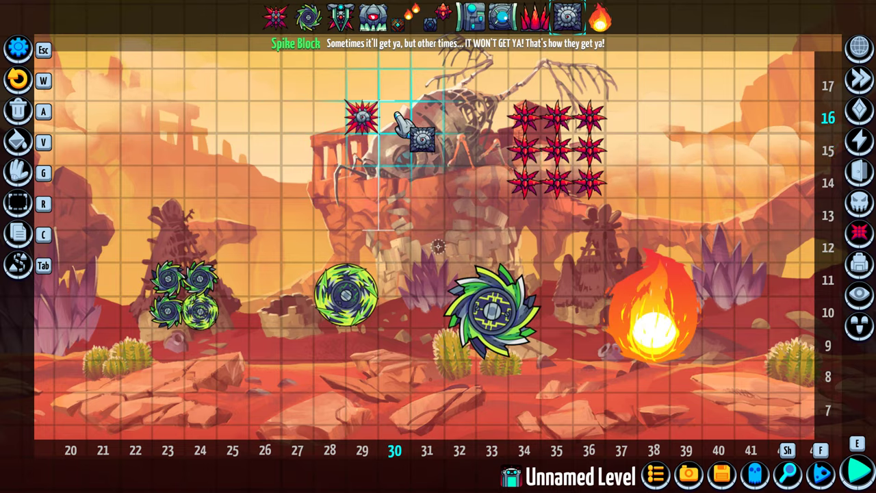
{"action": "left_click_drag", "start_coordinate": [398, 118], "coordinate": [369, 143]}
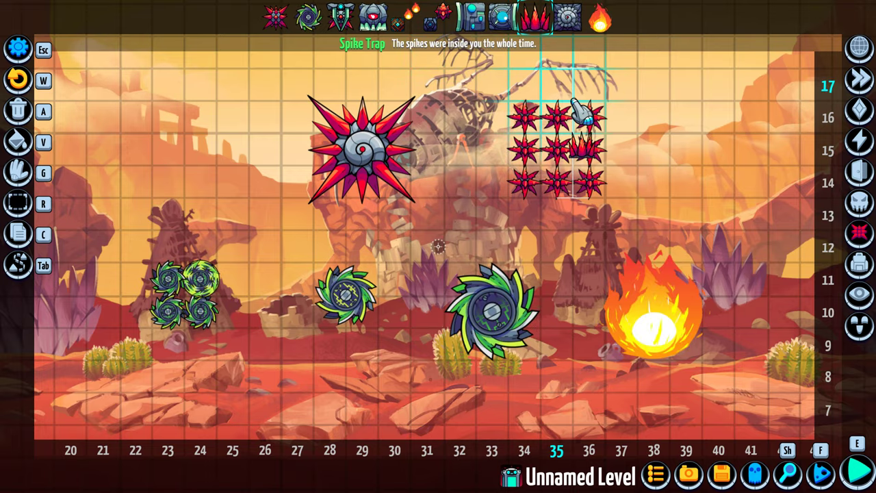
Place a Lookannon hazard at column 42, row 10, and confirm a cooldown of 2 in its settings.
{"action": "left_click", "coordinate": [500, 16]}
{"action": "key", "text": "Down"}
{"action": "key", "text": "Right"}
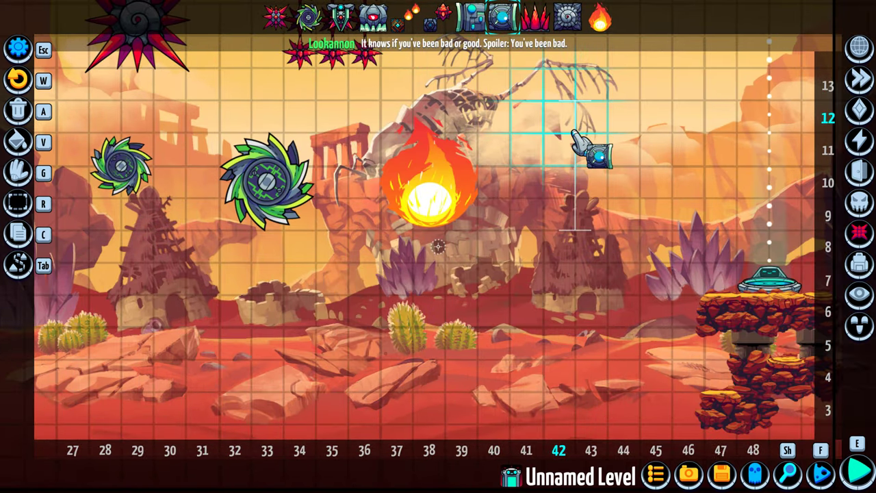
{"action": "left_click", "coordinate": [559, 174]}
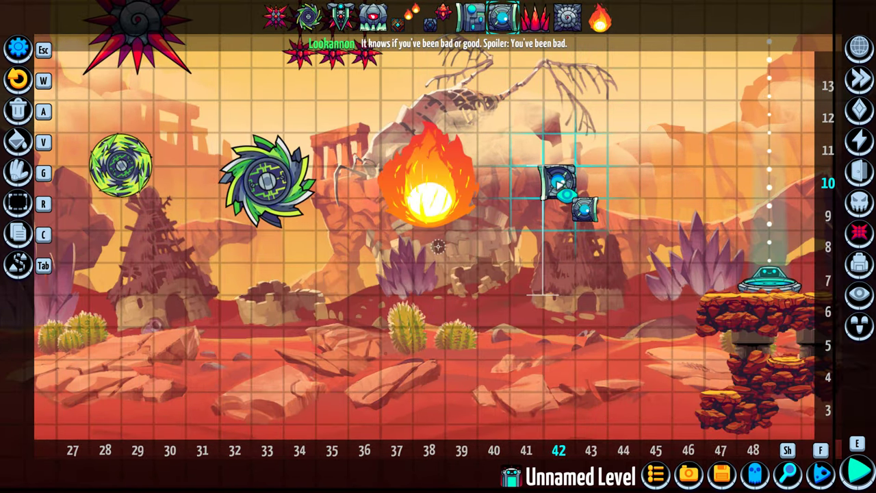
{"action": "left_click", "coordinate": [564, 191]}
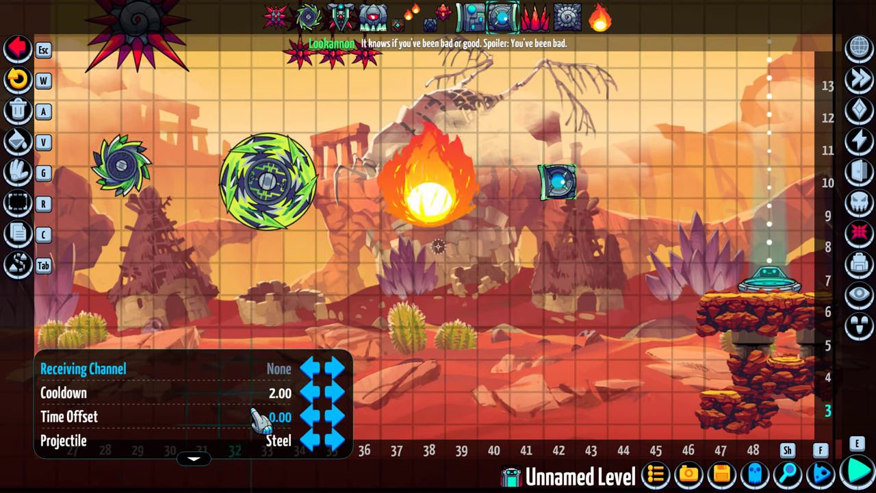
{"action": "left_click", "coordinate": [286, 395]}
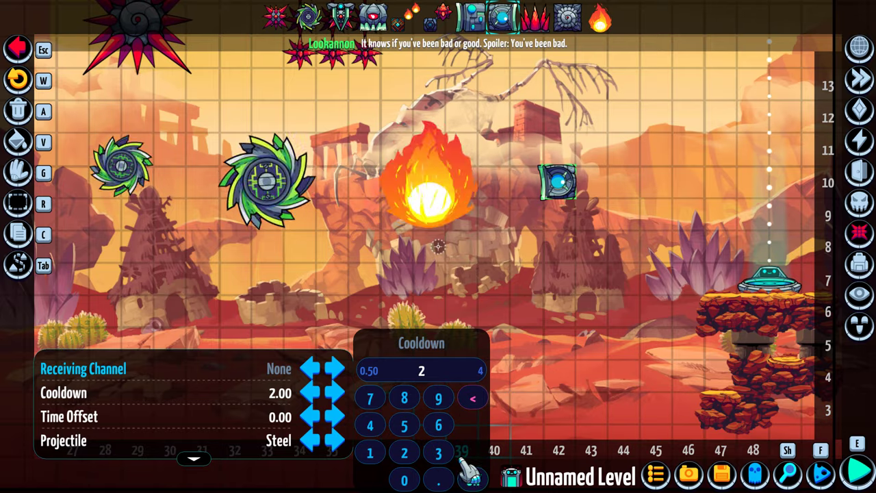
{"action": "left_click", "coordinate": [472, 478]}
Place the blue hook-shaped power-up at column 5, row 8, near the level's starting point.
{"action": "key", "text": "Right"}
{"action": "key", "text": "Up"}
{"action": "key", "text": "Left"}
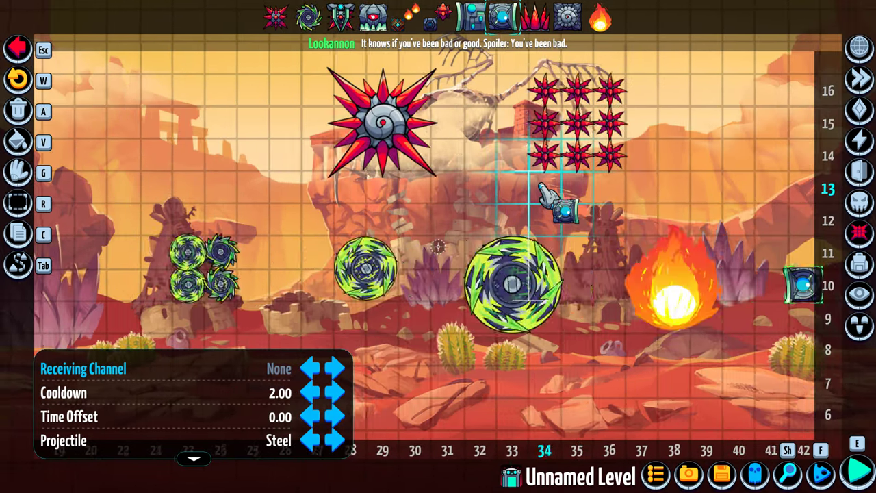
{"action": "key", "text": "Down"}
{"action": "key", "text": "Up"}
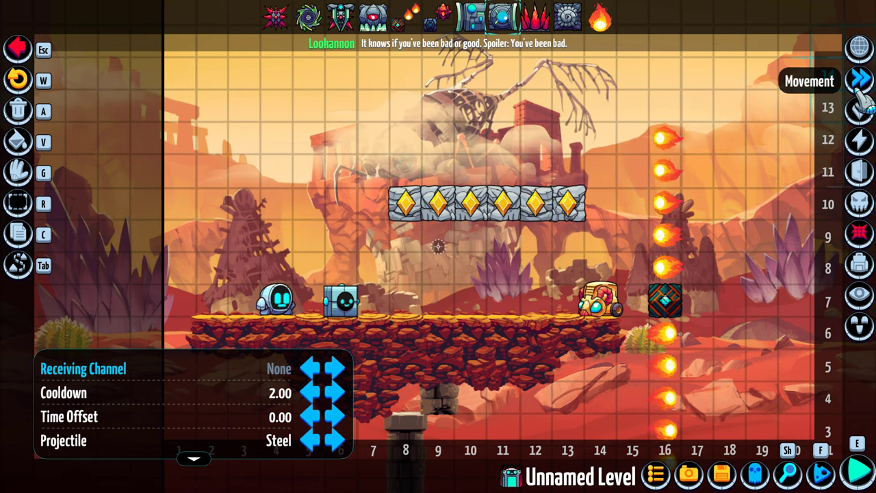
{"action": "left_click", "coordinate": [862, 112]}
{"action": "key", "text": "Left"}
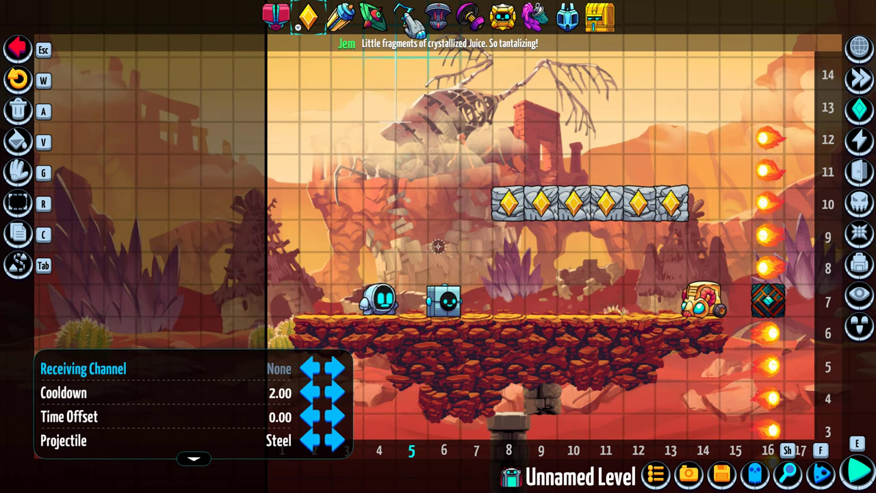
{"action": "left_click", "coordinate": [411, 19]}
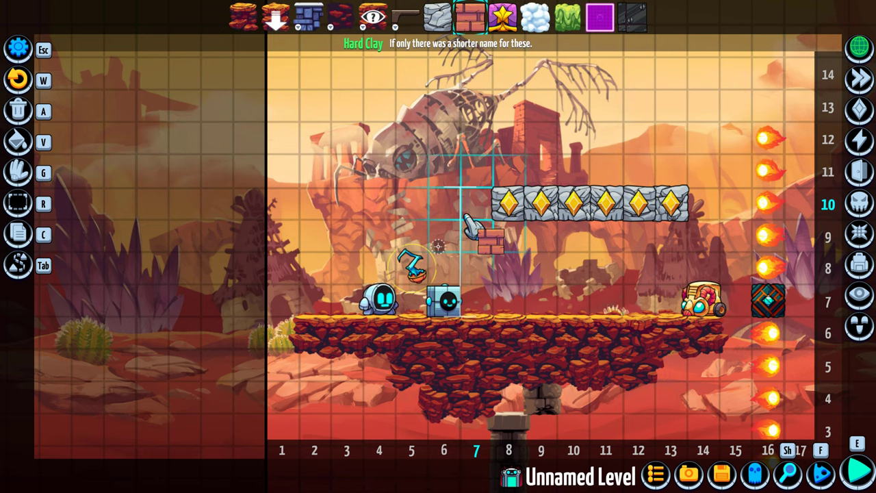
Build a two-block-wide Hard Clay wall at columns 7–8 from row 7 up to row 13.
{"action": "mouse_move", "coordinate": [476, 140]}
{"action": "left_mouse_down"}
{"action": "mouse_move", "coordinate": [472, 270]}
{"action": "mouse_move", "coordinate": [512, 296]}
{"action": "mouse_move", "coordinate": [515, 154]}
{"action": "left_mouse_up"}
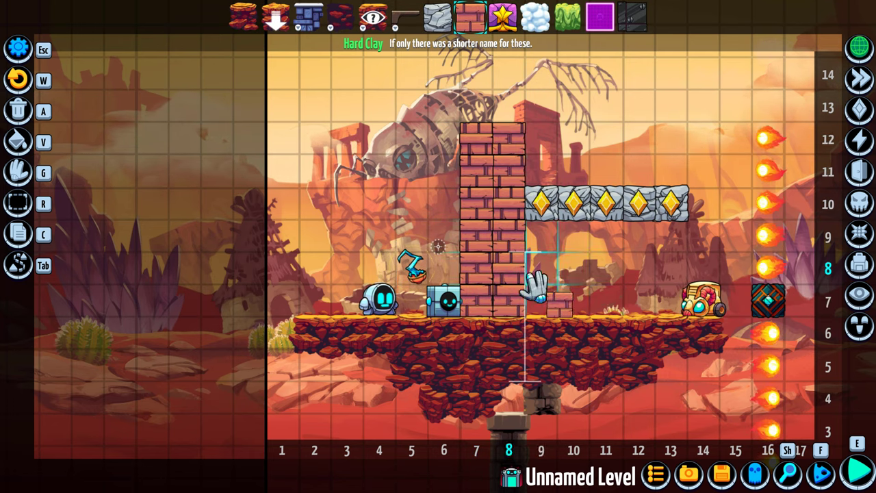
{"action": "left_click", "coordinate": [478, 106]}
{"action": "left_click", "coordinate": [511, 107]}
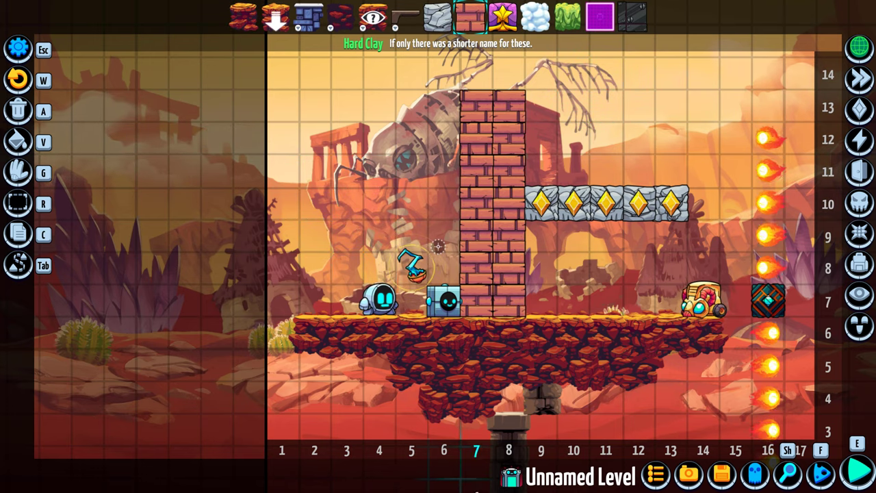
Playtest the level and jump to collect the blue hook-shaped power-up beside the starting point.
{"action": "left_click", "coordinate": [856, 472]}
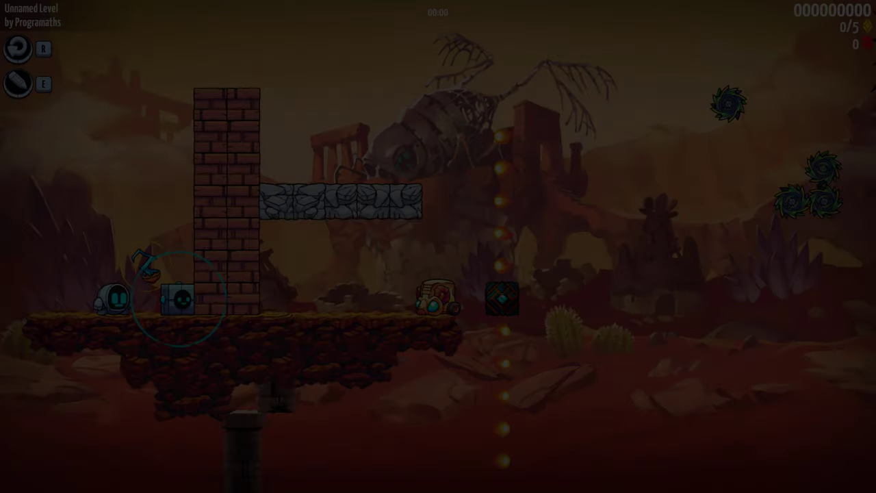
{"action": "key", "text": "Left"}
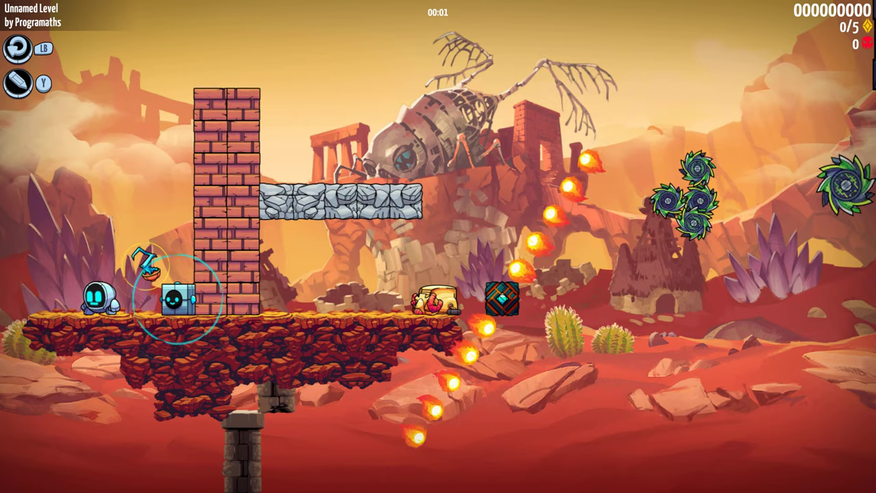
{"action": "key", "text": "space"}
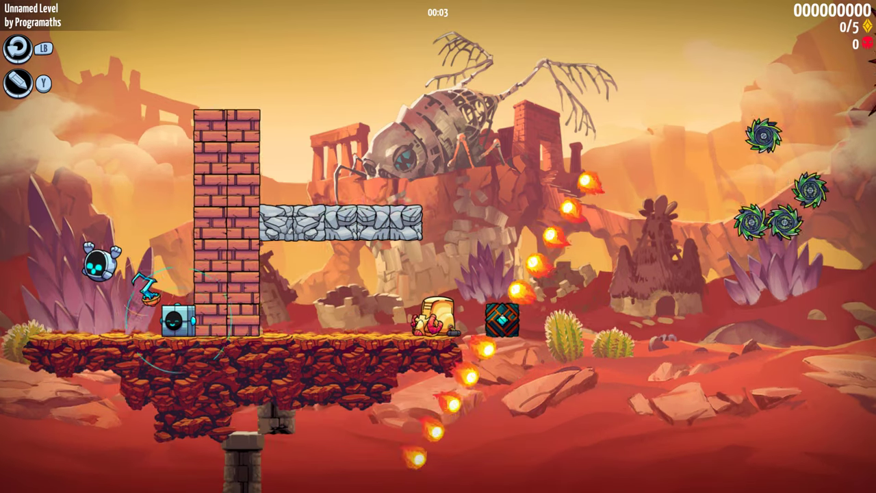
{"action": "key", "text": "space"}
{"action": "key", "text": "Right"}
{"action": "key", "text": "space"}
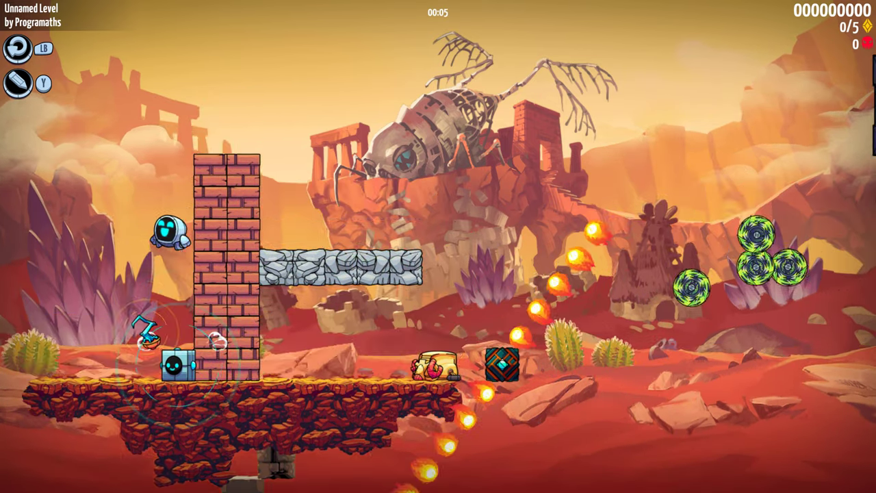
{"action": "key", "text": "Left"}
{"action": "key", "text": "Right"}
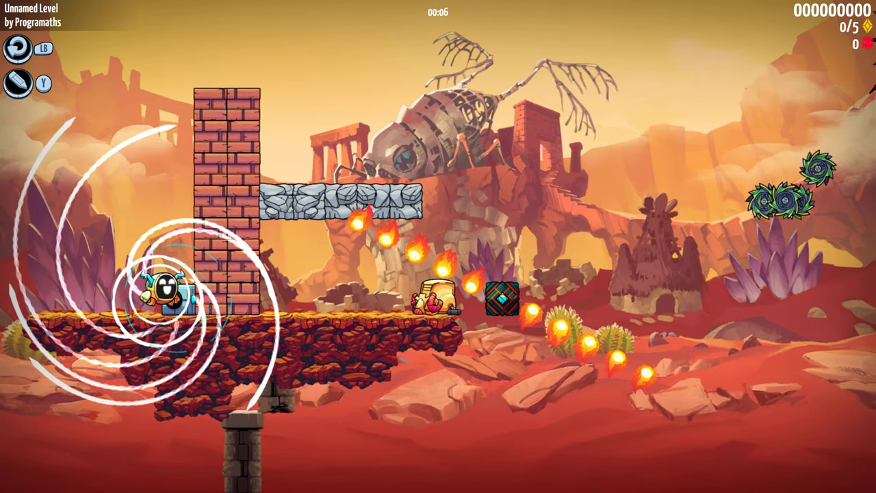
{"action": "key", "text": "space"}
{"action": "key", "text": "Left"}
{"action": "key", "text": "Right"}
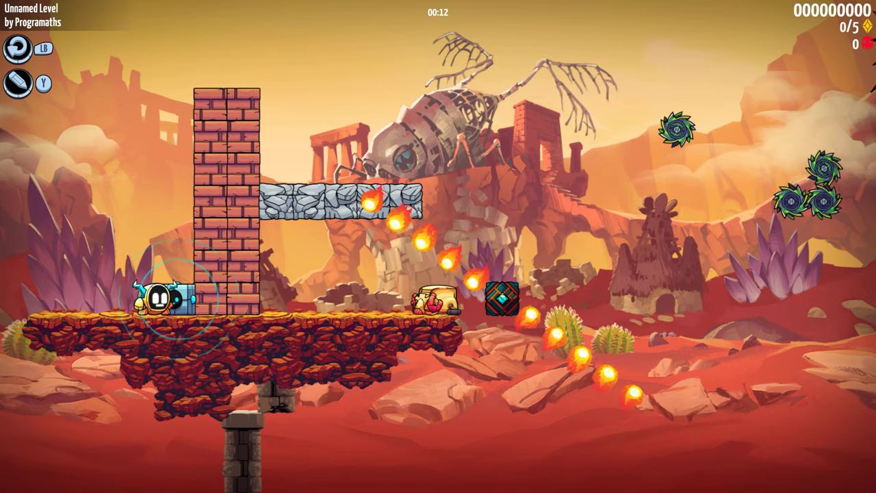
Test the hook power-up by running and jumping beside the Hard Clay wall and crossing beyond it towards the Whizblades.
{"action": "key", "text": "x"}
{"action": "key", "text": "Left"}
{"action": "key", "text": "x"}
{"action": "key", "text": "Right"}
{"action": "key", "text": "space"}
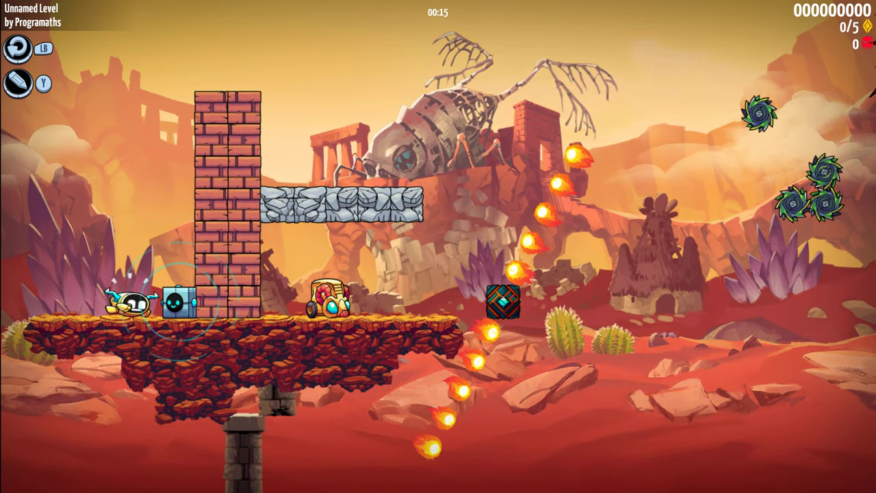
{"action": "key", "text": "Right"}
{"action": "key", "text": "space"}
{"action": "key", "text": "x"}
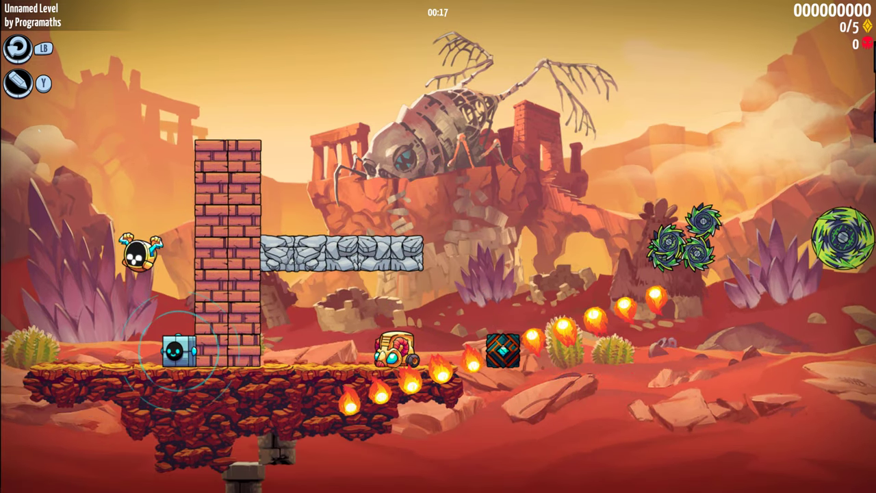
{"action": "key", "text": "Right"}
{"action": "key", "text": "space"}
{"action": "key", "text": "x"}
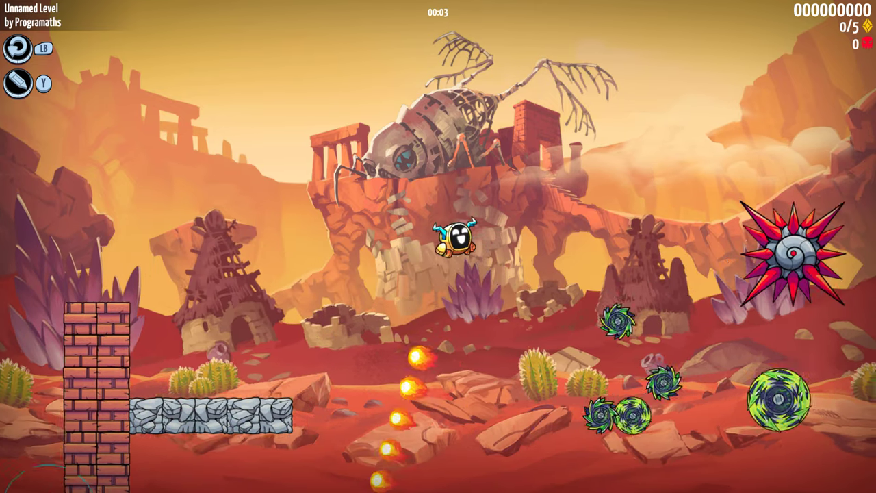
End the playtest, return to editing the level and examine the character's ghost trail above the Whizblades.
{"action": "key", "text": "Escape"}
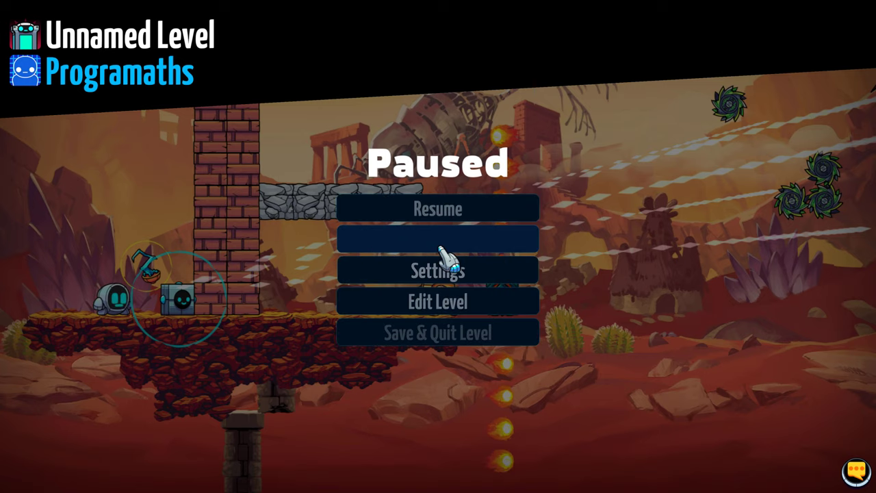
{"action": "left_click", "coordinate": [442, 317]}
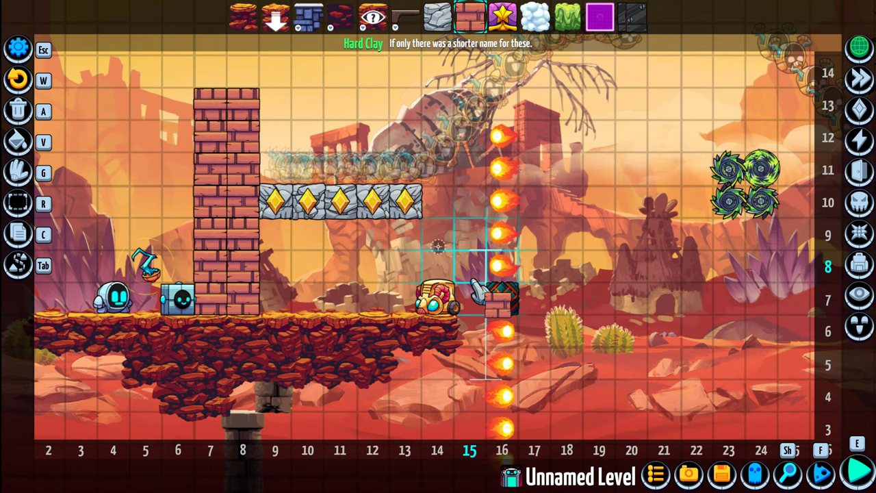
{"action": "key", "text": "Right"}
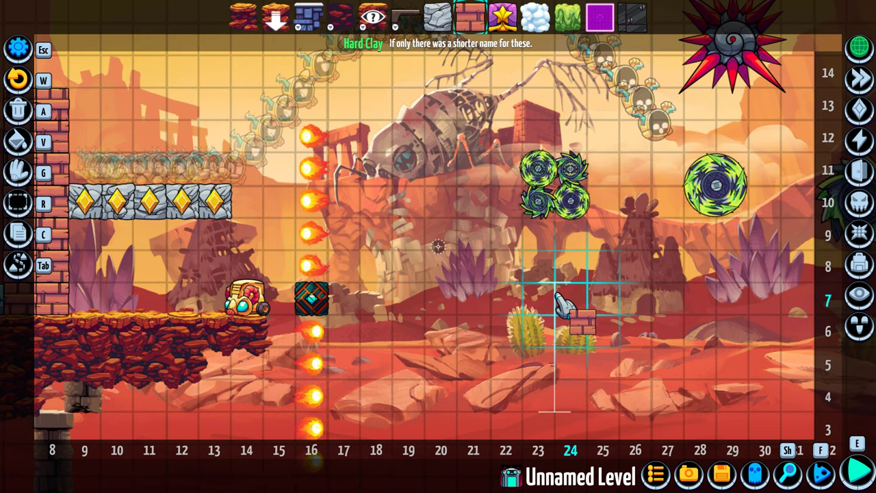
{"action": "key", "text": "Up"}
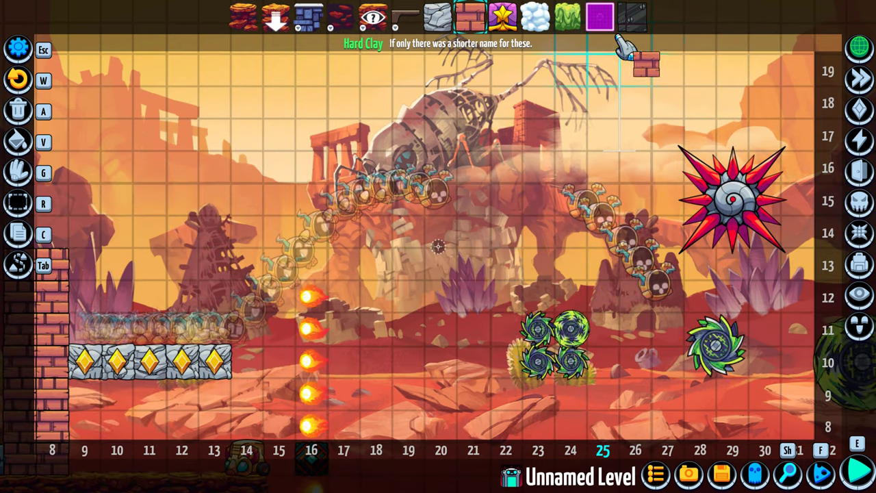
{"action": "key", "text": "Down"}
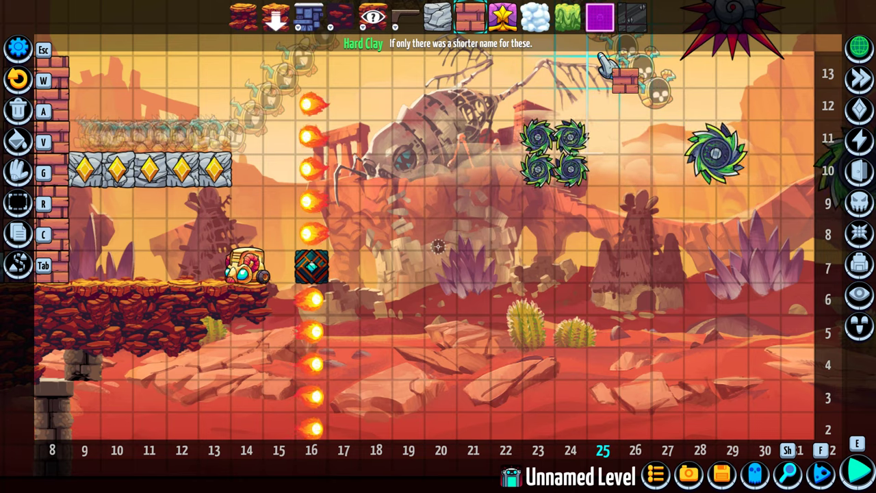
{"action": "left_click", "coordinate": [538, 113]}
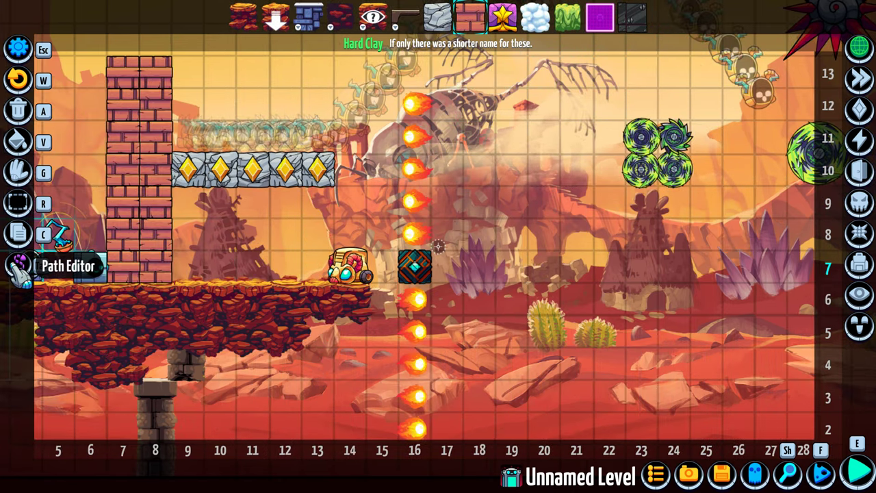
Create a new path starting at column 18, row 6, with its first node at column 21, row 6.
{"action": "left_click", "coordinate": [21, 265]}
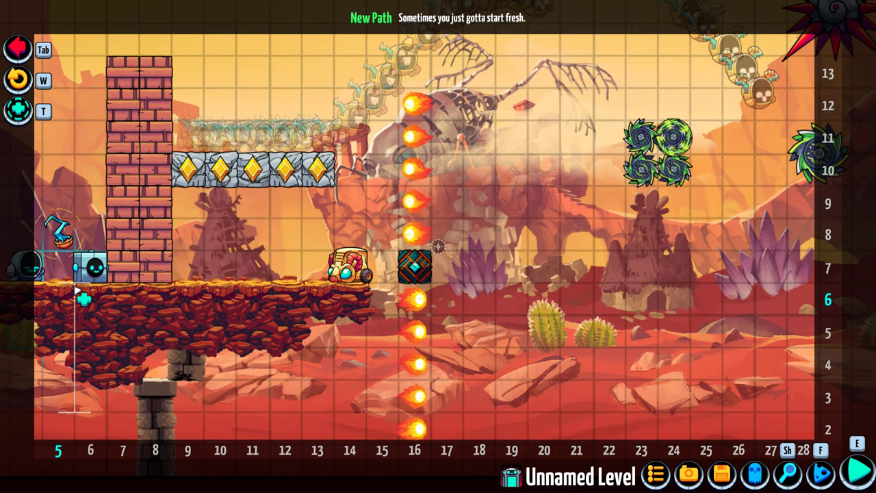
{"action": "key", "text": "Left"}
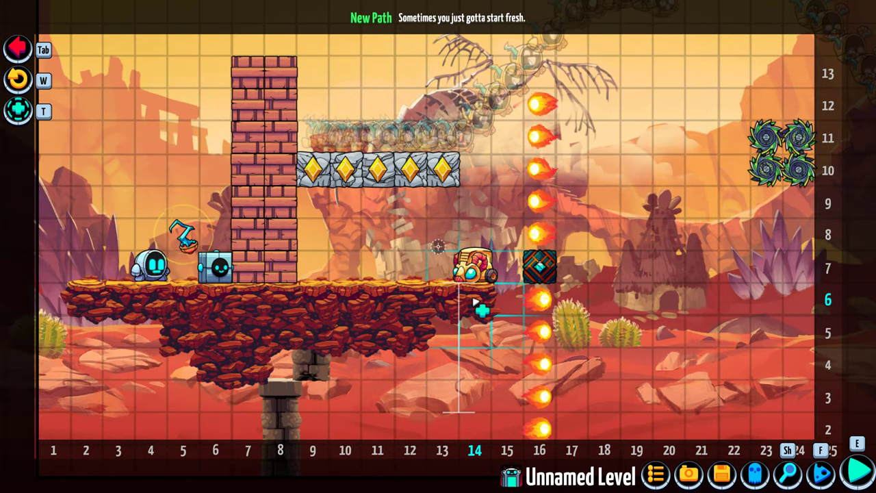
{"action": "key", "text": "Up"}
{"action": "key", "text": "Down"}
{"action": "key", "text": "Right"}
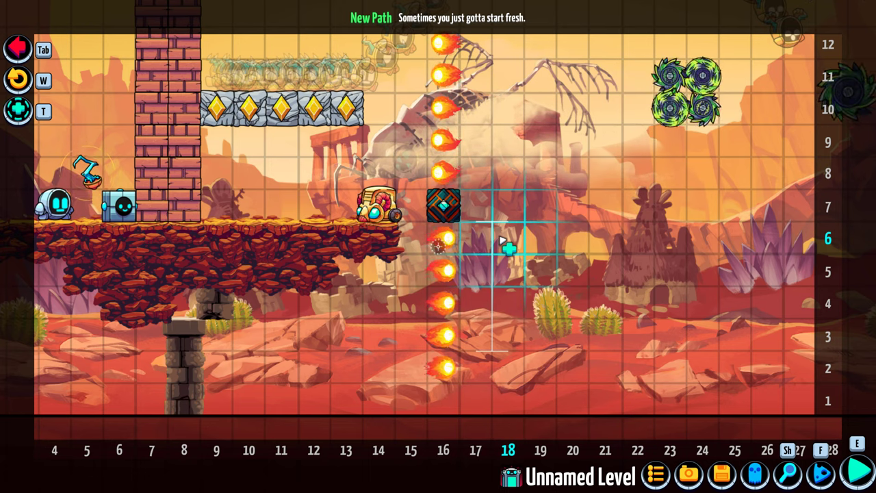
{"action": "left_click", "coordinate": [508, 239]}
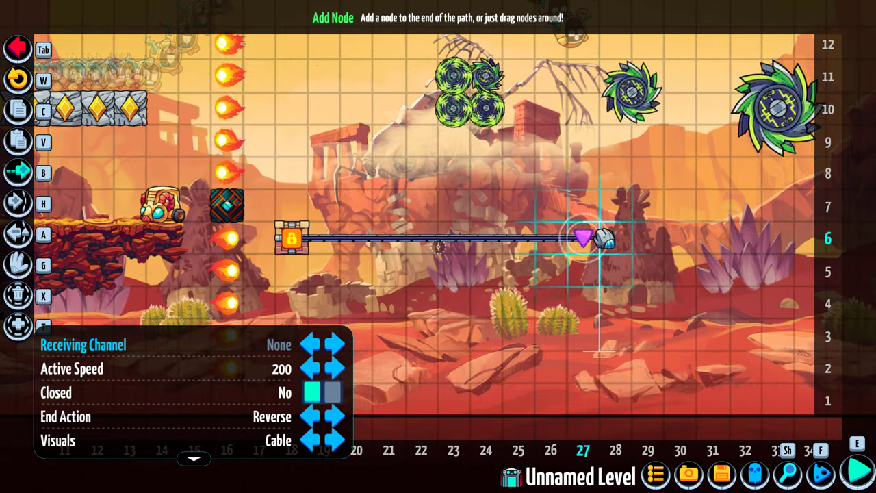
{"action": "left_click_drag", "start_coordinate": [586, 238], "coordinate": [424, 234]}
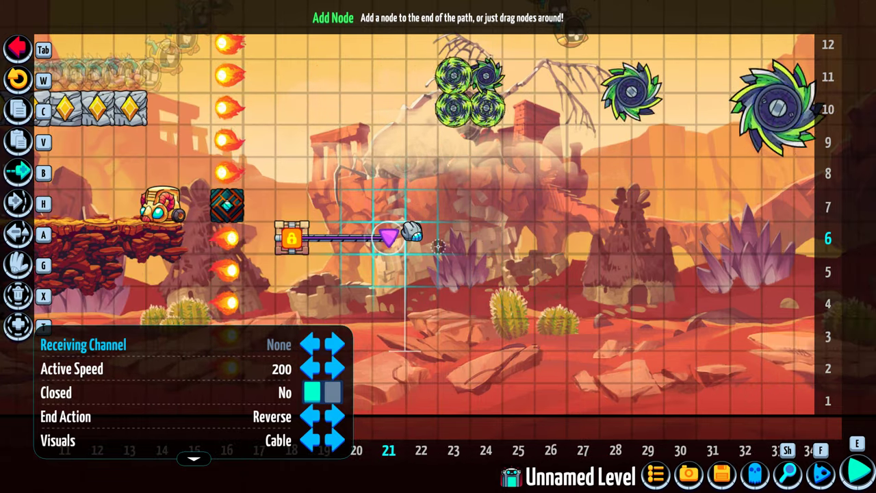
Route the path around the four small Whizblades with nodes at column 21, row 12, column 26, row 12, and column 26, row 6.
{"action": "left_click", "coordinate": [385, 108]}
{"action": "key", "text": "Up"}
{"action": "key", "text": "Down"}
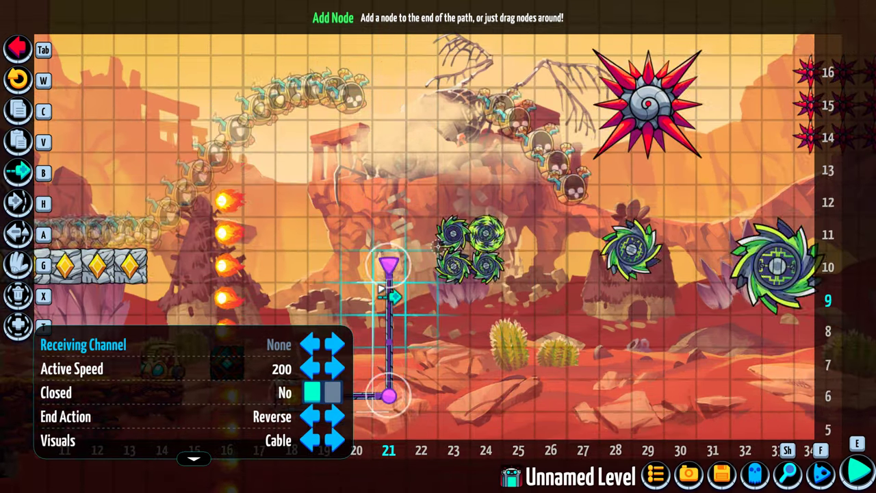
{"action": "key", "text": "Down"}
{"action": "key", "text": "Down"}
{"action": "left_click_drag", "start_coordinate": [388, 189], "coordinate": [385, 164]}
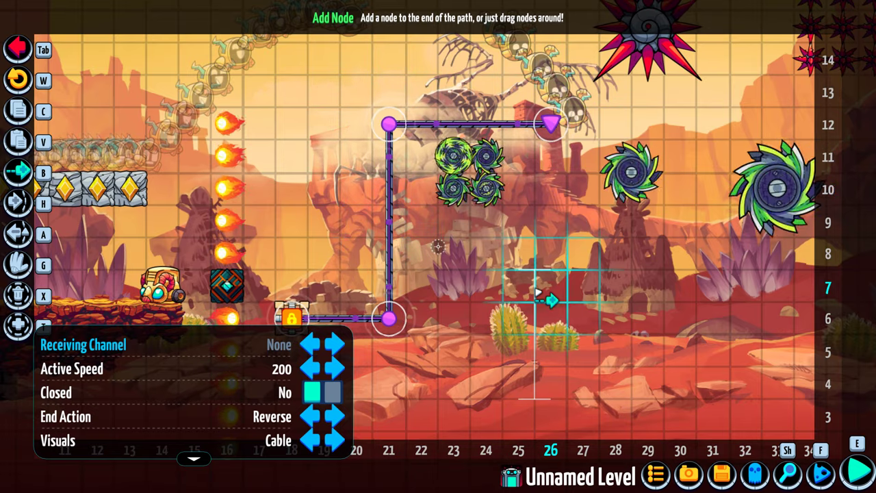
{"action": "left_click", "coordinate": [553, 318]}
Extend the path with nodes at column 34, row 6, column 38, row 3, column 41, row 3, and column 45, row 6.
{"action": "key", "text": "Right"}
{"action": "key", "text": "Right"}
{"action": "key", "text": "Right"}
{"action": "key", "text": "Right"}
{"action": "key", "text": "Right"}
{"action": "key", "text": "Right"}
{"action": "key", "text": "Right"}
{"action": "key", "text": "Right"}
{"action": "key", "text": "Right"}
{"action": "key", "text": "Right"}
{"action": "key", "text": "Right"}
{"action": "key", "text": "Right"}
{"action": "key", "text": "Right"}
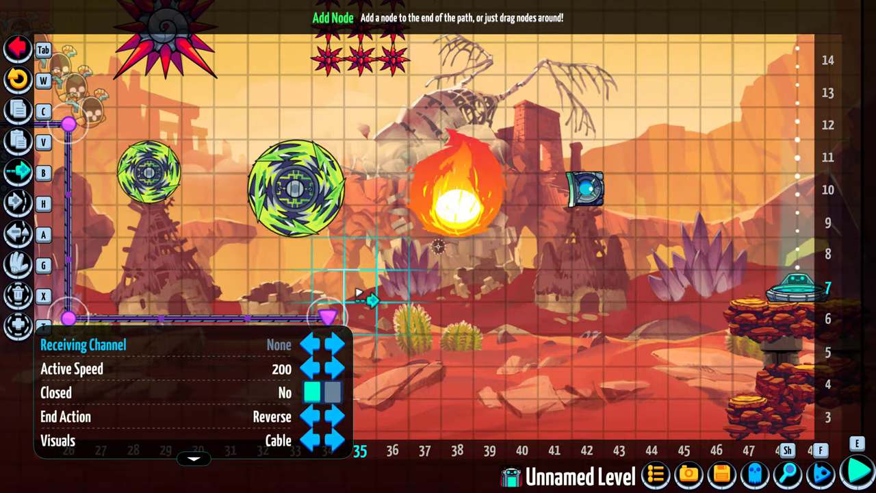
{"action": "key", "text": "Down"}
{"action": "key", "text": "Down"}
{"action": "key", "text": "Down"}
{"action": "left_click", "coordinate": [457, 333]}
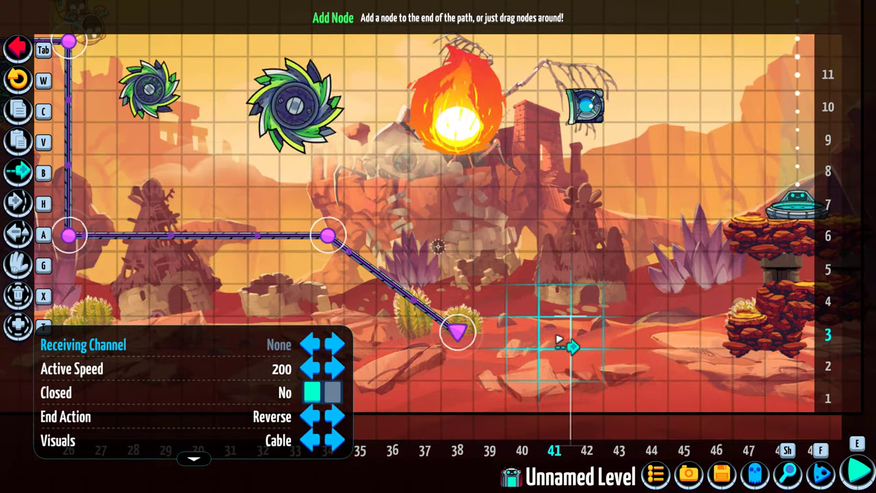
{"action": "left_click", "coordinate": [555, 334]}
{"action": "left_click", "coordinate": [685, 236]}
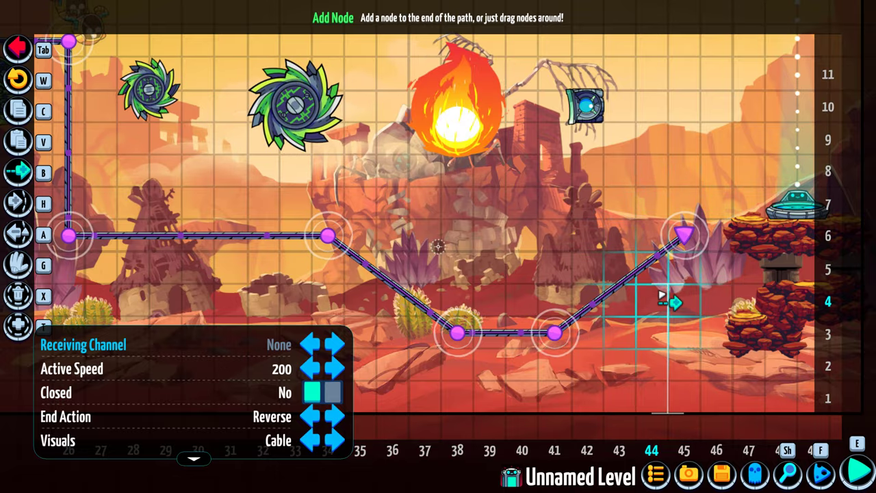
Change the path's visuals to Alien Webbing.
{"action": "key", "text": "Left"}
{"action": "key", "text": "Left"}
{"action": "key", "text": "Left"}
{"action": "key", "text": "Left"}
{"action": "key", "text": "Left"}
{"action": "key", "text": "Left"}
{"action": "key", "text": "Left"}
{"action": "key", "text": "Left"}
{"action": "key", "text": "Left"}
{"action": "key", "text": "Left"}
{"action": "key", "text": "Left"}
{"action": "key", "text": "Left"}
{"action": "key", "text": "Left"}
{"action": "key", "text": "Left"}
{"action": "key", "text": "Left"}
{"action": "key", "text": "Up"}
{"action": "key", "text": "Up"}
{"action": "key", "text": "Up"}
{"action": "key", "text": "Up"}
{"action": "key", "text": "Up"}
{"action": "key", "text": "Down"}
{"action": "key", "text": "Down"}
{"action": "key", "text": "Down"}
{"action": "key", "text": "Down"}
{"action": "key", "text": "Down"}
{"action": "key", "text": "Down"}
{"action": "key", "text": "Left"}
{"action": "key", "text": "Left"}
{"action": "key", "text": "Left"}
{"action": "key", "text": "Left"}
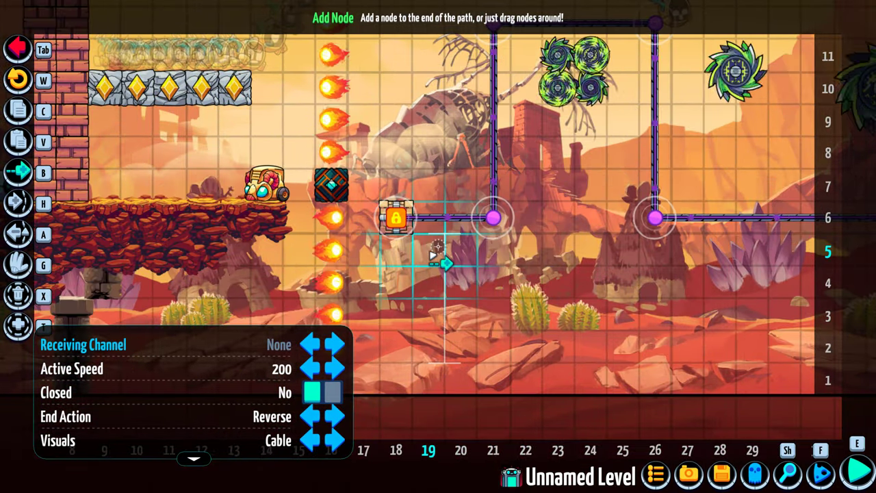
{"action": "key", "text": "Right"}
{"action": "key", "text": "Right"}
{"action": "key", "text": "Right"}
{"action": "key", "text": "Up"}
{"action": "key", "text": "Up"}
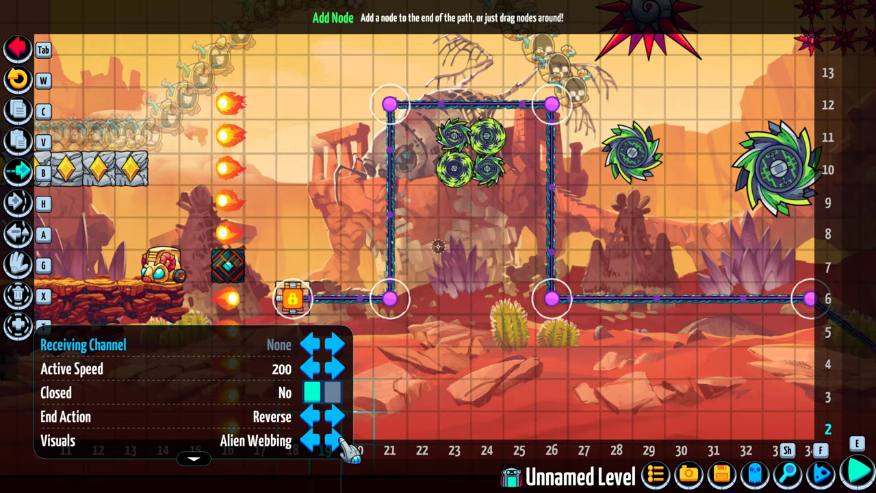
{"action": "key", "text": "Down"}
{"action": "key", "text": "Up"}
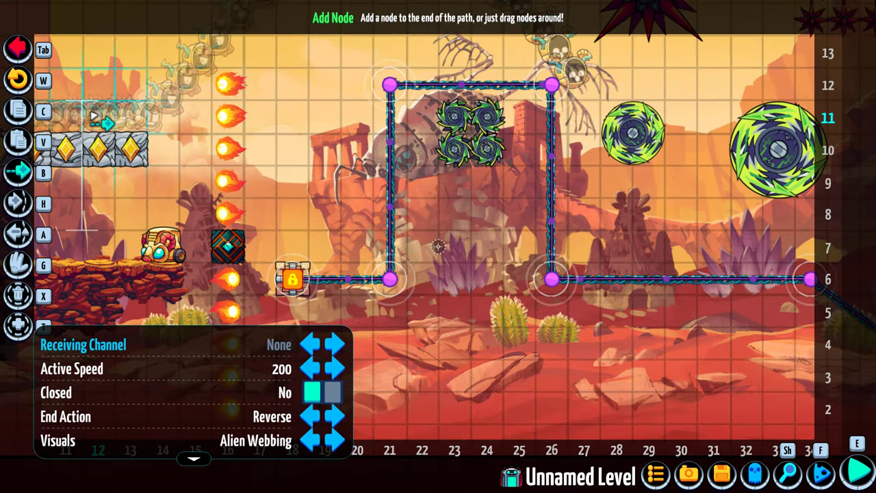
Leave path editing and run a brief playtest to view the path in the level.
{"action": "left_click", "coordinate": [18, 47]}
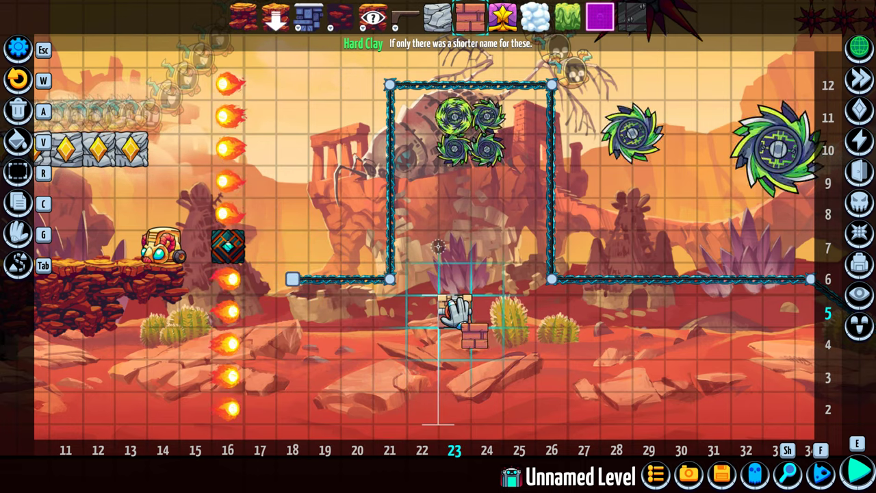
{"action": "key", "text": "e"}
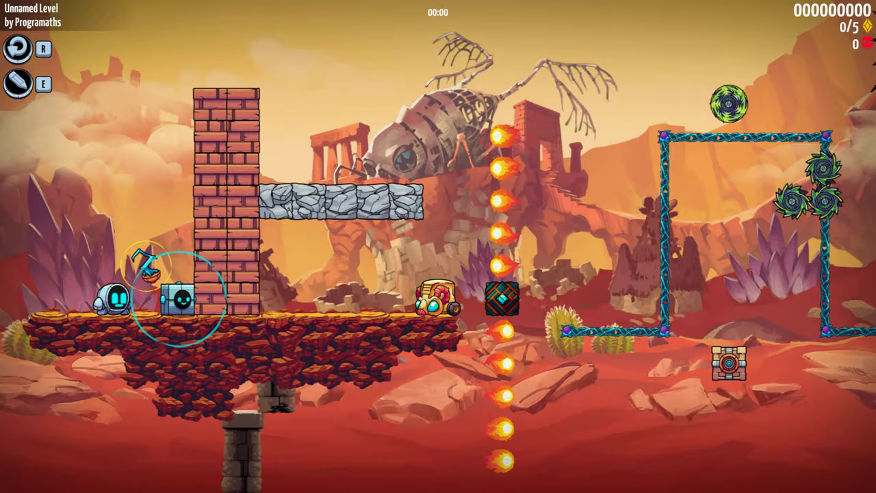
{"action": "key", "text": "e"}
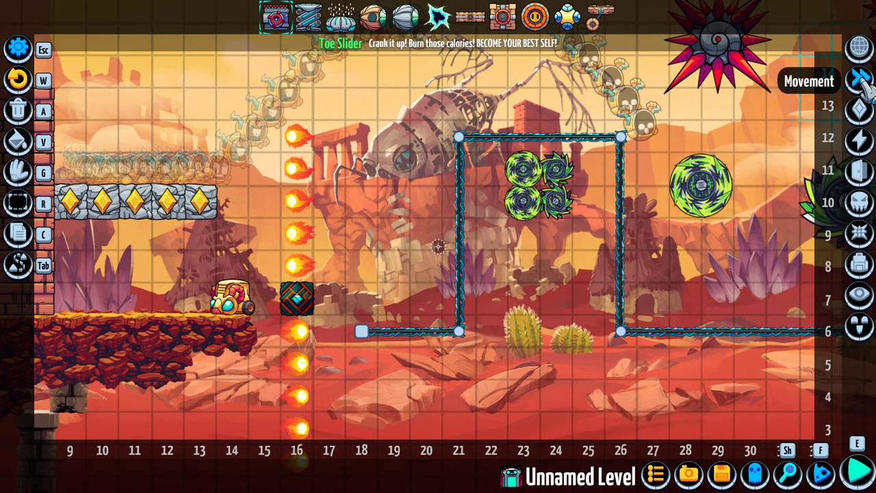
Place a Long Flyblock over the path's start at column 18, row 6, and a Burny Whirler on its corner at column 21, row 12.
{"action": "left_click", "coordinate": [472, 18]}
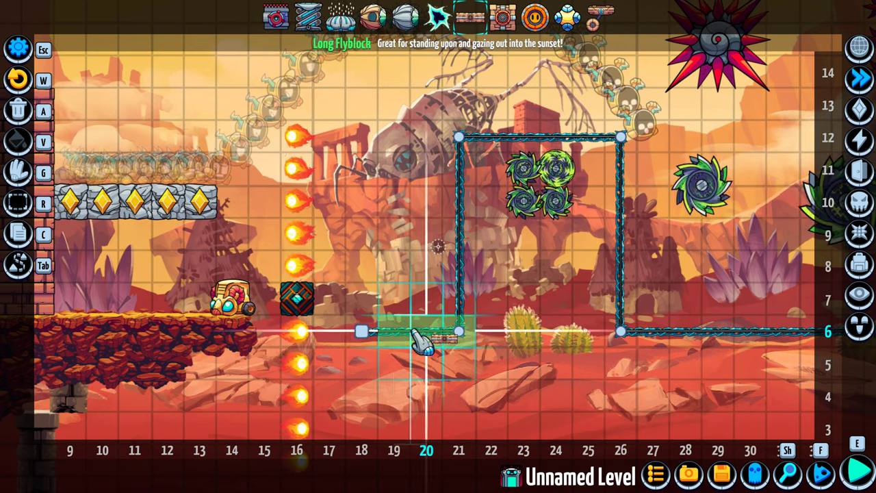
{"action": "left_click", "coordinate": [362, 334]}
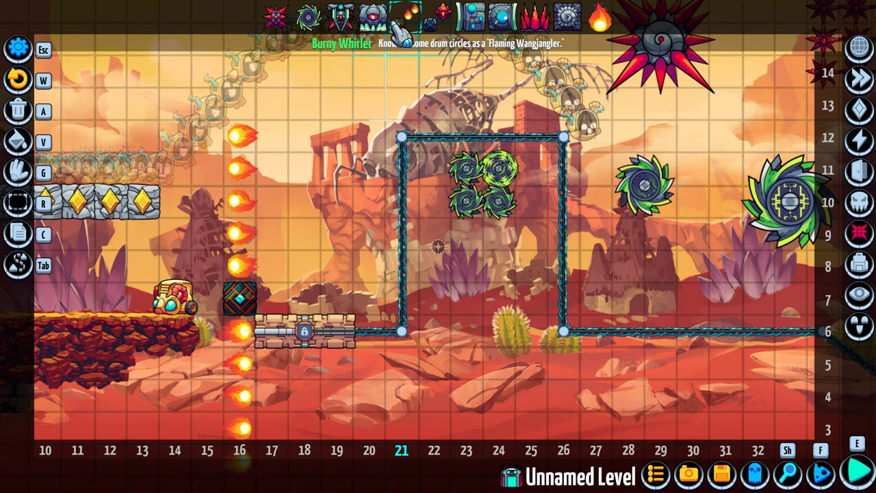
{"action": "left_click", "coordinate": [408, 140]}
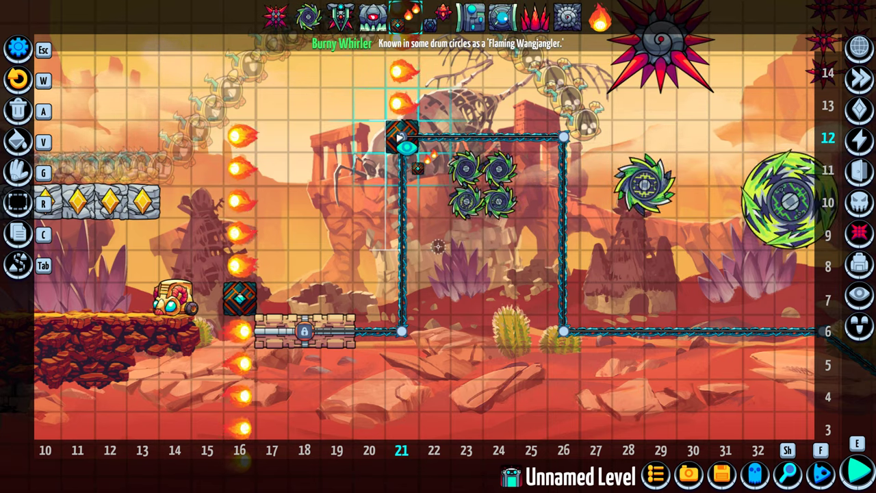
{"action": "left_click_drag", "start_coordinate": [408, 149], "coordinate": [410, 233]}
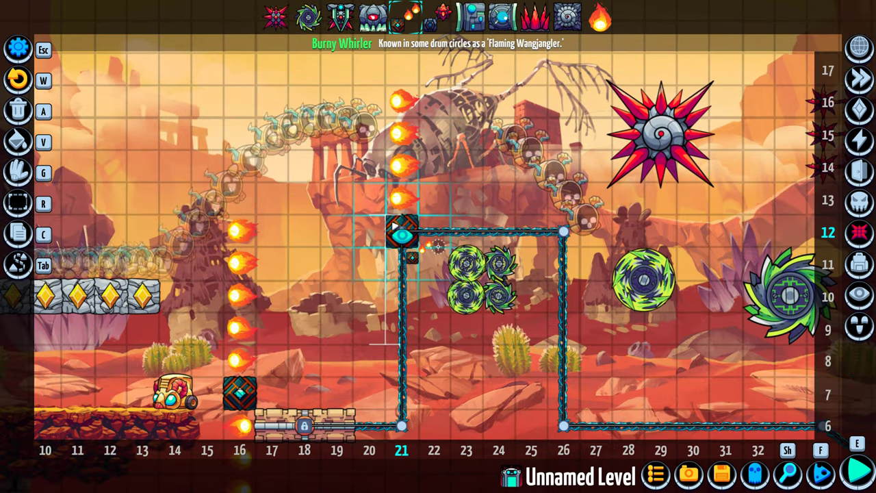
Set the Burny Whirler on the path's corner to length 2, with a gap, and a speed of 10.
{"action": "left_click", "coordinate": [402, 232]}
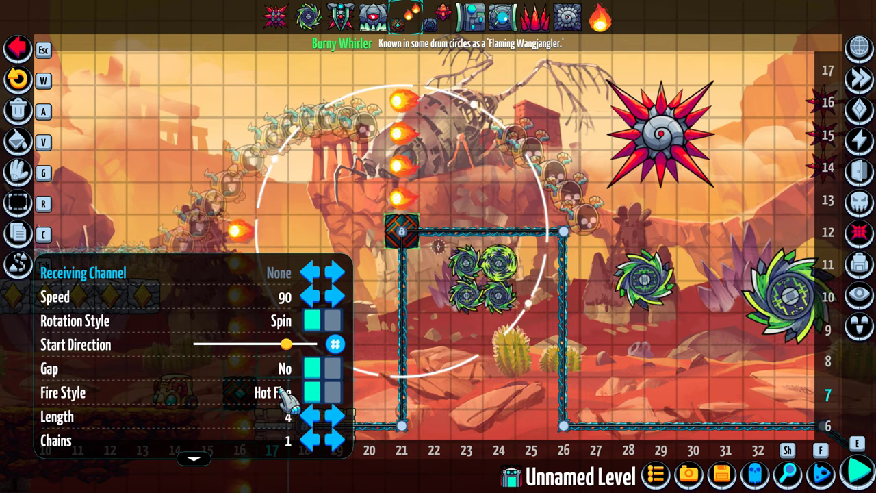
{"action": "left_click", "coordinate": [306, 419]}
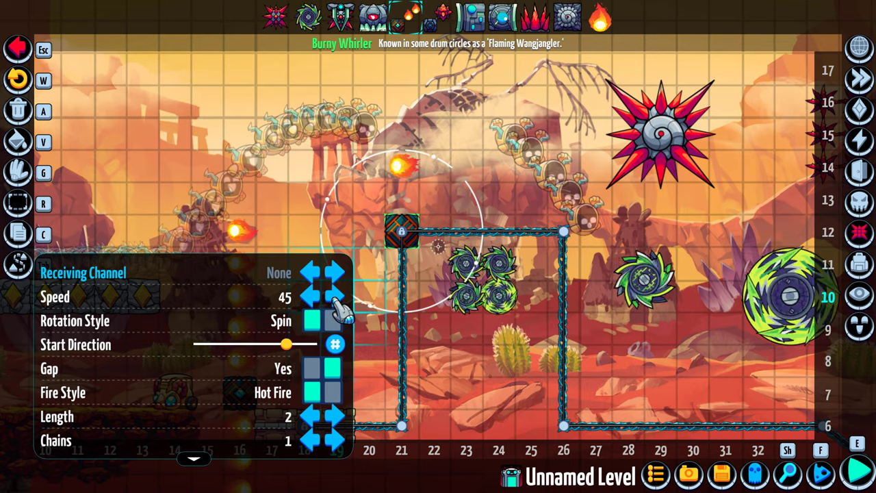
{"action": "scroll", "coordinate": [313, 299], "scroll_direction": "down", "scroll_amount": 3}
{"action": "left_click", "coordinate": [313, 297]}
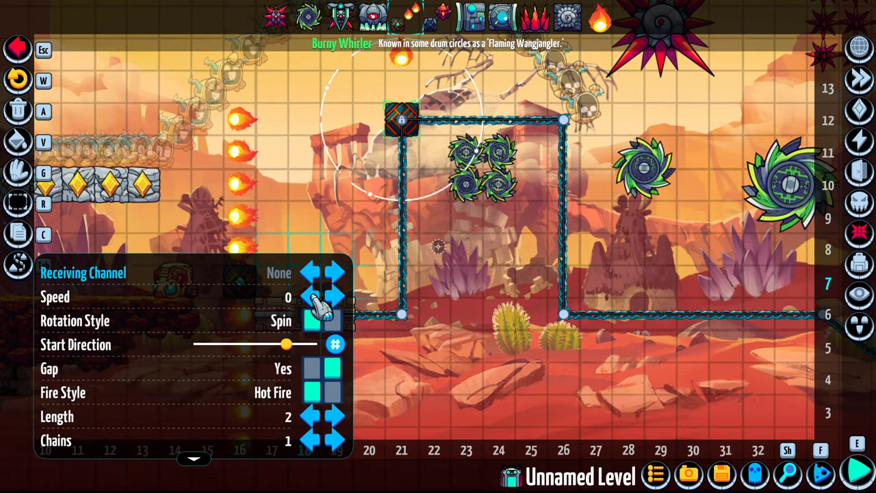
{"action": "left_click", "coordinate": [282, 297]}
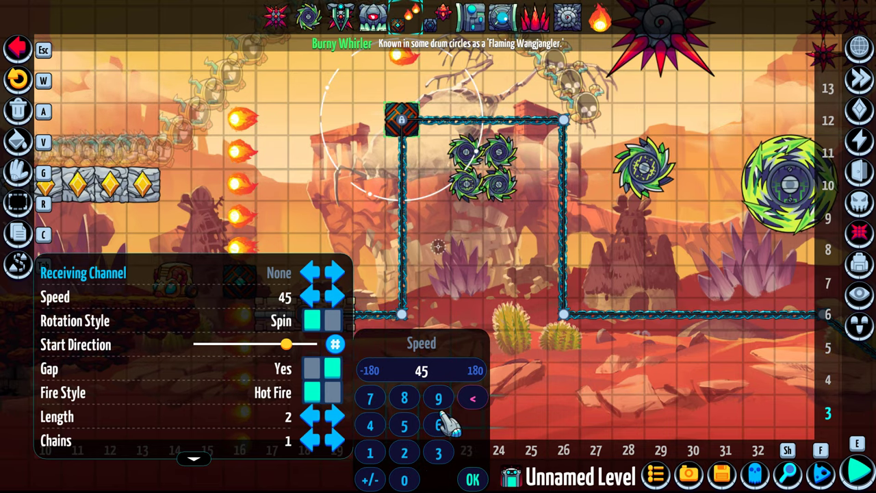
{"action": "left_click", "coordinate": [472, 398]}
{"action": "left_click", "coordinate": [472, 398]}
{"action": "left_click", "coordinate": [371, 452]}
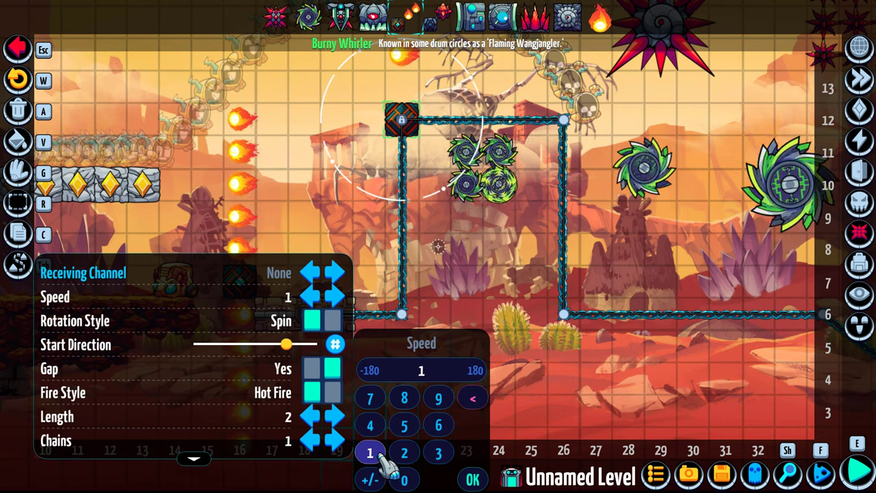
{"action": "left_click", "coordinate": [405, 479]}
{"action": "left_click", "coordinate": [473, 480]}
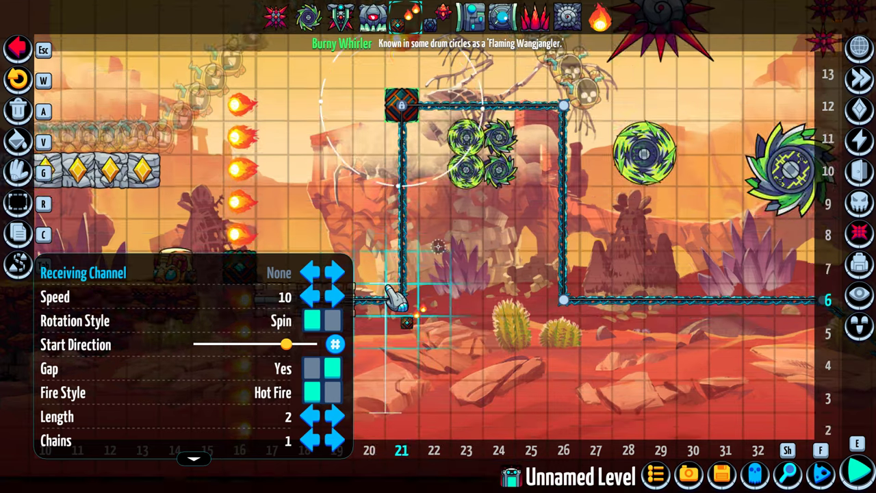
Playtest the level, crossing the brick wall and stone ledge toward the rotating fire chain.
{"action": "key", "text": "Up"}
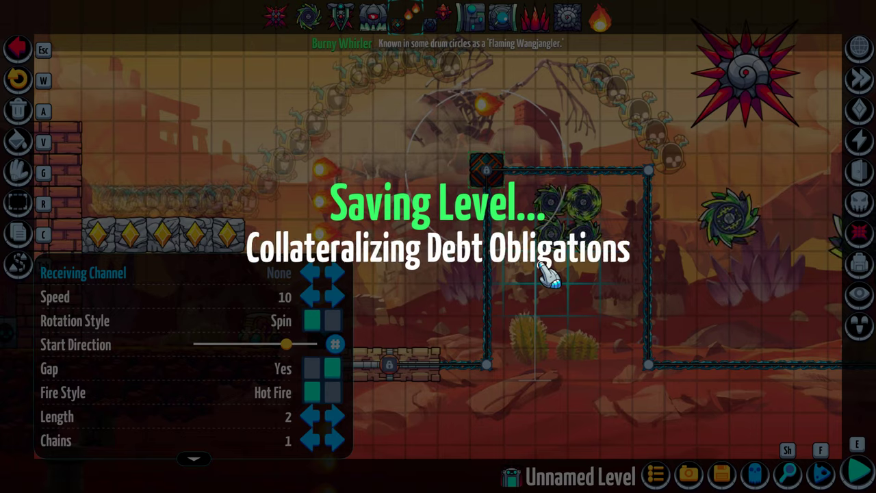
{"action": "key", "text": "e"}
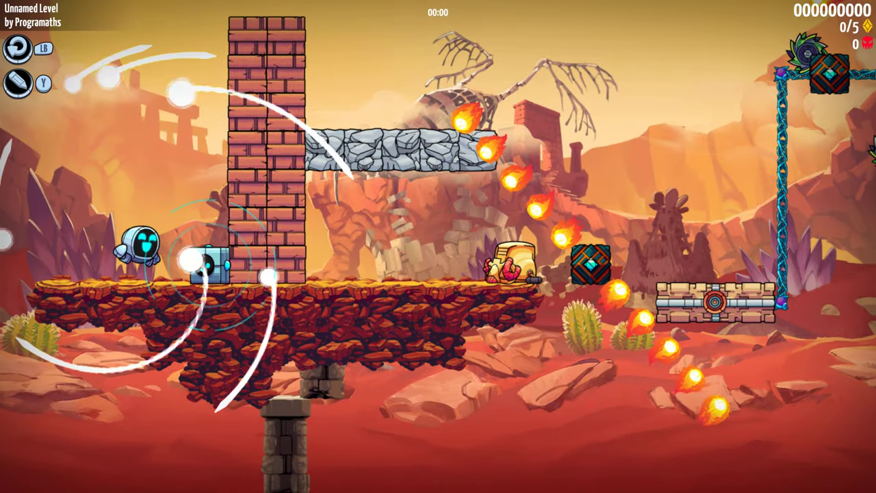
{"action": "key", "text": "Right"}
{"action": "key", "text": "space"}
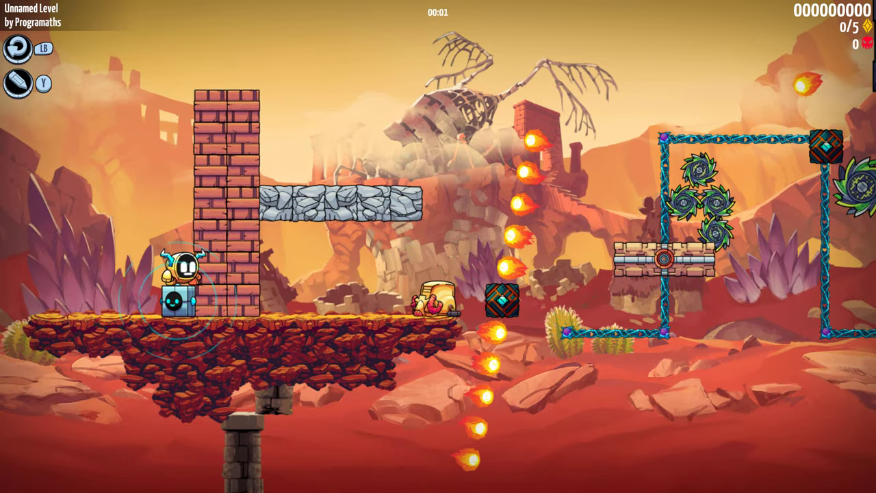
{"action": "key", "text": "space"}
{"action": "key", "text": "x"}
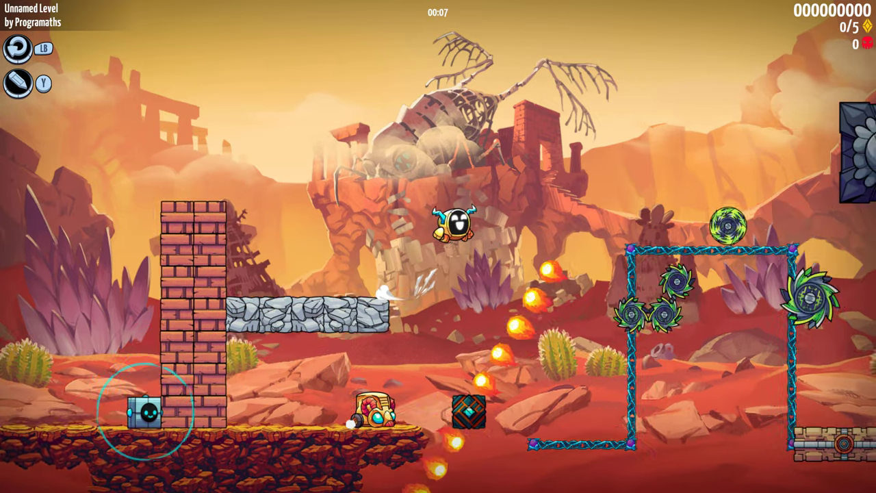
{"action": "key", "text": "Right"}
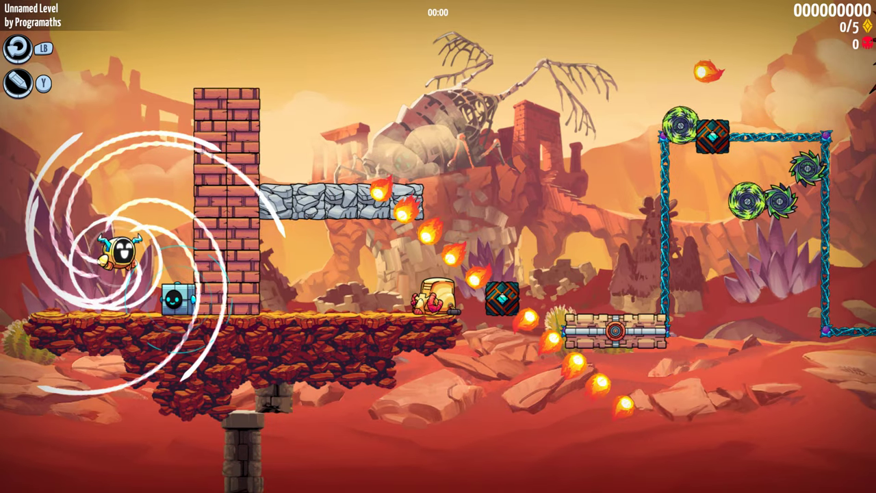
Replay the level as far as the flyblock and whirler travelling along the path, then return to level editing.
{"action": "key", "text": "Right"}
{"action": "key", "text": "space"}
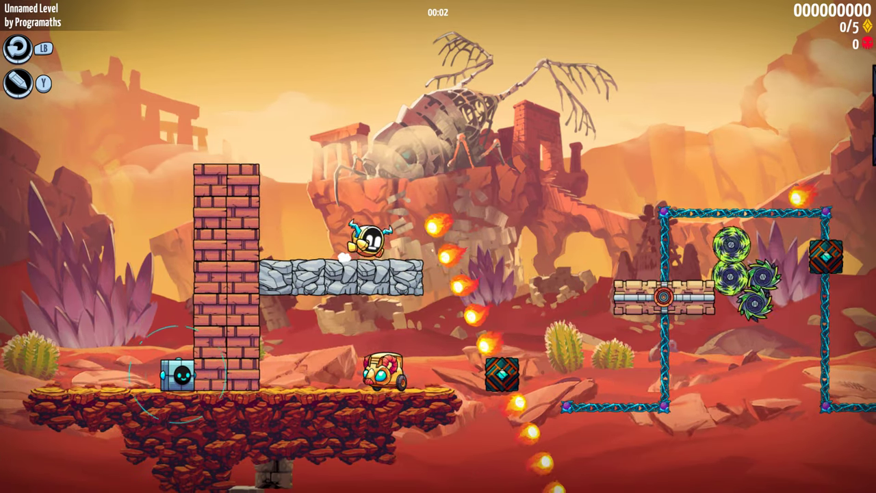
{"action": "key", "text": "space"}
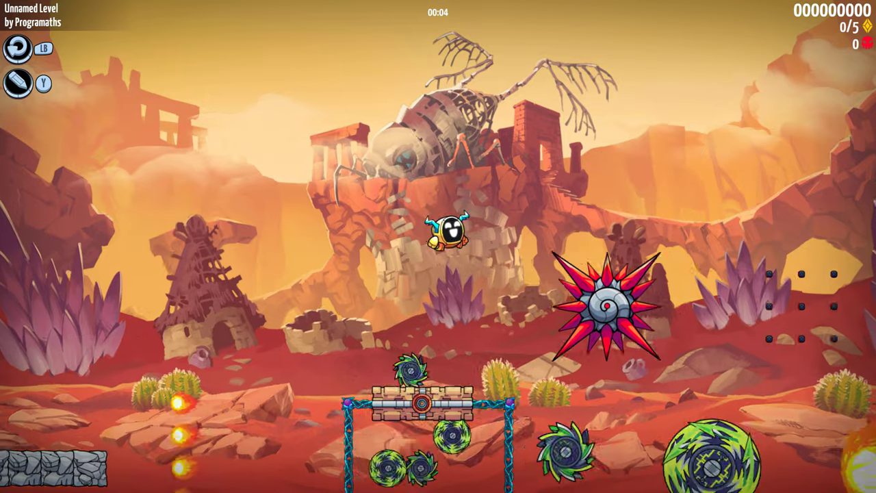
{"action": "key", "text": "space"}
{"action": "key", "text": "Right"}
{"action": "key", "text": "space"}
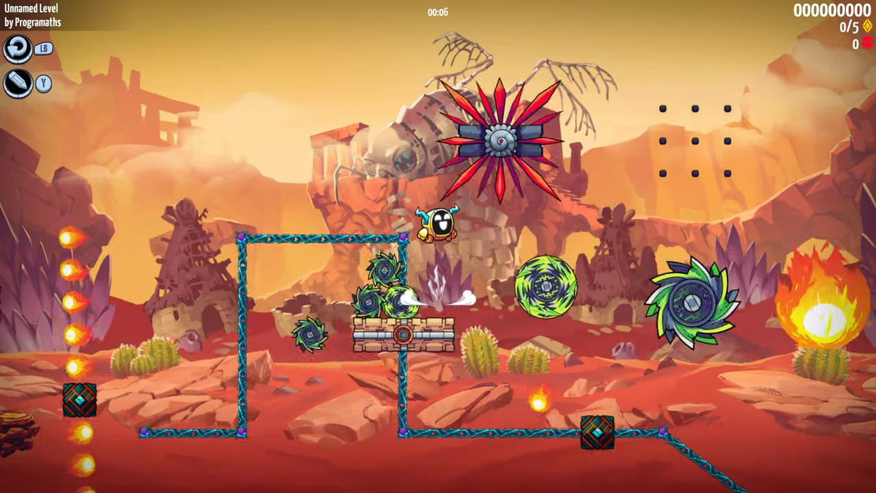
{"action": "key", "text": "Left"}
{"action": "key", "text": "Right"}
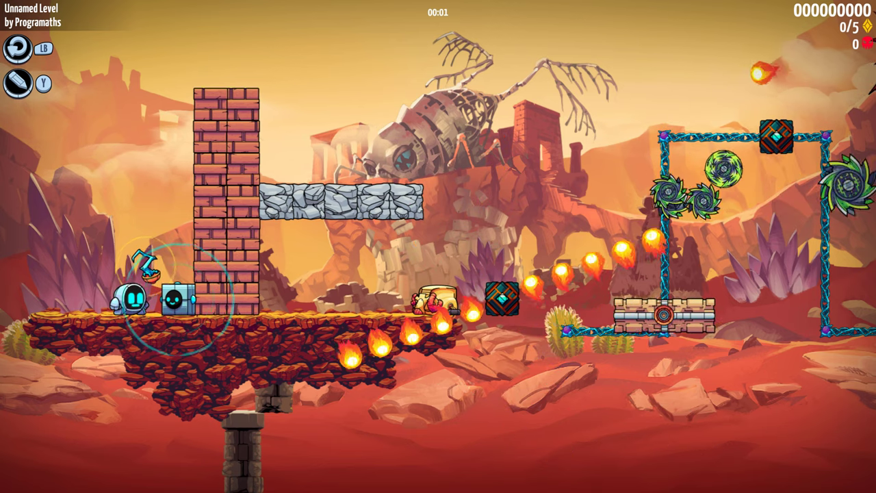
{"action": "key", "text": "Escape"}
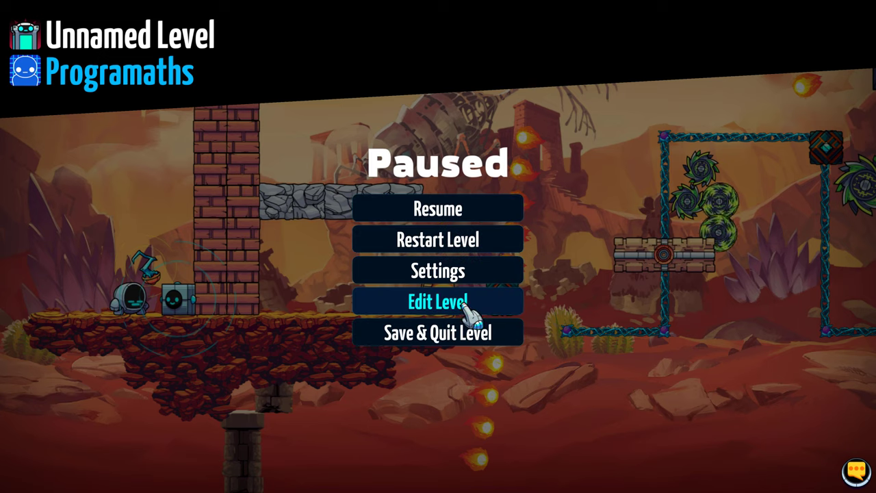
{"action": "left_click", "coordinate": [455, 311]}
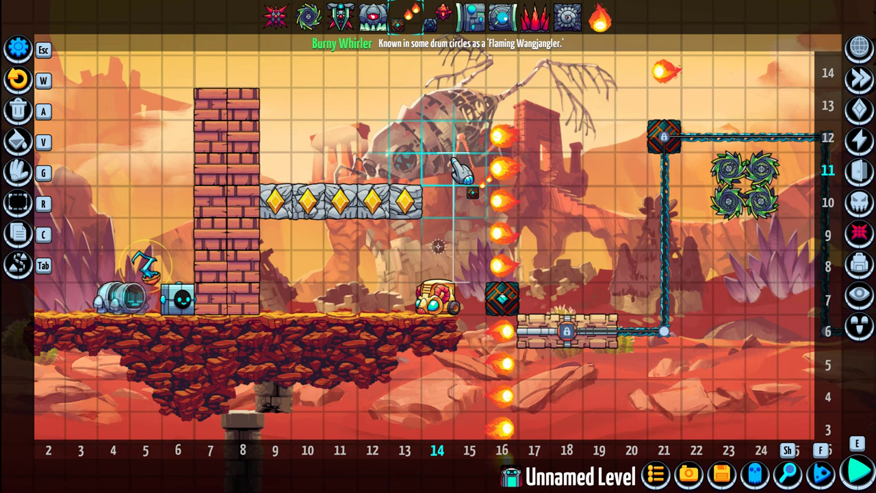
Place a Secret Eye above the gem-filled stone blocks at column 10, row 13.
{"action": "key", "text": "Up"}
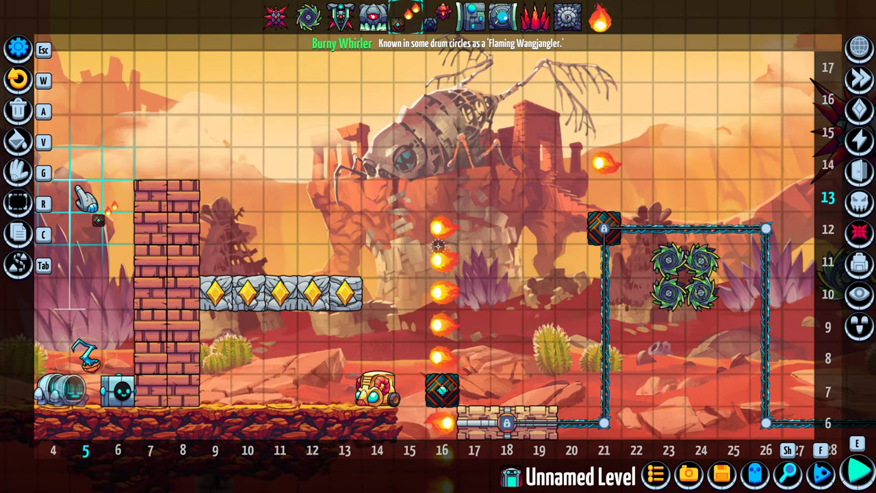
{"action": "key", "text": "Down"}
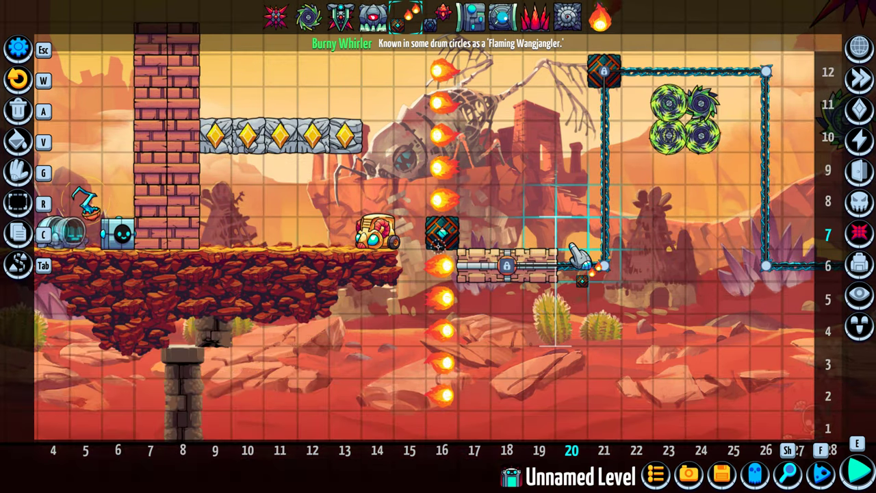
{"action": "left_click", "coordinate": [859, 297]}
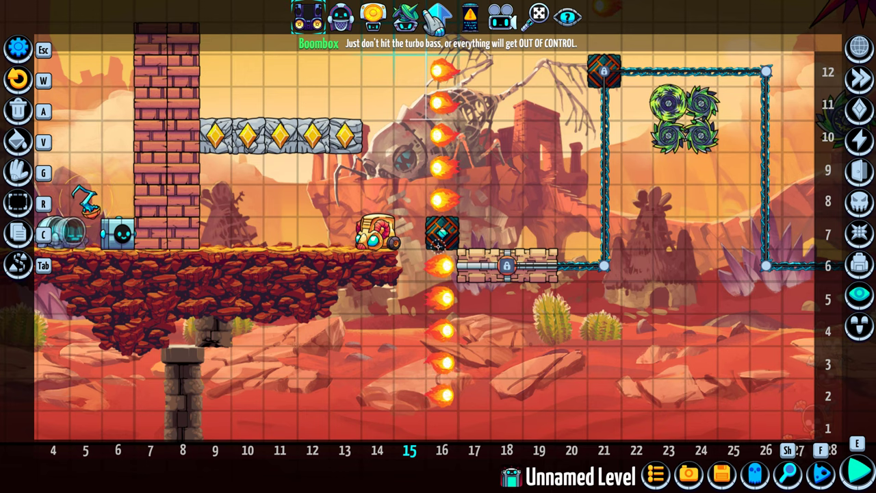
{"action": "left_click", "coordinate": [438, 16]}
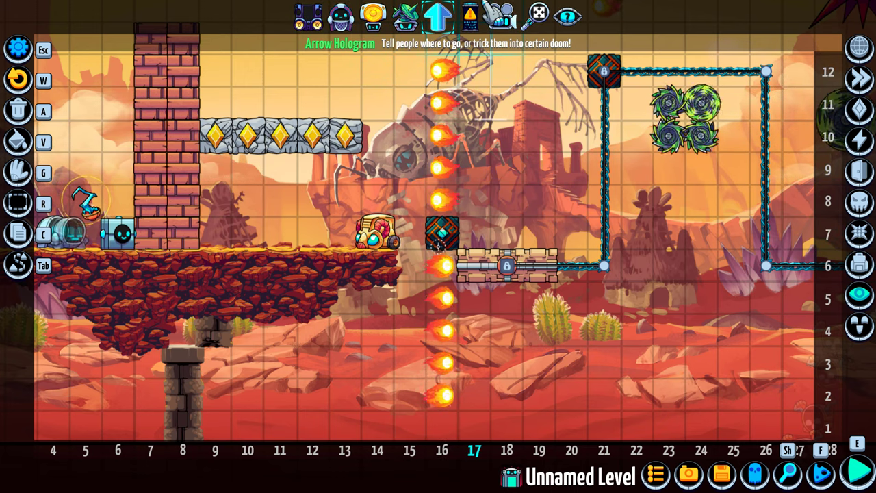
{"action": "left_click", "coordinate": [570, 18]}
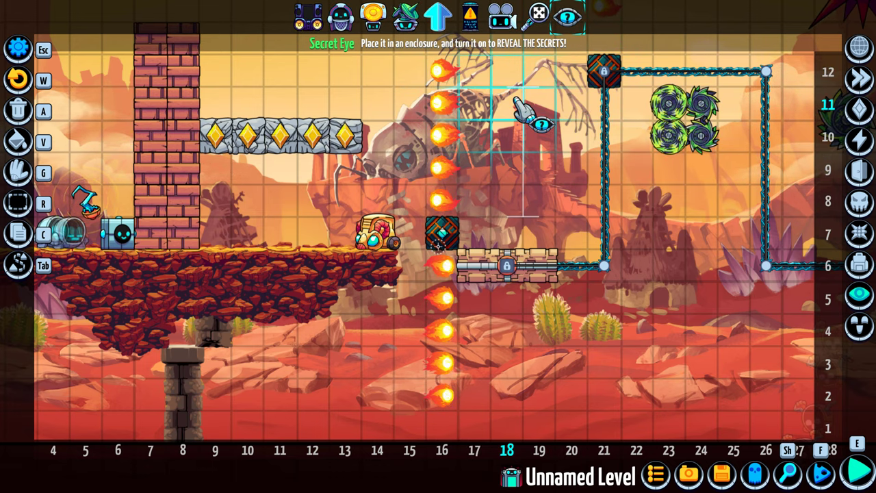
{"action": "scroll", "coordinate": [528, 120], "scroll_direction": "up", "scroll_amount": 5}
{"action": "key", "text": "Down"}
{"action": "key", "text": "Right"}
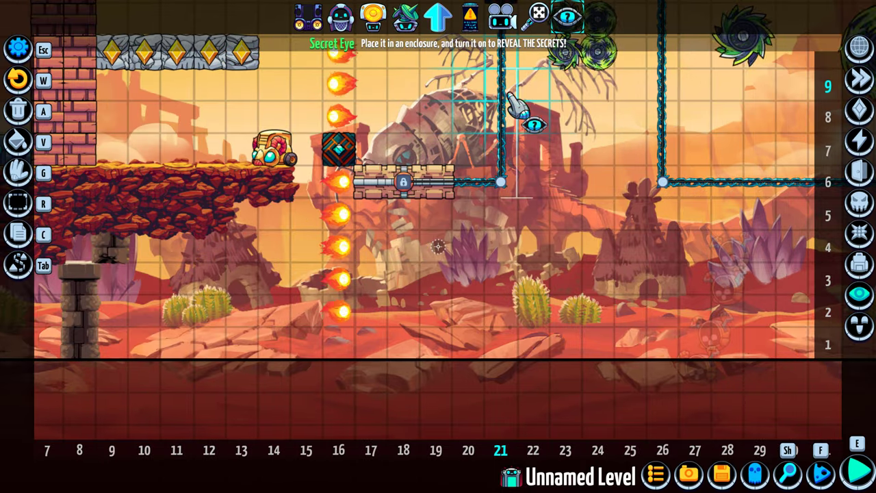
{"action": "key", "text": "Left"}
{"action": "key", "text": "Up"}
{"action": "scroll", "coordinate": [460, 126], "scroll_direction": "up", "scroll_amount": 5}
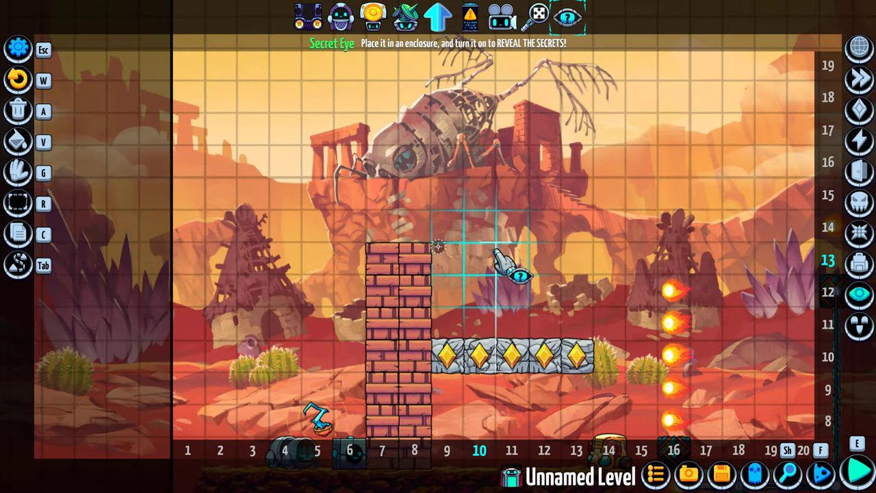
{"action": "left_click", "coordinate": [480, 259]}
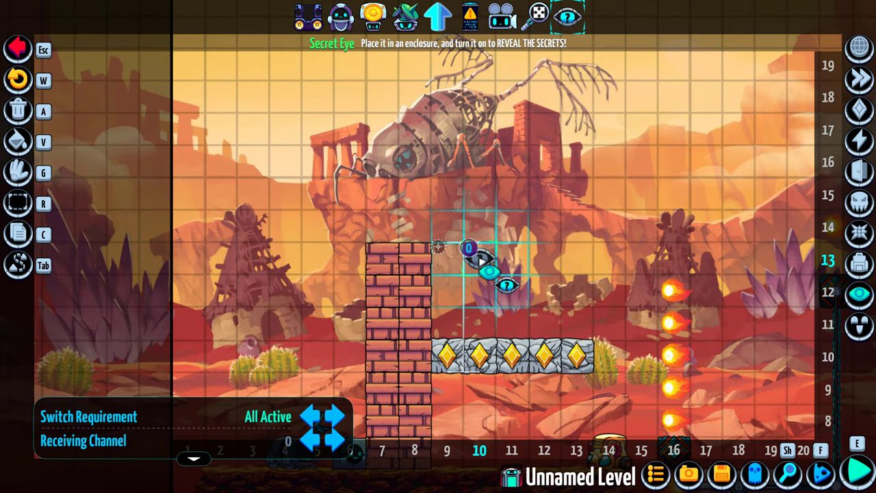
{"action": "scroll", "coordinate": [582, 281], "scroll_direction": "right", "scroll_amount": 2}
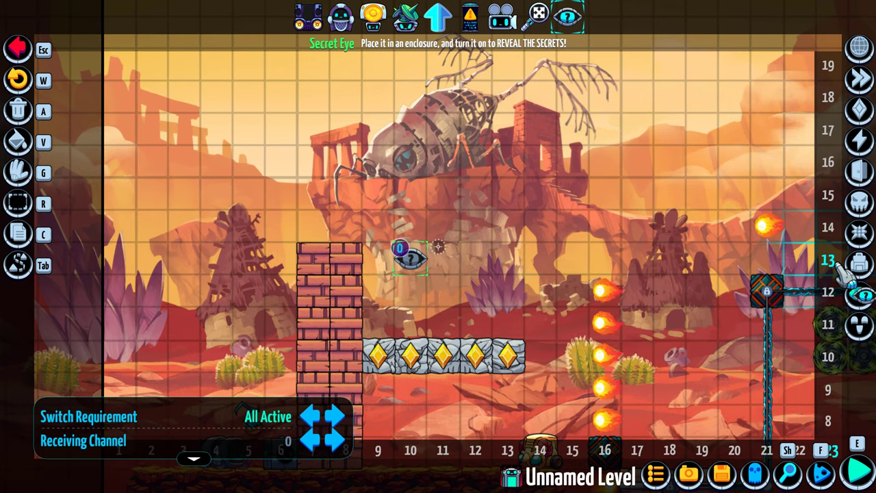
{"action": "left_click", "coordinate": [859, 264]}
{"action": "left_click", "coordinate": [861, 206]}
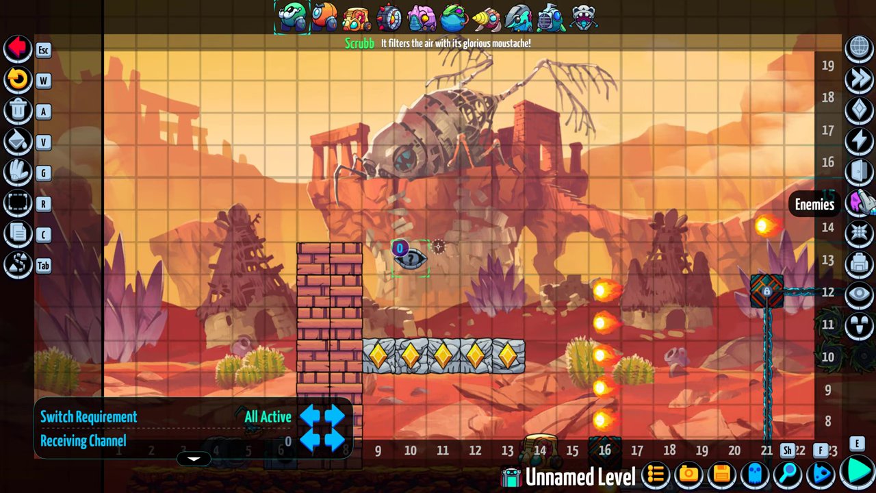
{"action": "left_click", "coordinate": [860, 171]}
{"action": "left_click", "coordinate": [861, 143]}
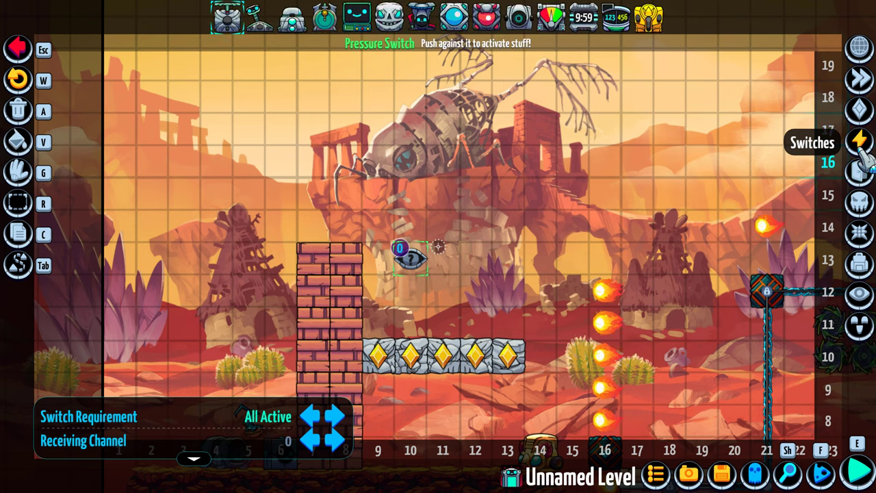
Paint Environment Backdrop behind the start area, brick wall and stone ledge, from about column 1 to column 14, up to row 14.
{"action": "left_click", "coordinate": [861, 81]}
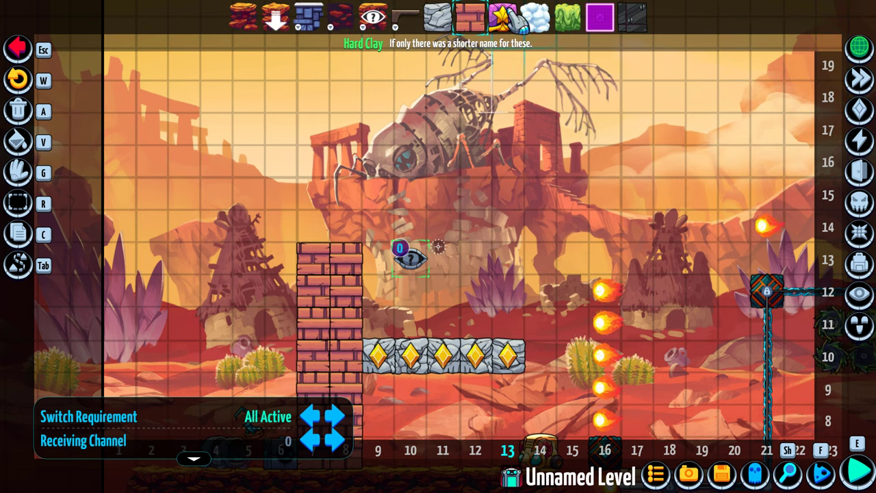
{"action": "left_click", "coordinate": [375, 22]}
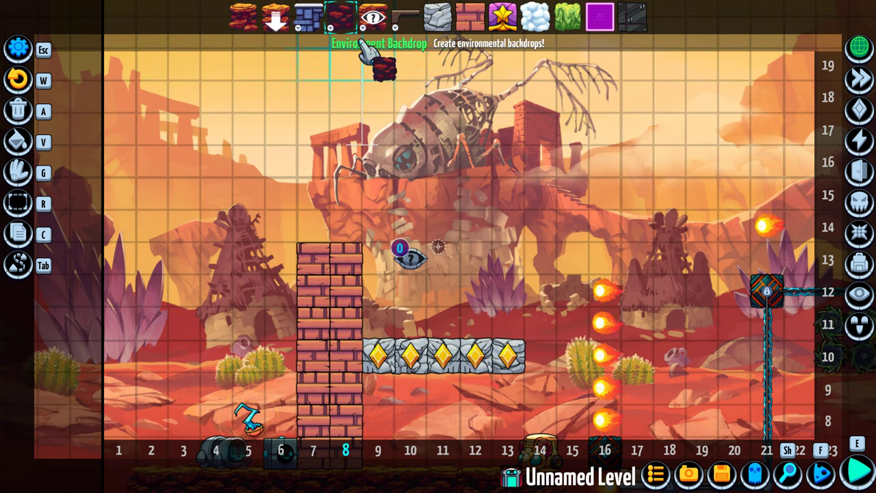
{"action": "left_click", "coordinate": [337, 19]}
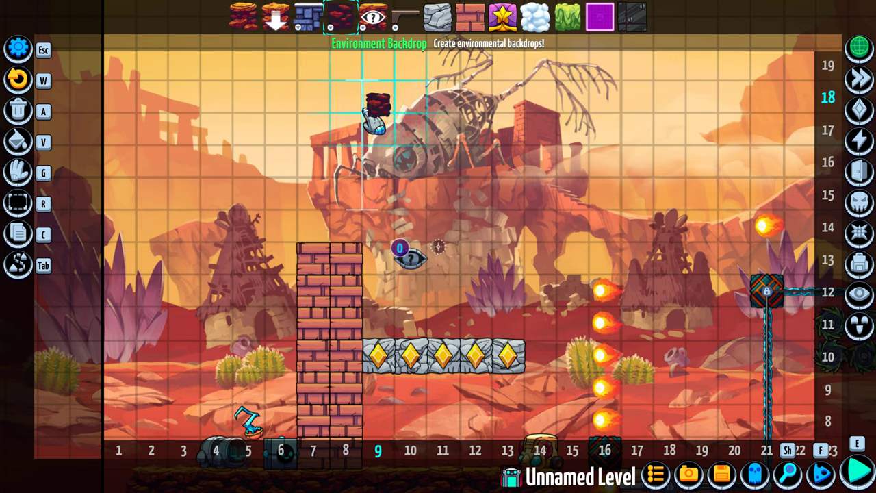
{"action": "left_click_drag", "start_coordinate": [383, 324], "coordinate": [383, 208]}
{"action": "left_click_drag", "start_coordinate": [221, 212], "coordinate": [319, 238]}
{"action": "key", "text": "Left"}
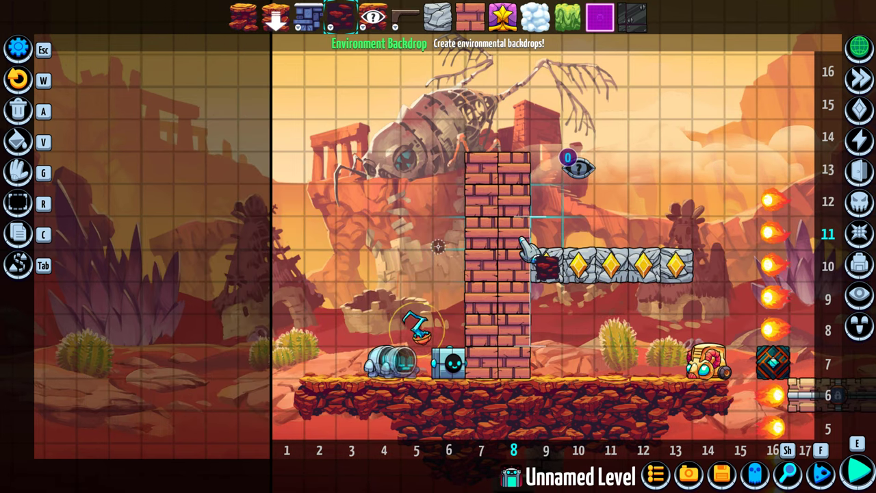
{"action": "key", "text": "Up"}
{"action": "key", "text": "Right"}
{"action": "left_click", "coordinate": [487, 216]}
{"action": "mouse_move", "coordinate": [492, 219]}
{"action": "left_mouse_down"}
{"action": "mouse_move", "coordinate": [619, 315]}
{"action": "mouse_move", "coordinate": [520, 315]}
{"action": "mouse_move", "coordinate": [494, 268]}
{"action": "mouse_move", "coordinate": [514, 309]}
{"action": "mouse_move", "coordinate": [630, 249]}
{"action": "mouse_move", "coordinate": [513, 190]}
{"action": "mouse_move", "coordinate": [584, 264]}
{"action": "mouse_move", "coordinate": [567, 254]}
{"action": "mouse_move", "coordinate": [626, 287]}
{"action": "mouse_move", "coordinate": [647, 339]}
{"action": "mouse_move", "coordinate": [541, 310]}
{"action": "mouse_move", "coordinate": [553, 291]}
{"action": "mouse_move", "coordinate": [553, 342]}
{"action": "mouse_move", "coordinate": [501, 294]}
{"action": "mouse_move", "coordinate": [419, 336]}
{"action": "left_mouse_up"}
{"action": "mouse_move", "coordinate": [449, 307]}
{"action": "left_mouse_down"}
{"action": "mouse_move", "coordinate": [454, 297]}
{"action": "mouse_move", "coordinate": [426, 291]}
{"action": "mouse_move", "coordinate": [504, 121]}
{"action": "mouse_move", "coordinate": [532, 121]}
{"action": "mouse_move", "coordinate": [362, 117]}
{"action": "mouse_move", "coordinate": [371, 277]}
{"action": "mouse_move", "coordinate": [405, 142]}
{"action": "mouse_move", "coordinate": [452, 172]}
{"action": "mouse_move", "coordinate": [425, 115]}
{"action": "mouse_move", "coordinate": [454, 194]}
{"action": "mouse_move", "coordinate": [479, 188]}
{"action": "left_mouse_up"}
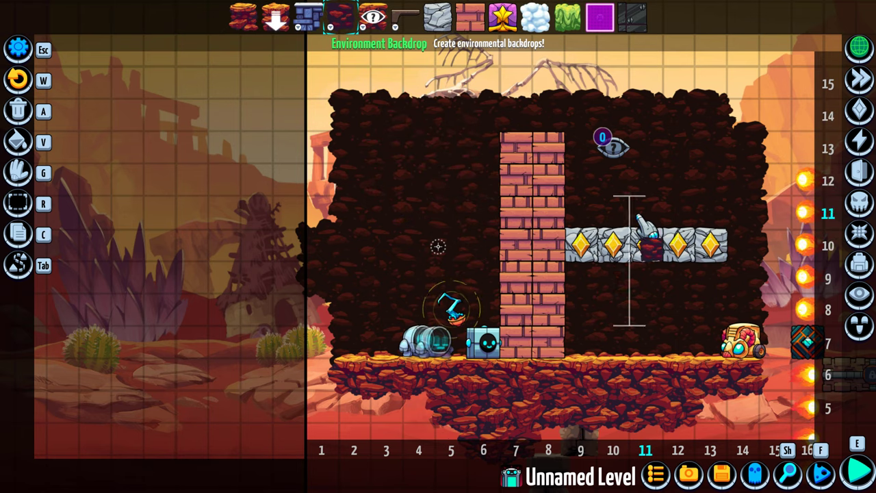
Fill the space around the Secret Eye with Environment Enclosure, covering columns 9 to 13 and rows 11 to 13.
{"action": "key", "text": "Right"}
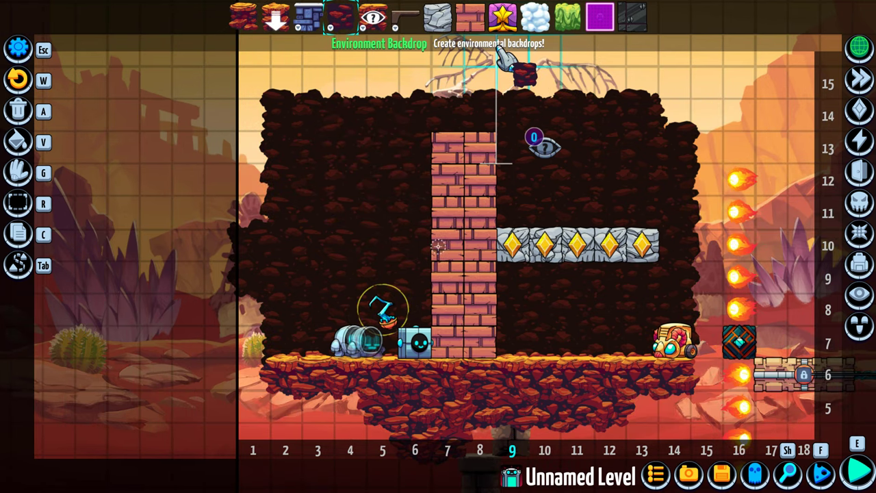
{"action": "left_click", "coordinate": [375, 19]}
{"action": "mouse_move", "coordinate": [510, 144]}
{"action": "left_mouse_down"}
{"action": "mouse_move", "coordinate": [551, 145]}
{"action": "mouse_move", "coordinate": [640, 182]}
{"action": "mouse_move", "coordinate": [593, 201]}
{"action": "mouse_move", "coordinate": [522, 181]}
{"action": "mouse_move", "coordinate": [637, 180]}
{"action": "left_mouse_up"}
{"action": "mouse_move", "coordinate": [376, 27]}
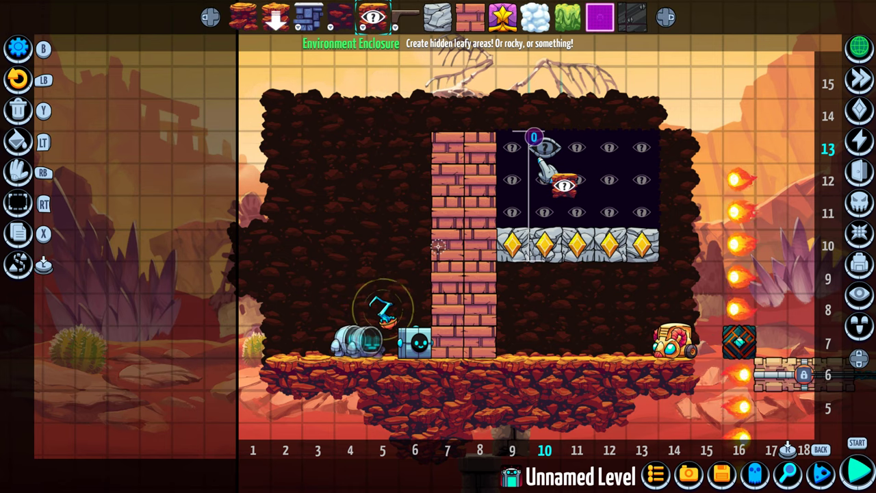
Playtest the level by climbing over the brick wall and moving around inside the enclosure above the stone blocks.
{"action": "key", "text": "e"}
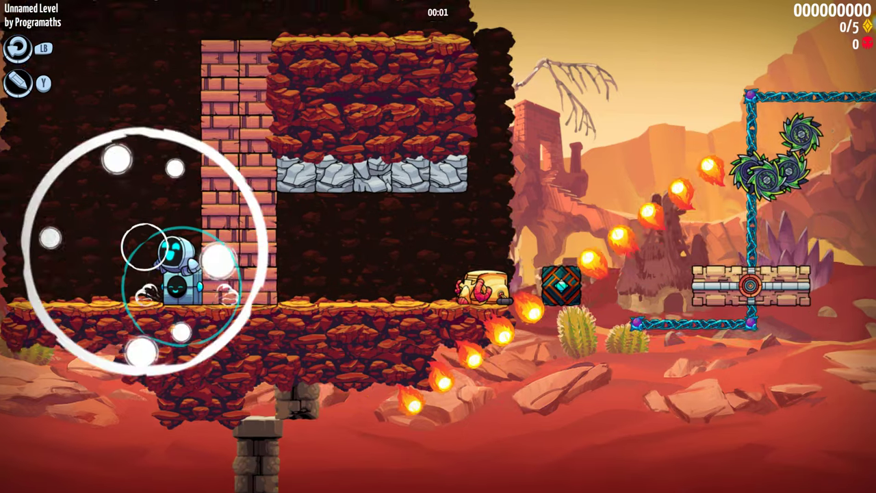
{"action": "key", "text": "space"}
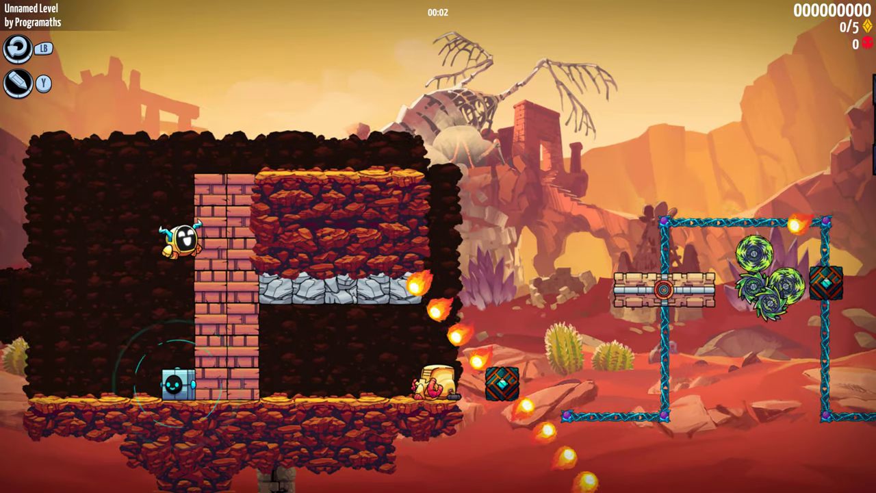
{"action": "key", "text": "space"}
{"action": "key", "text": "space"}
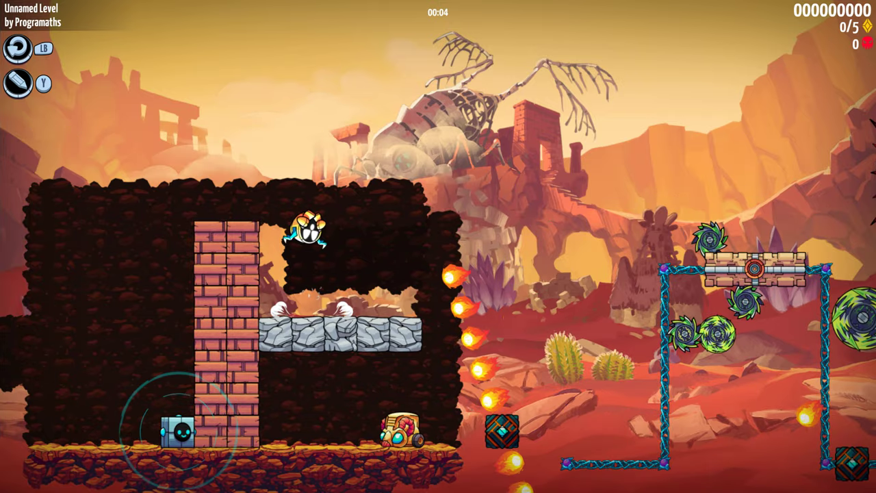
{"action": "key", "text": "Left"}
{"action": "key", "text": "Right"}
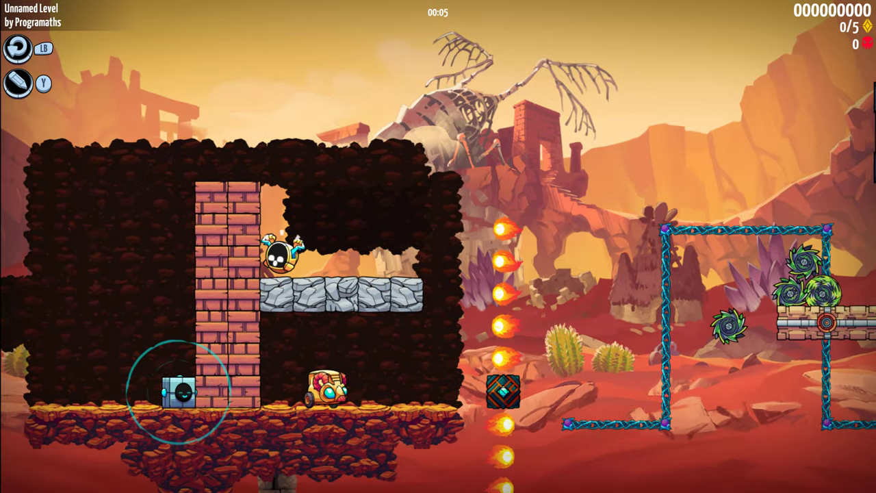
{"action": "key", "text": "space"}
{"action": "key", "text": "Left"}
{"action": "key", "text": "Right"}
Test leaving the enclosure through its top and dropping back inside, and return to level editing.
{"action": "key", "text": "space"}
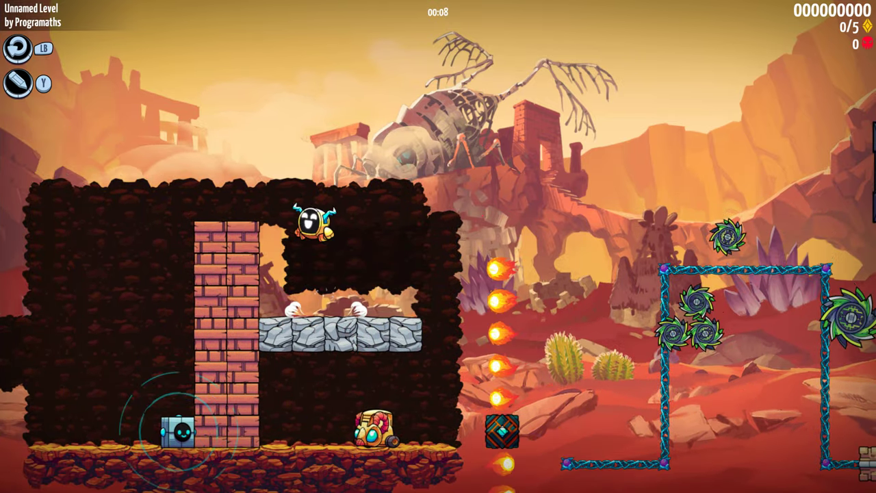
{"action": "key", "text": "Left"}
{"action": "key", "text": "Right"}
{"action": "key", "text": "space"}
{"action": "key", "text": "Left"}
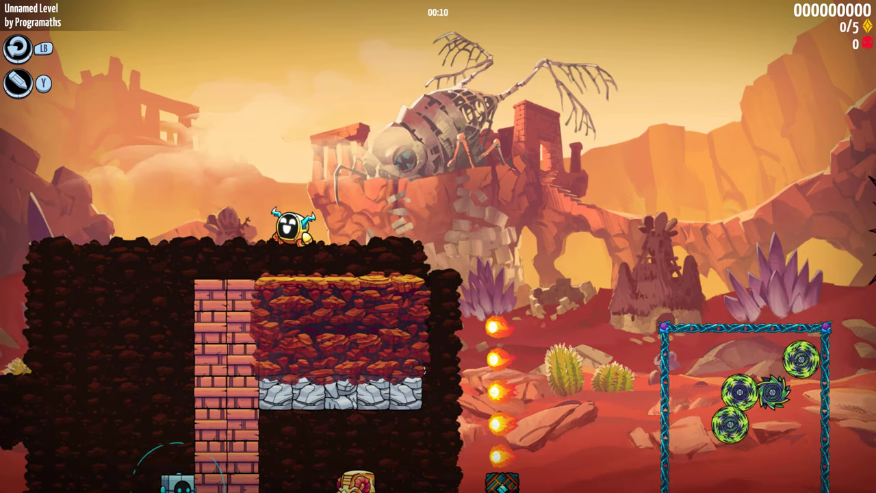
{"action": "key", "text": "Right"}
{"action": "key", "text": "Escape"}
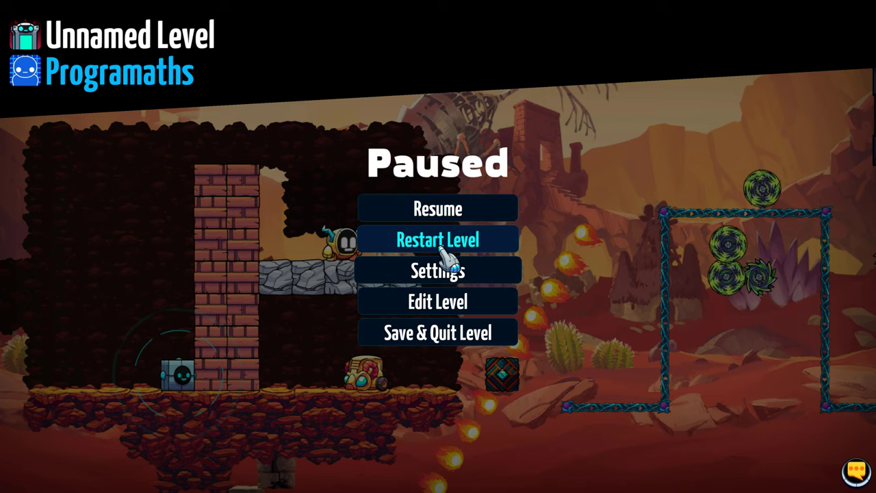
{"action": "left_click", "coordinate": [460, 303]}
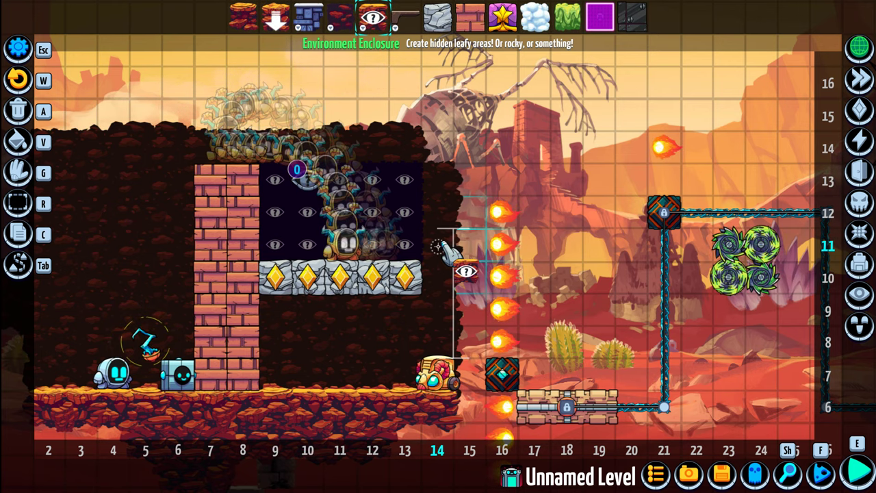
Place a second Secret Eye at column 3, row 9, near the start point, and open its settings.
{"action": "left_click", "coordinate": [859, 80]}
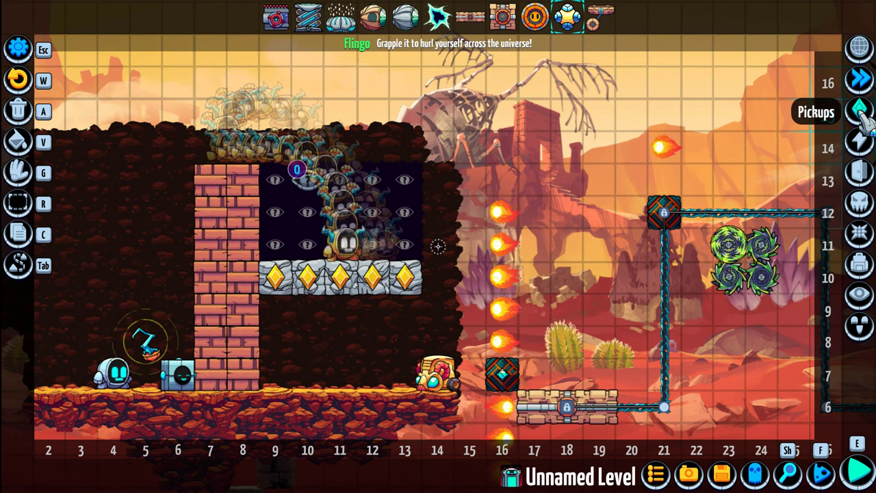
{"action": "left_click", "coordinate": [860, 112]}
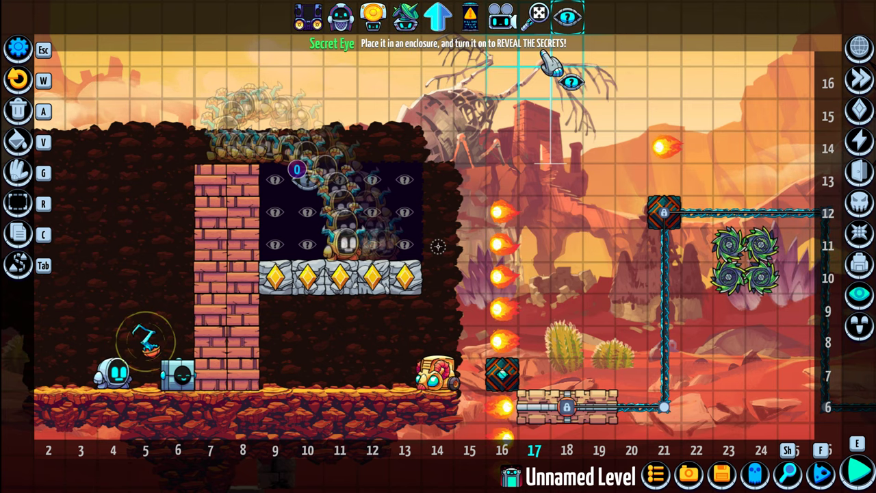
{"action": "left_click", "coordinate": [570, 21]}
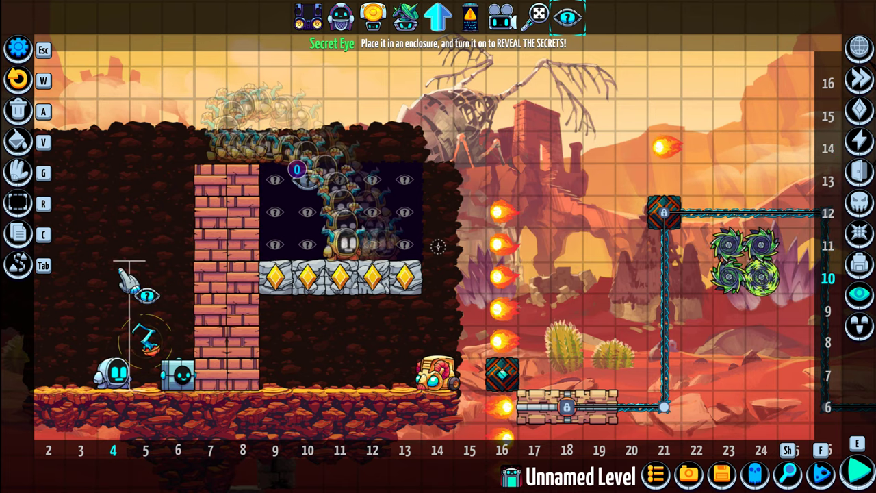
{"action": "left_click", "coordinate": [74, 312]}
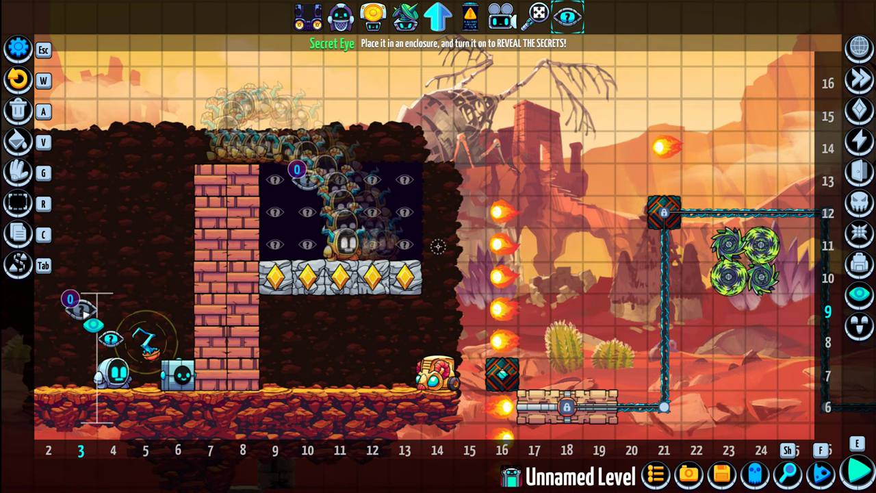
{"action": "left_click", "coordinate": [80, 312]}
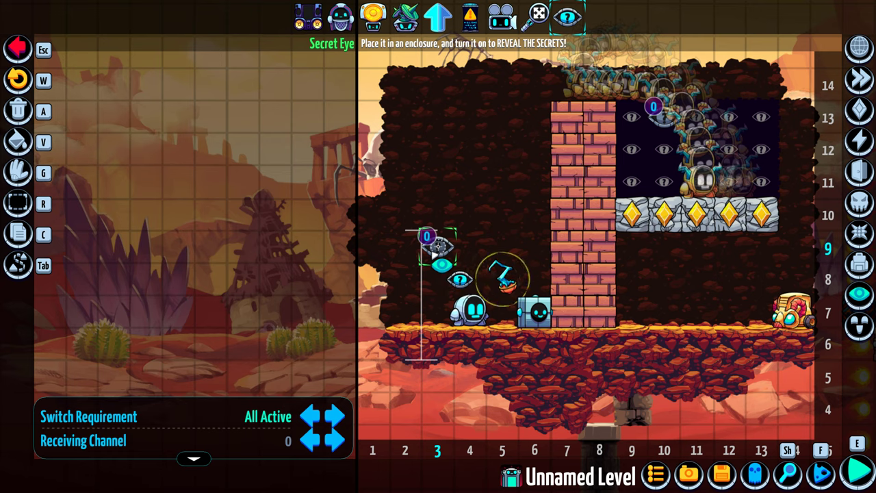
{"action": "left_click", "coordinate": [552, 313]}
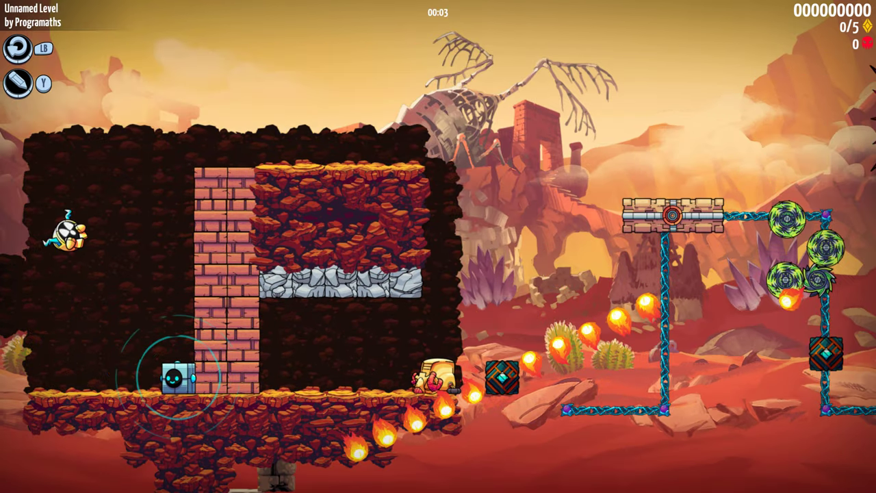
Playtest the start area by jumping around the second Secret Eye and picking up the box beside the brick wall.
{"action": "key", "text": "Right"}
{"action": "key", "text": "Left"}
{"action": "key", "text": "space"}
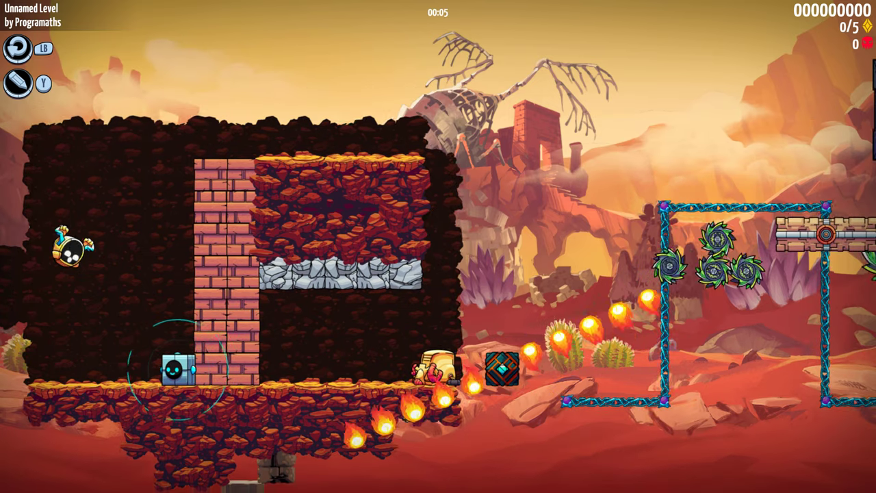
{"action": "key", "text": "Right"}
{"action": "key", "text": "Left"}
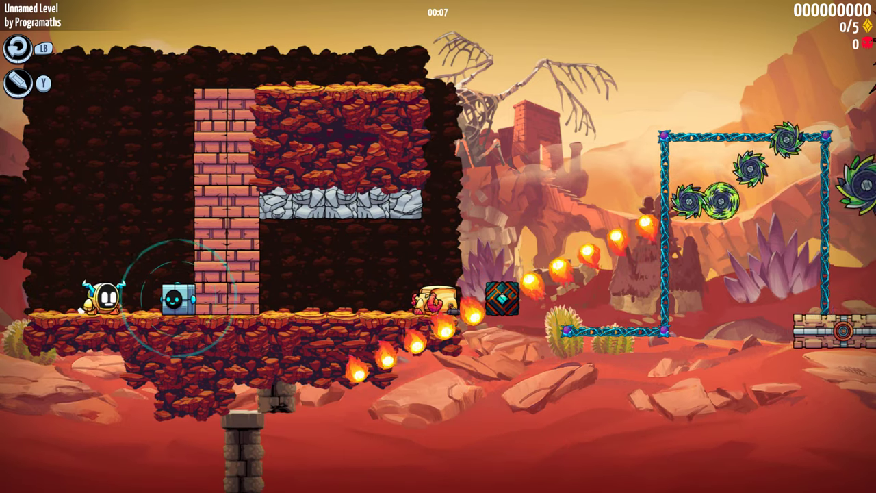
{"action": "key", "text": "Right"}
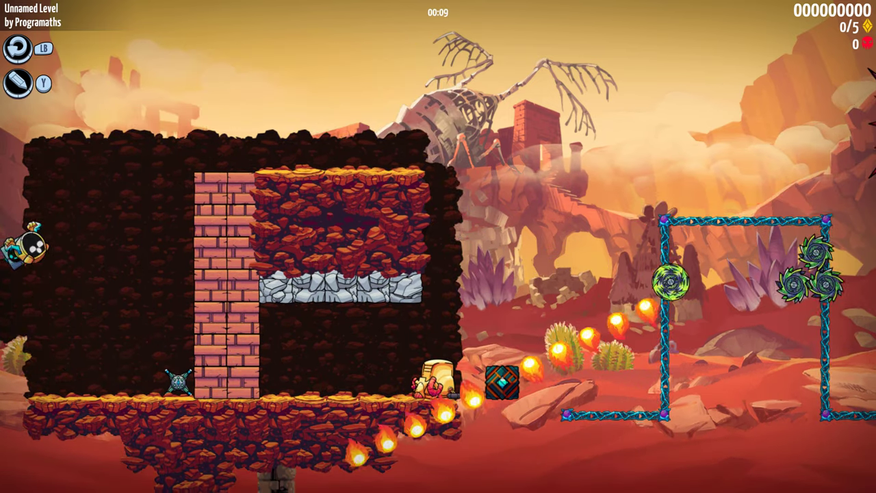
{"action": "key", "text": "Right"}
{"action": "key", "text": "space"}
{"action": "key", "text": "Left"}
{"action": "key", "text": "Right"}
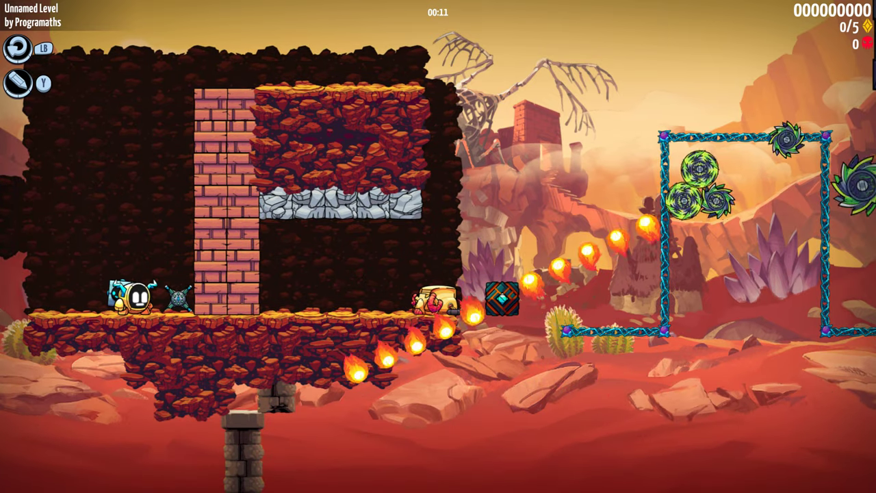
Carry the box past the brick wall, jump into the enclosure above the stone blocks, and pause the playtest.
{"action": "key", "text": "Right"}
{"action": "key", "text": "space"}
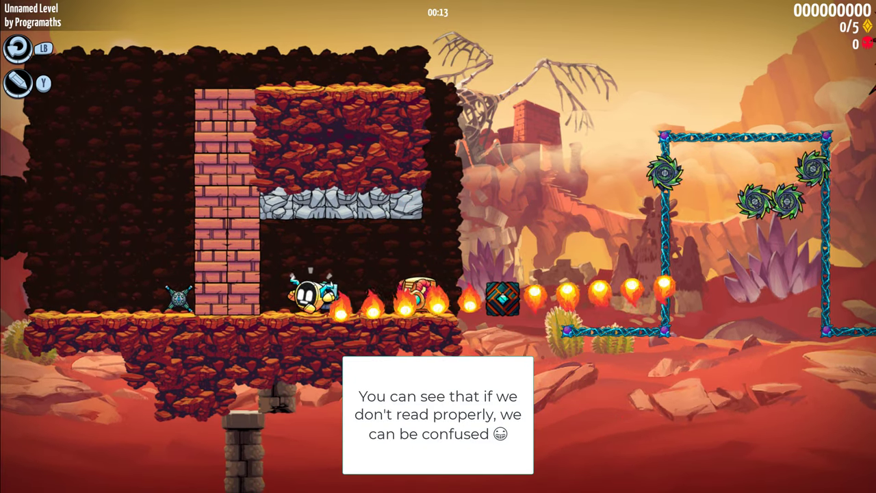
{"action": "key", "text": "Left"}
{"action": "key", "text": "space"}
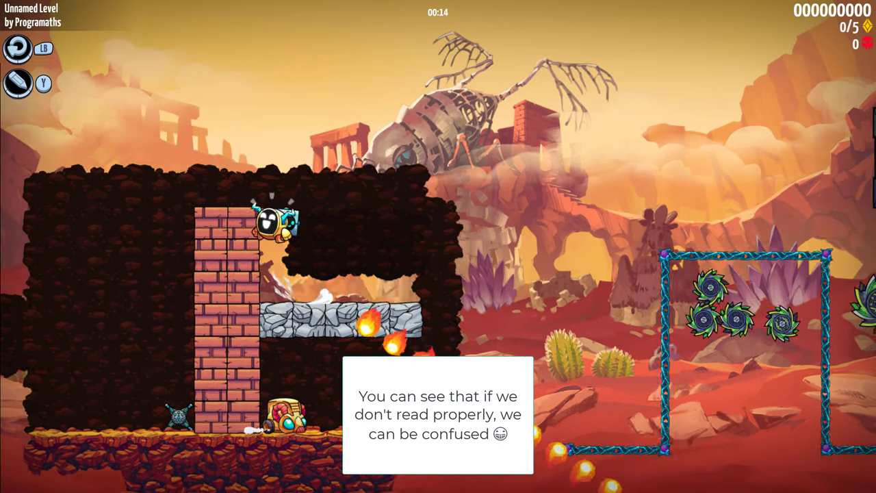
{"action": "key", "text": "Escape"}
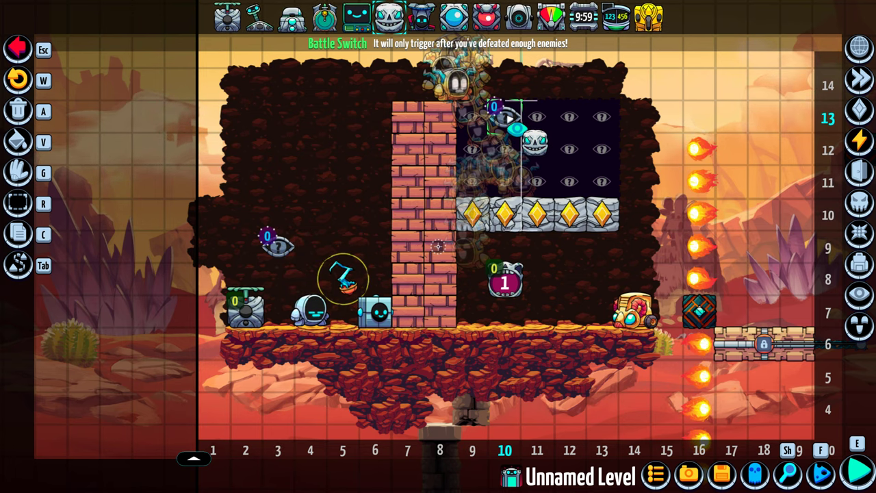
Playtest the Secret Eye with the Battle Switch by defeating the enemy below the stone blocks.
{"action": "left_click_drag", "start_coordinate": [509, 119], "coordinate": [515, 166]}
{"action": "left_click_drag", "start_coordinate": [347, 107], "coordinate": [232, 110]}
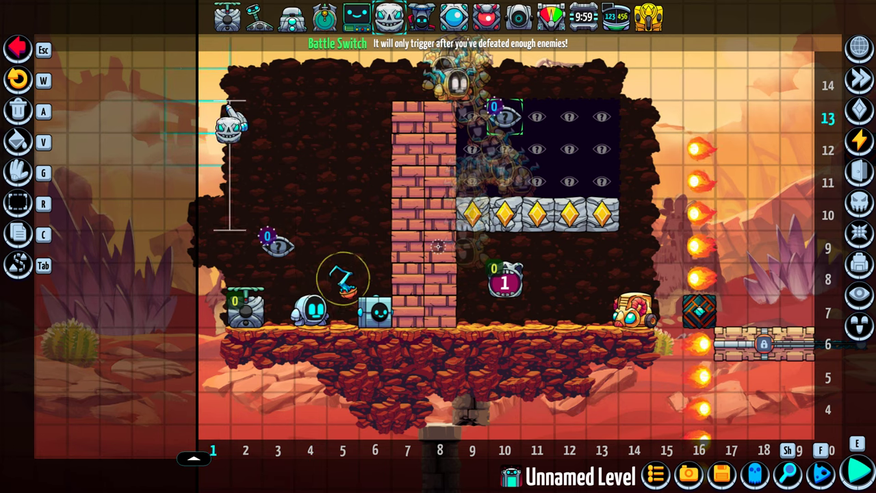
{"action": "left_click", "coordinate": [859, 472]}
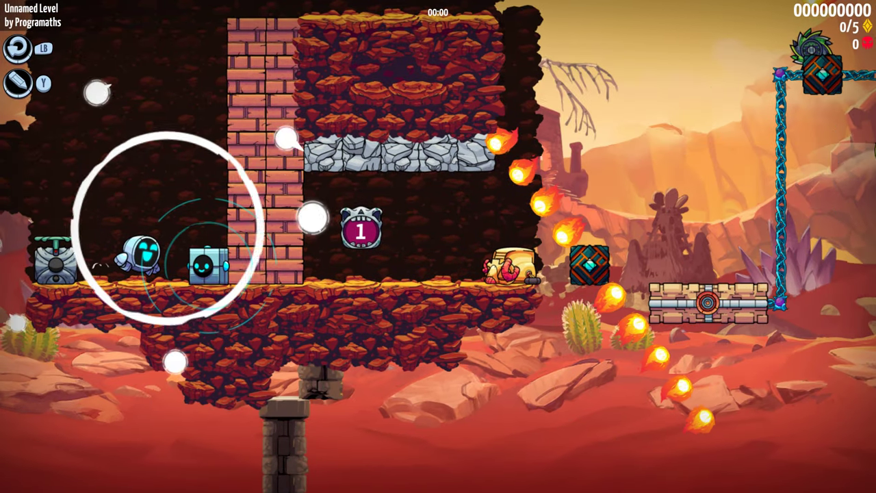
{"action": "key", "text": "Right"}
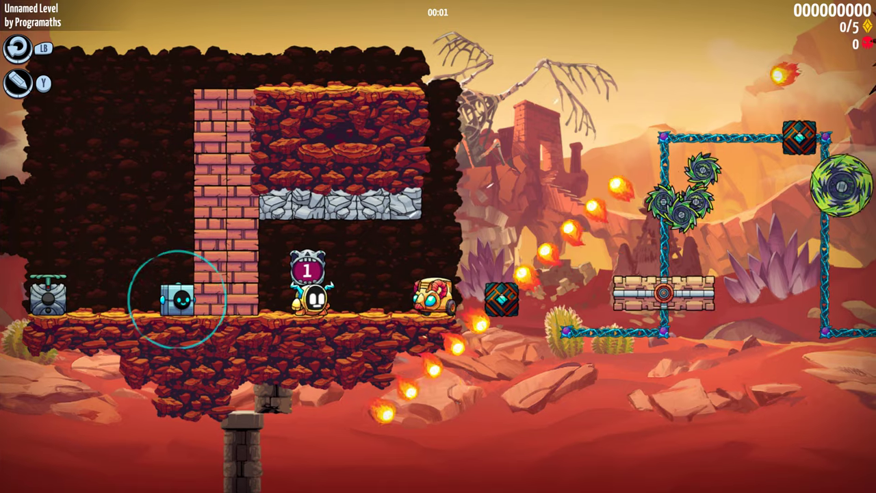
{"action": "key", "text": "Left"}
{"action": "key", "text": "space"}
{"action": "key", "text": "space"}
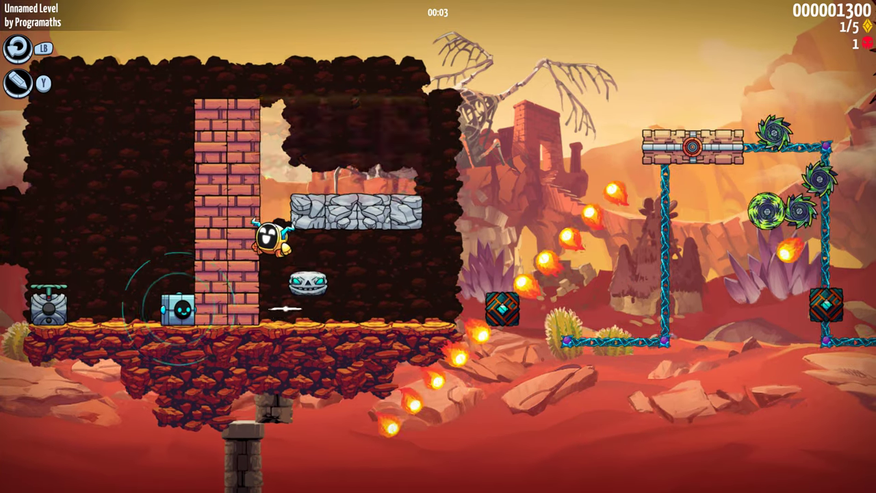
Jump through the enclosure, walk back to the switch beside the start point, and return to level editing.
{"action": "key", "text": "space"}
{"action": "key", "text": "Right"}
{"action": "key", "text": "space"}
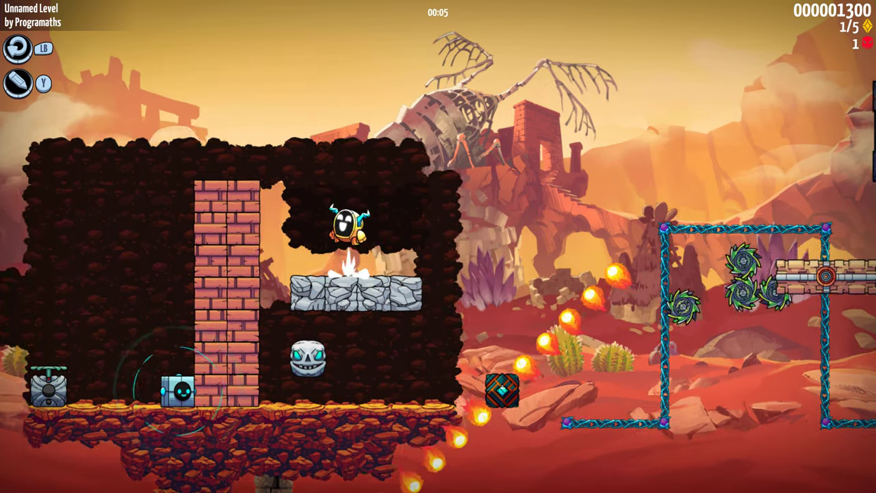
{"action": "key", "text": "Left"}
{"action": "key", "text": "Right"}
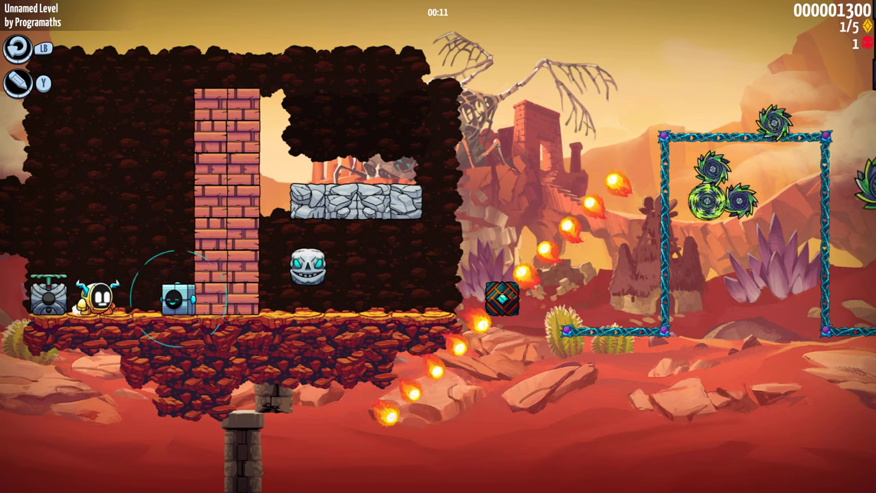
{"action": "key", "text": "Escape"}
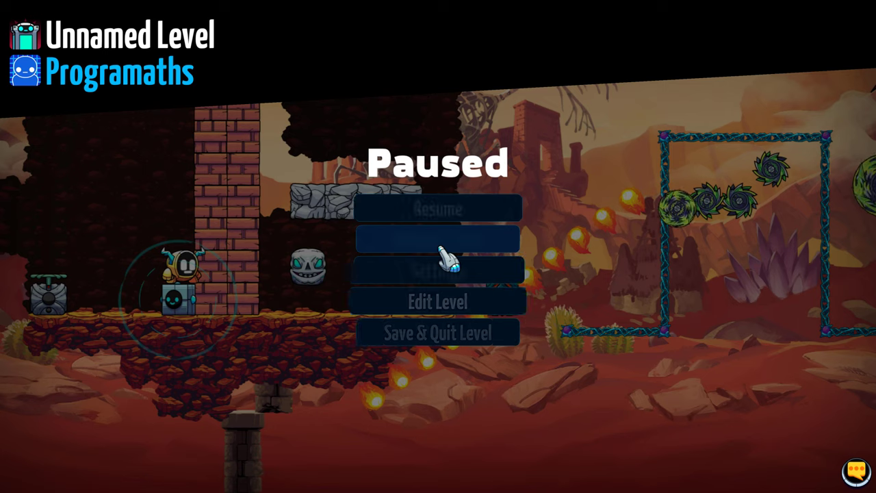
{"action": "left_click", "coordinate": [445, 305]}
Run a short test starting from the flyblock around column 18 instead of the level's start point.
{"action": "key", "text": "d"}
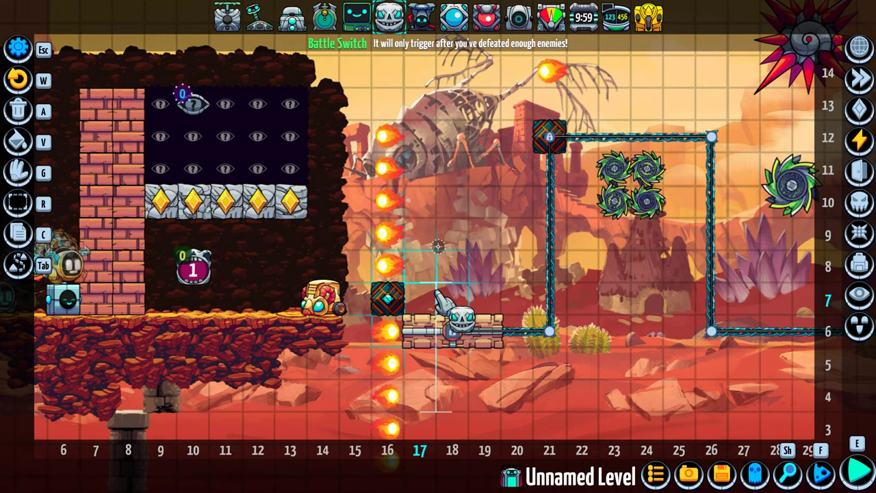
{"action": "key", "text": "f"}
{"action": "key", "text": "e"}
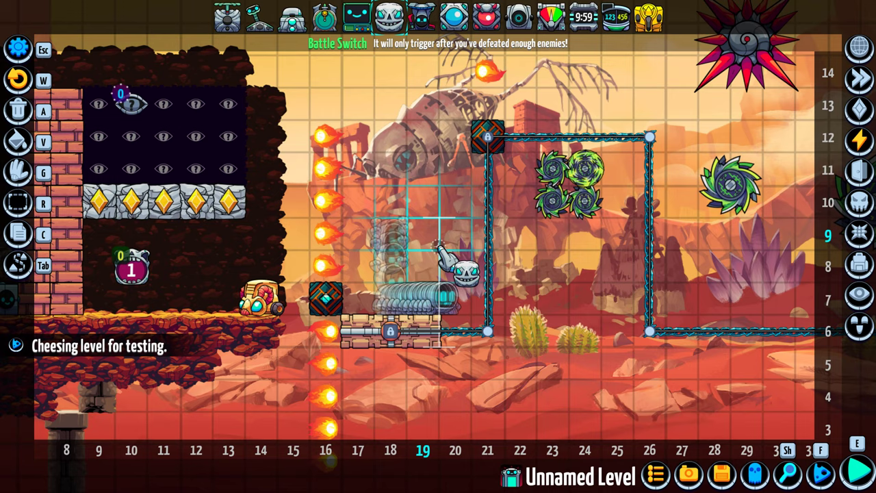
Examine the rest of the level, from the path and its hazards to the exit around column 48.
{"action": "key", "text": "Right"}
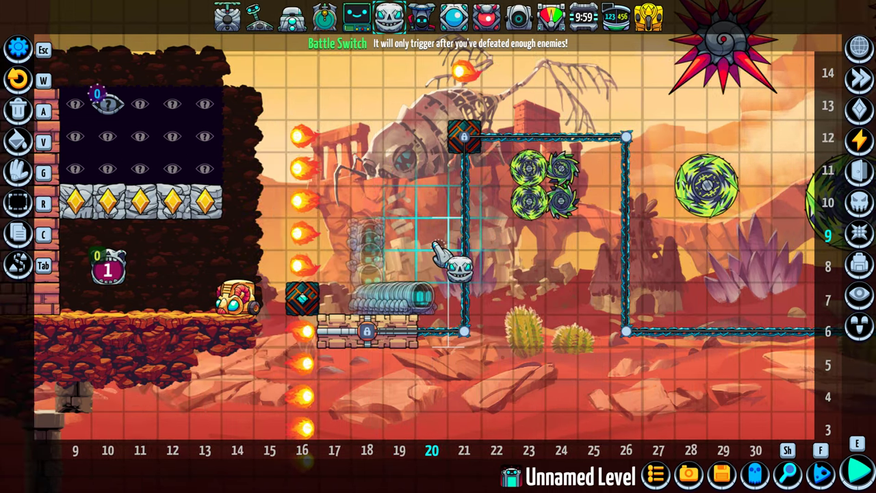
{"action": "key", "text": "Right"}
{"action": "key", "text": "Up"}
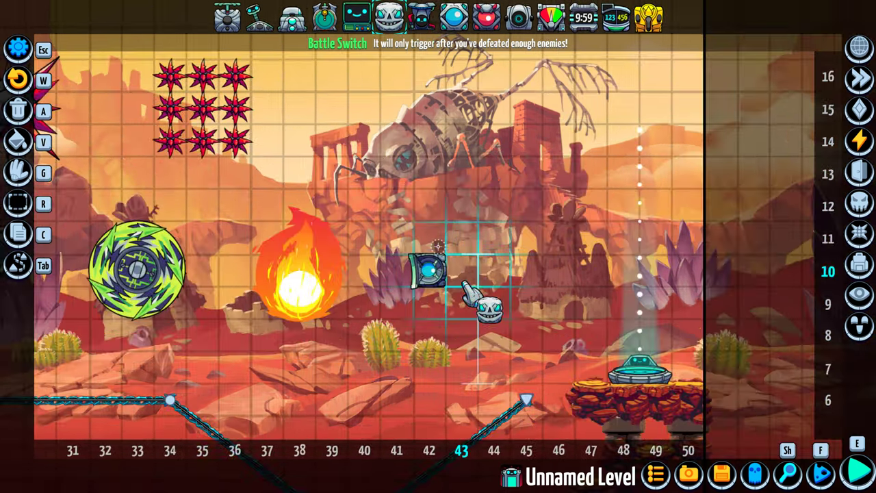
{"action": "key", "text": "Down"}
{"action": "key", "text": "Left"}
{"action": "key", "text": "Left"}
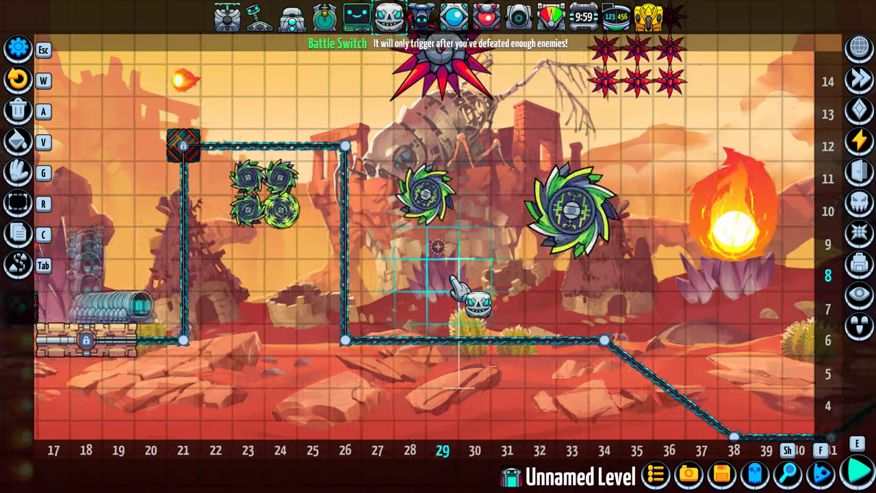
{"action": "key", "text": "Up"}
{"action": "key", "text": "Right"}
{"action": "key", "text": "Right"}
{"action": "key", "text": "Down"}
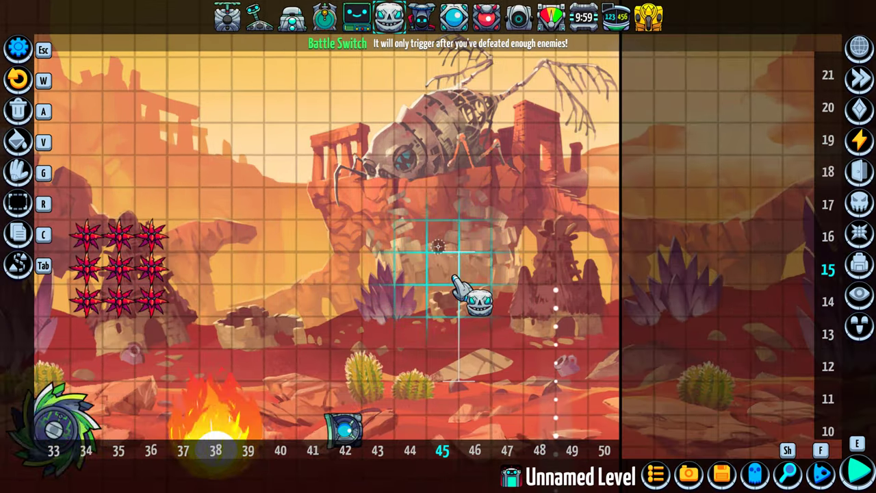
{"action": "key", "text": "Right"}
{"action": "key", "text": "Left"}
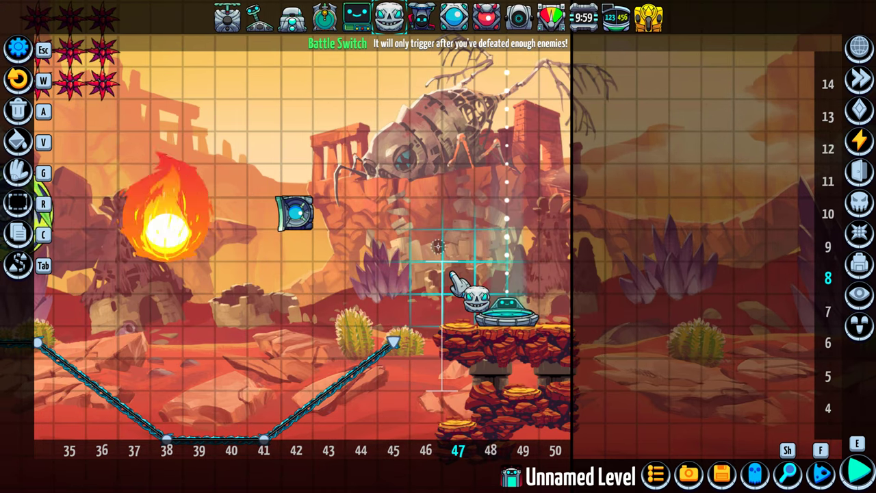
Start a cheese-mode playtest from the platform beside the exit around column 48.
{"action": "key", "text": "Left"}
{"action": "key", "text": "Right"}
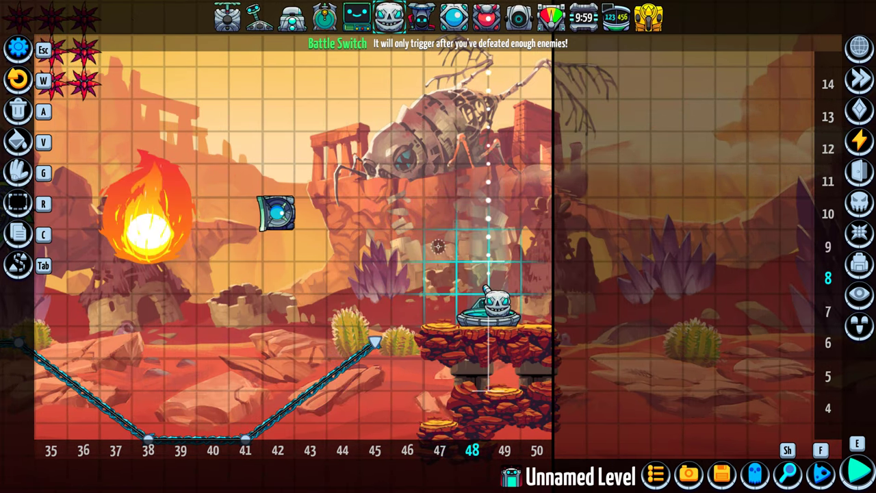
{"action": "key", "text": "f"}
{"action": "key", "text": "space"}
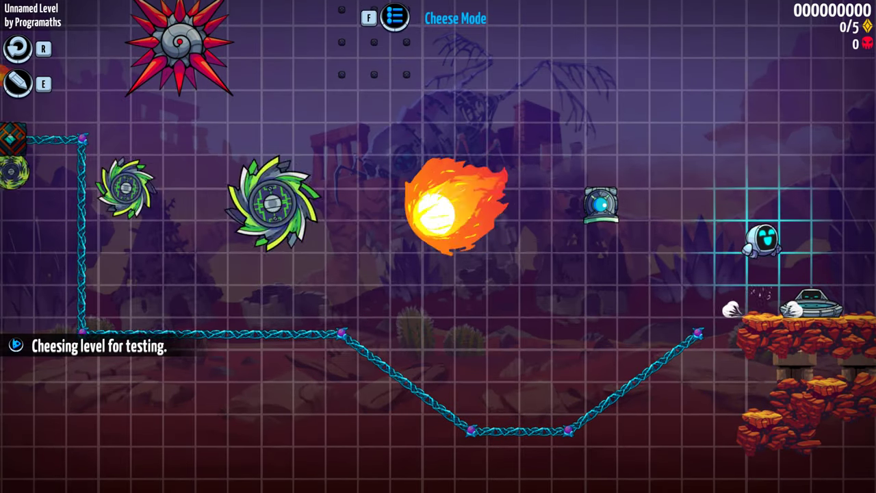
Try overriding sending channel 0 with Forced: One Active, restore Normal Behavior, and close the Cheese Mode options.
{"action": "key", "text": "f"}
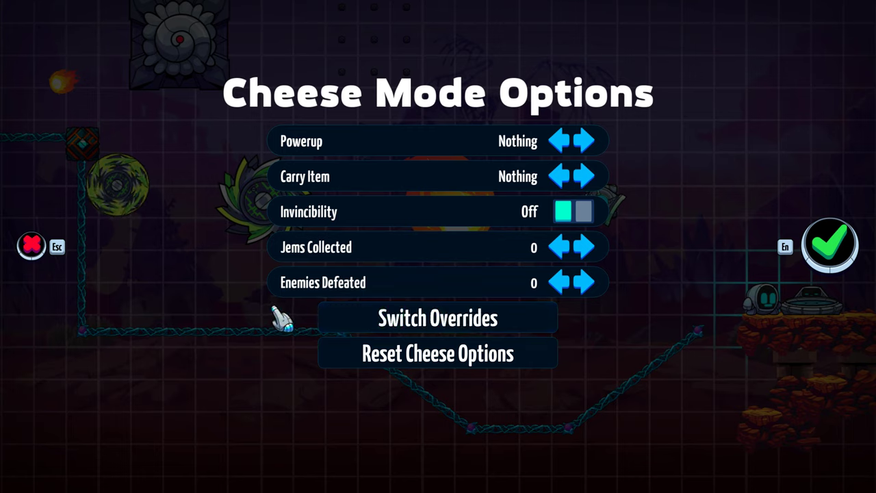
{"action": "left_click", "coordinate": [395, 322]}
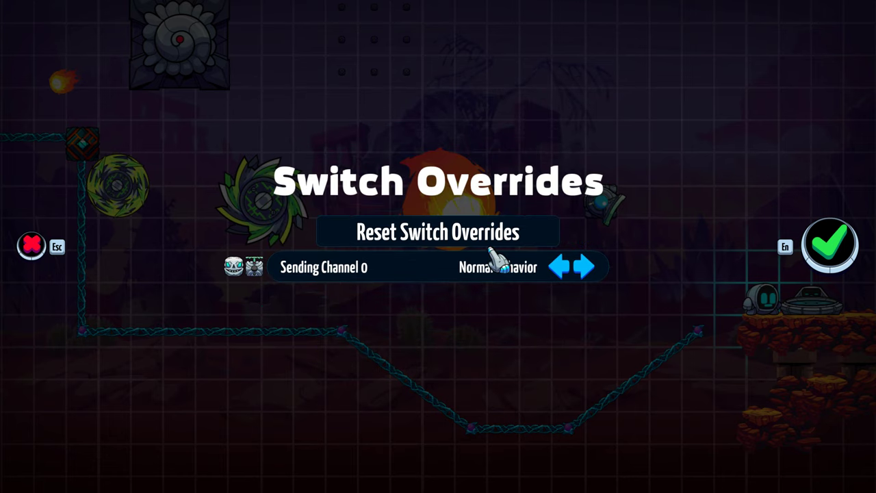
{"action": "left_click", "coordinate": [586, 268]}
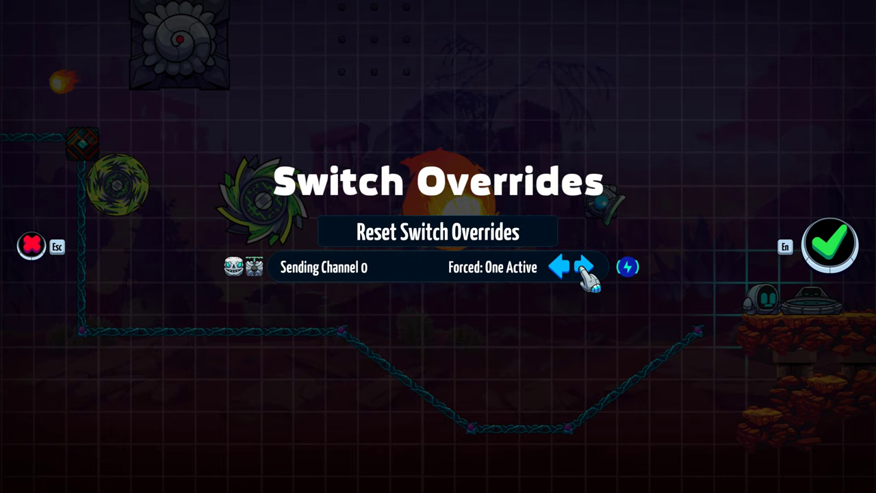
{"action": "left_click", "coordinate": [560, 268]}
{"action": "left_click", "coordinate": [584, 267]}
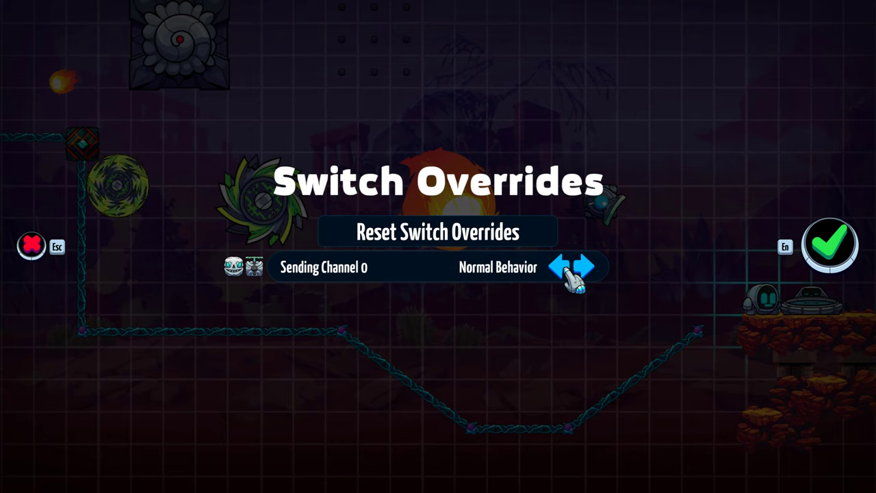
{"action": "left_click", "coordinate": [559, 268]}
{"action": "left_click", "coordinate": [584, 267]}
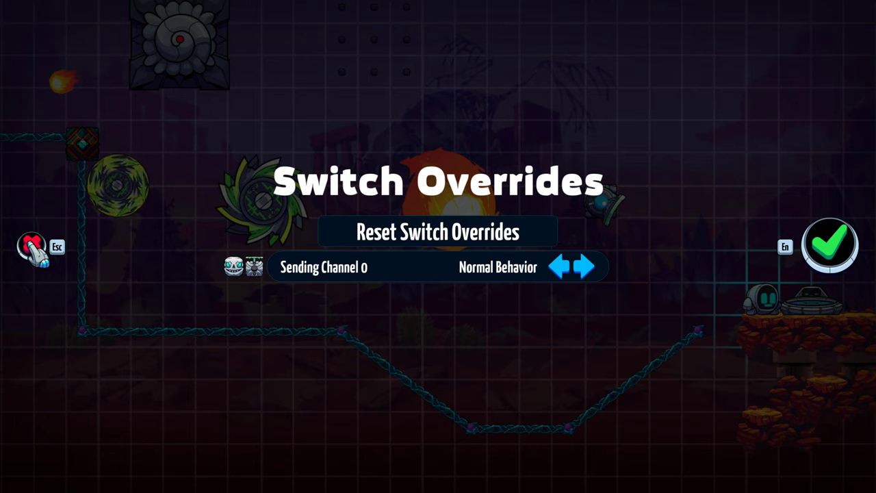
{"action": "left_click", "coordinate": [825, 248]}
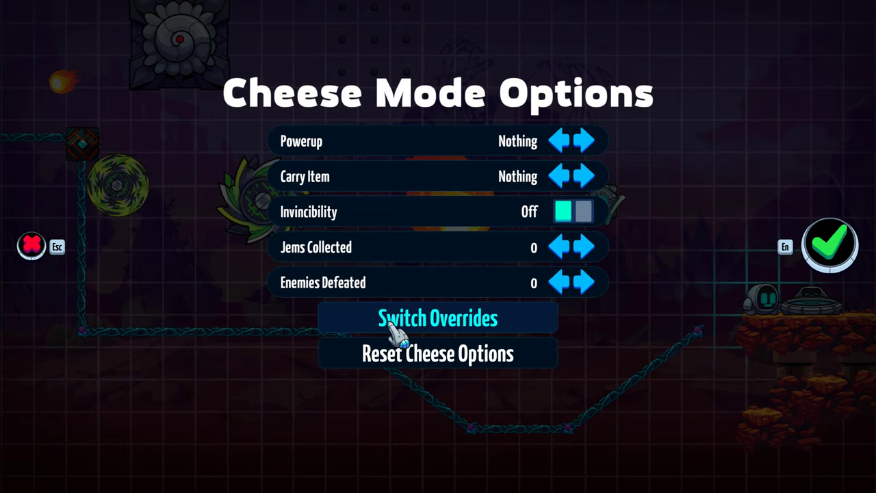
{"action": "left_click", "coordinate": [824, 259]}
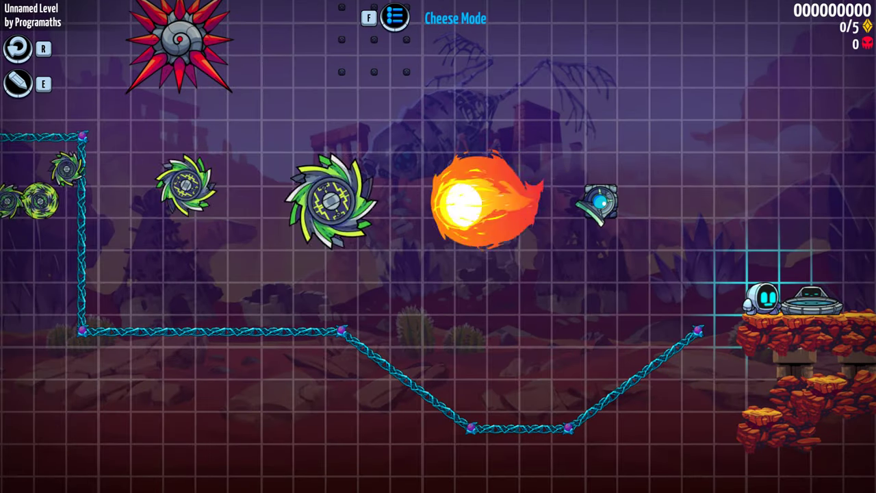
Playtest beside the exit with the Waylay powerup and a Bomb as carry item, and return to level editing.
{"action": "key", "text": "f"}
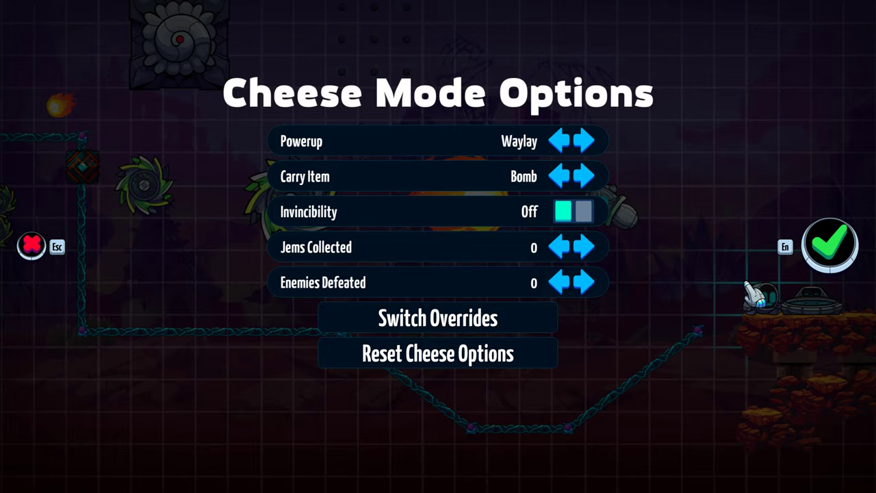
{"action": "left_click", "coordinate": [836, 259]}
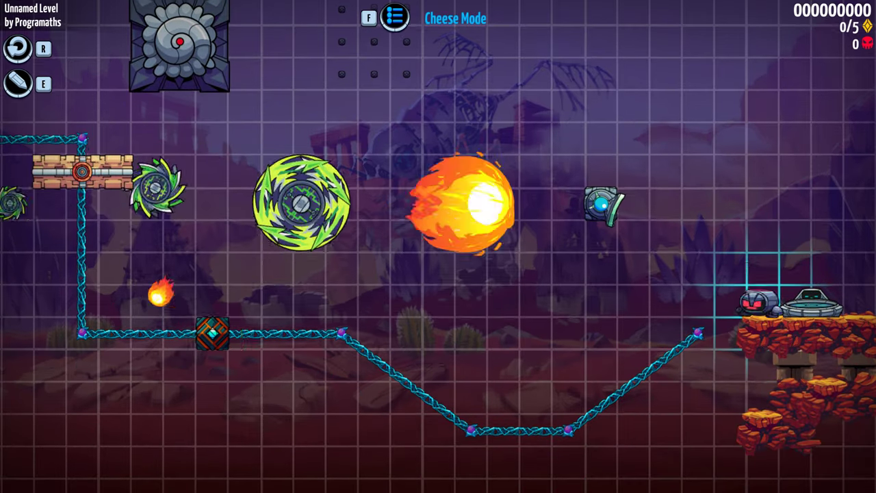
{"action": "key", "text": "space"}
{"action": "key", "text": "Left"}
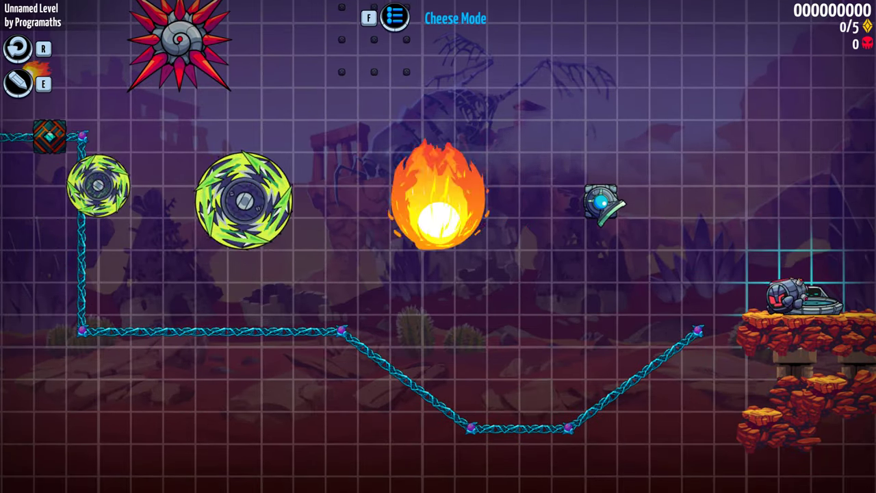
{"action": "key", "text": "space"}
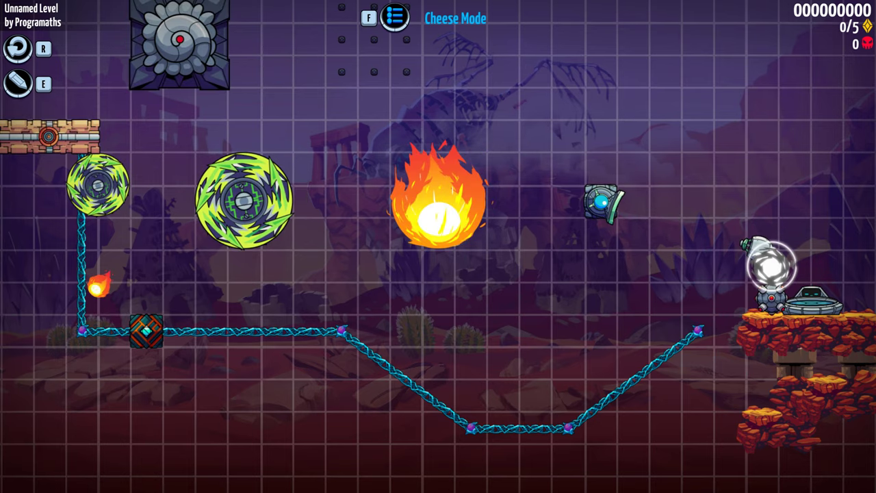
{"action": "key", "text": "Escape"}
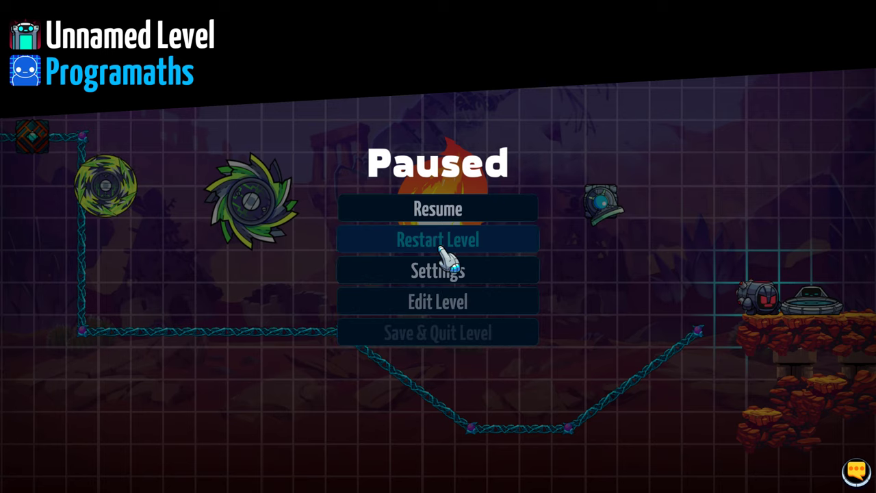
{"action": "left_click", "coordinate": [457, 307]}
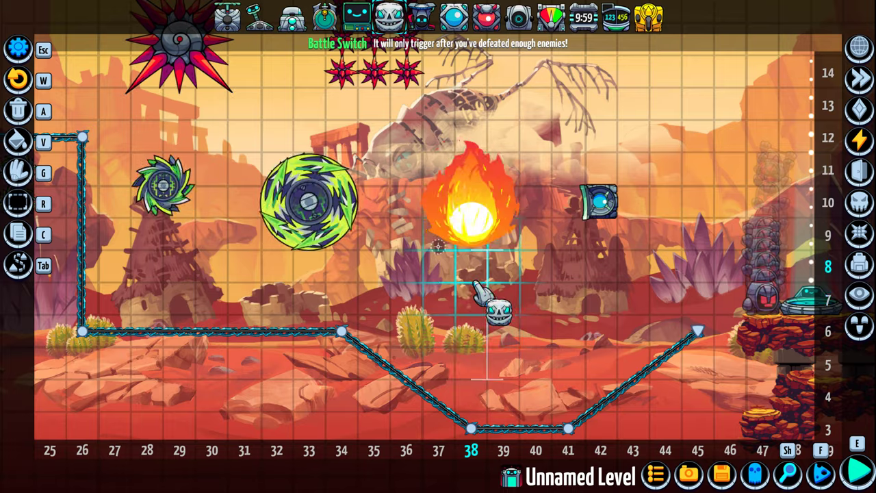
Examine the built level from the exit back to the Secret Eye enclosure and across the hazards.
{"action": "key", "text": "Left"}
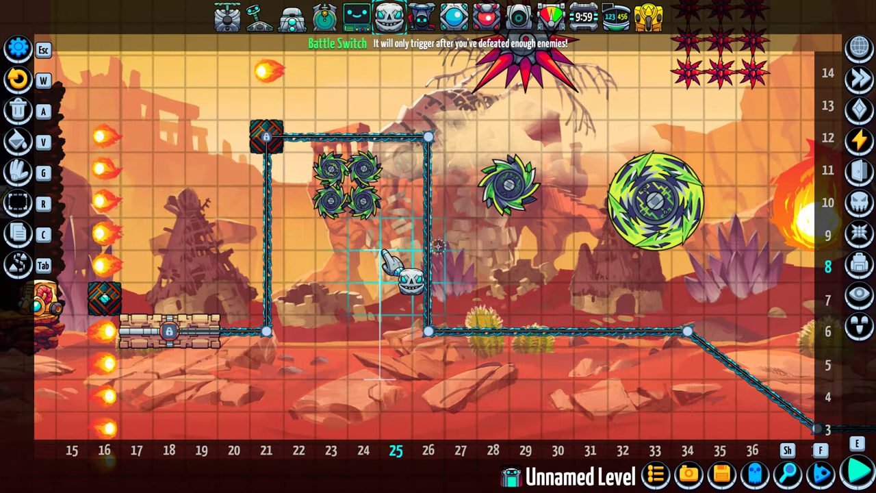
{"action": "key", "text": "Left"}
{"action": "key", "text": "Left"}
{"action": "key", "text": "Up"}
{"action": "key", "text": "Down"}
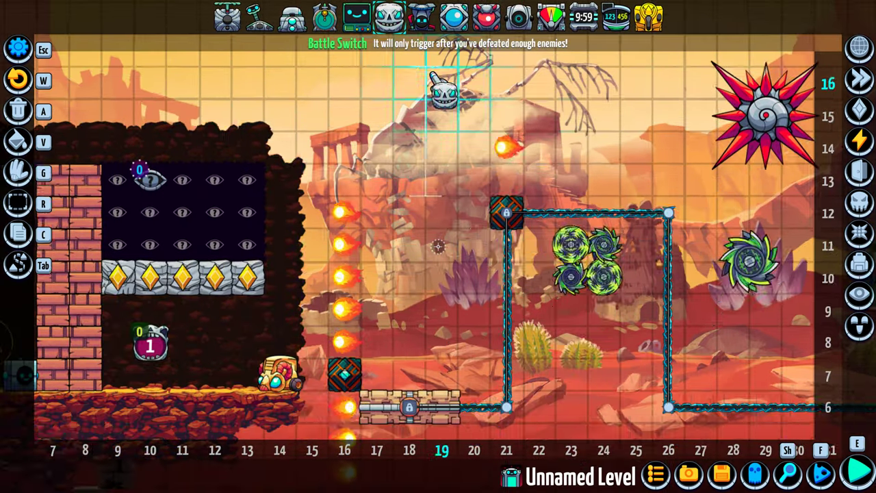
{"action": "key", "text": "Right"}
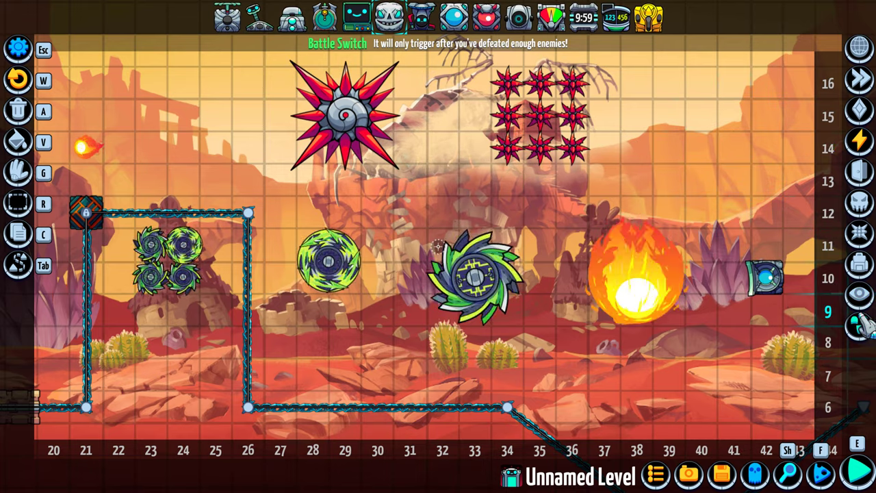
Review the editor's item categories, including Enemies and Movement, and the path around column 35.
{"action": "left_click", "coordinate": [860, 294]}
{"action": "left_click", "coordinate": [861, 264]}
{"action": "left_click", "coordinate": [860, 233]}
{"action": "left_click", "coordinate": [860, 202]}
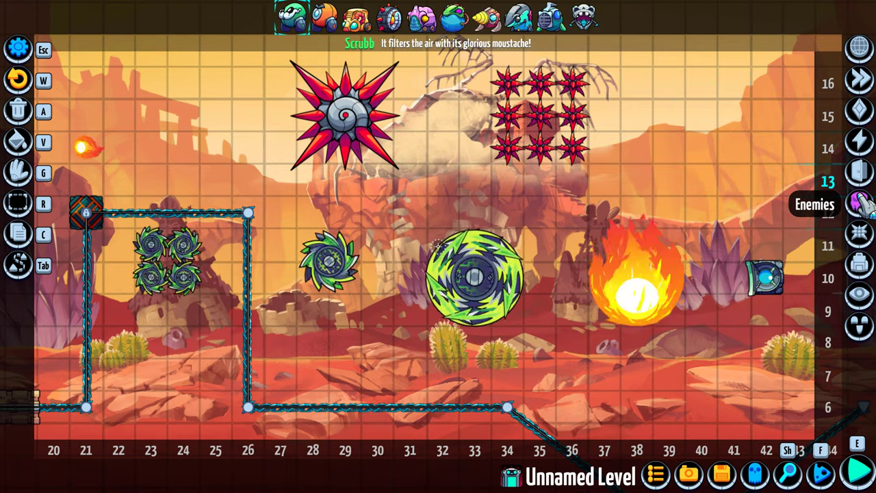
{"action": "left_click", "coordinate": [858, 172]}
{"action": "left_click", "coordinate": [858, 142]}
{"action": "left_click", "coordinate": [859, 111]}
{"action": "left_click", "coordinate": [859, 80]}
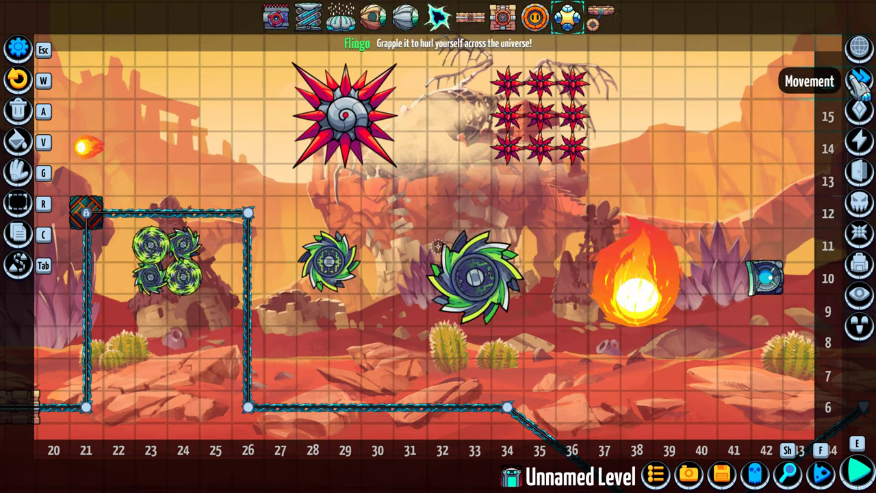
{"action": "left_click", "coordinate": [861, 52]}
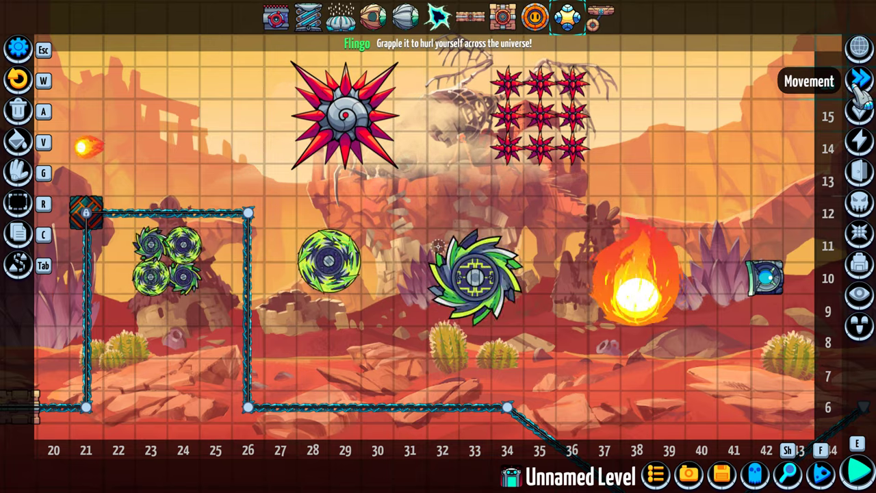
{"action": "key", "text": "Down"}
{"action": "key", "text": "Up"}
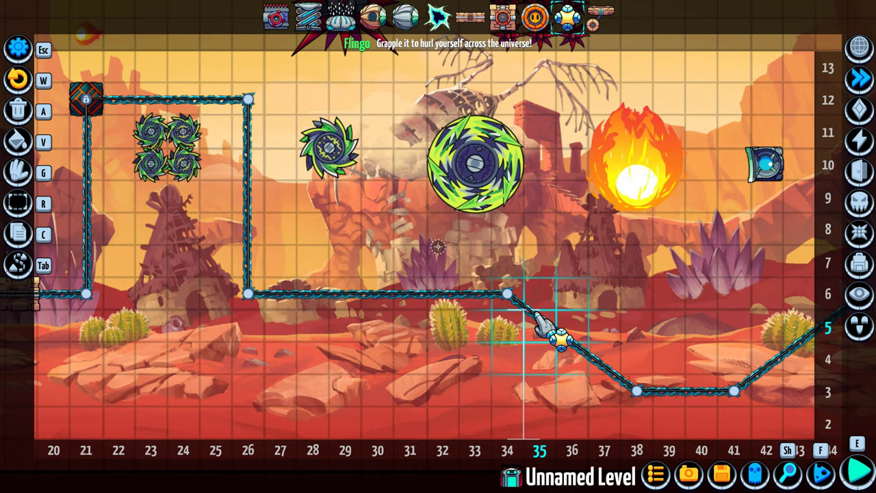
Save and quit the level, and delete Unnamed Level from the Workshop.
{"action": "key", "text": "Escape"}
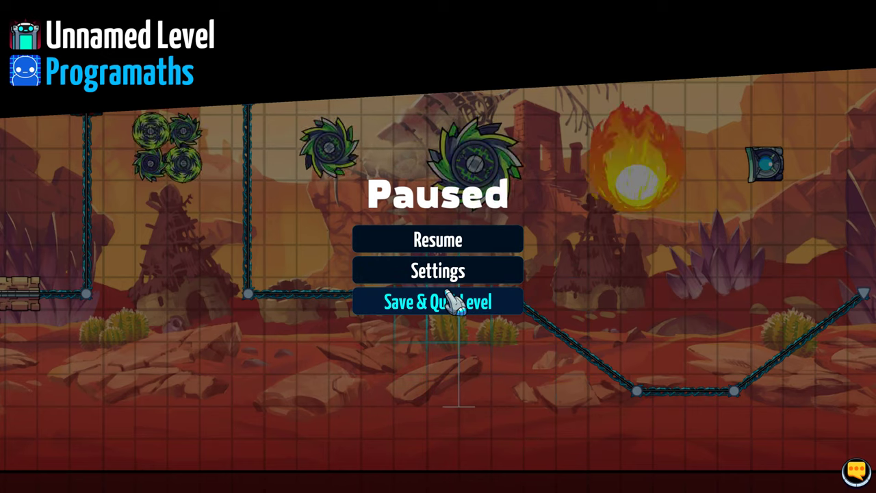
{"action": "left_click", "coordinate": [438, 302]}
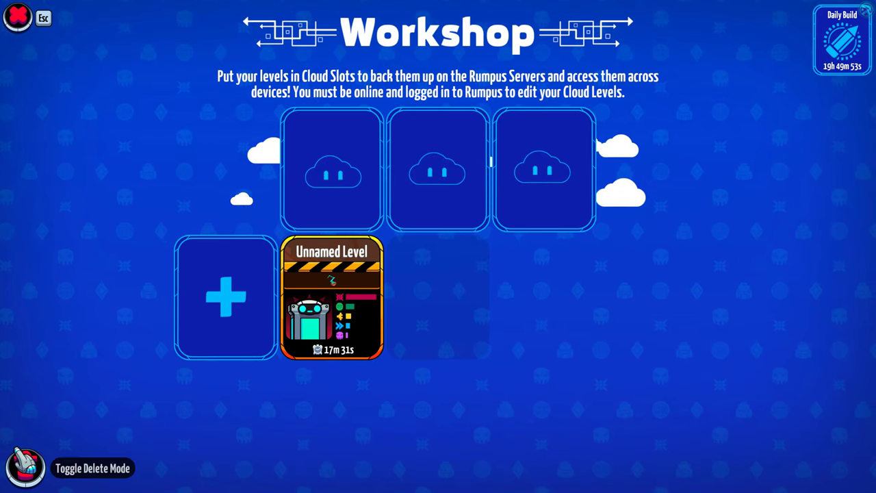
{"action": "left_click", "coordinate": [26, 465]}
{"action": "left_click", "coordinate": [329, 313]}
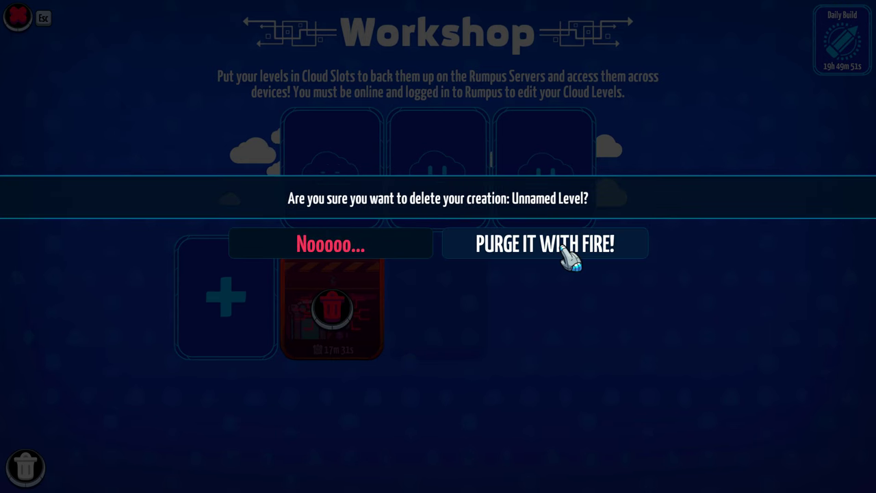
{"action": "left_click", "coordinate": [569, 252]}
Leave the Workshop and exit the game to the desktop.
{"action": "key", "text": "Escape"}
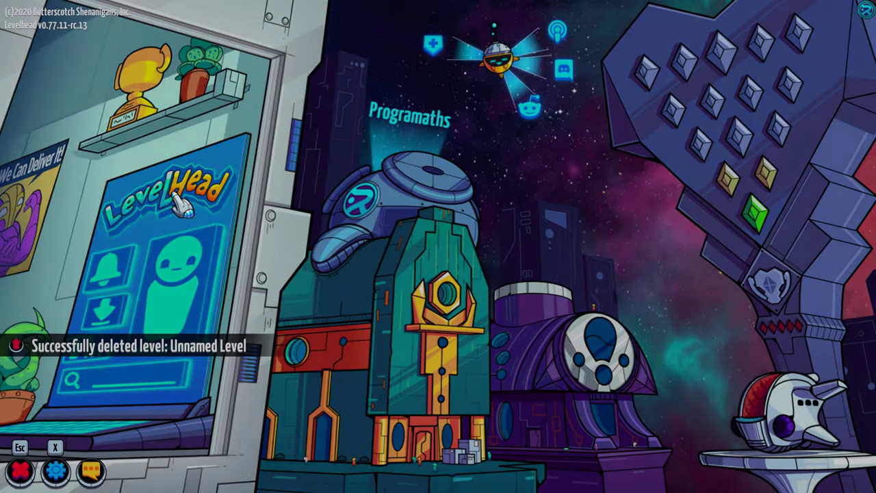
{"action": "left_click", "coordinate": [22, 471]}
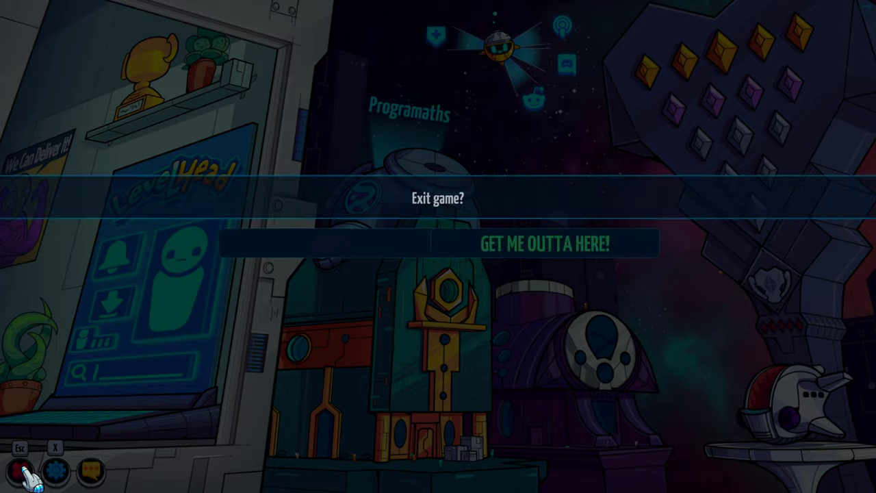
{"action": "left_click", "coordinate": [515, 247]}
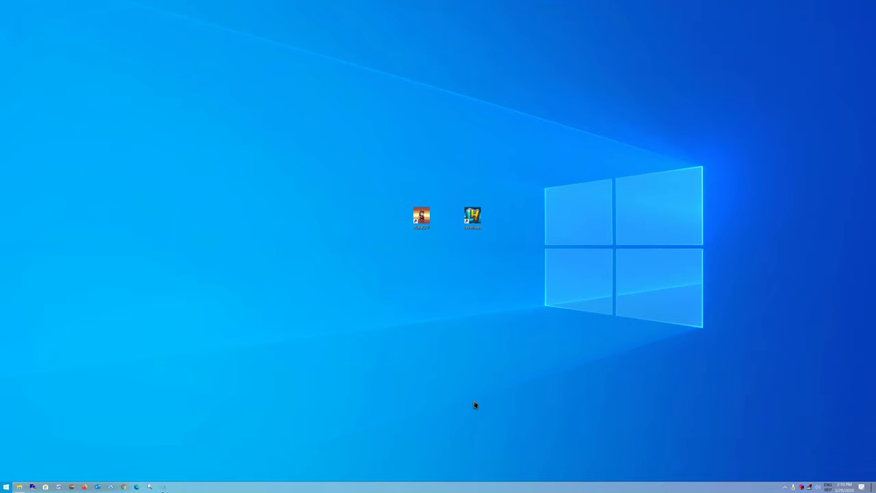
Switch to Steam and examine Levelhead's store page down to its purchase options and the Butterscotch Bundle.
{"action": "left_click", "coordinate": [785, 487]}
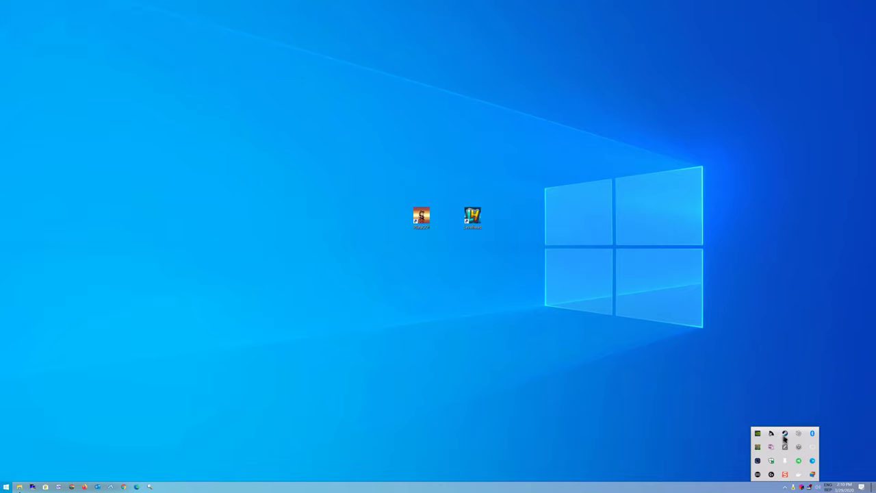
{"action": "left_click", "coordinate": [785, 435]}
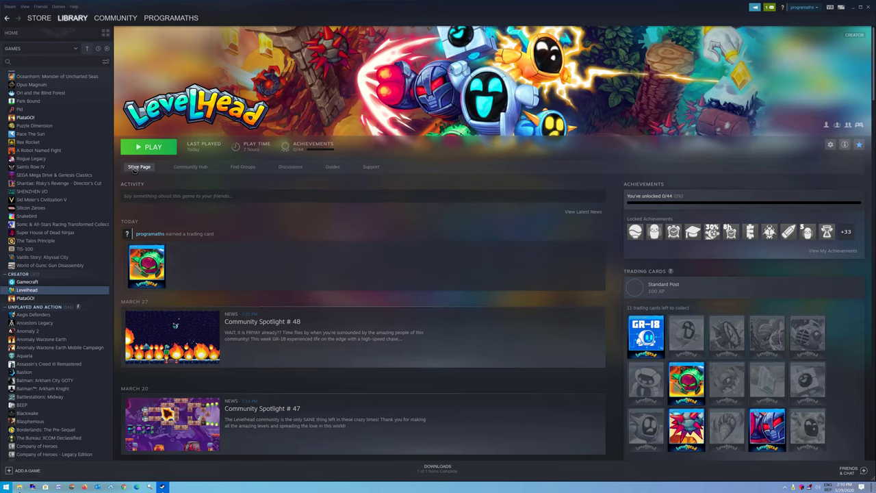
{"action": "left_click", "coordinate": [140, 167]}
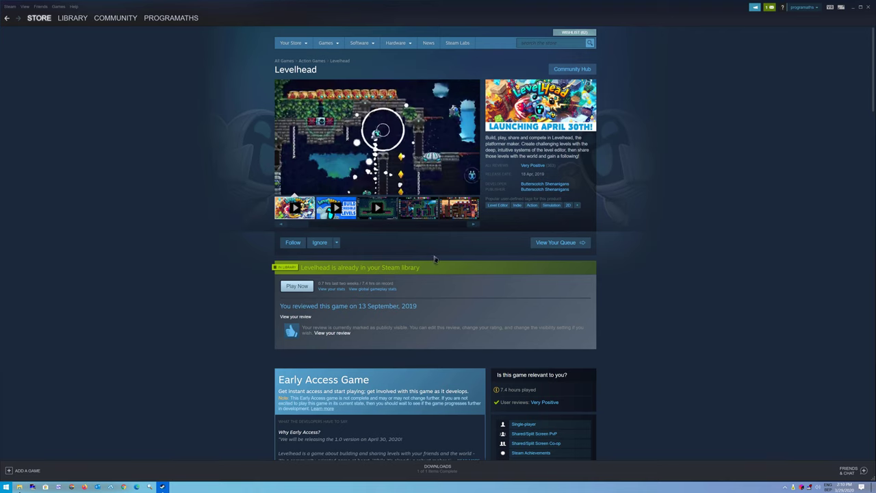
{"action": "scroll", "coordinate": [383, 271], "scroll_direction": "down", "scroll_amount": 3}
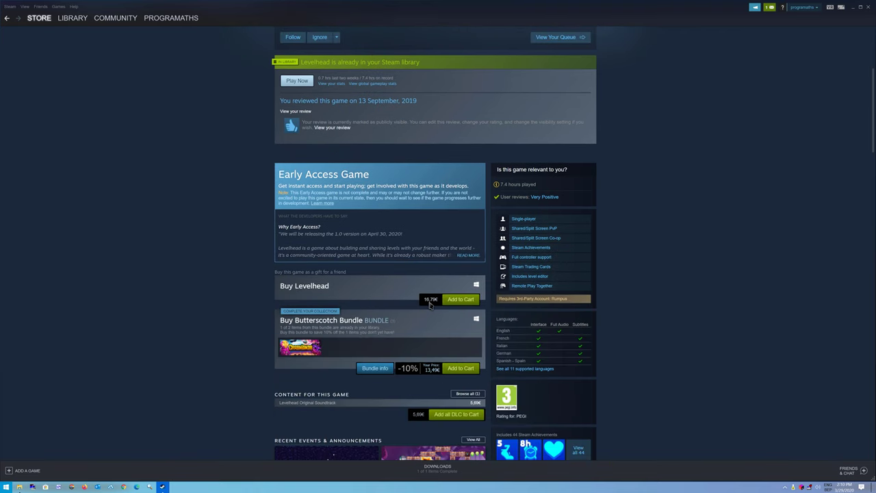
{"action": "scroll", "coordinate": [391, 291], "scroll_direction": "down", "scroll_amount": 1}
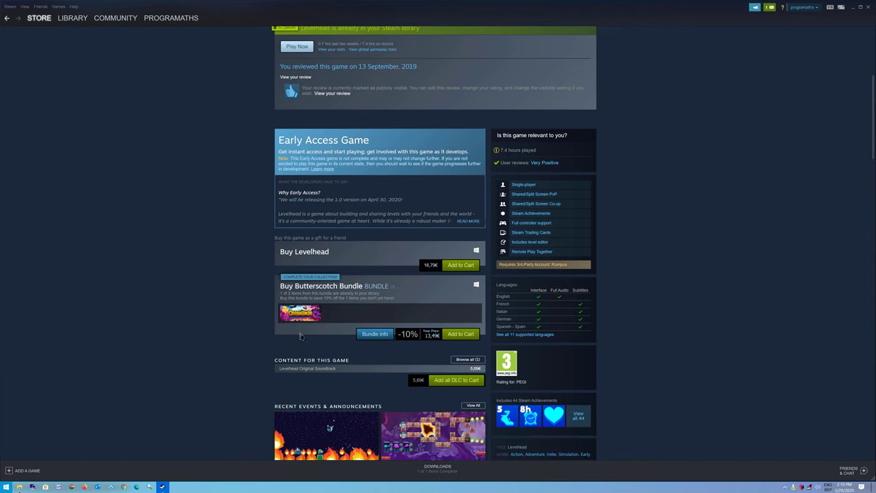
{"action": "mouse_move", "coordinate": [314, 322]}
Return to the Steam library and open PlataGO!'s game page.
{"action": "left_click", "coordinate": [6, 18]}
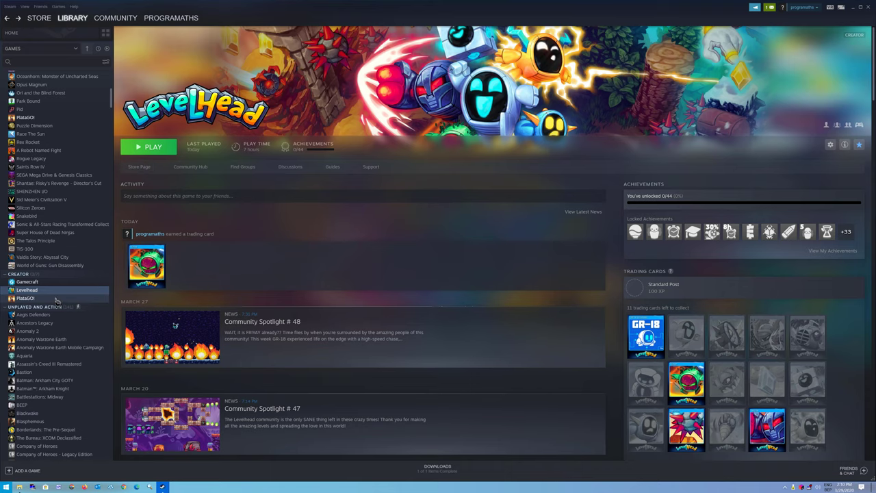
{"action": "left_click", "coordinate": [56, 299]}
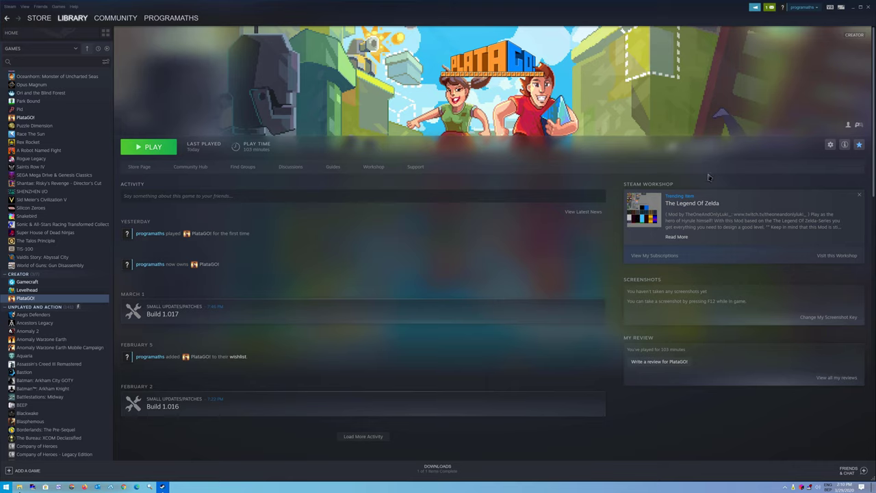
Open PlataGO!'s store page, examine it down to the purchase option, and return to the game's library page.
{"action": "left_click", "coordinate": [138, 168]}
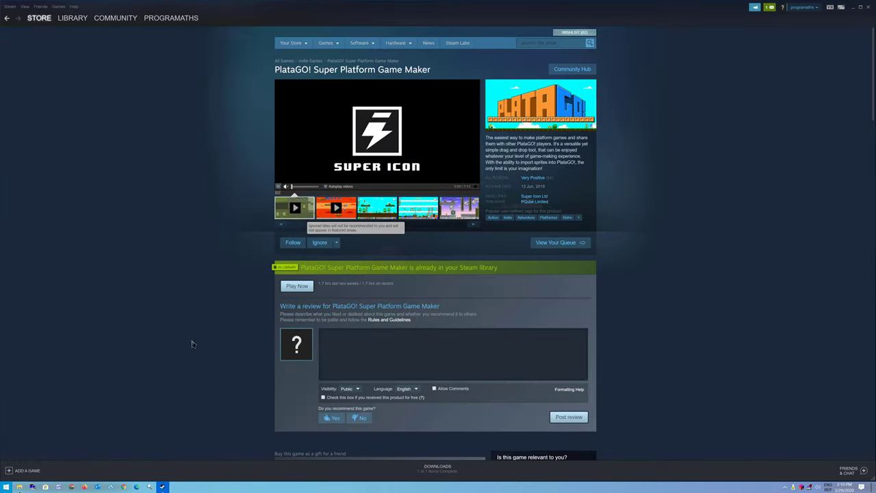
{"action": "scroll", "coordinate": [352, 338], "scroll_direction": "down", "scroll_amount": 3}
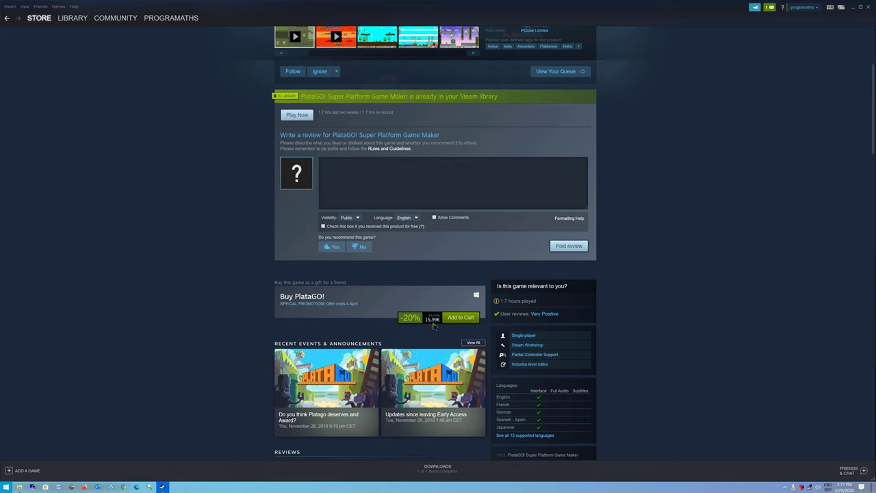
{"action": "scroll", "coordinate": [429, 306], "scroll_direction": "down", "scroll_amount": 1}
{"action": "scroll", "coordinate": [429, 306], "scroll_direction": "up", "scroll_amount": 1}
{"action": "left_click", "coordinate": [5, 18]}
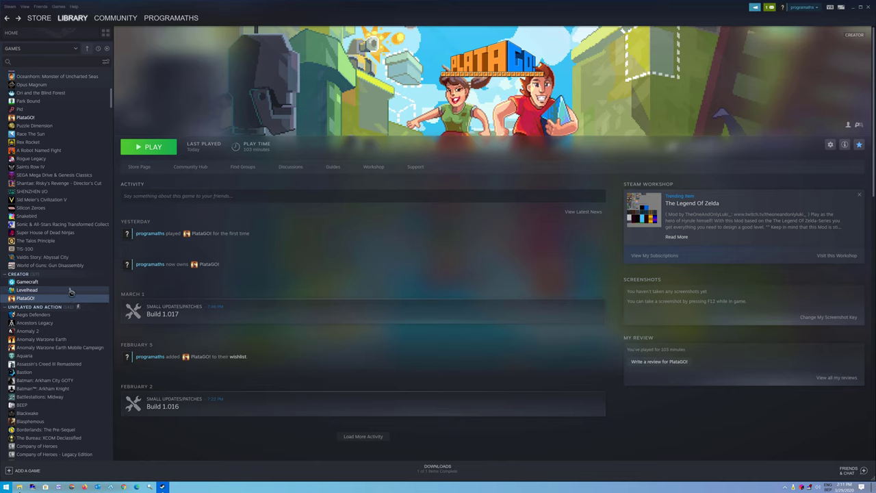
Open Gamecraft's page in the Steam library and look through its activity feed of dev blogs and updates.
{"action": "left_click", "coordinate": [34, 285]}
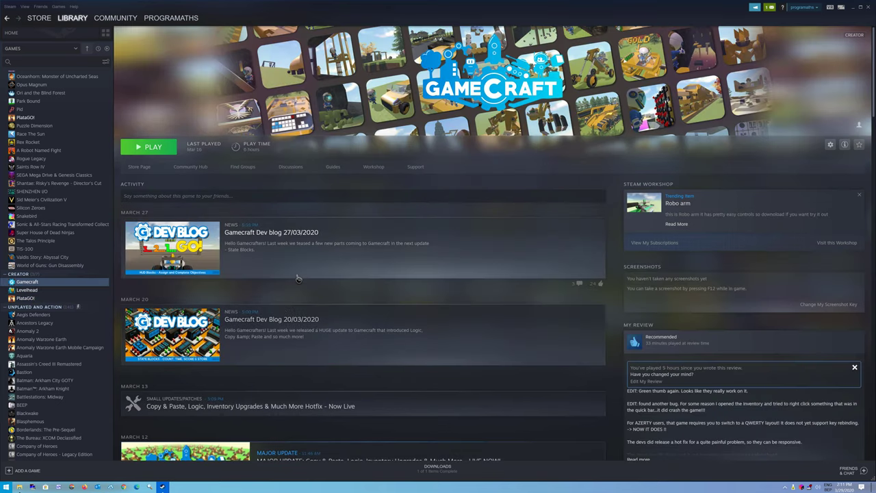
{"action": "scroll", "coordinate": [308, 298], "scroll_direction": "down", "scroll_amount": 1}
{"action": "scroll", "coordinate": [329, 318], "scroll_direction": "up", "scroll_amount": 1}
{"action": "scroll", "coordinate": [450, 282], "scroll_direction": "down", "scroll_amount": 1}
{"action": "scroll", "coordinate": [355, 275], "scroll_direction": "down", "scroll_amount": 2}
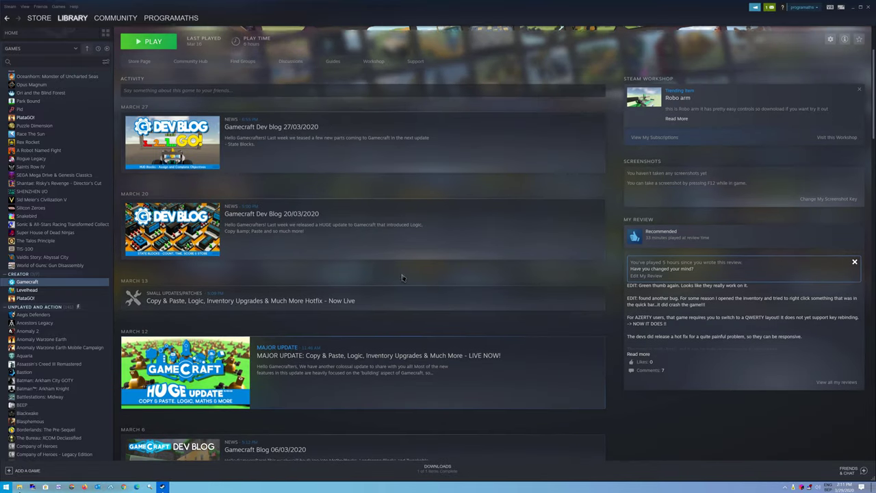
{"action": "scroll", "coordinate": [320, 324], "scroll_direction": "up", "scroll_amount": 2}
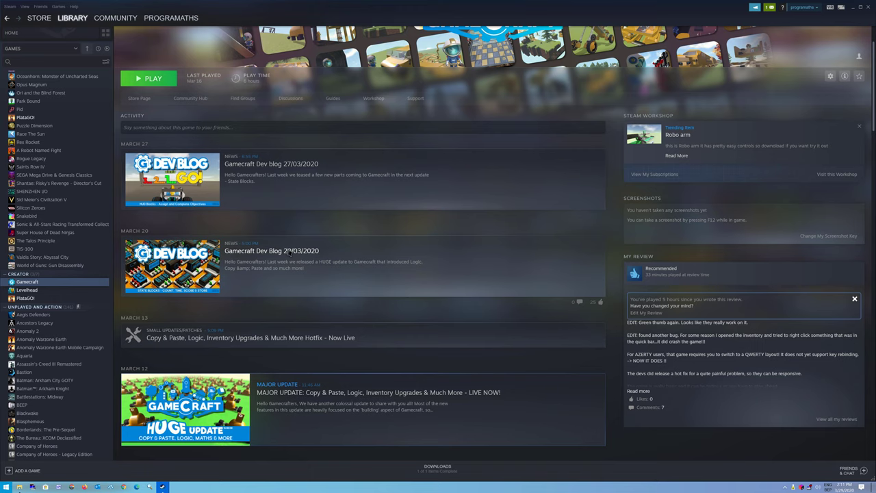
{"action": "scroll", "coordinate": [289, 252], "scroll_direction": "up", "scroll_amount": 1}
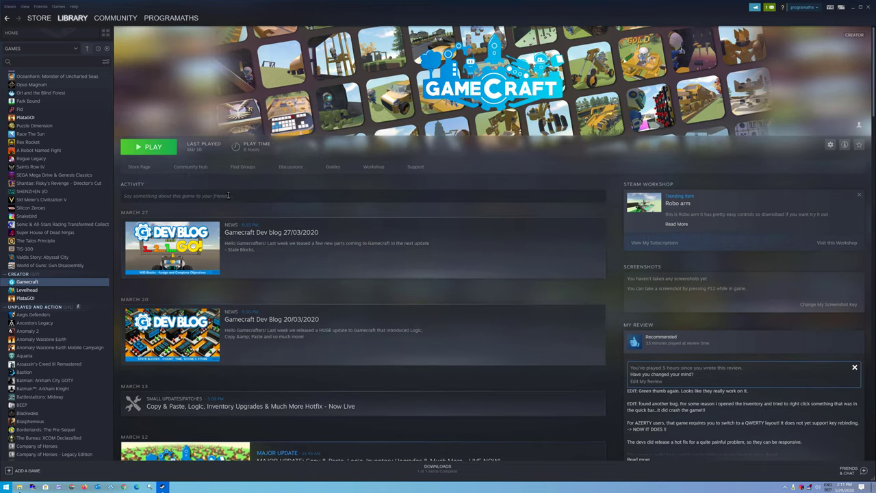
Minimize Steam, look through the folders on the Données (D:) drive in File Explorer for Godot, and close the window.
{"action": "left_click", "coordinate": [854, 7]}
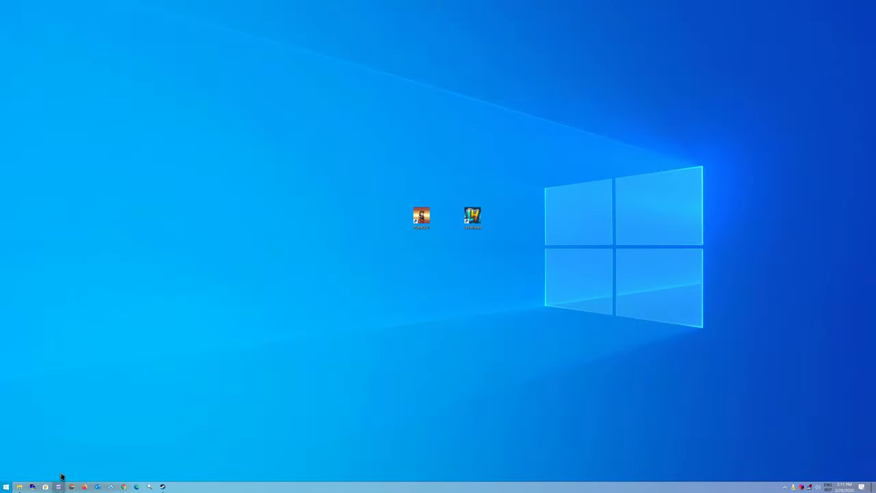
{"action": "key", "text": "super+e"}
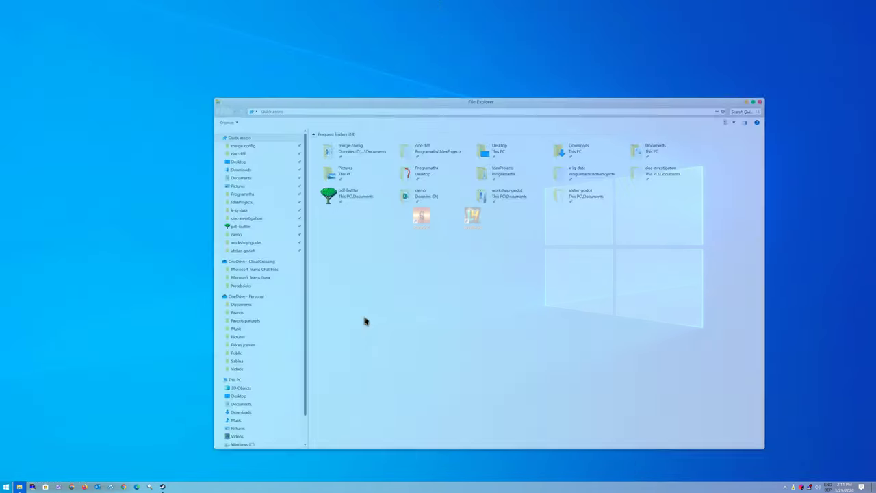
{"action": "scroll", "coordinate": [272, 340], "scroll_direction": "down", "scroll_amount": 1}
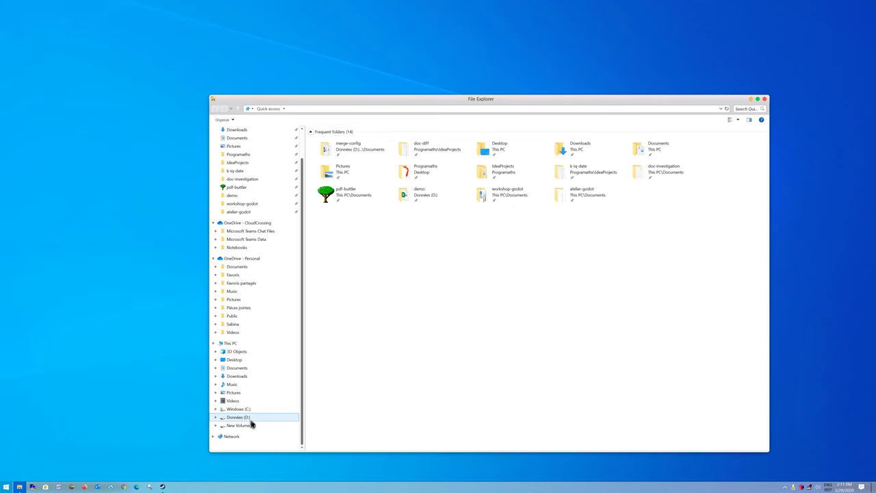
{"action": "left_click", "coordinate": [251, 419]}
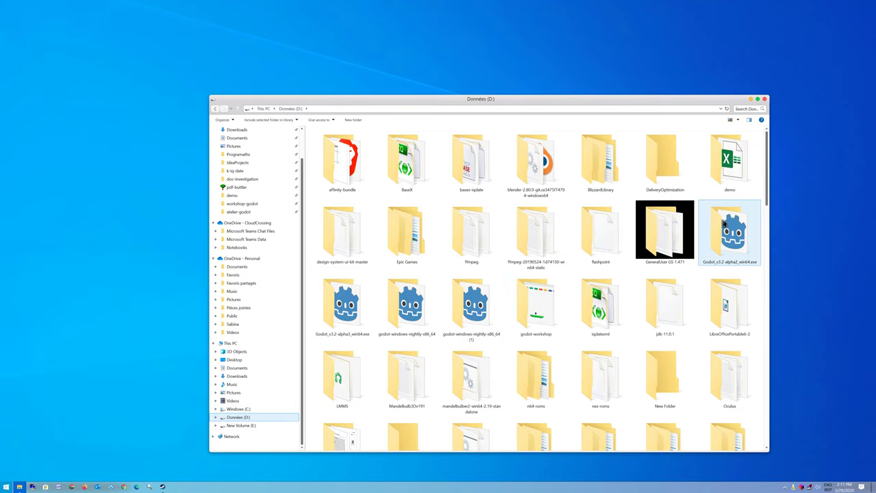
{"action": "scroll", "coordinate": [724, 231], "scroll_direction": "down", "scroll_amount": 5}
{"action": "scroll", "coordinate": [587, 245], "scroll_direction": "up", "scroll_amount": 5}
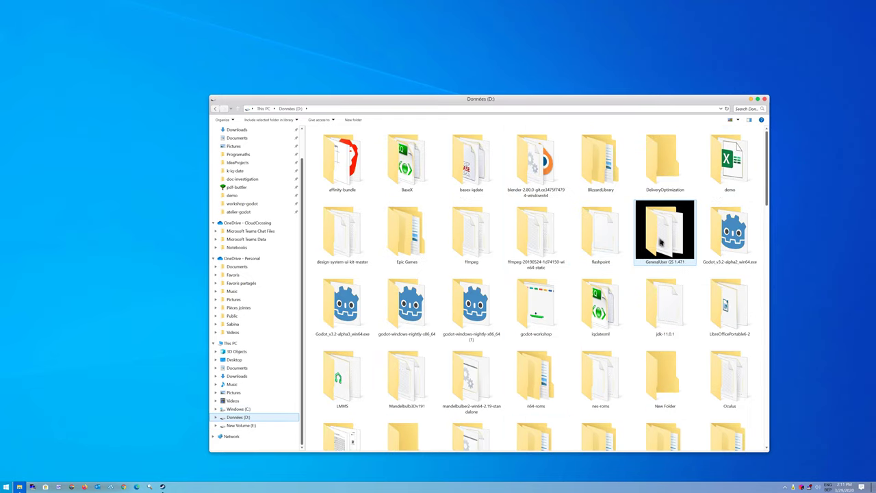
{"action": "mouse_move", "coordinate": [769, 173]}
{"action": "left_mouse_down"}
{"action": "mouse_move", "coordinate": [767, 320]}
{"action": "mouse_move", "coordinate": [776, 186]}
{"action": "left_mouse_up"}
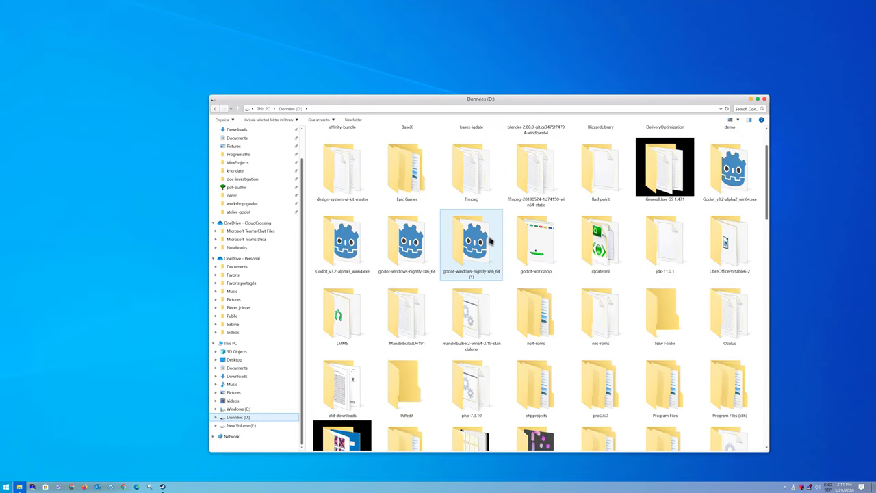
{"action": "left_click", "coordinate": [767, 100]}
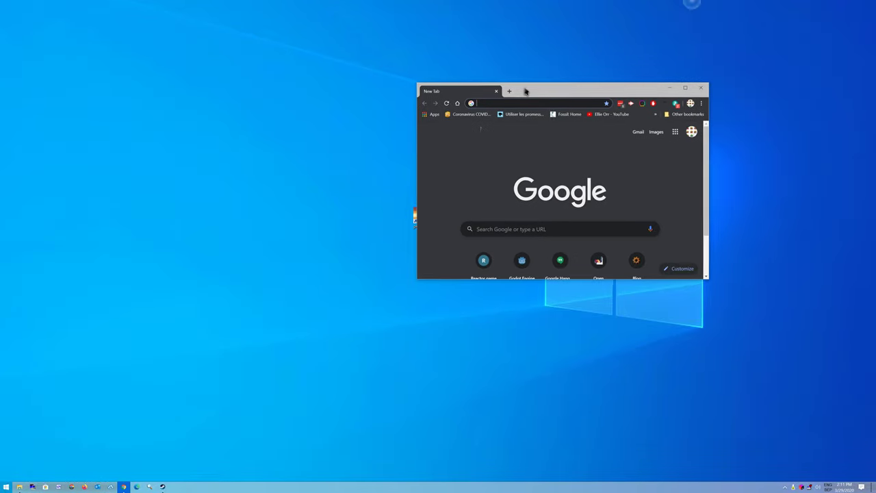
Maximize the Chrome window, open the Godot Engine website from the new tab shortcuts, and go to its download page.
{"action": "double_click", "coordinate": [524, 90]}
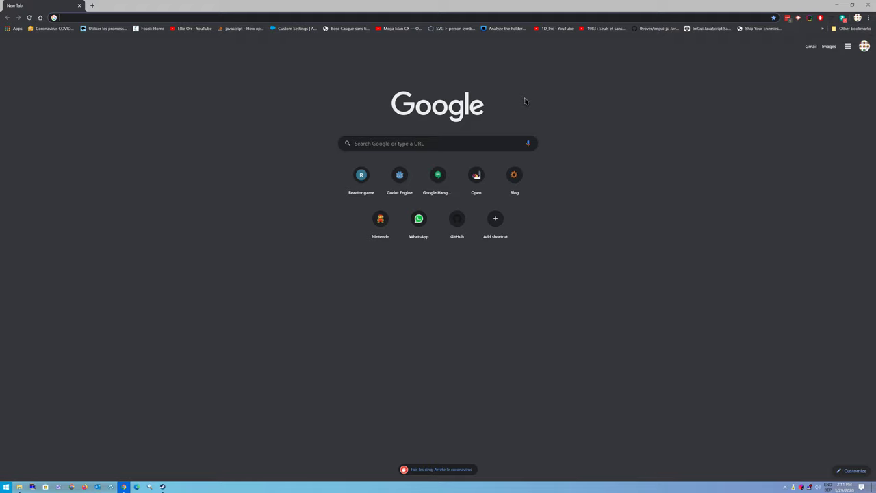
{"action": "left_click", "coordinate": [404, 179]}
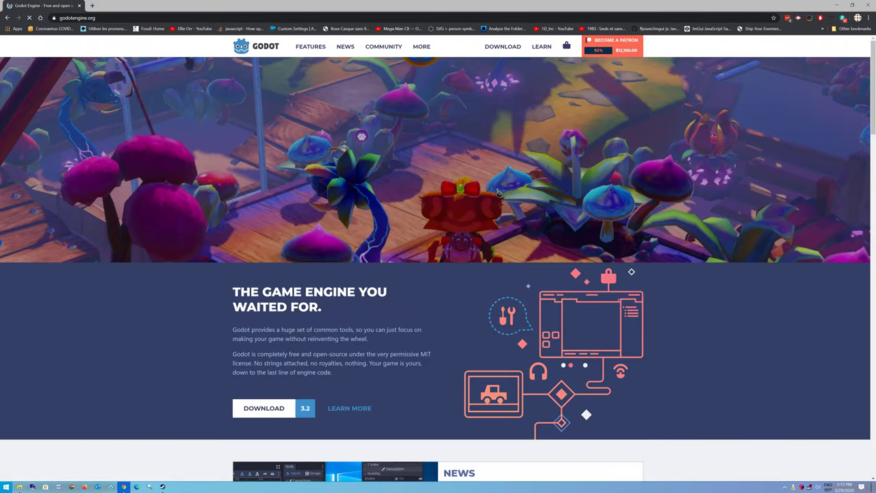
{"action": "scroll", "coordinate": [493, 206], "scroll_direction": "down", "scroll_amount": 1}
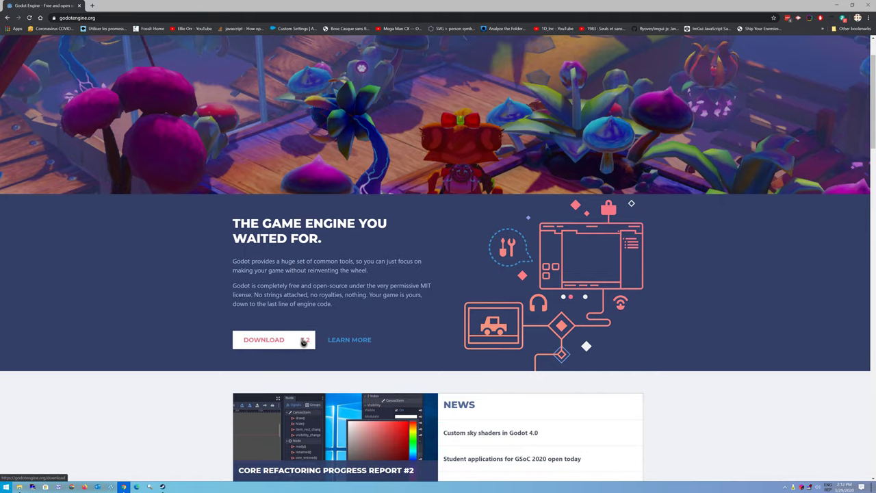
{"action": "left_click", "coordinate": [304, 342]}
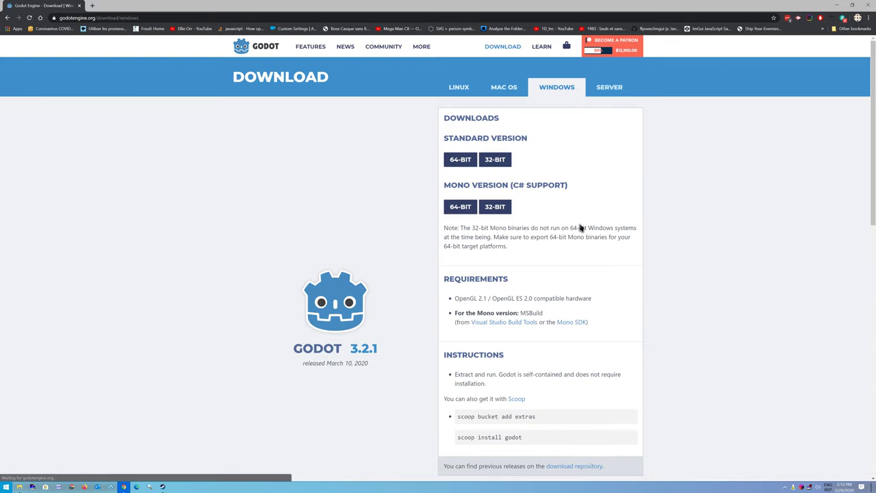